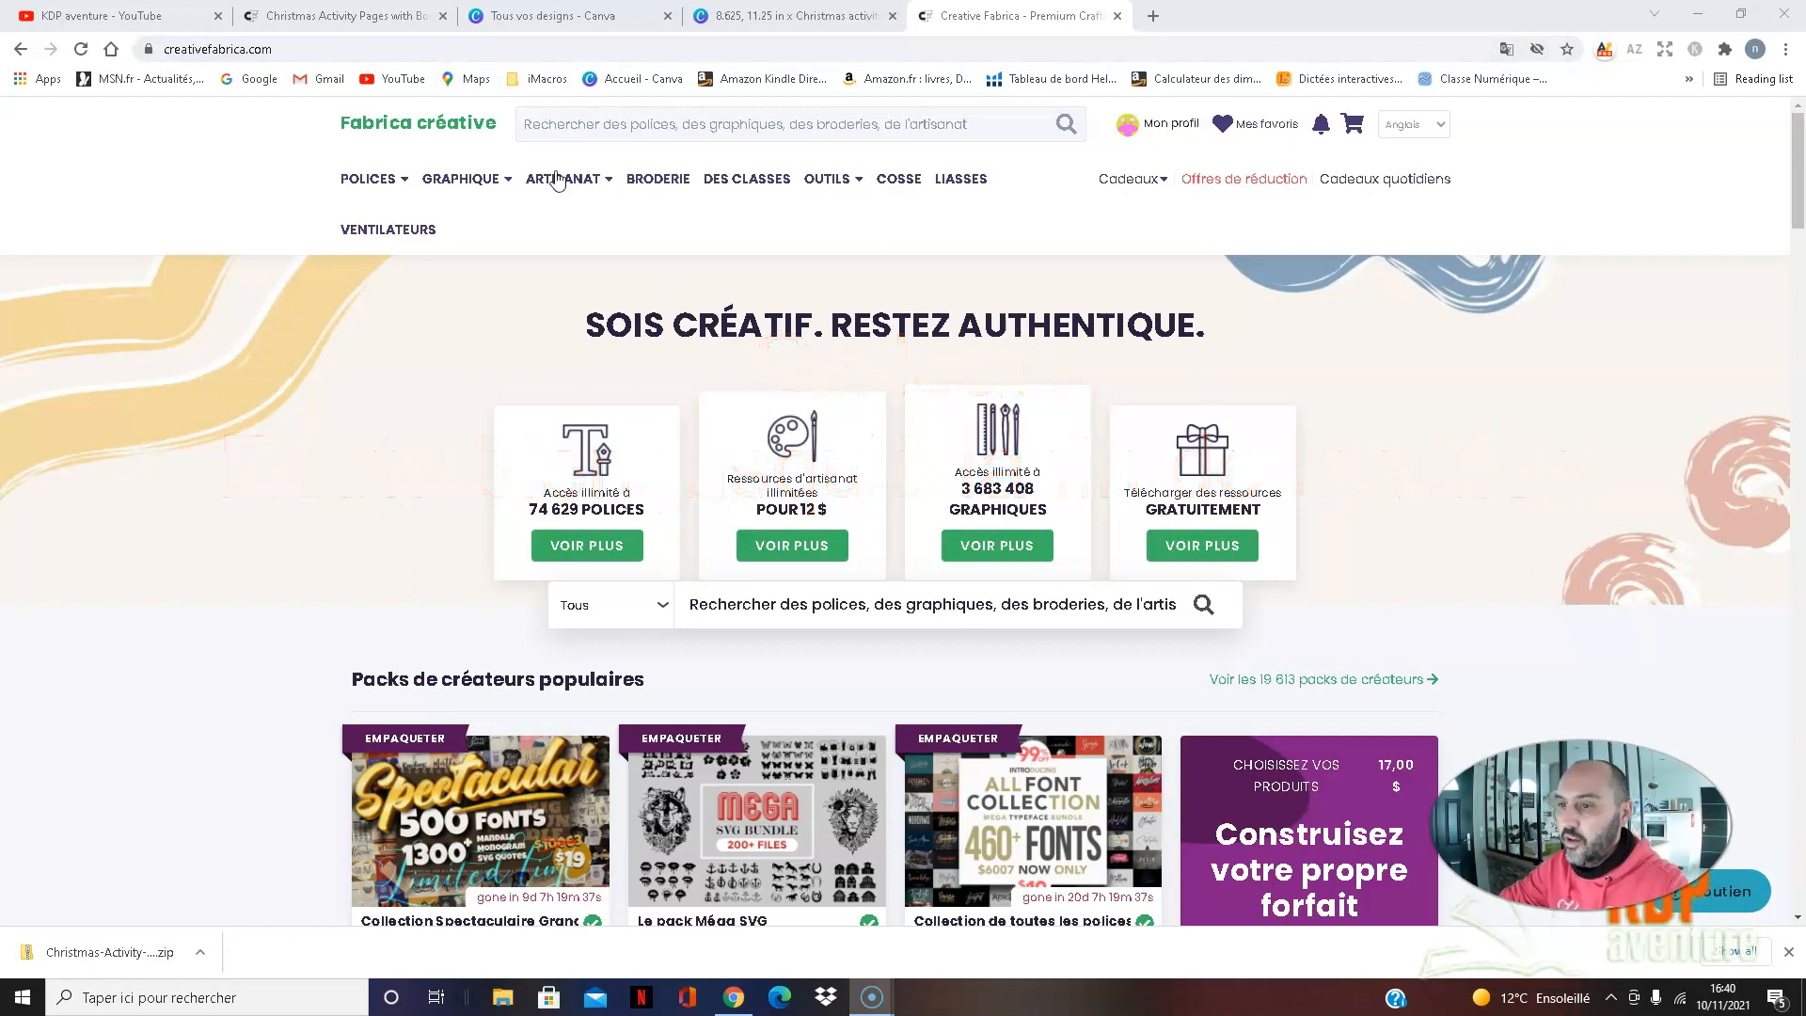
- Browse the KDP Interiors graphics category and examine the Christmas Activity Pages with Book Cover product page
mouse_move(477, 185)
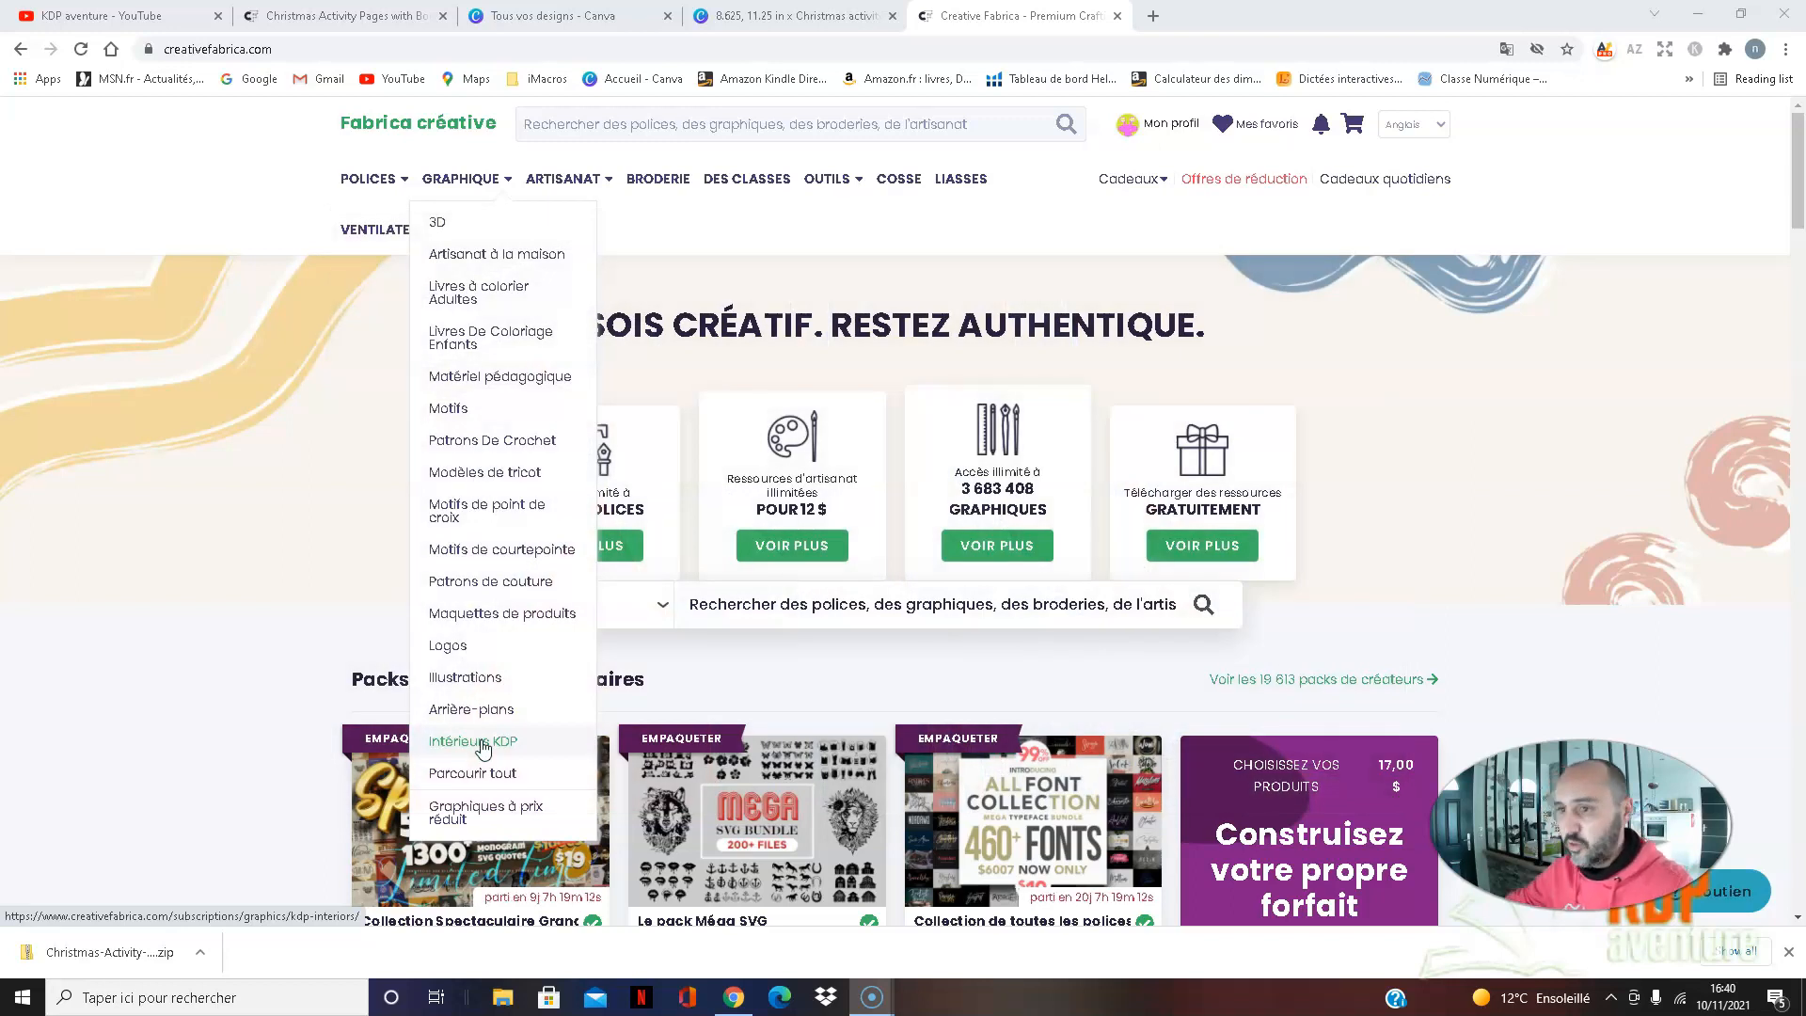
click(483, 747)
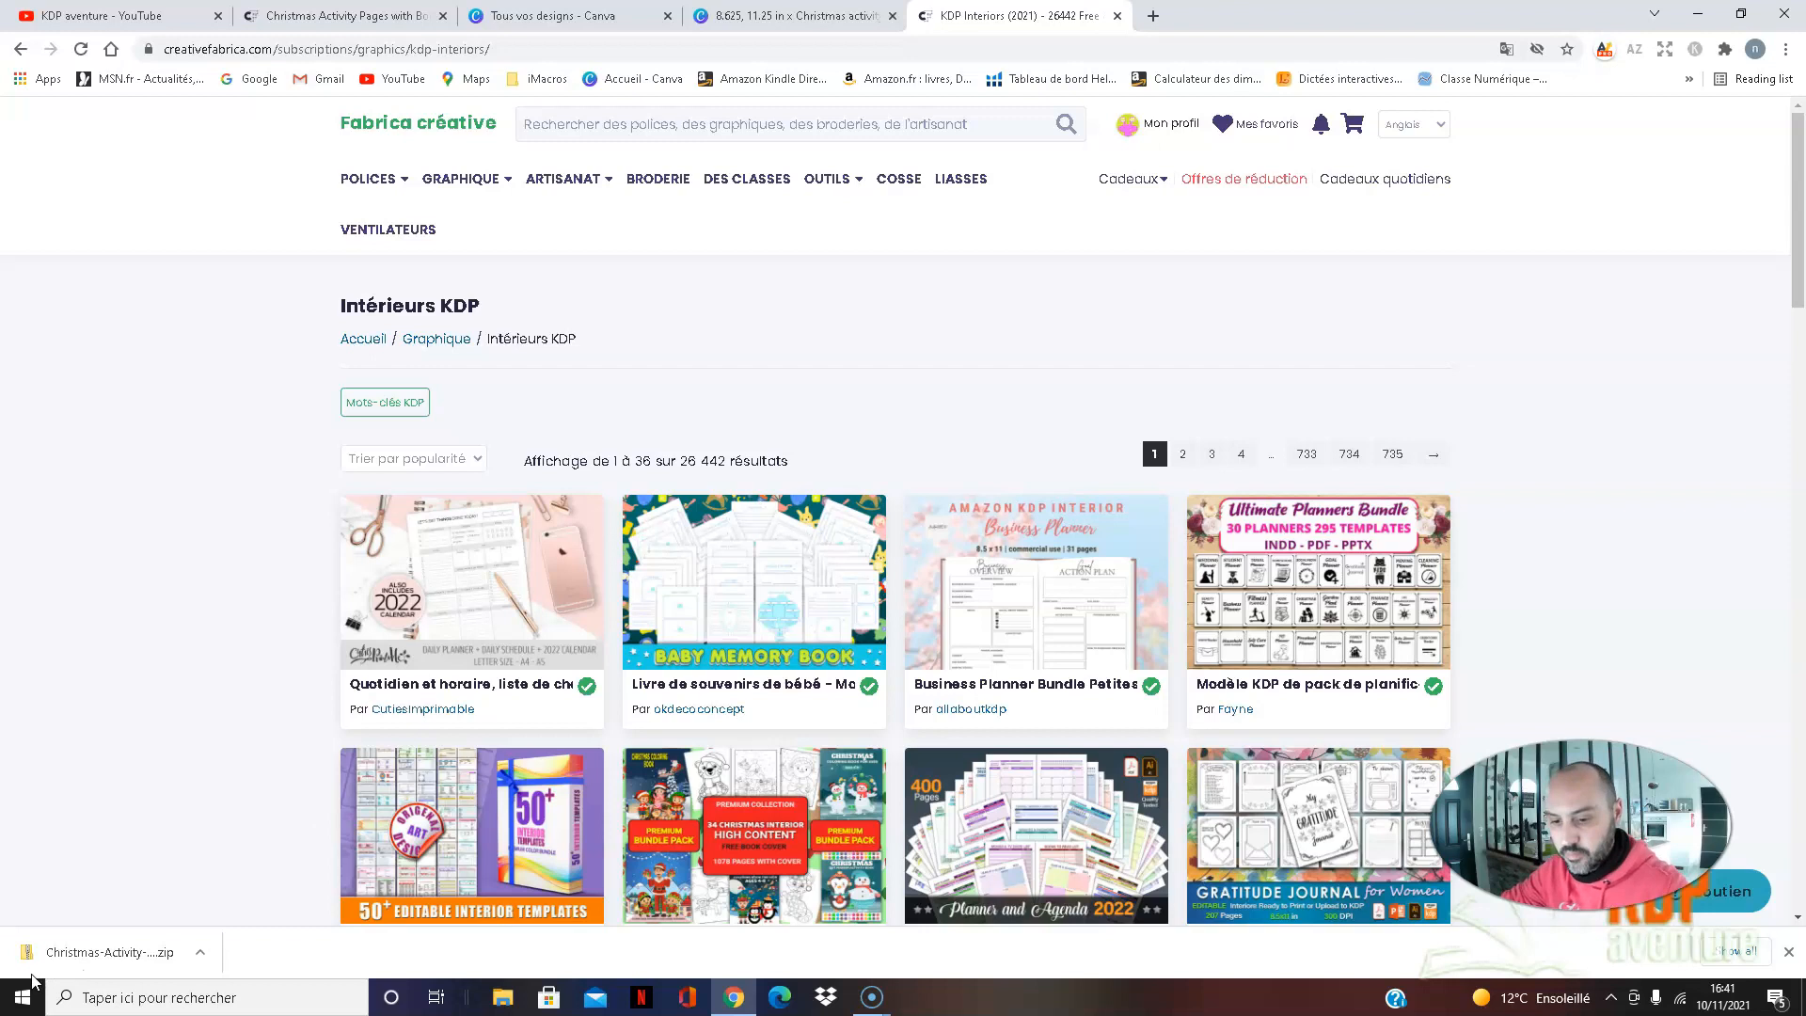
scroll(242, 610, down, 3)
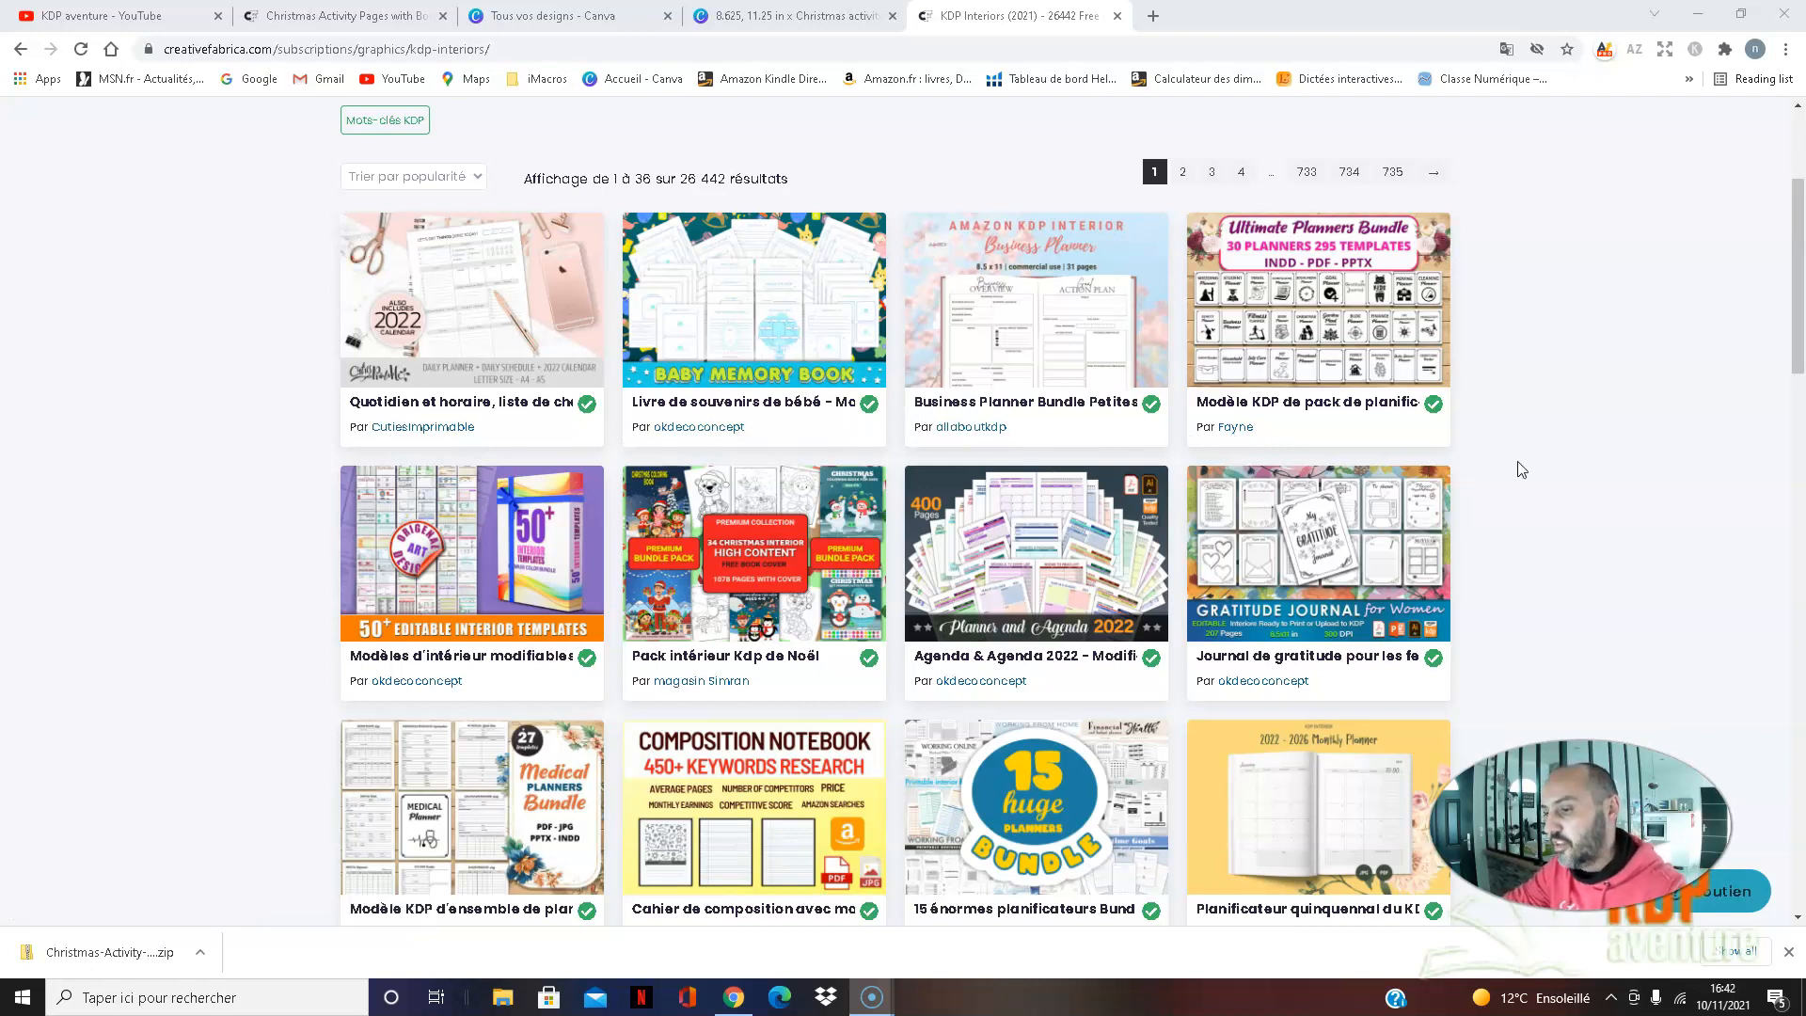
scroll(1521, 469, down, 1)
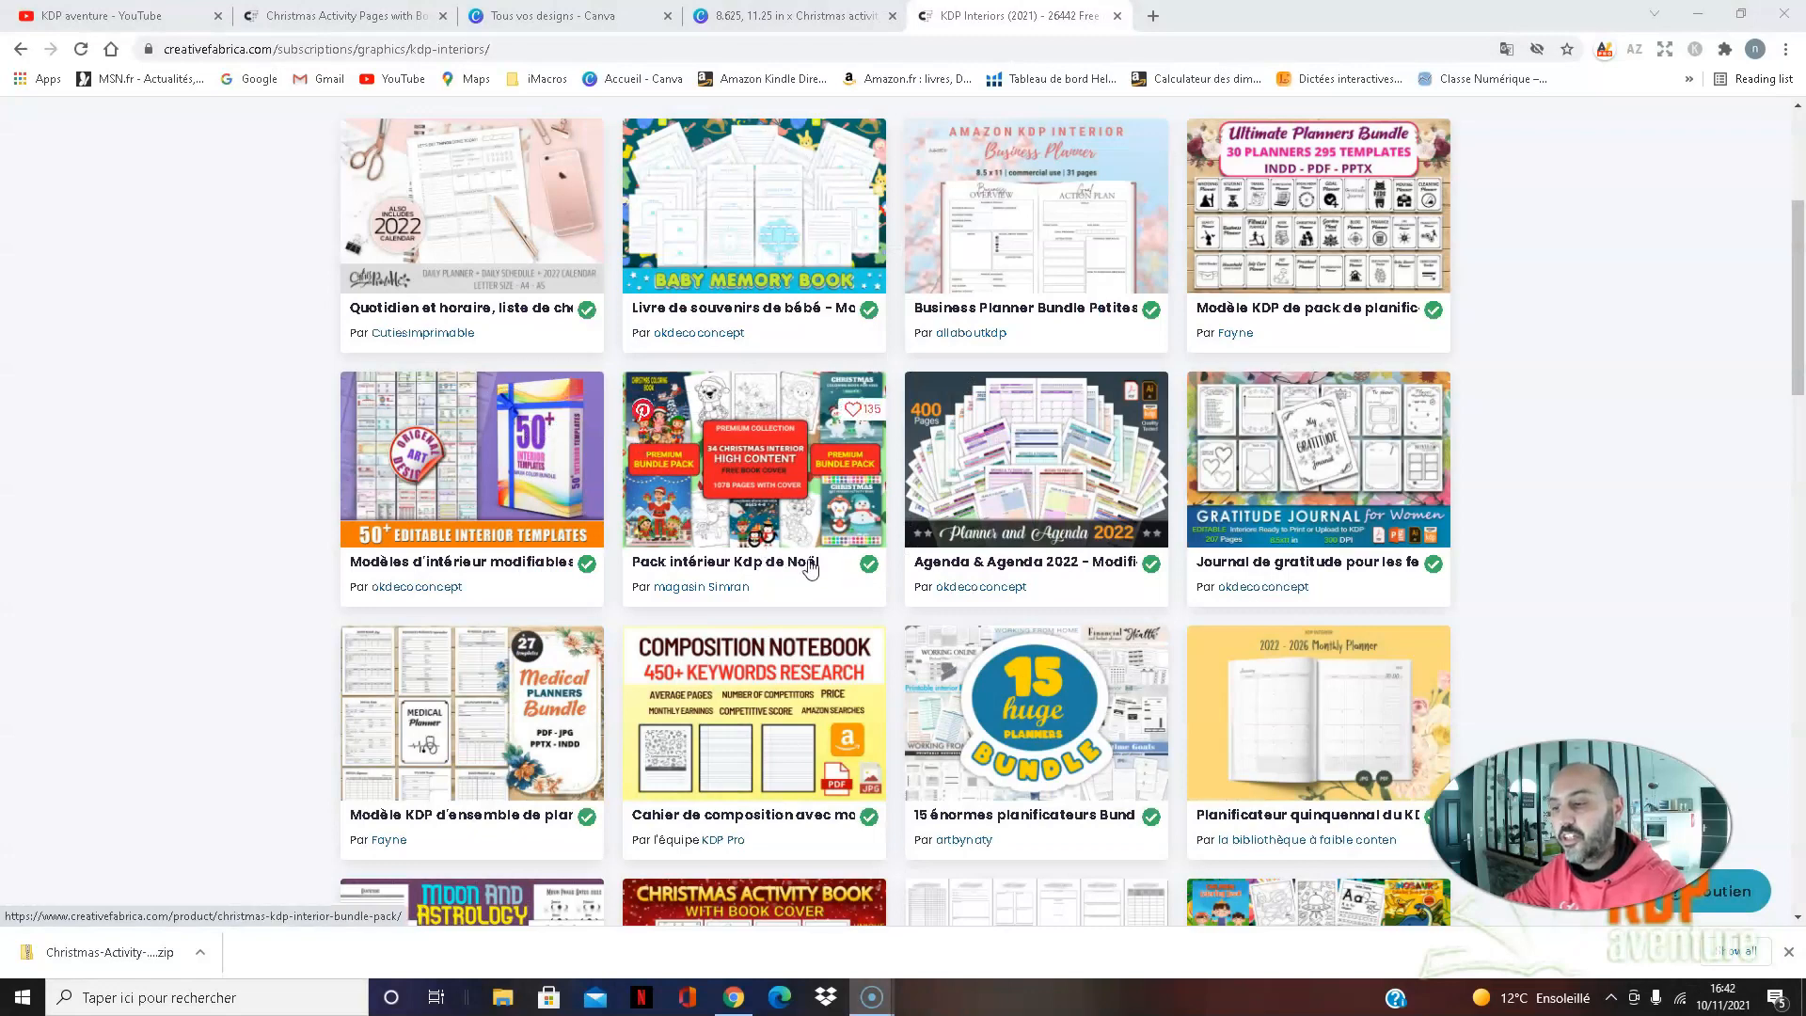
scroll(843, 509, down, 5)
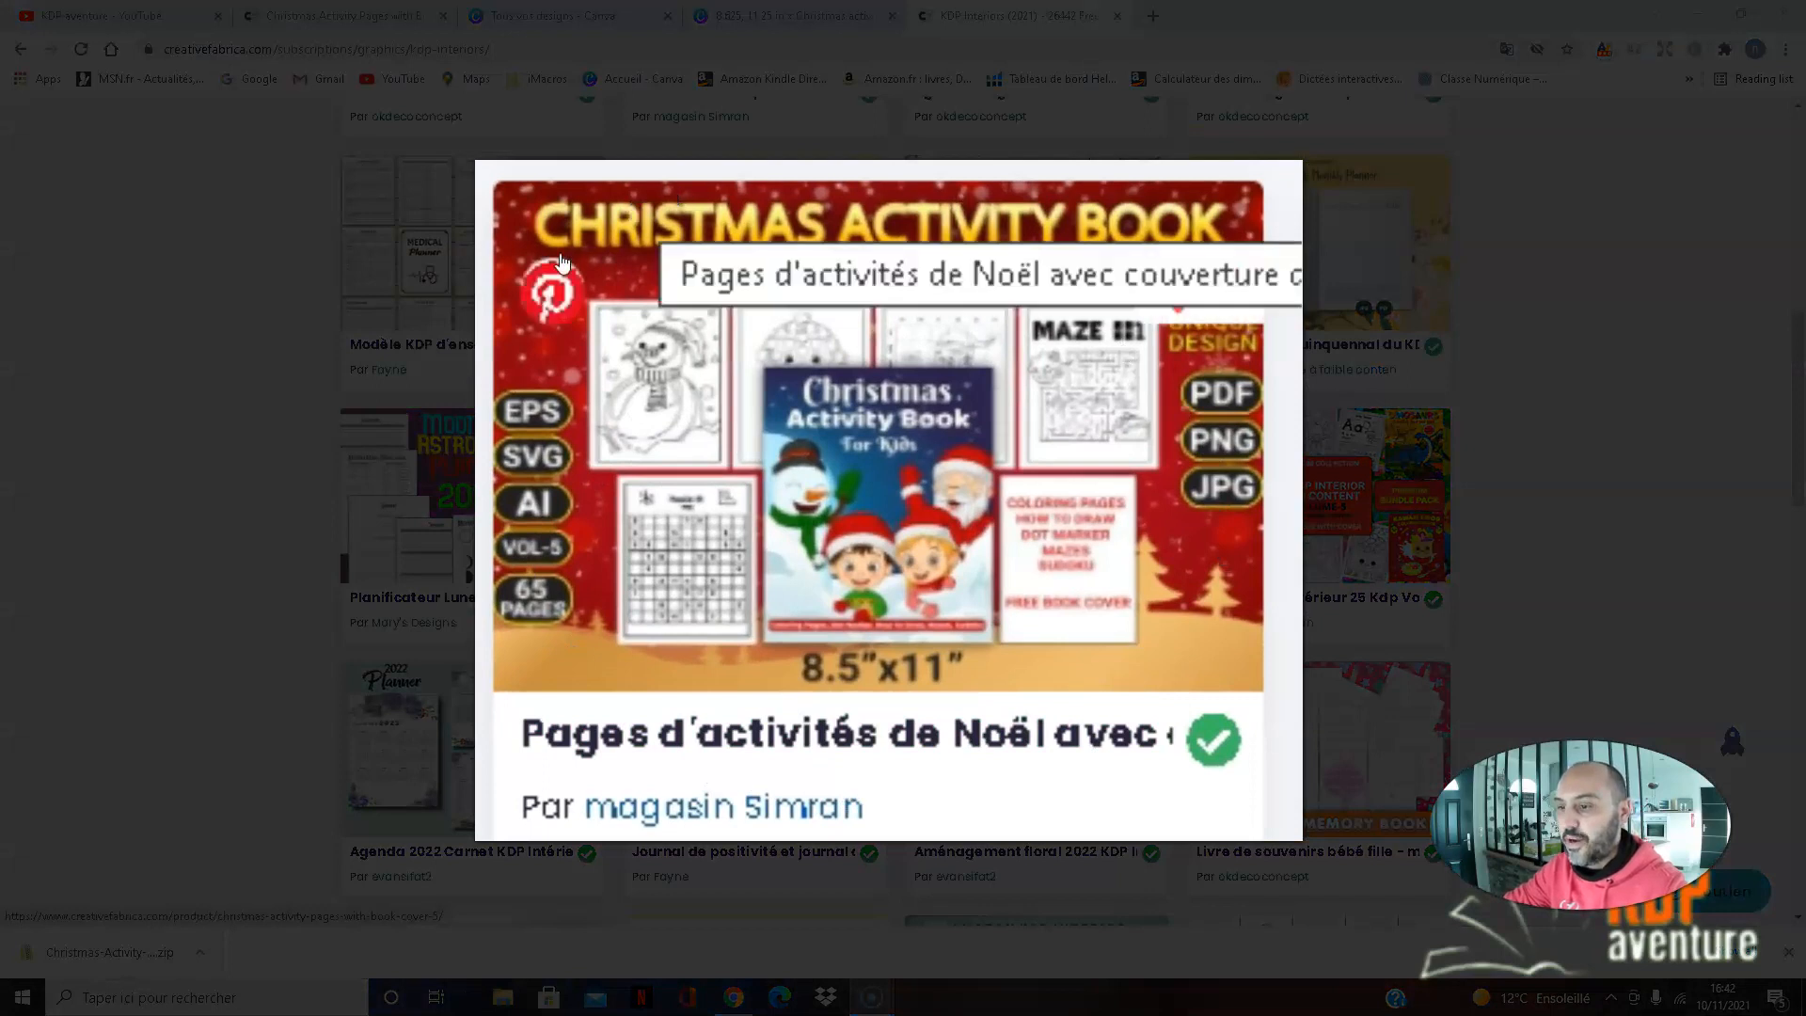
click(344, 19)
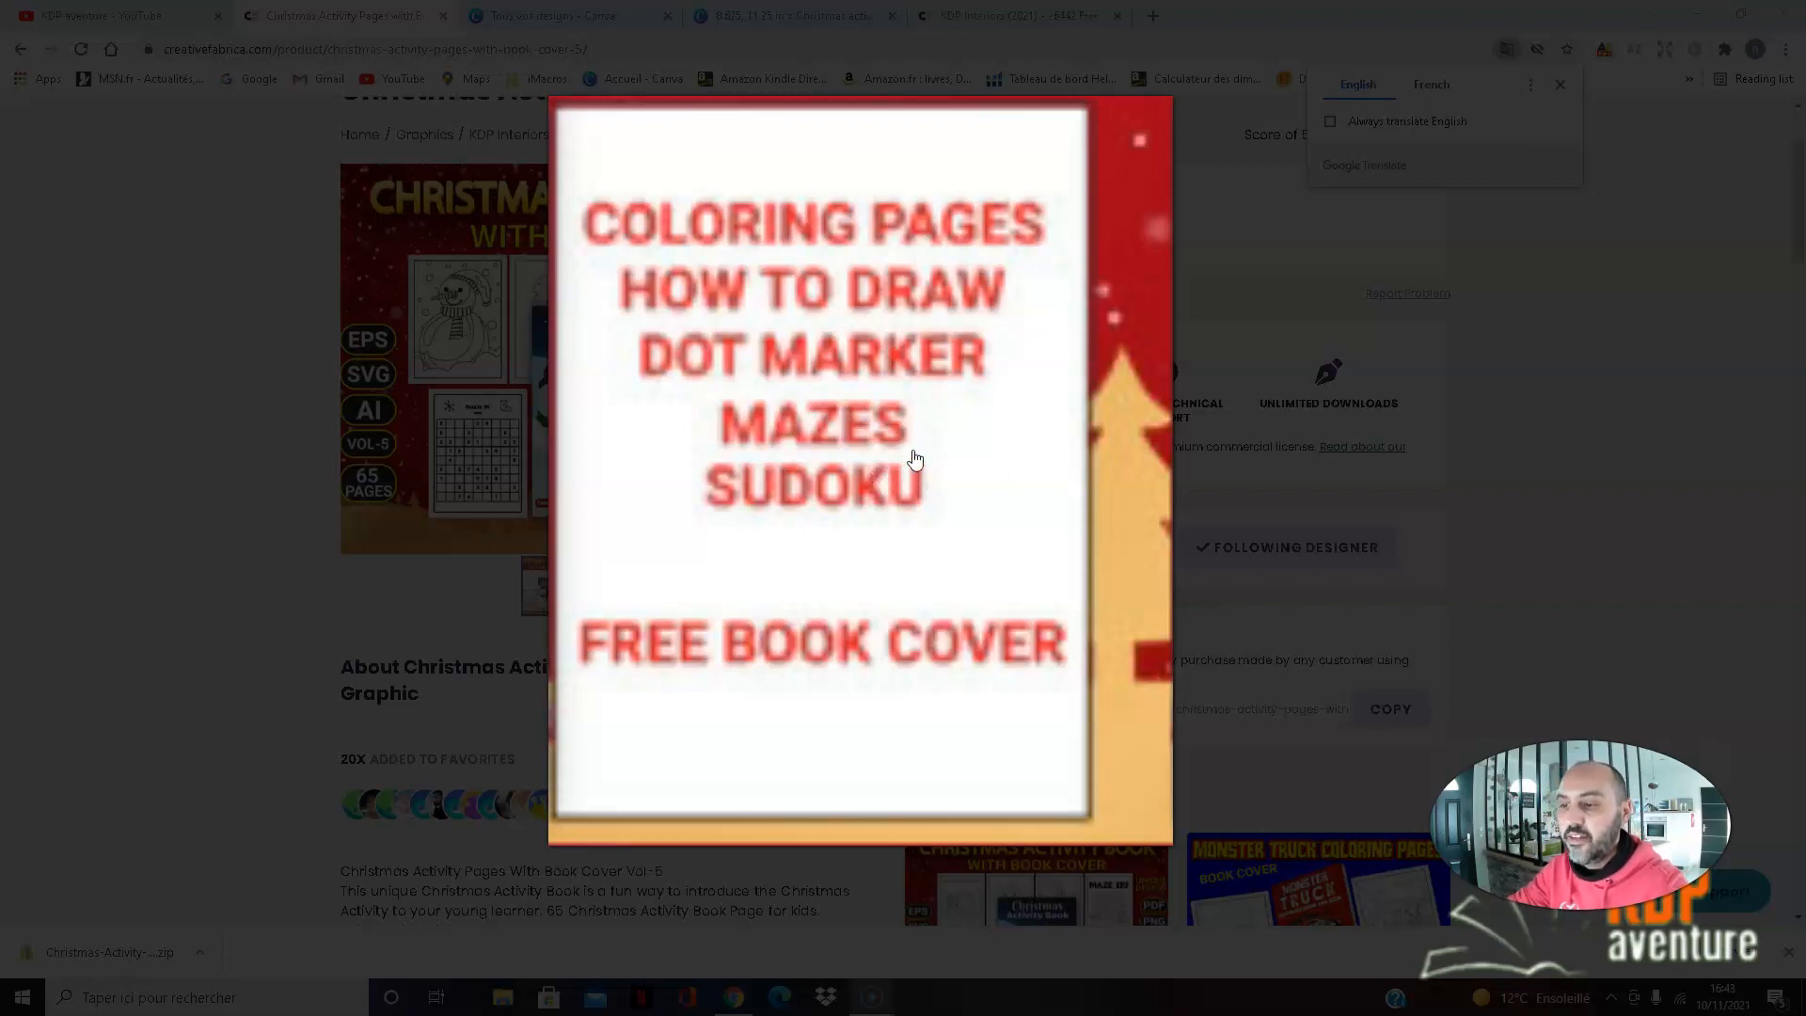
click(886, 483)
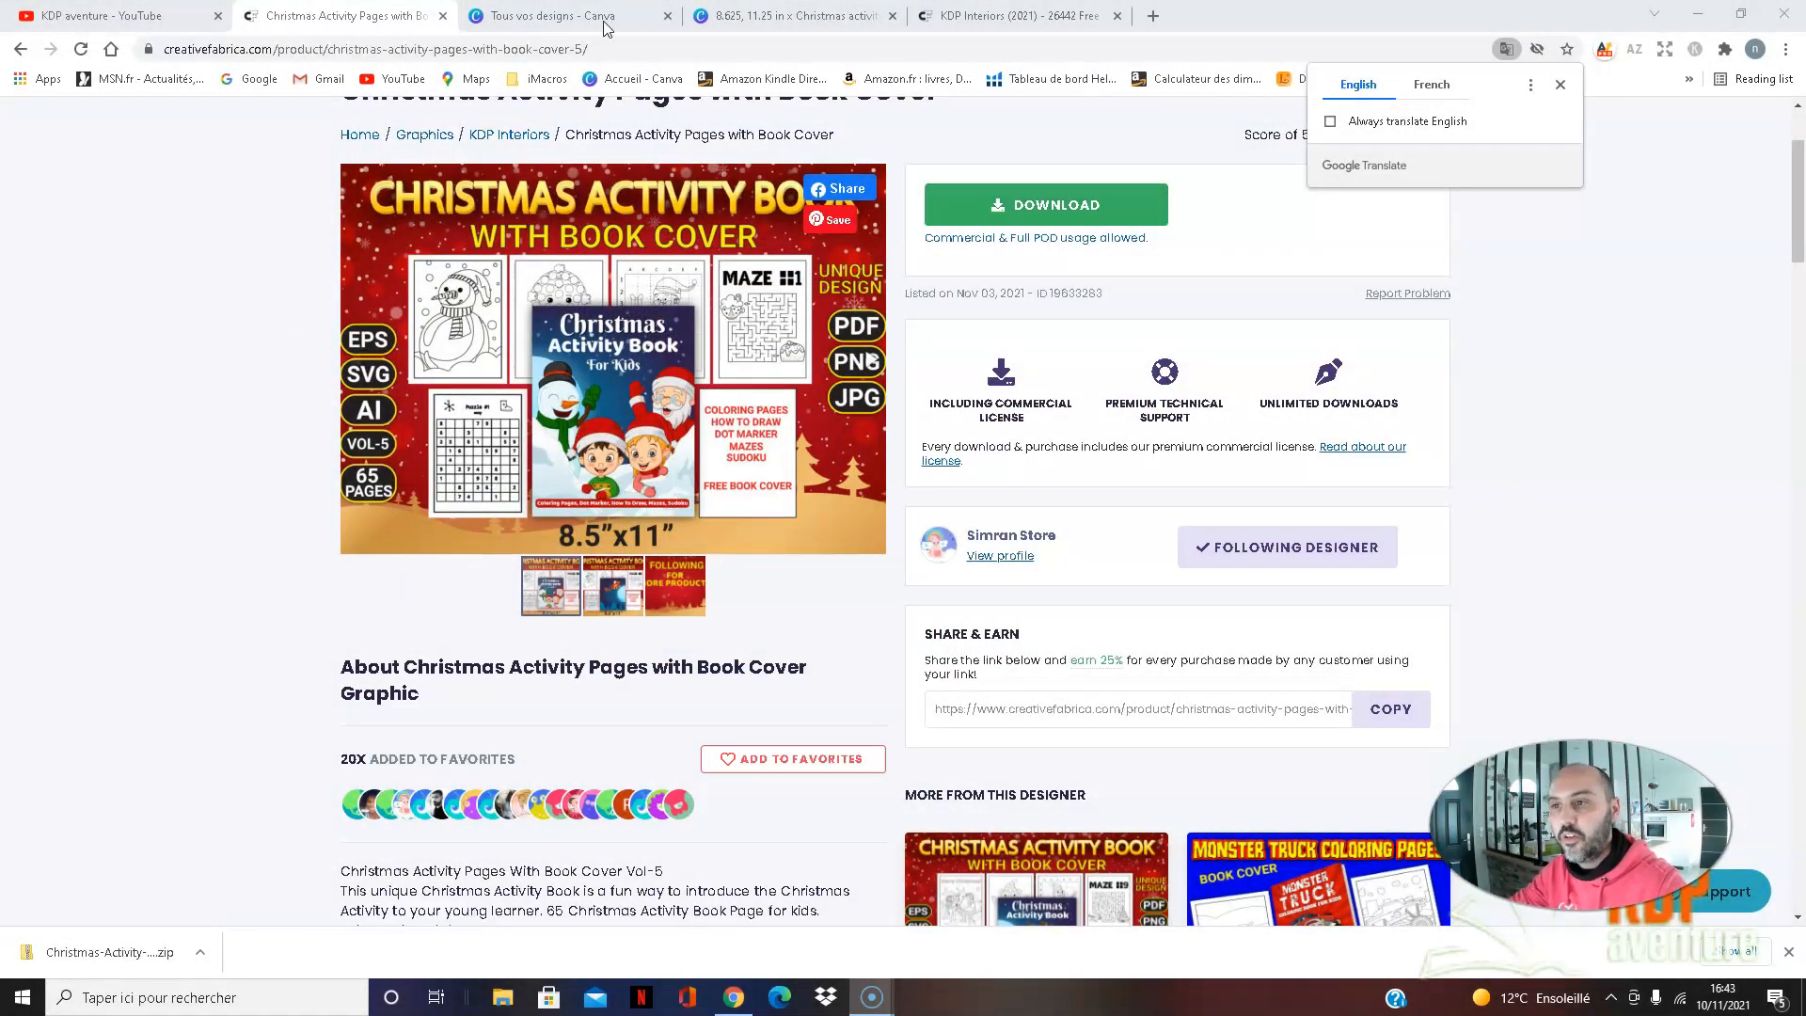
- Switch to the Christmas activity 05.pdf design in Canva and delete the "This book belongs to" artwork from page 1
click(802, 17)
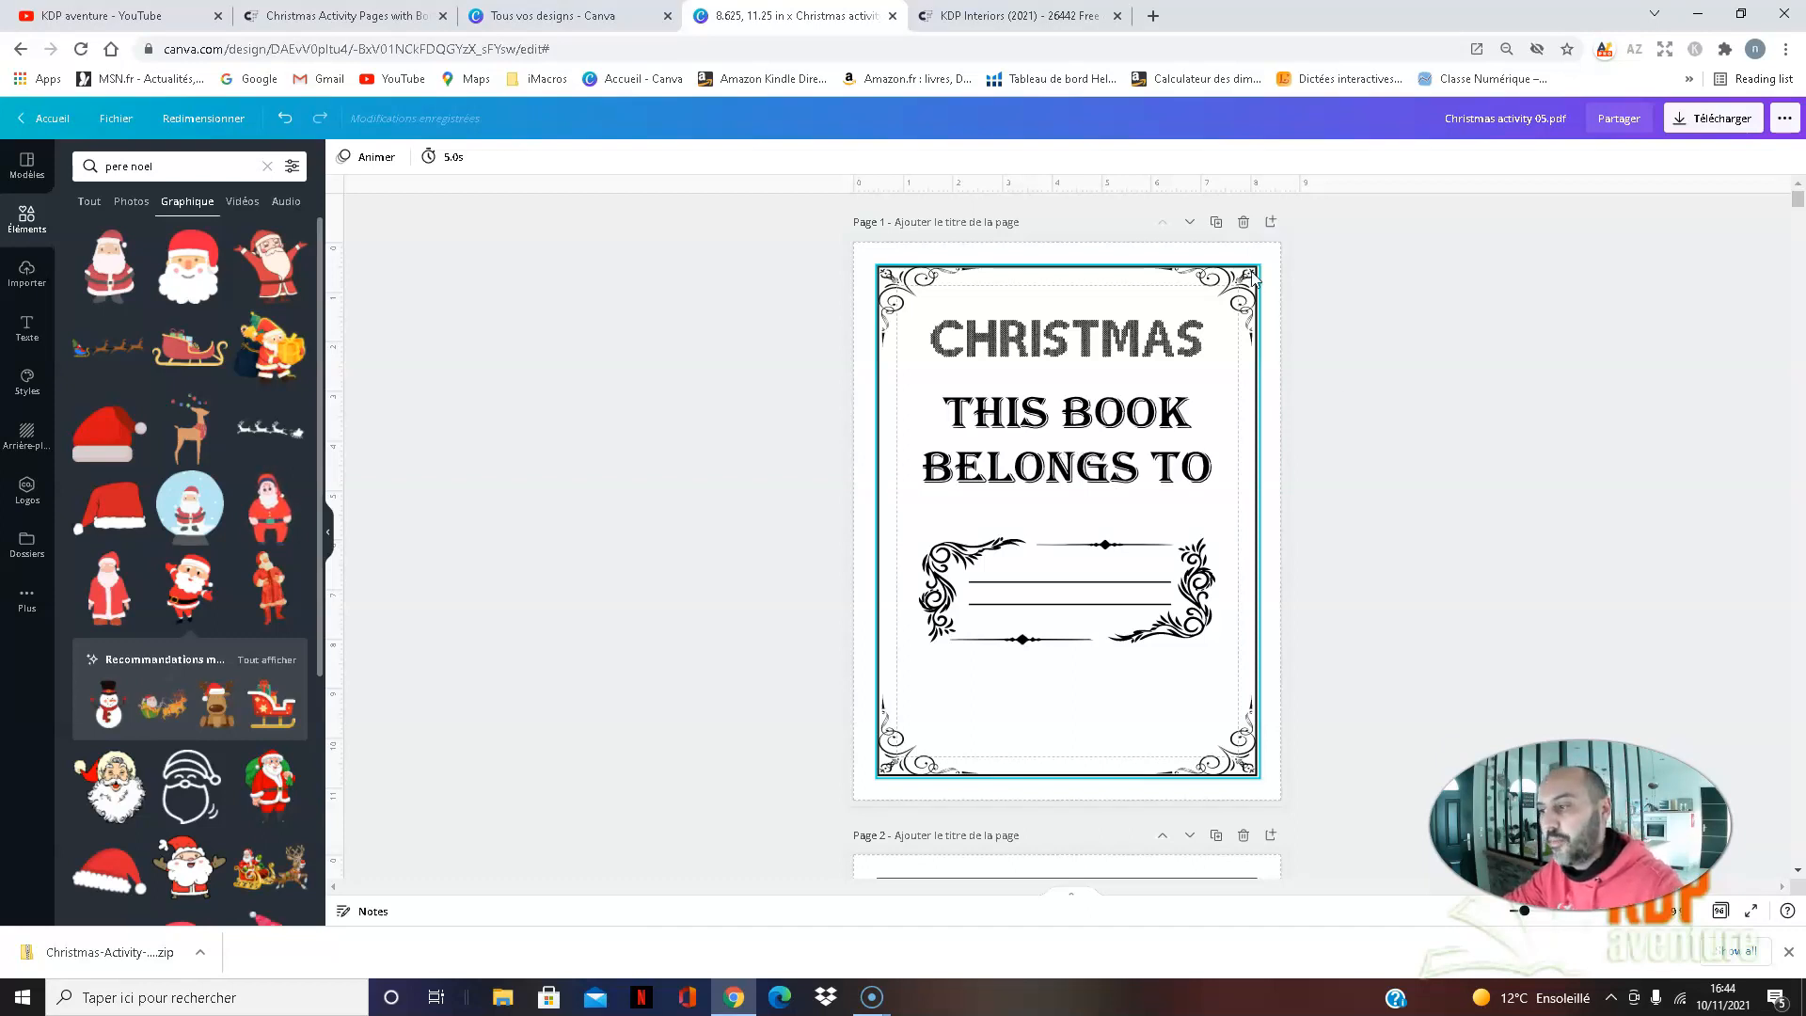
key(Delete)
click(1416, 415)
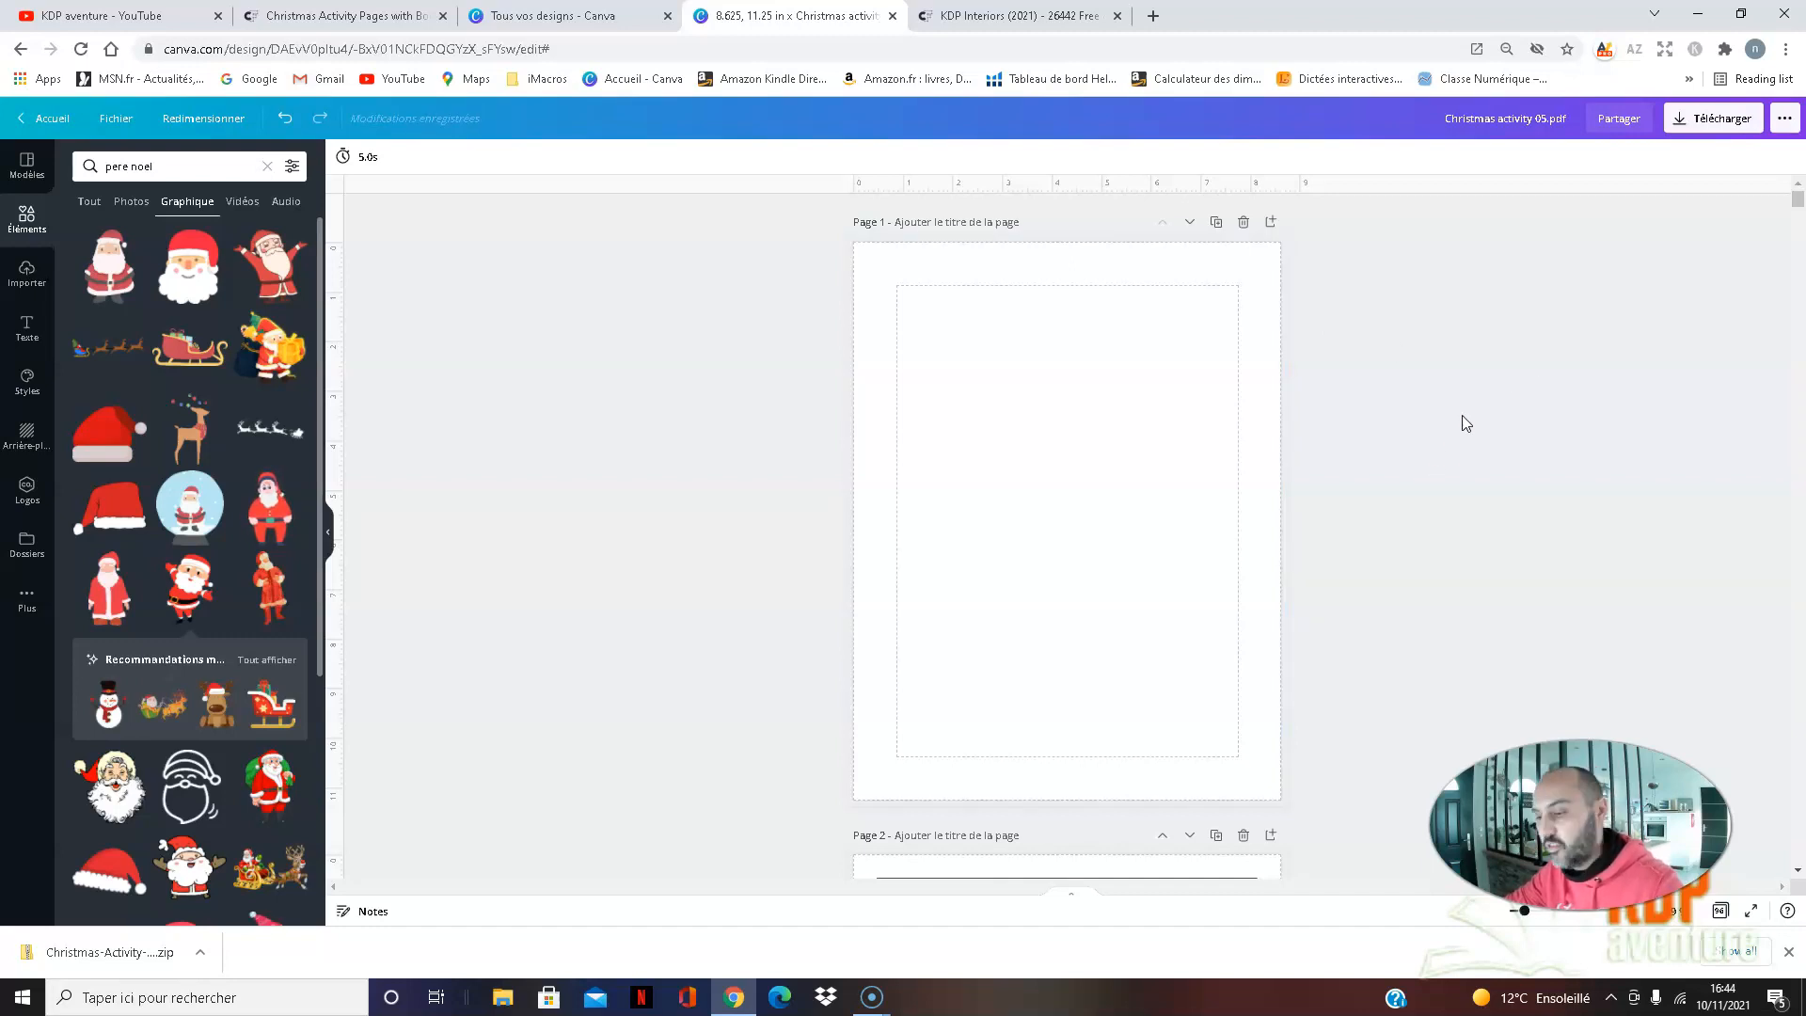
- Examine the color test page, the Christmas greeting coloring page and the blank bordered page on pages 2 to 4
scroll(1371, 421, down, 2)
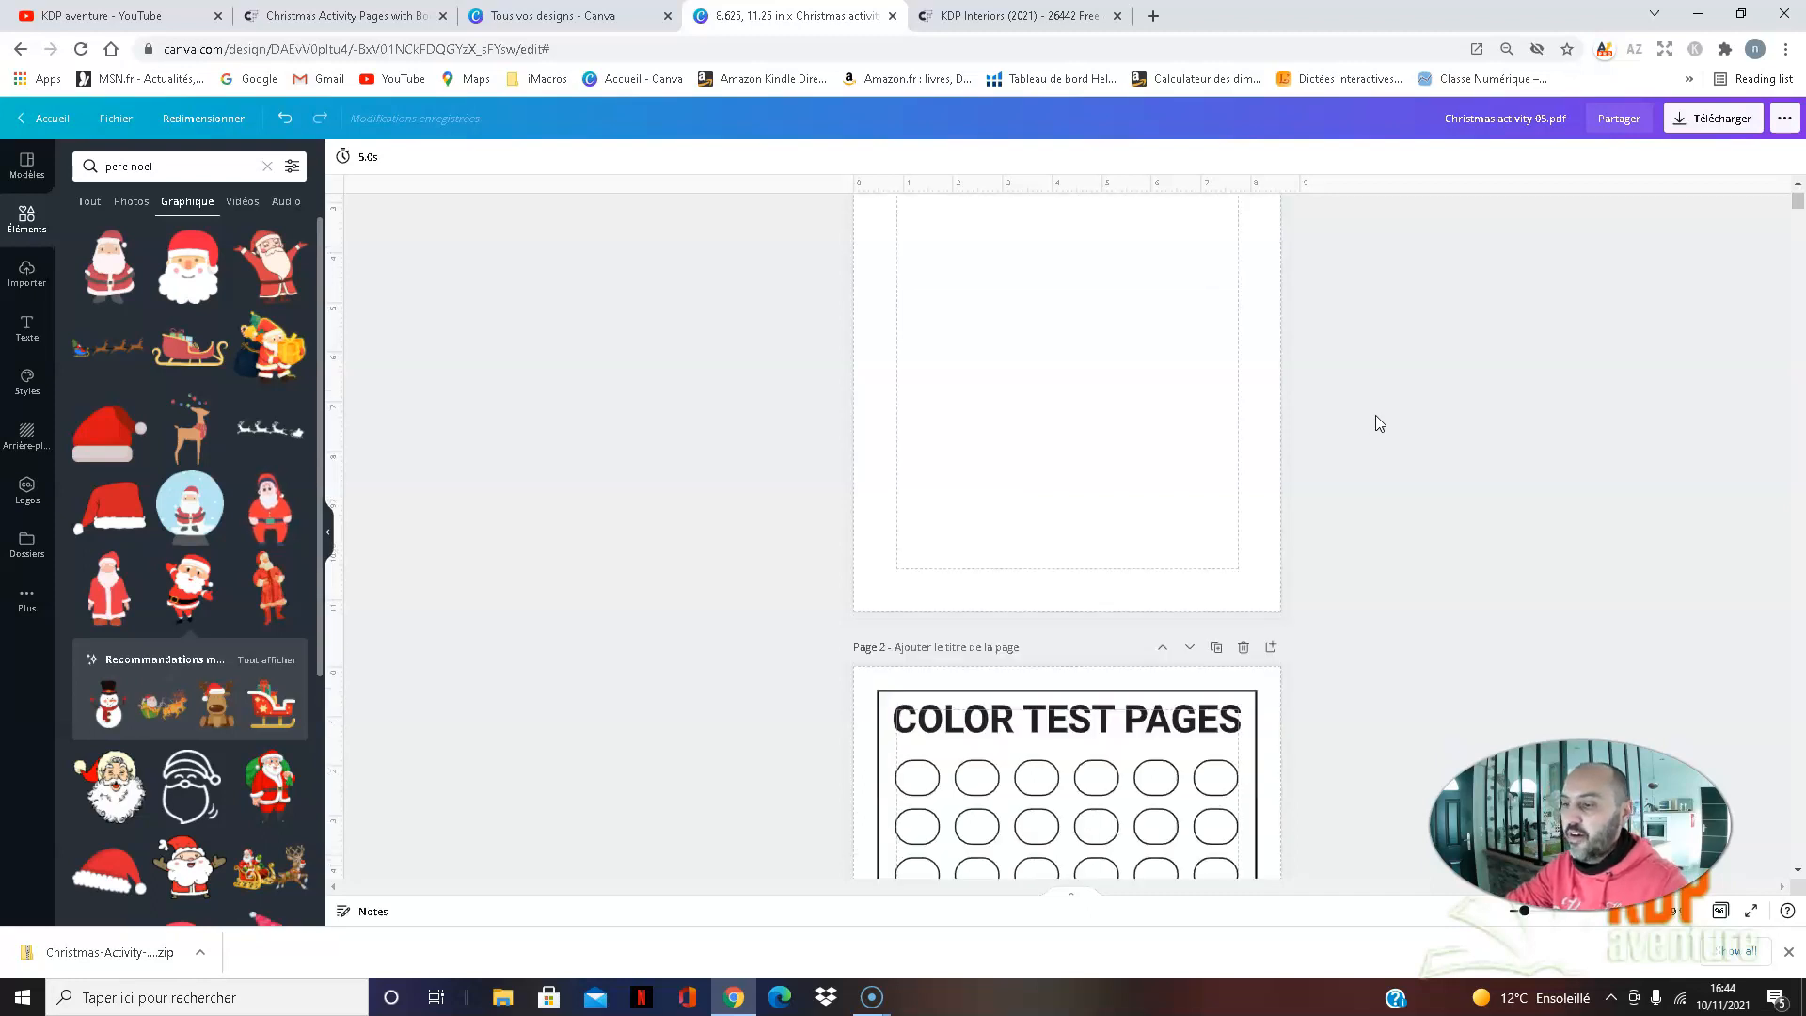
scroll(1375, 415, down, 4)
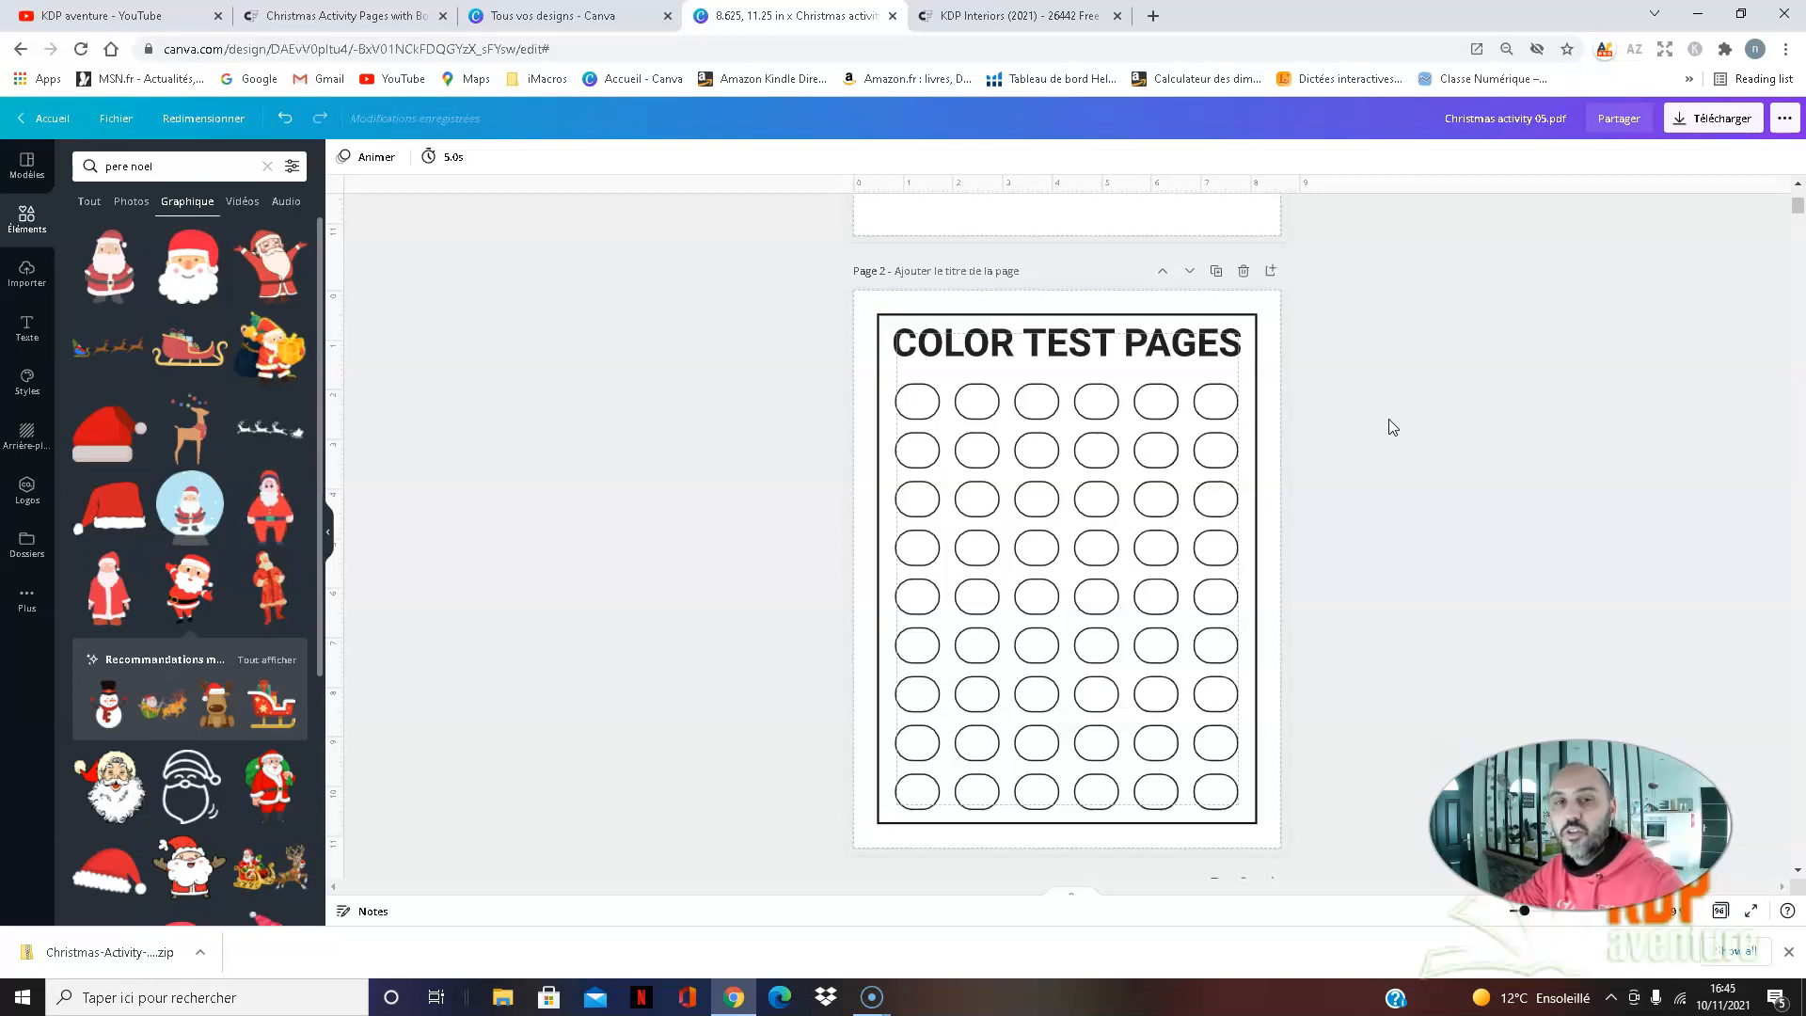
scroll(1410, 440, down, 4)
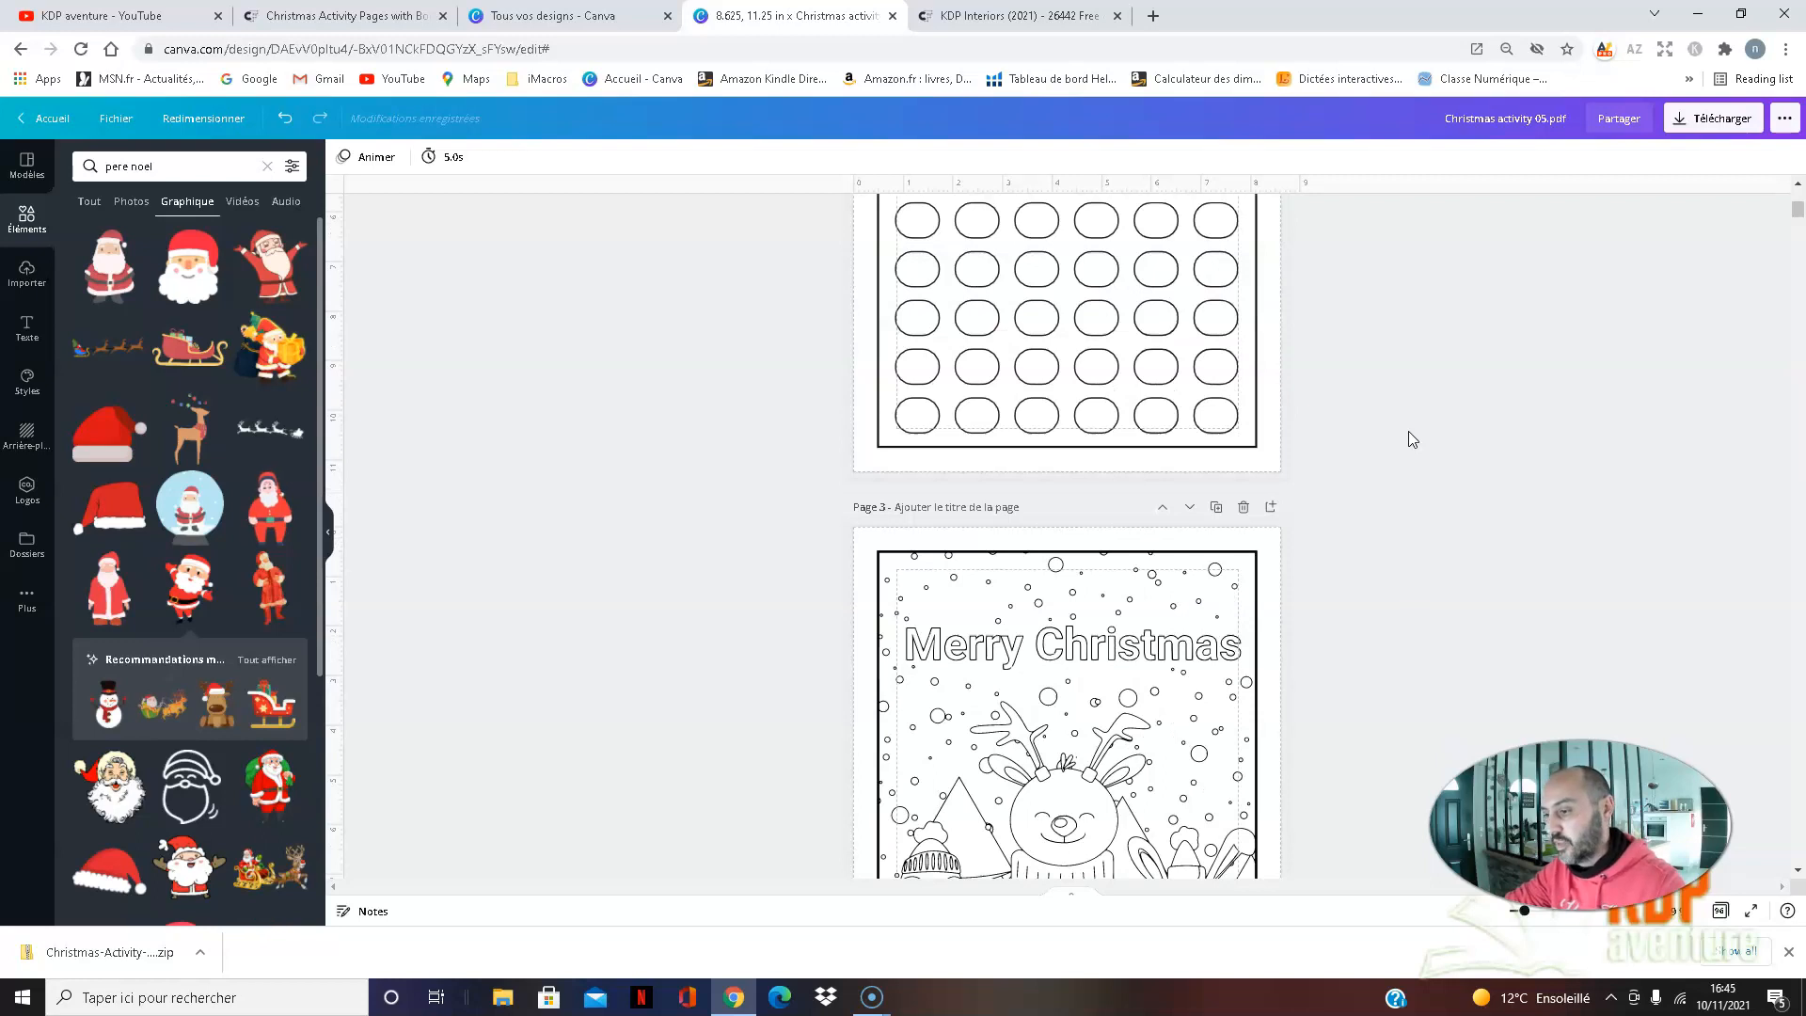
scroll(1408, 439, down, 5)
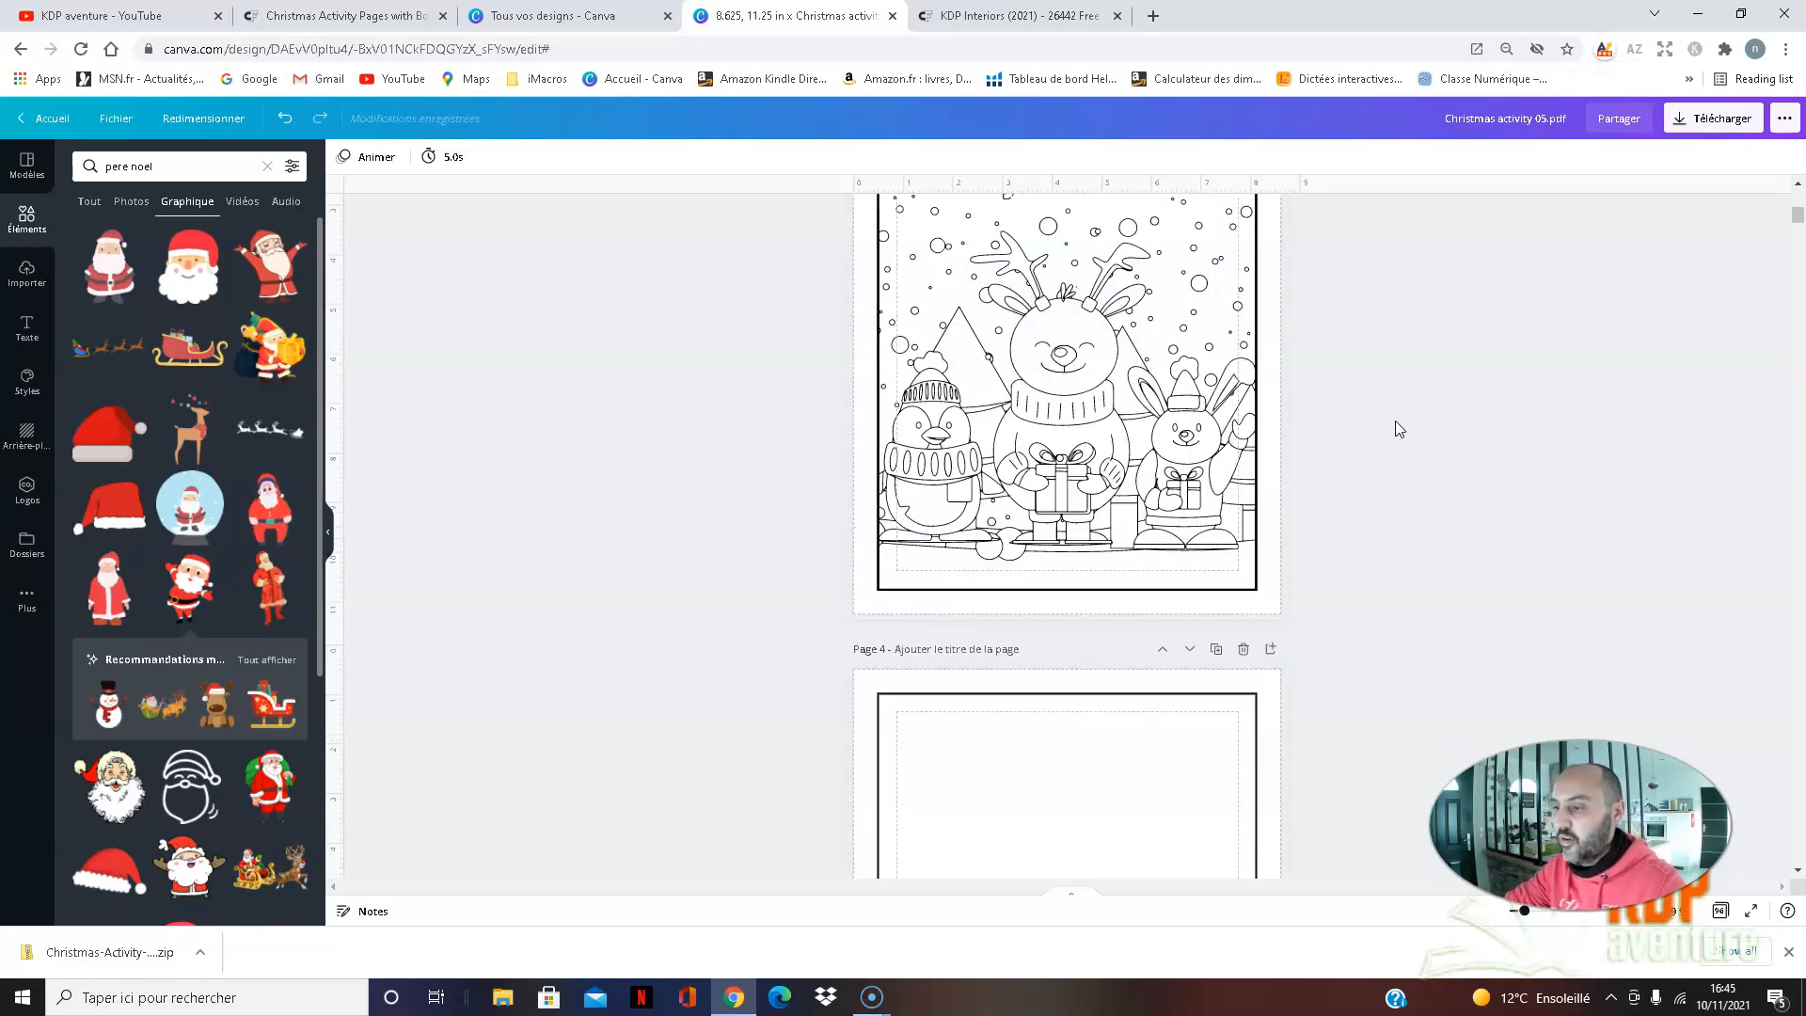
scroll(1396, 427, up, 4)
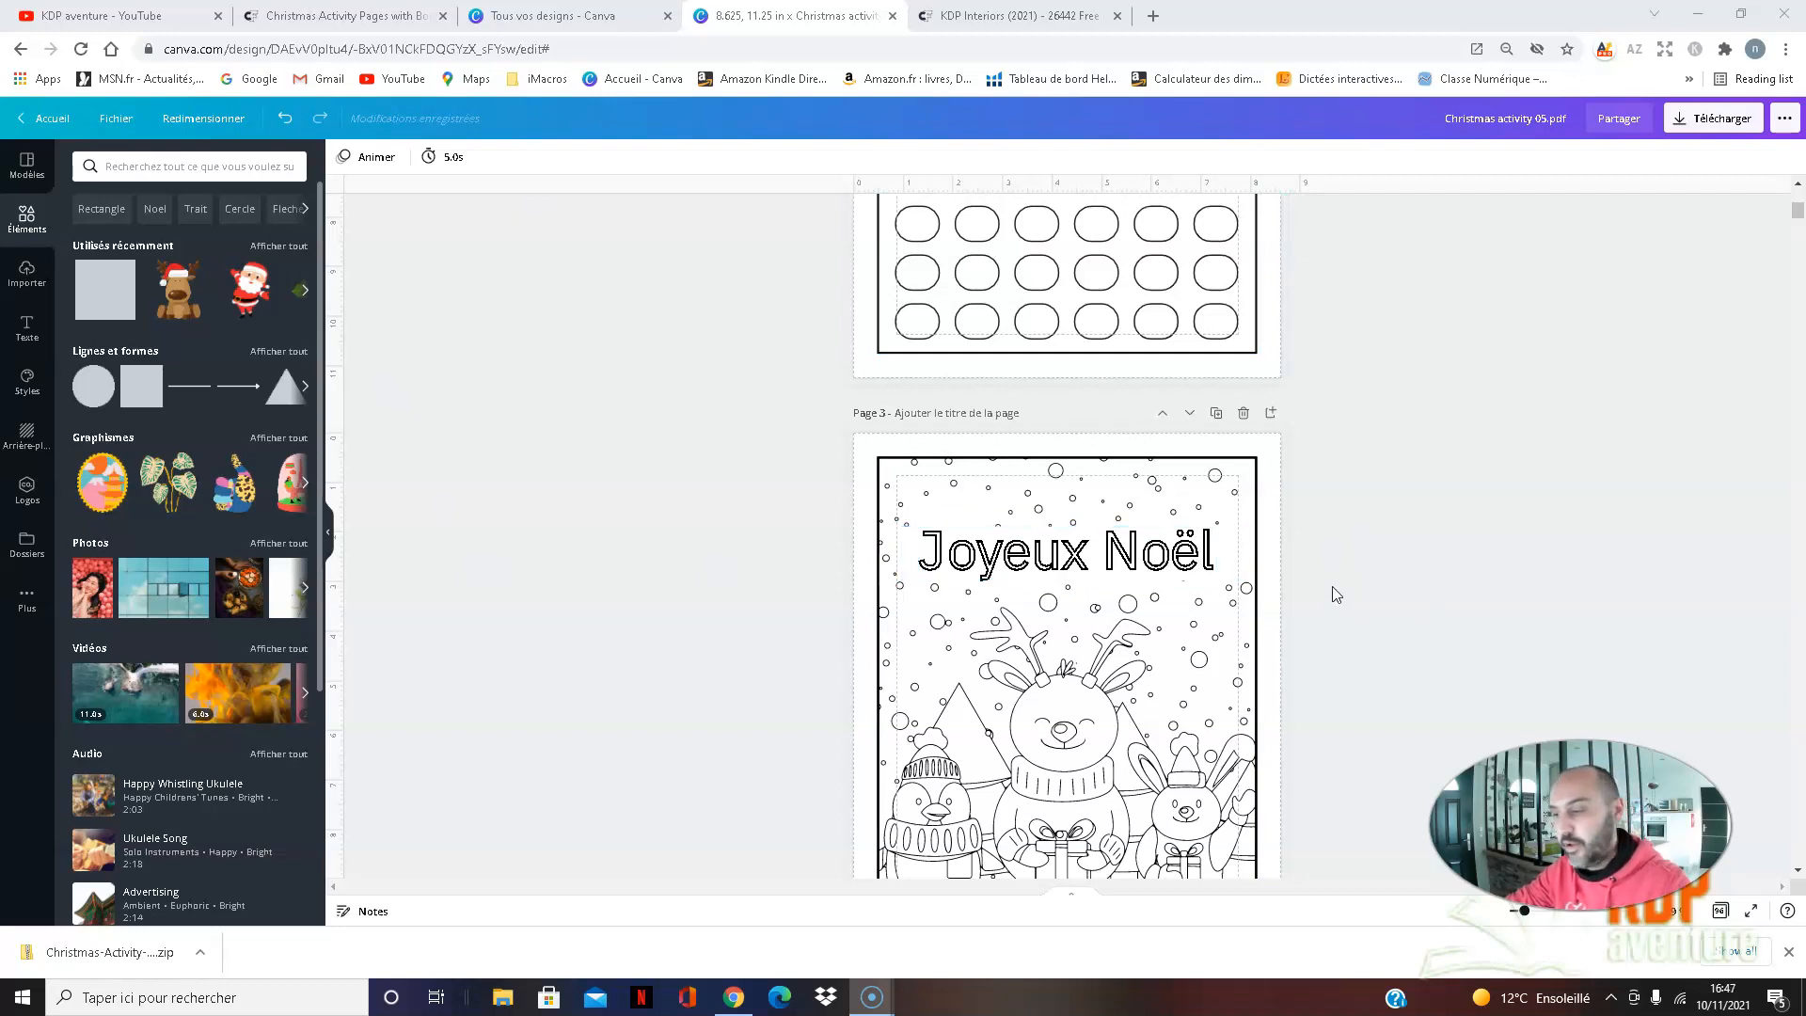
scroll(1333, 557, down, 2)
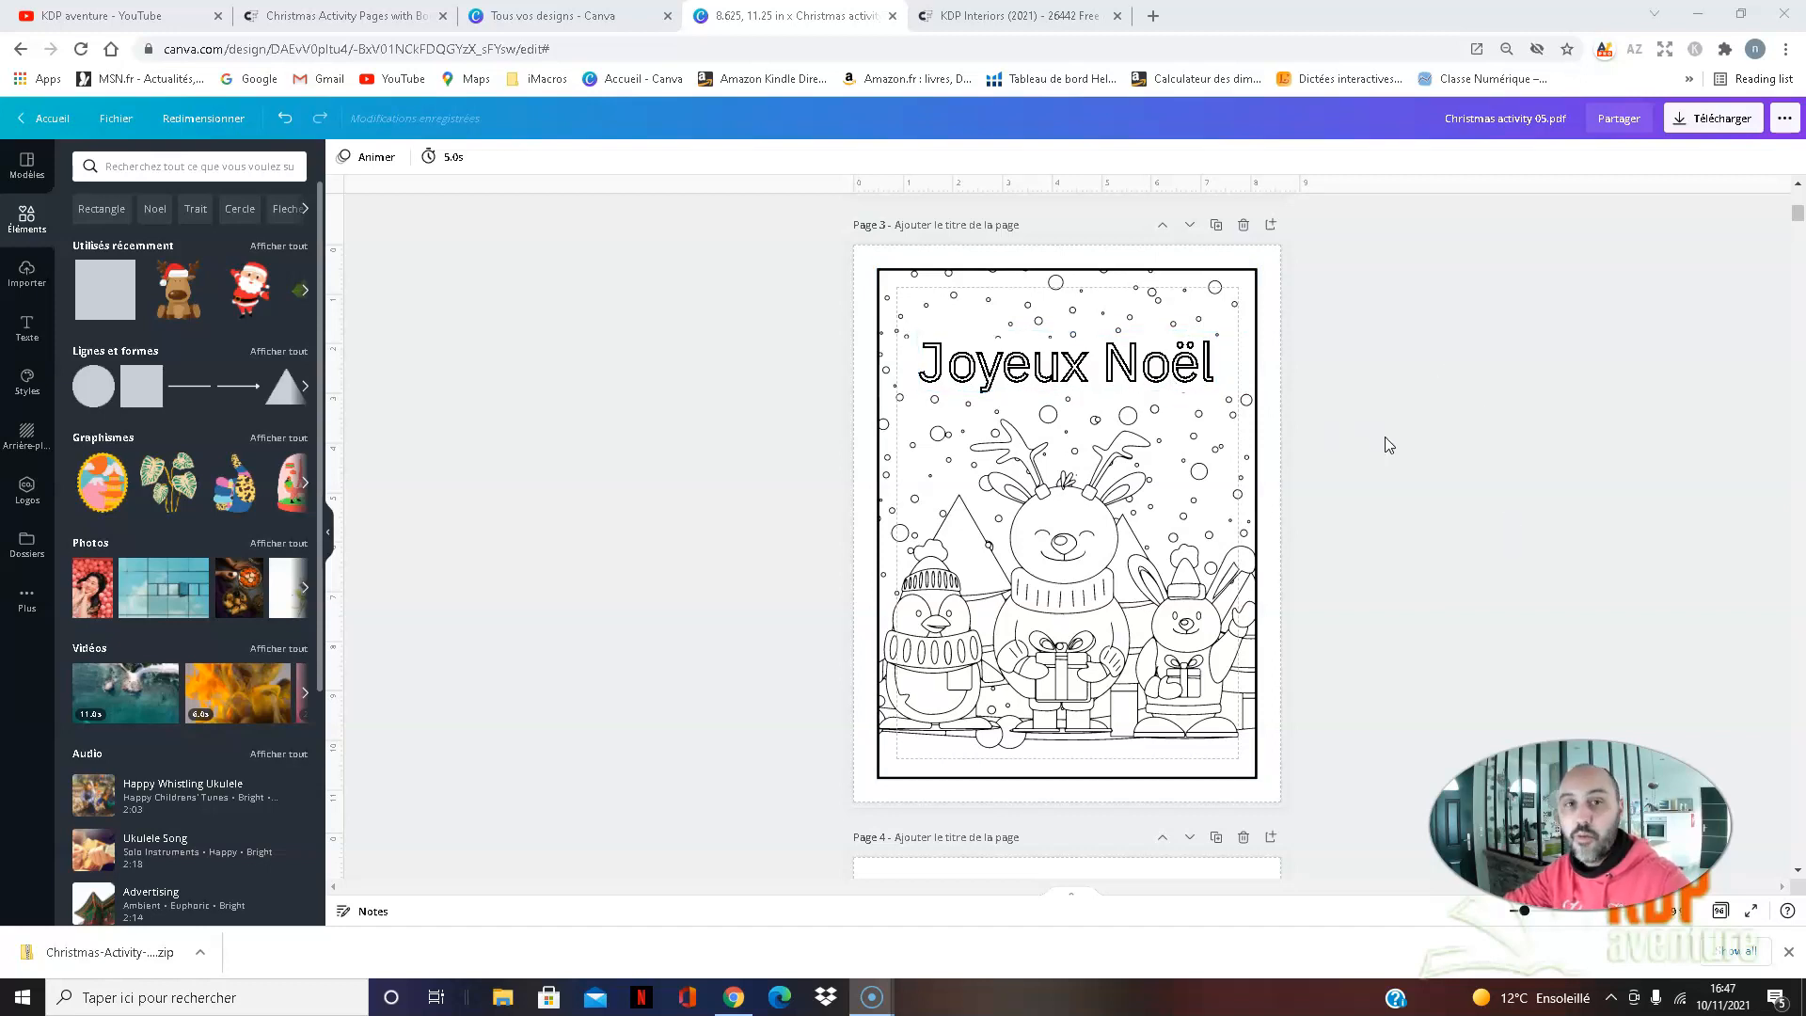
- Try removing the "Joyeux Noël" text and the shape covering the original title on page 3, and undo both deletions
click(1156, 382)
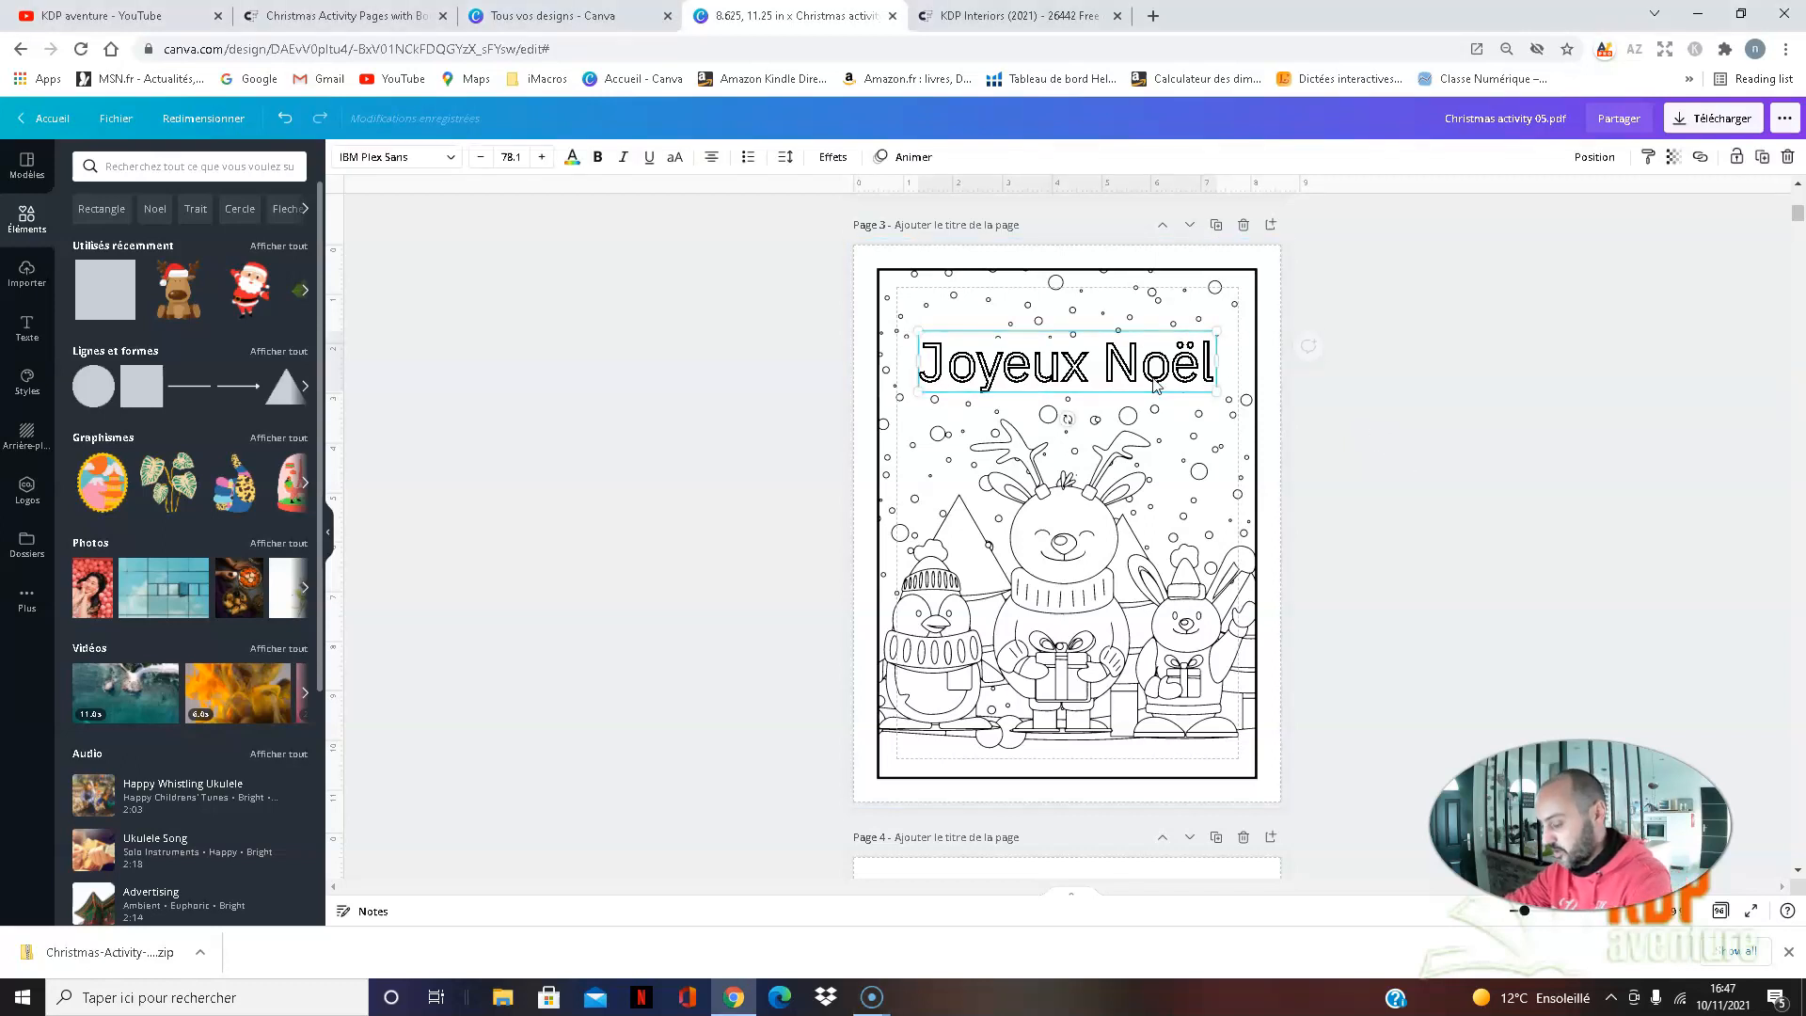
key(Delete)
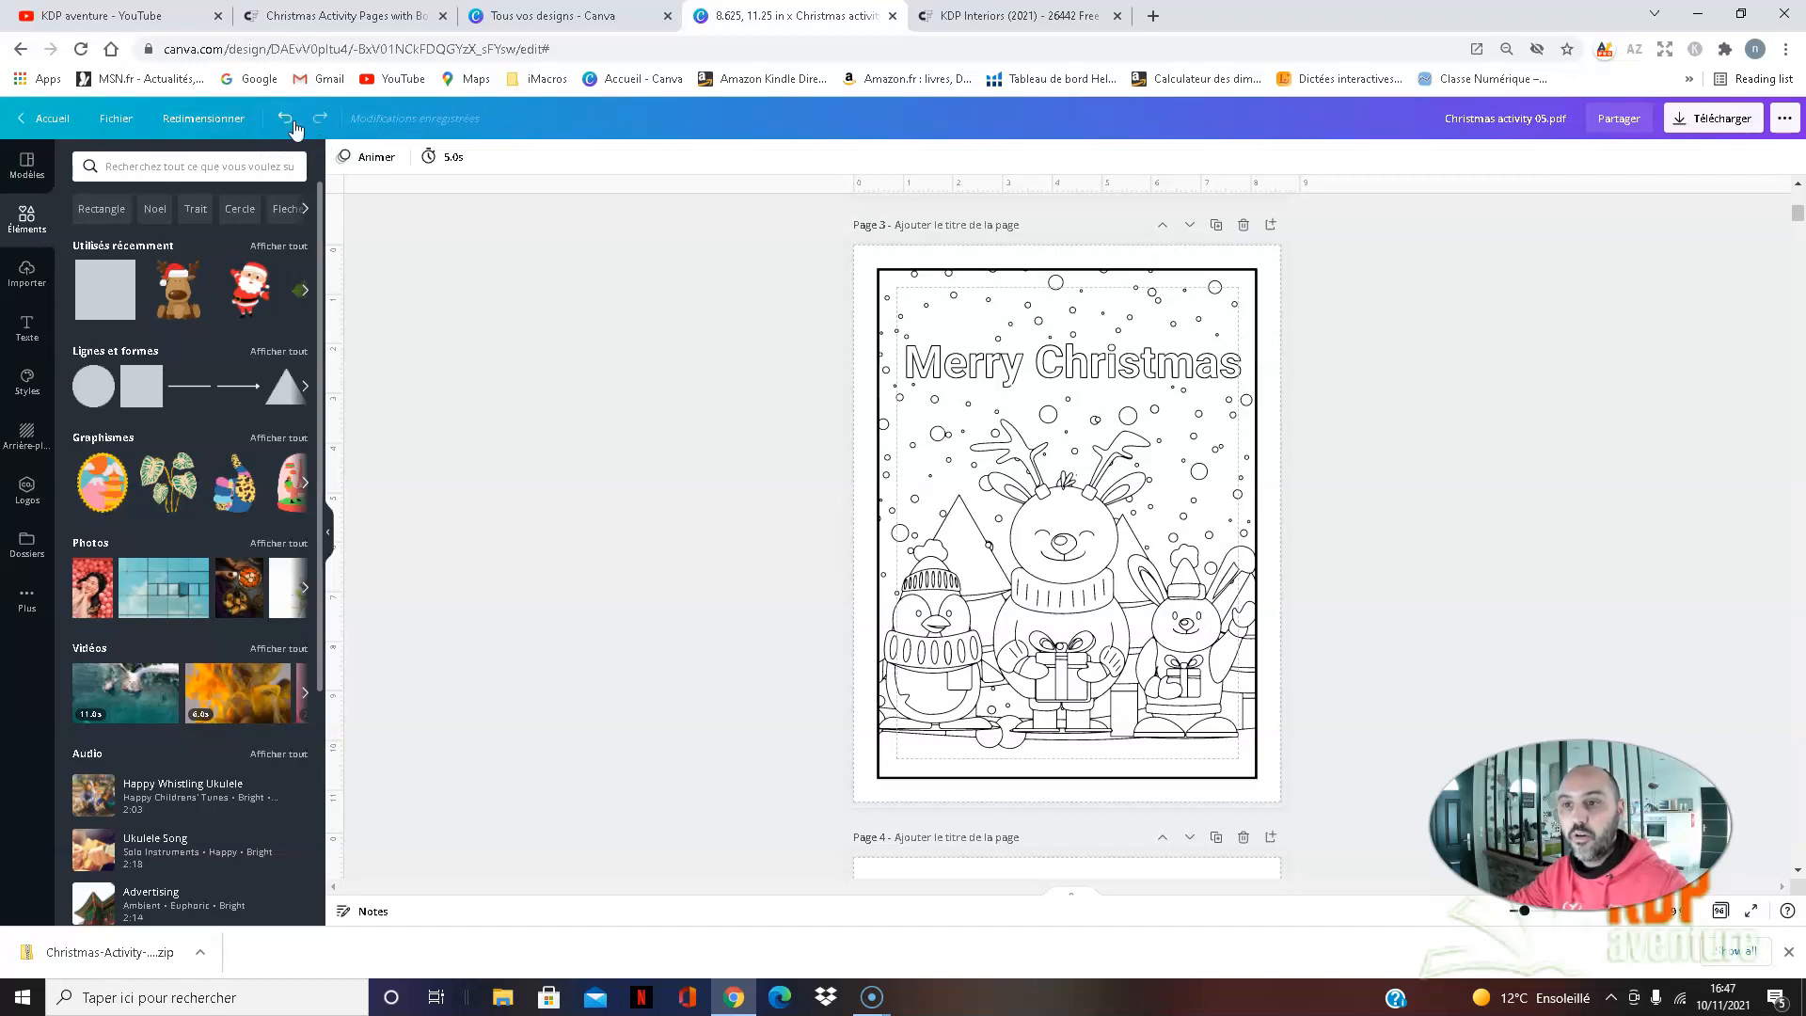
click(285, 120)
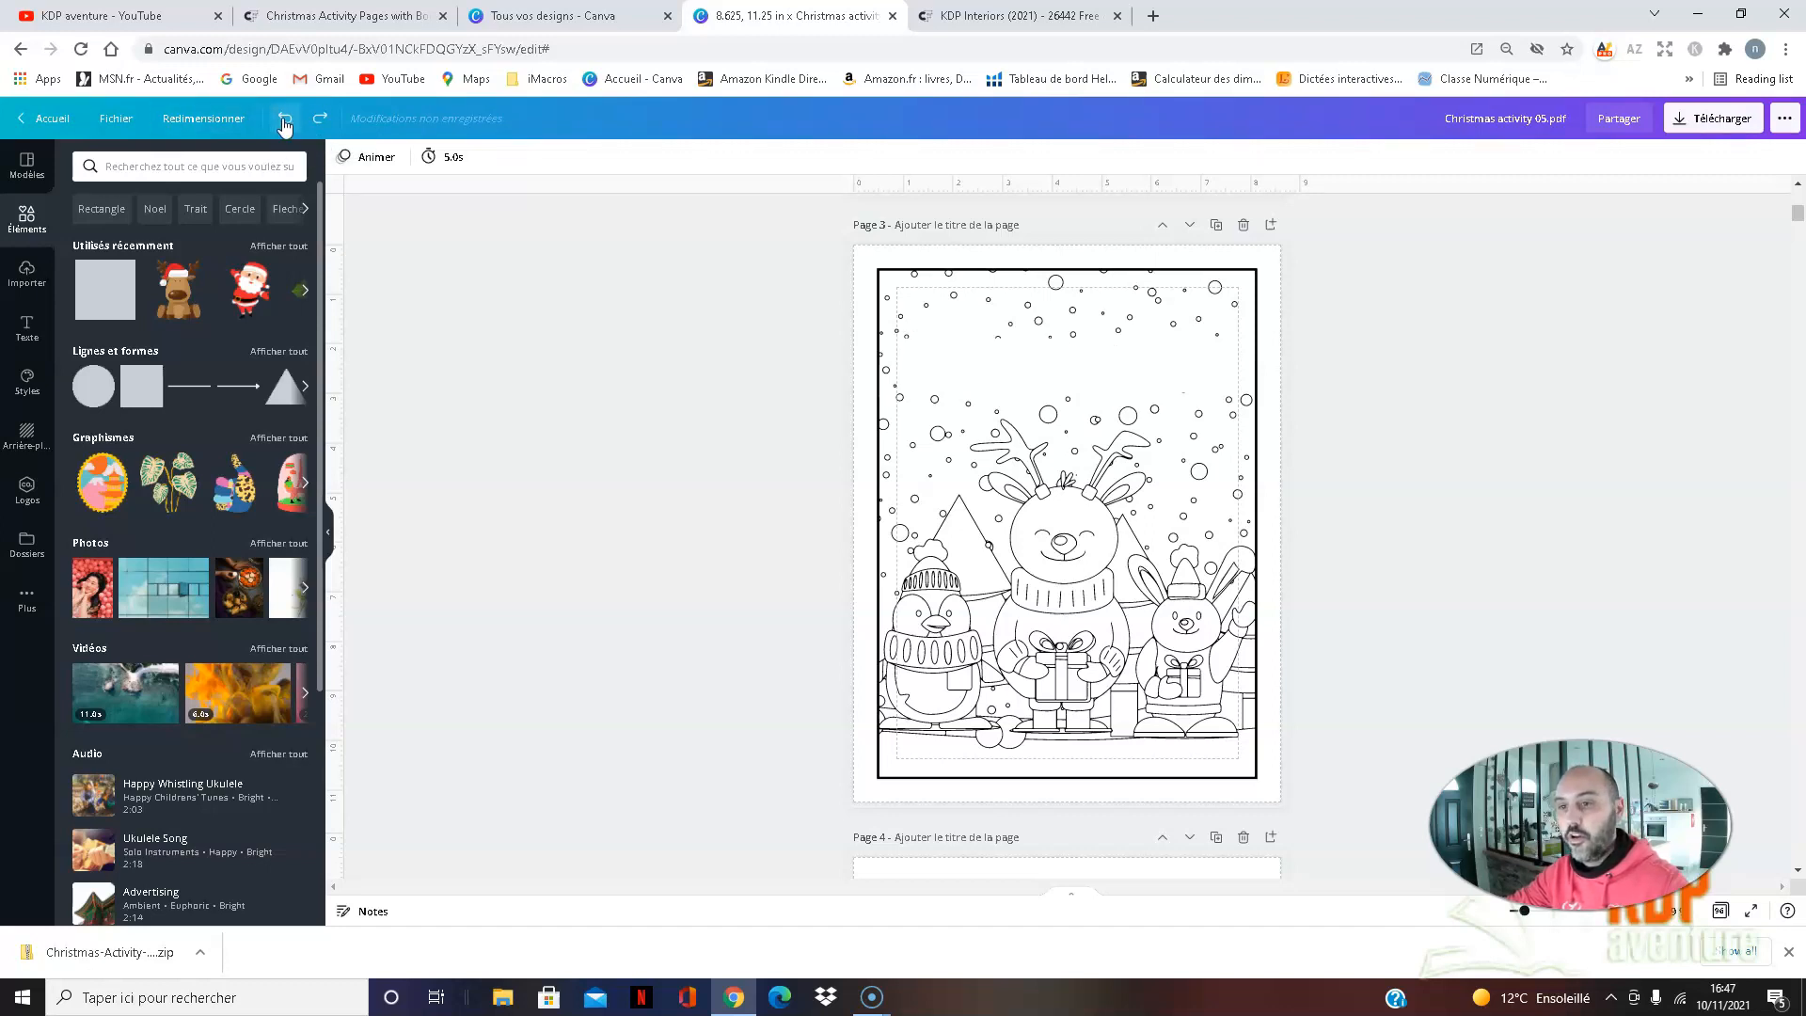
click(285, 120)
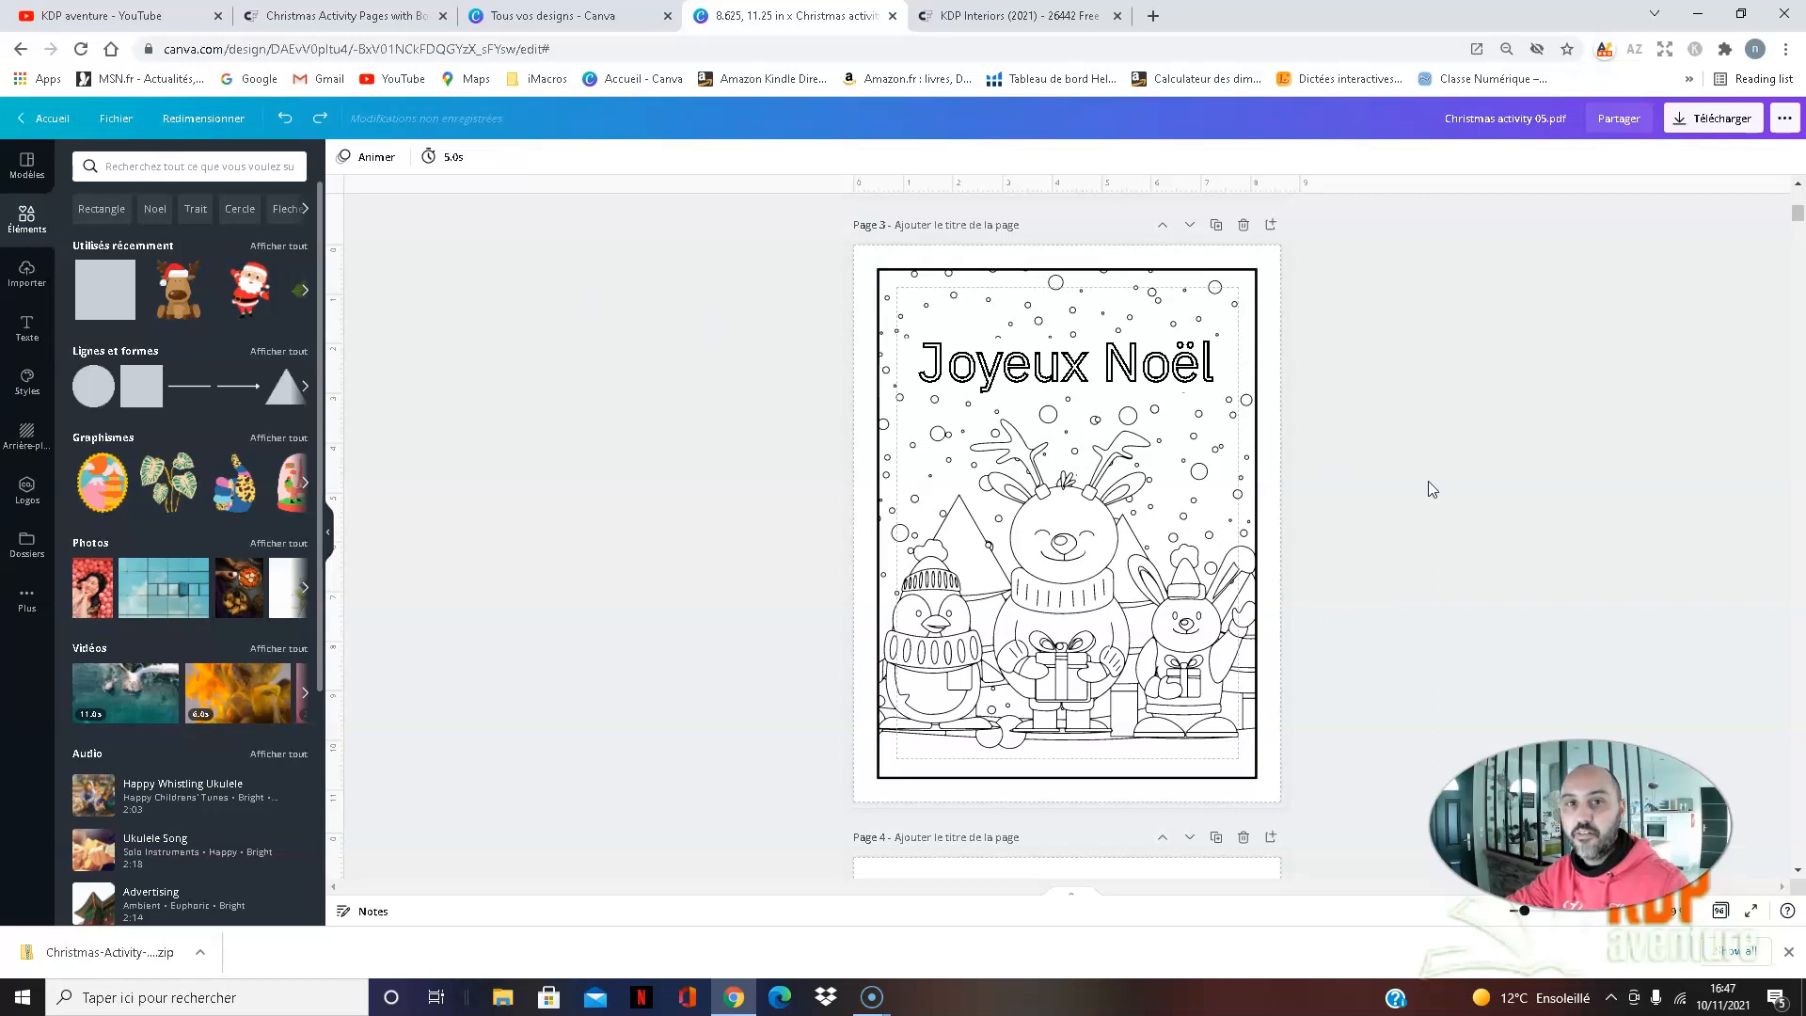
- Examine the blank bordered page 4 and the gnome coloring page on page 5
scroll(1426, 478, down, 6)
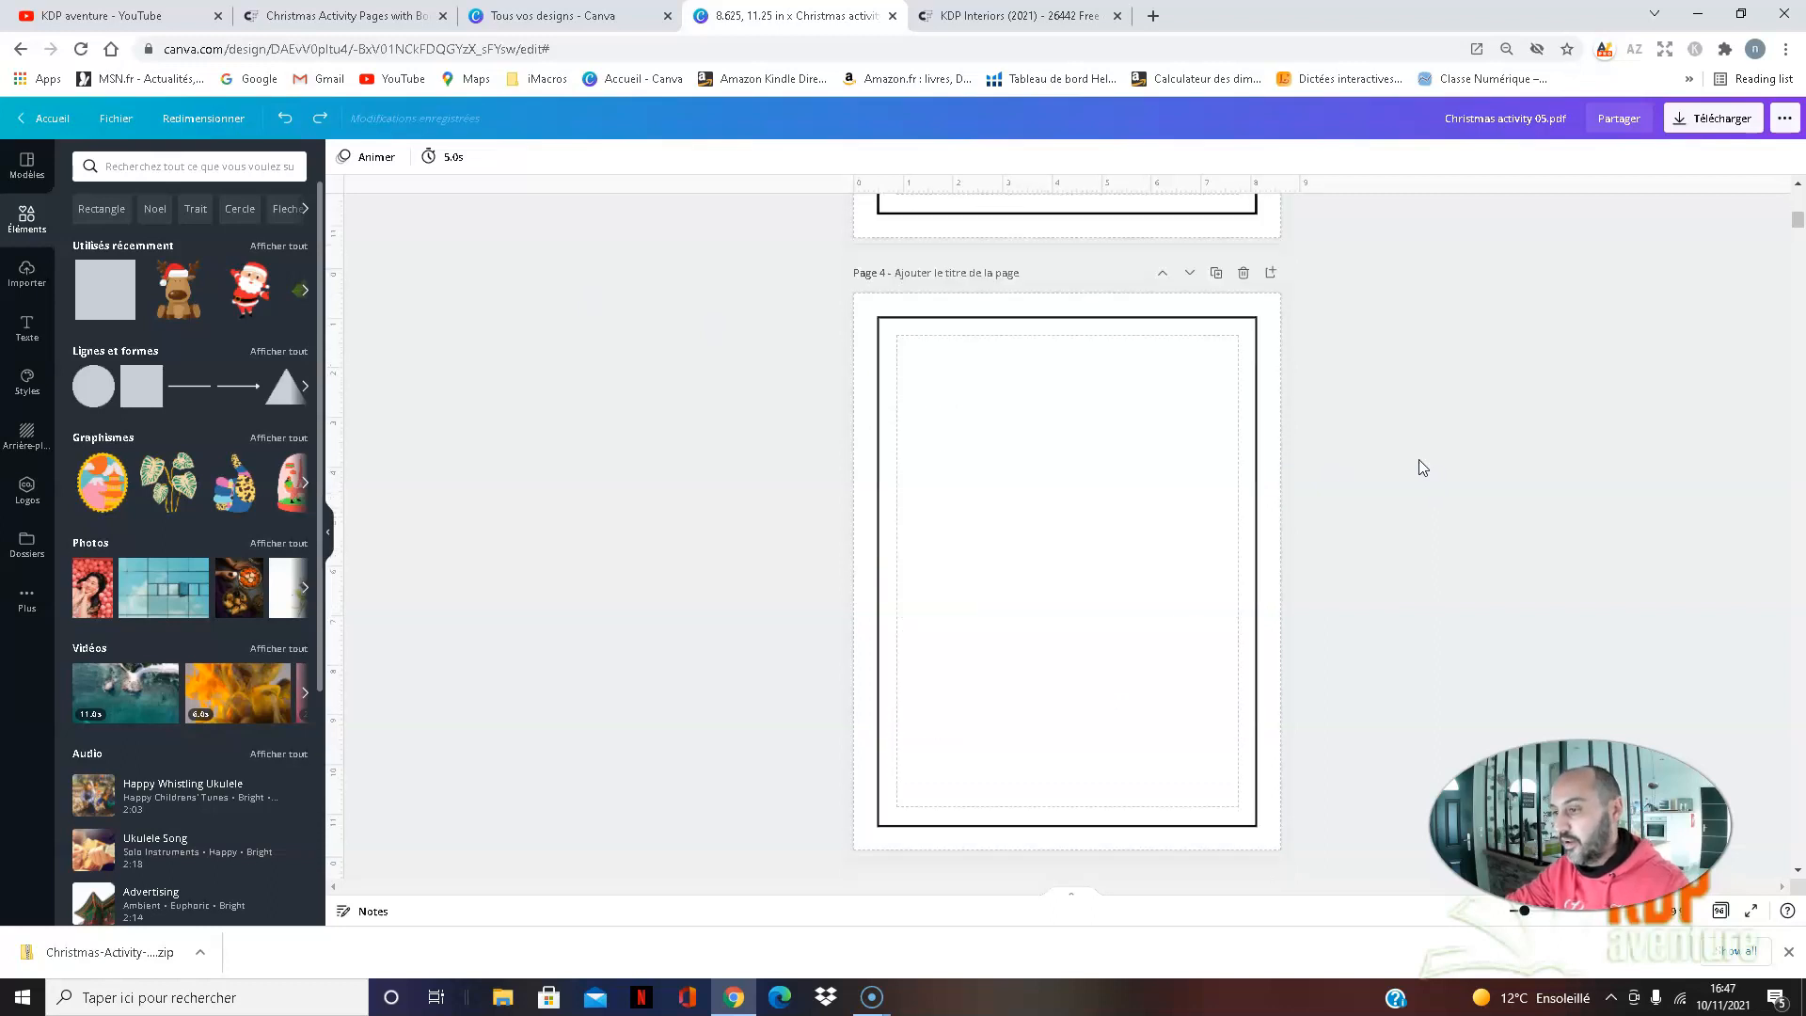
scroll(1419, 459, down, 5)
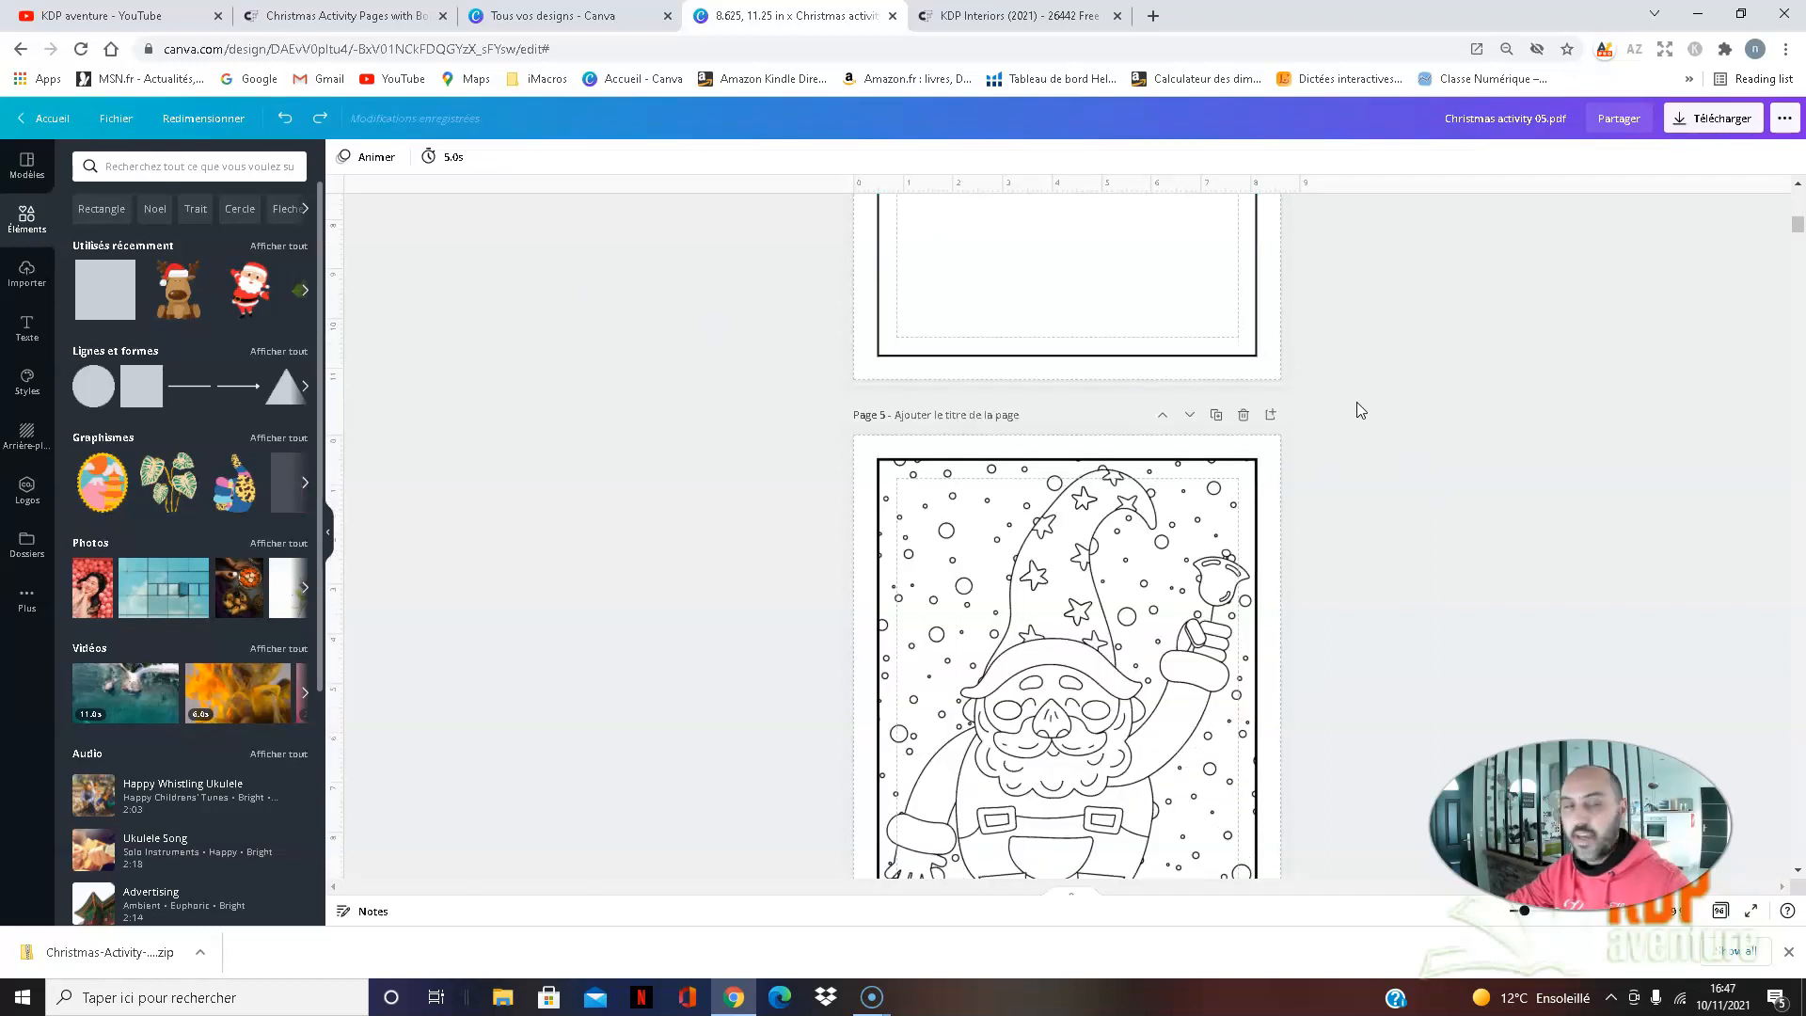
scroll(1359, 410, down, 3)
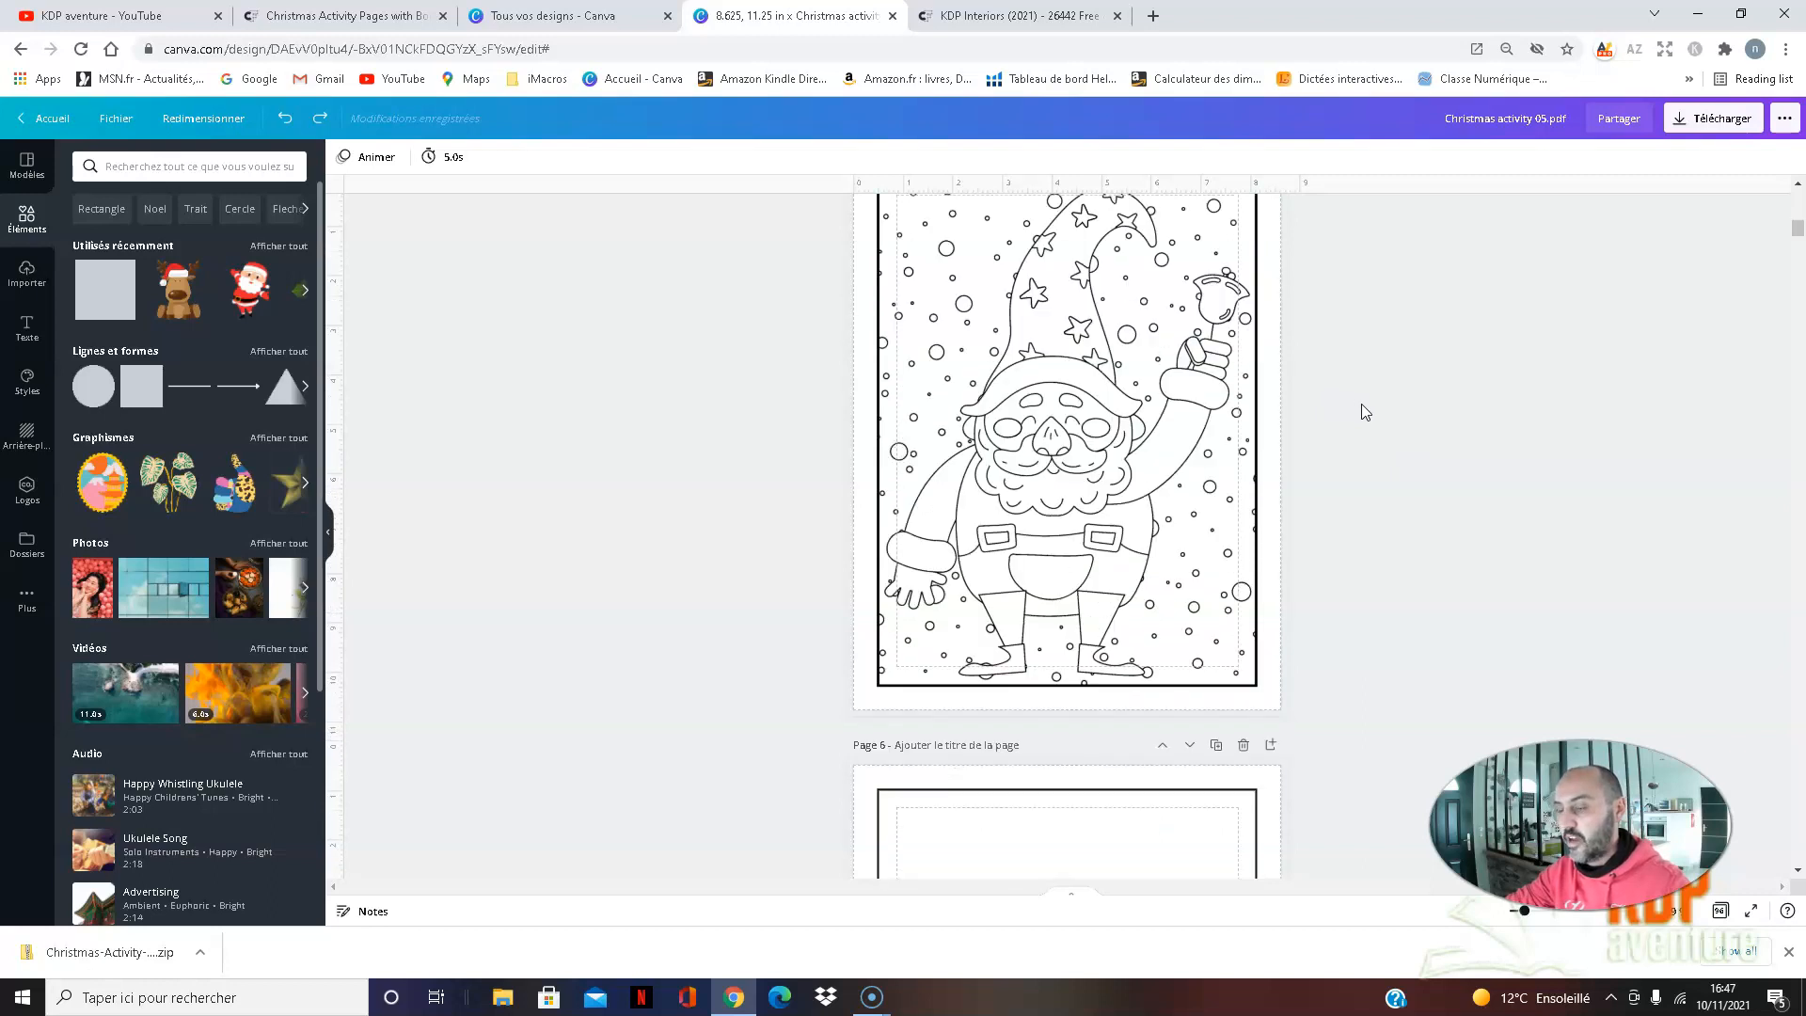
scroll(1358, 401, up, 7)
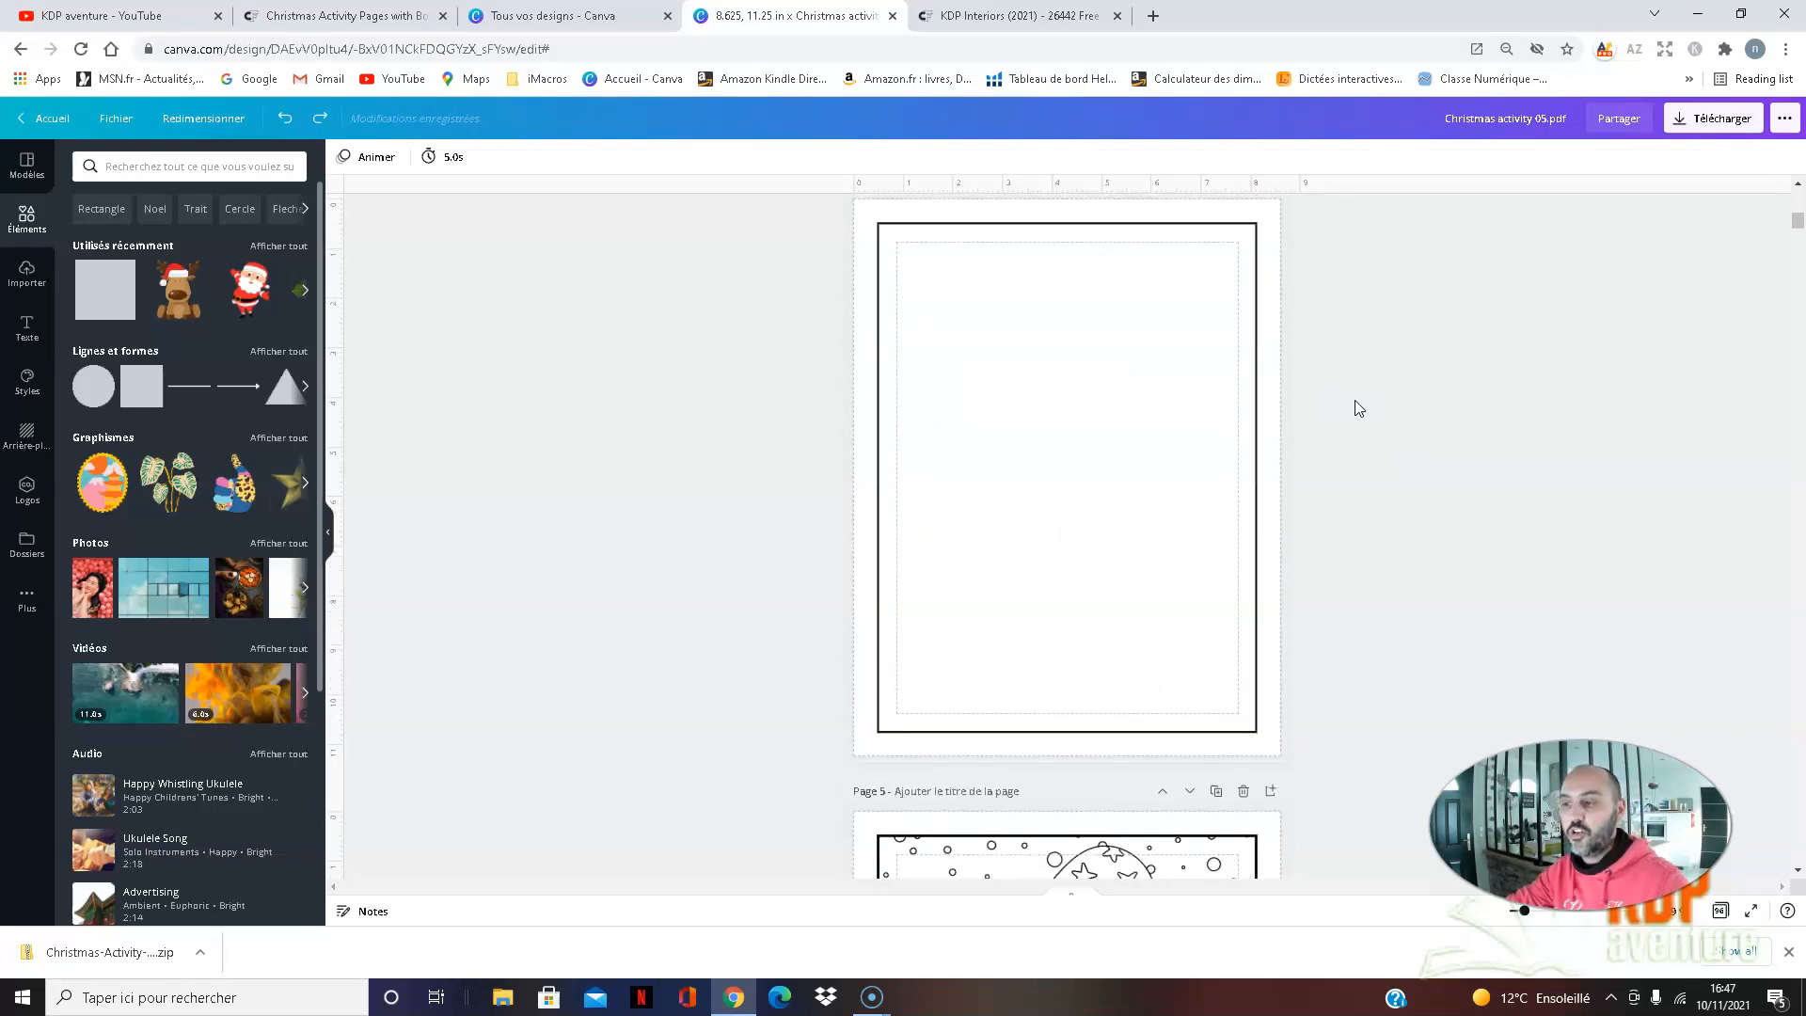
scroll(1357, 408, down, 2)
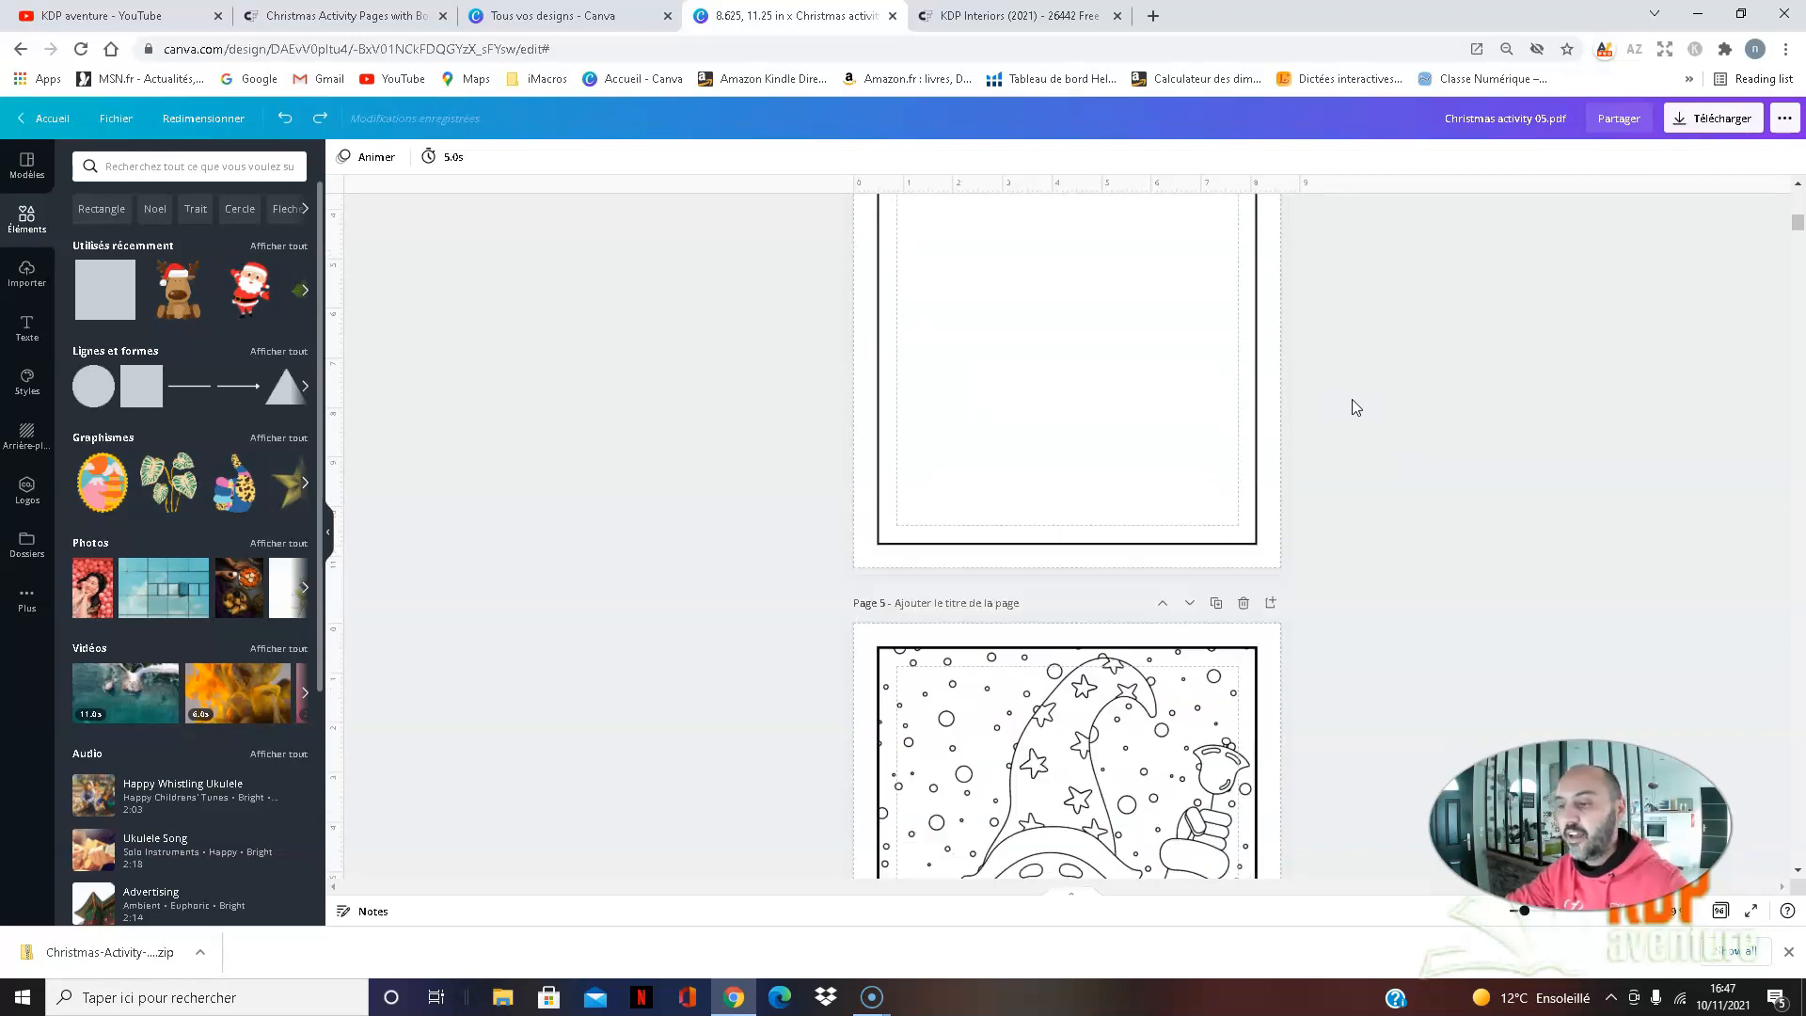
scroll(1355, 406, down, 3)
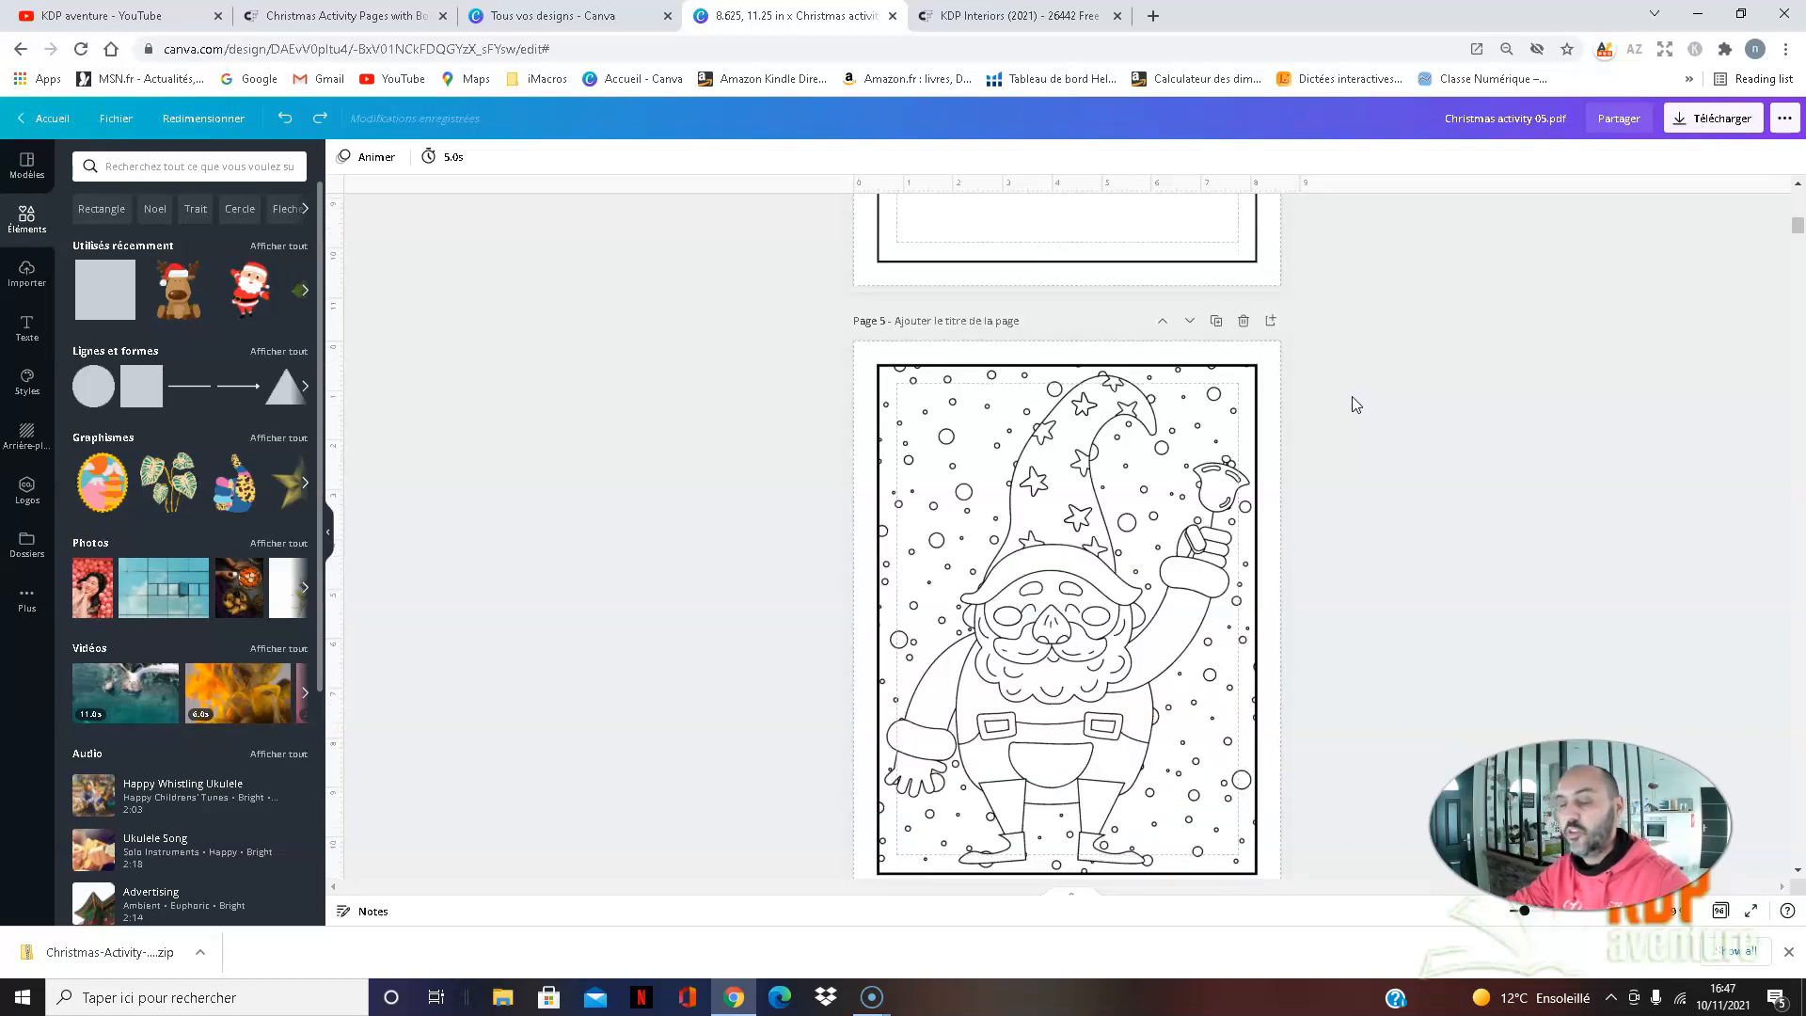
scroll(1355, 405, down, 2)
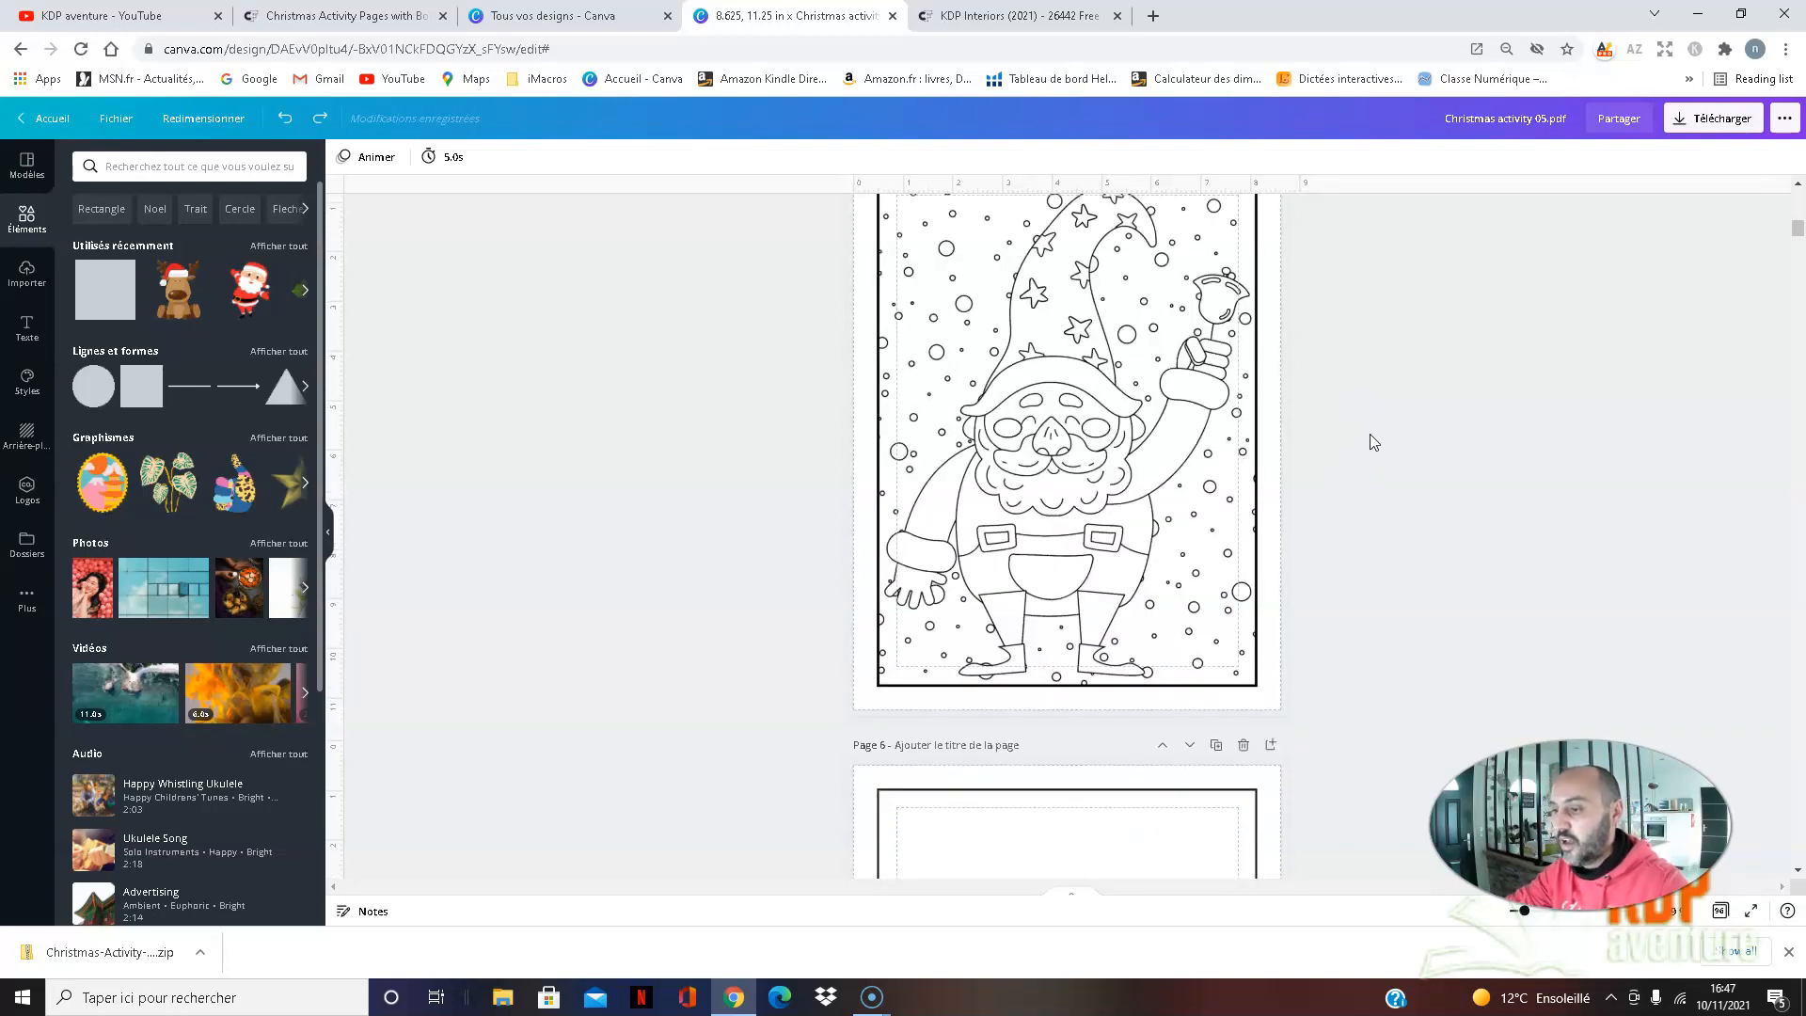
scroll(1374, 433, up, 4)
- Review the Santa, gnome and winter animal coloring pages and their blank bordered pages from page 7 to page 16
scroll(1373, 426, down, 15)
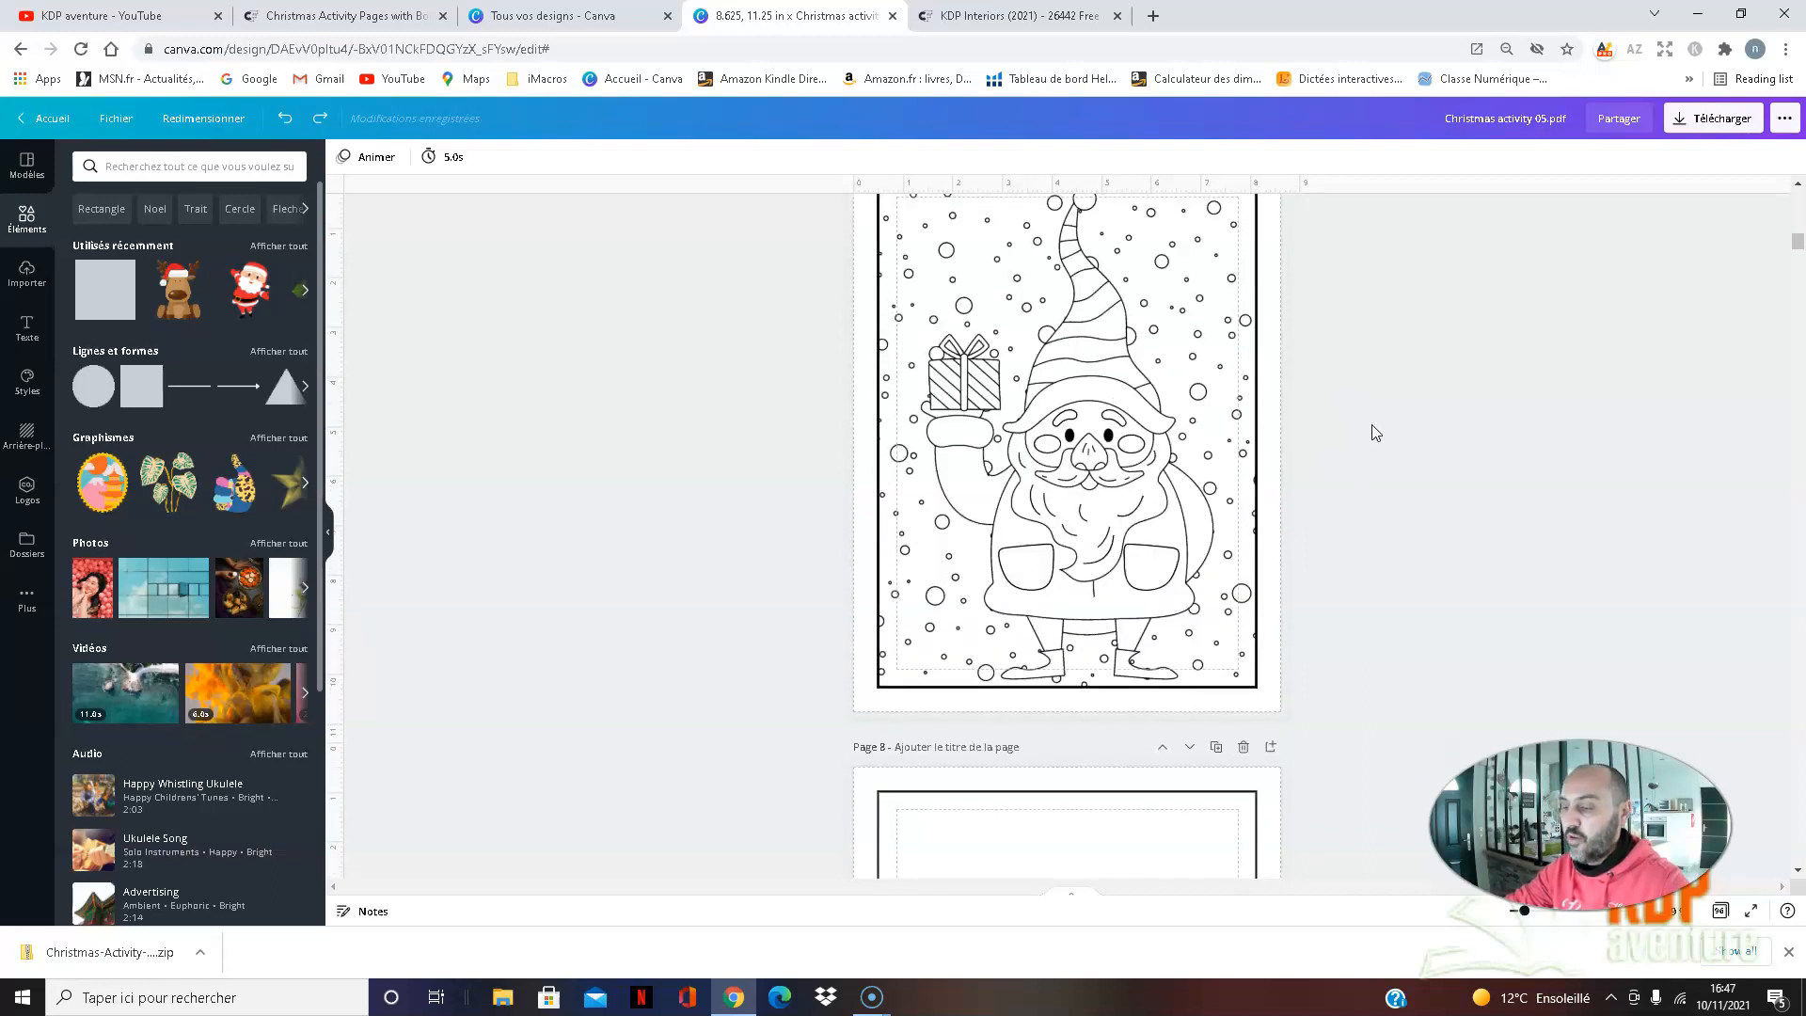
scroll(1453, 438, down, 15)
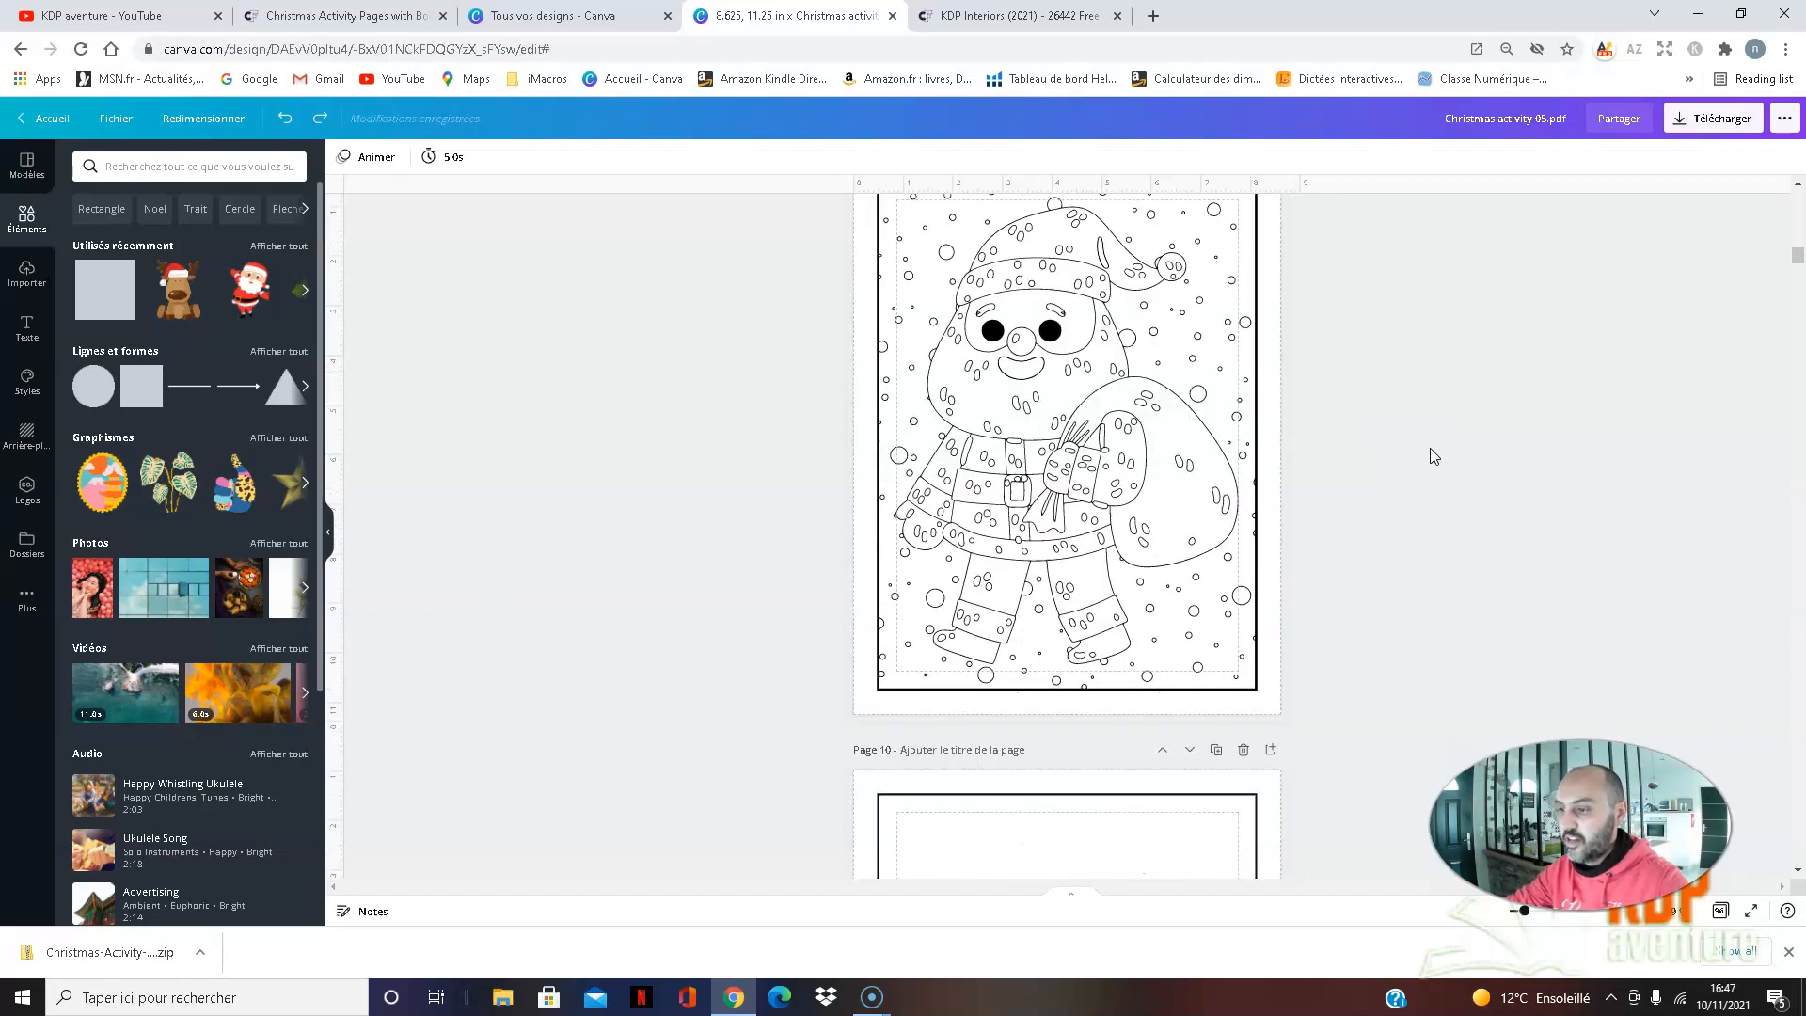
scroll(1429, 447, down, 15)
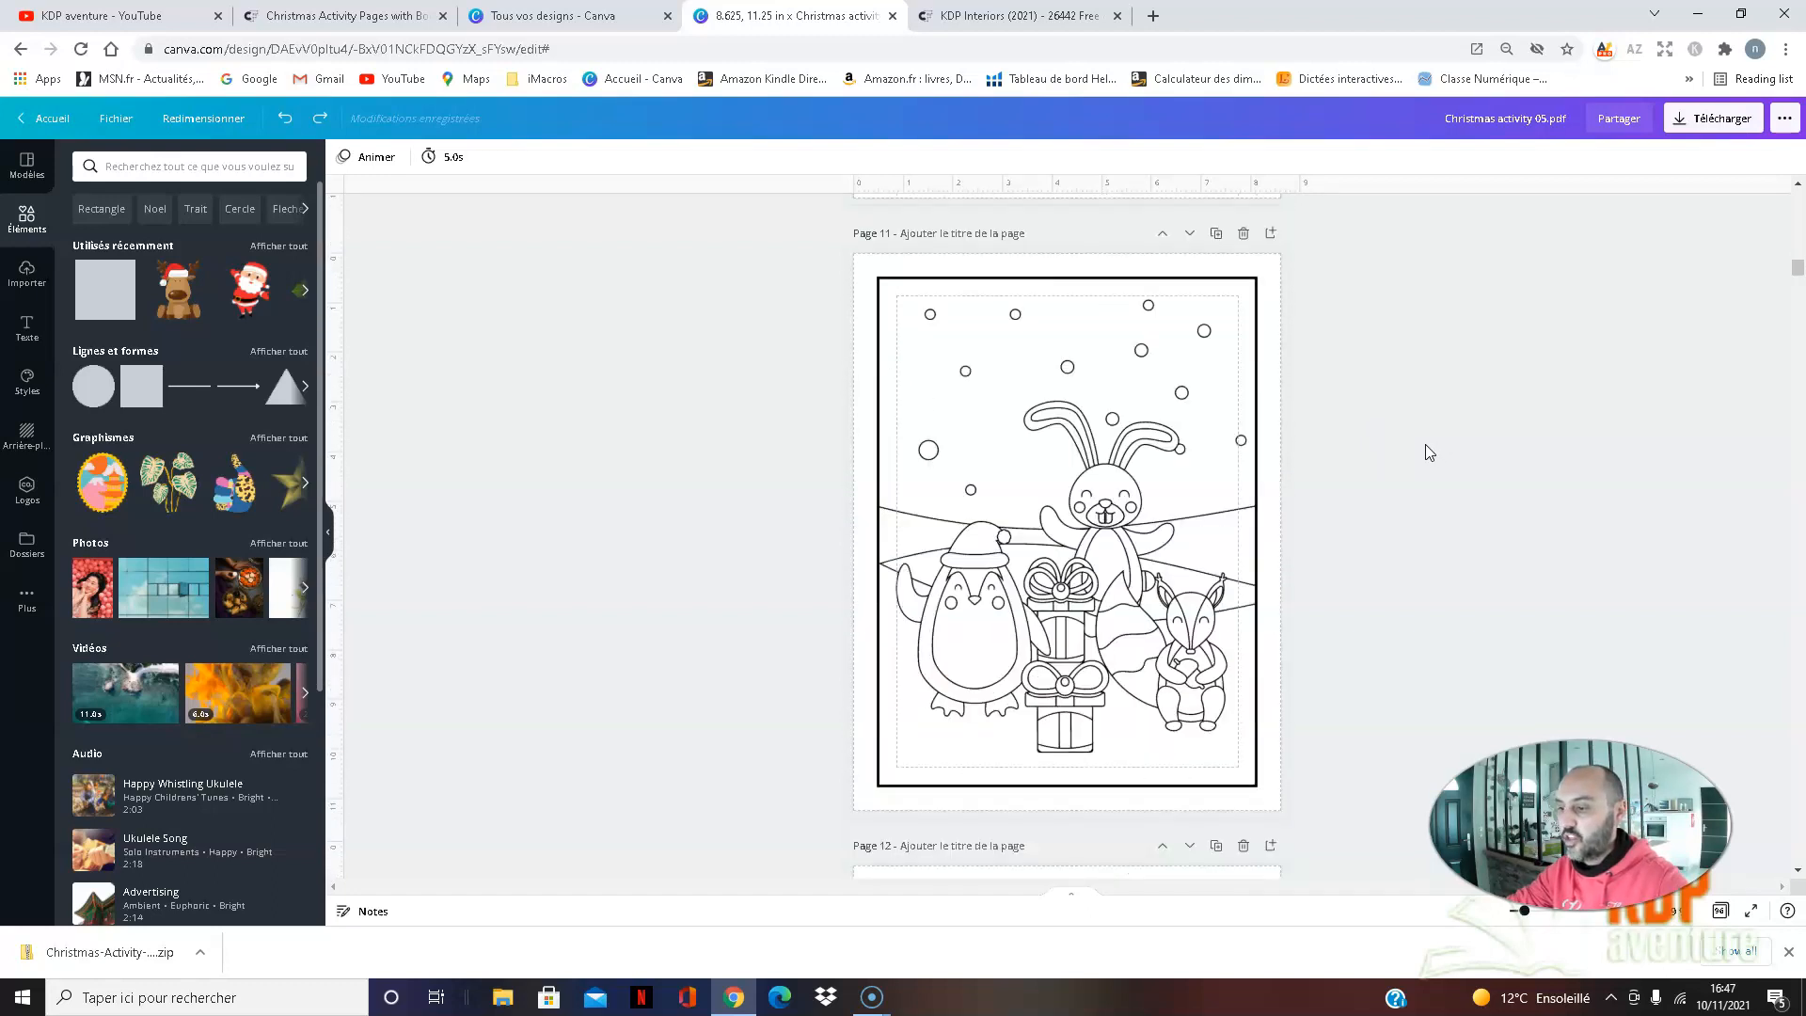
scroll(1425, 444, down, 9)
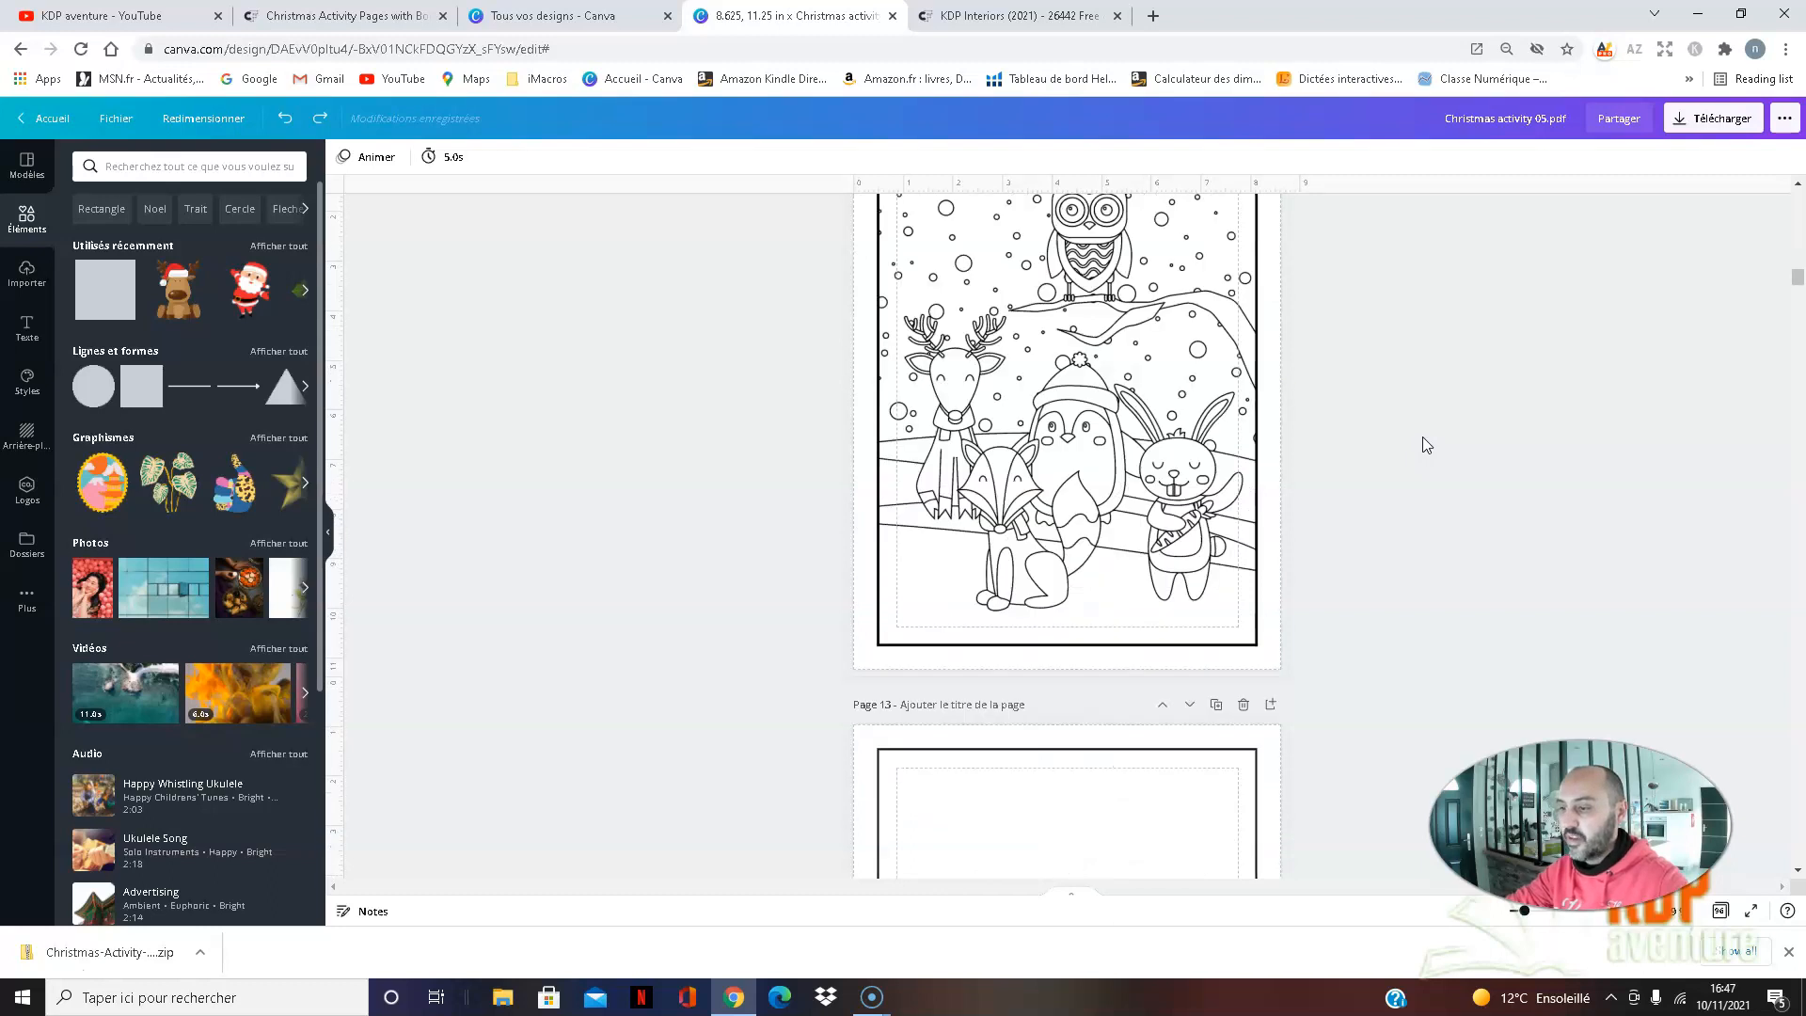
scroll(1422, 444, down, 10)
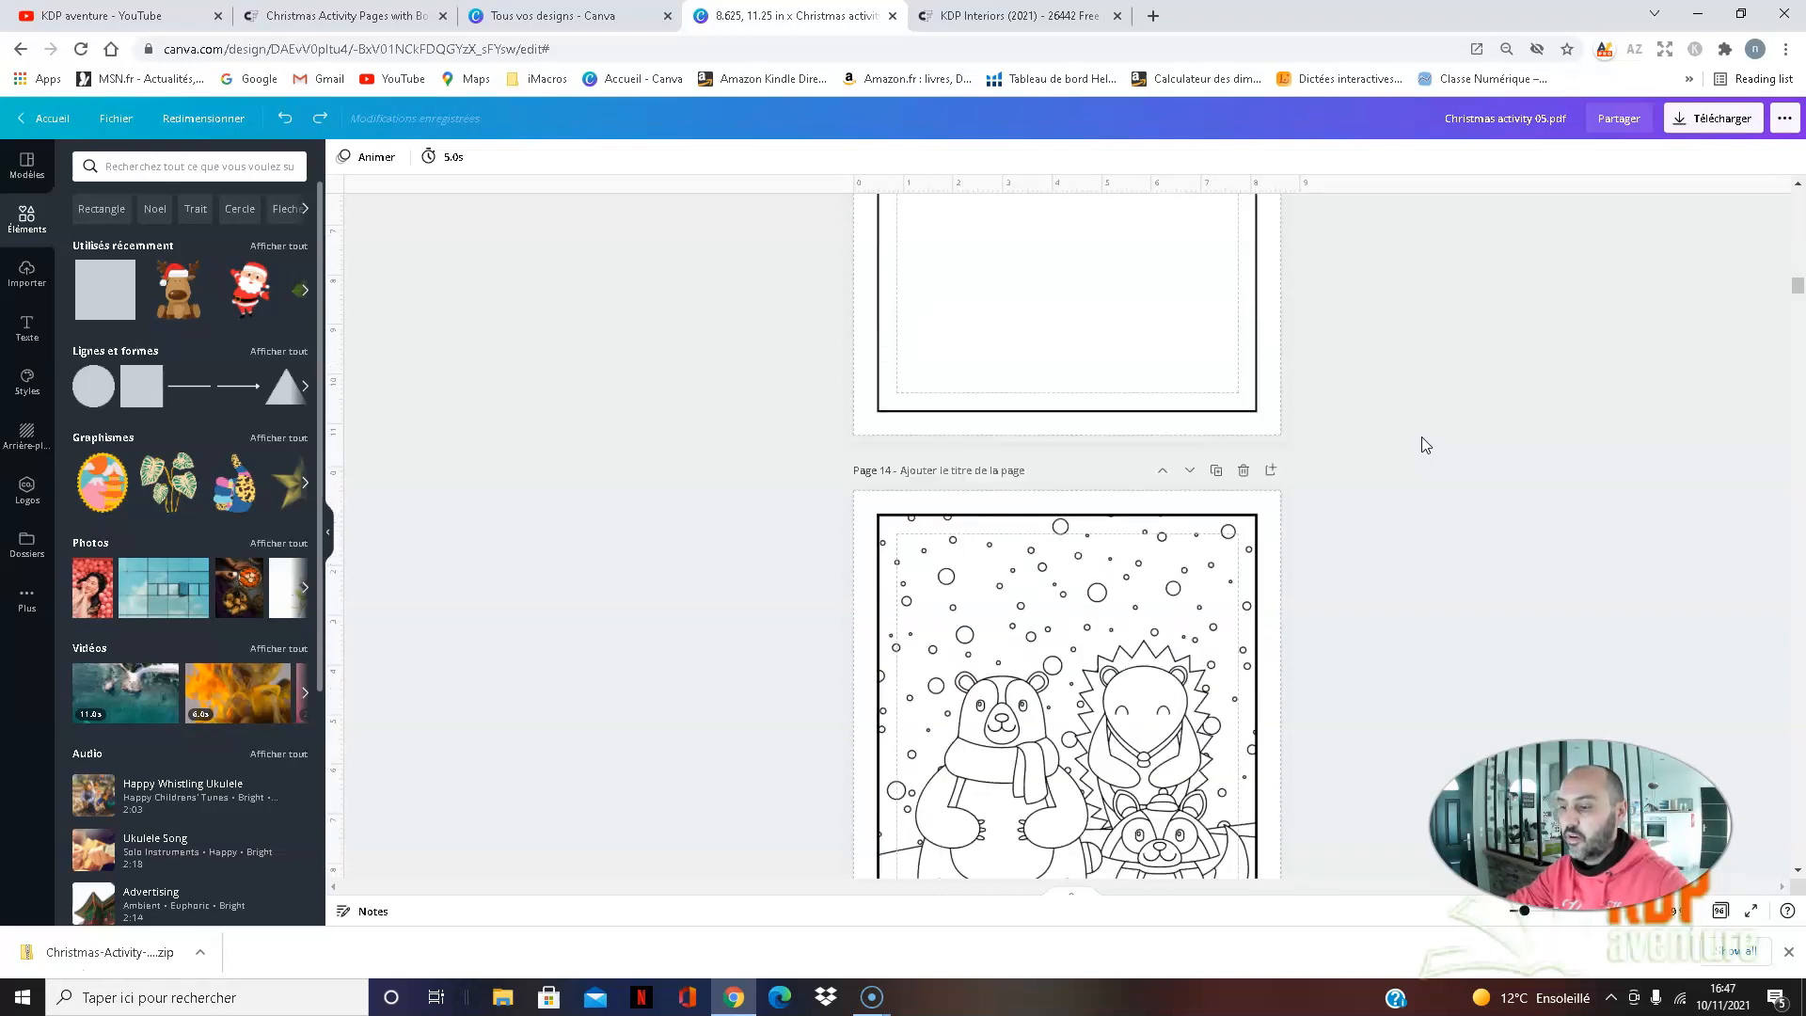
scroll(1422, 444, down, 3)
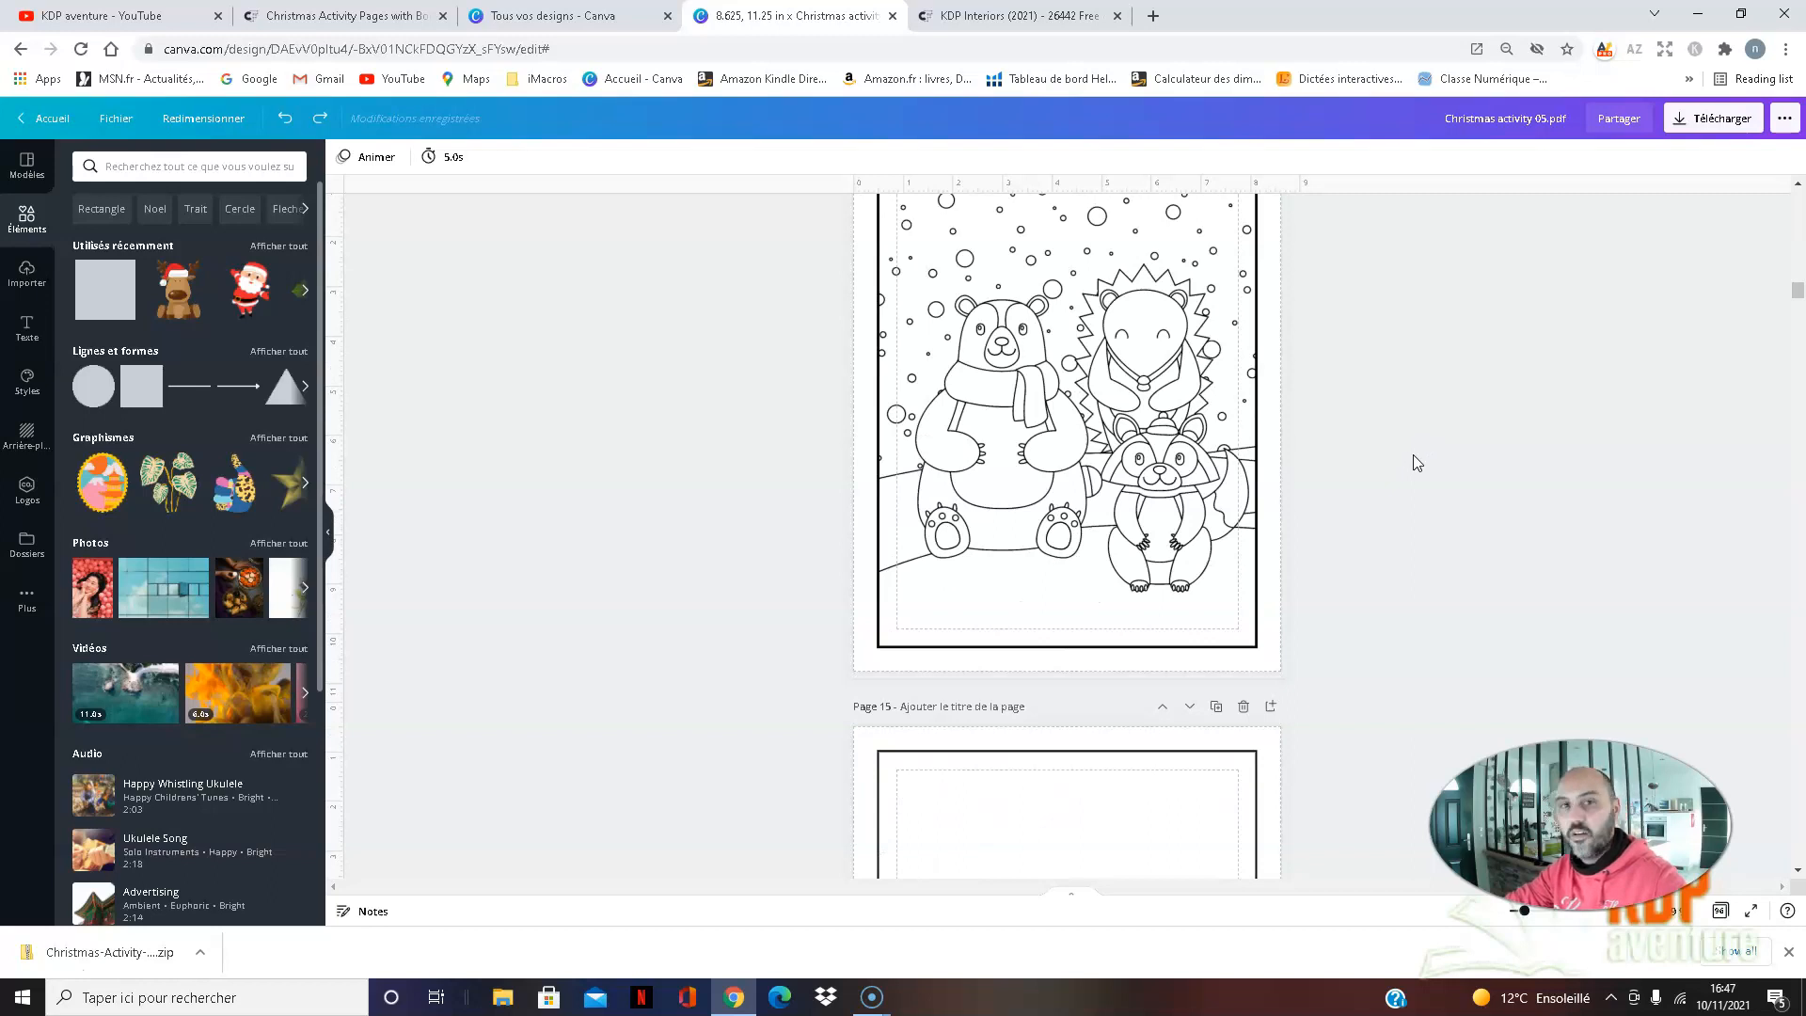
scroll(1417, 456, down, 8)
scroll(1415, 453, down, 3)
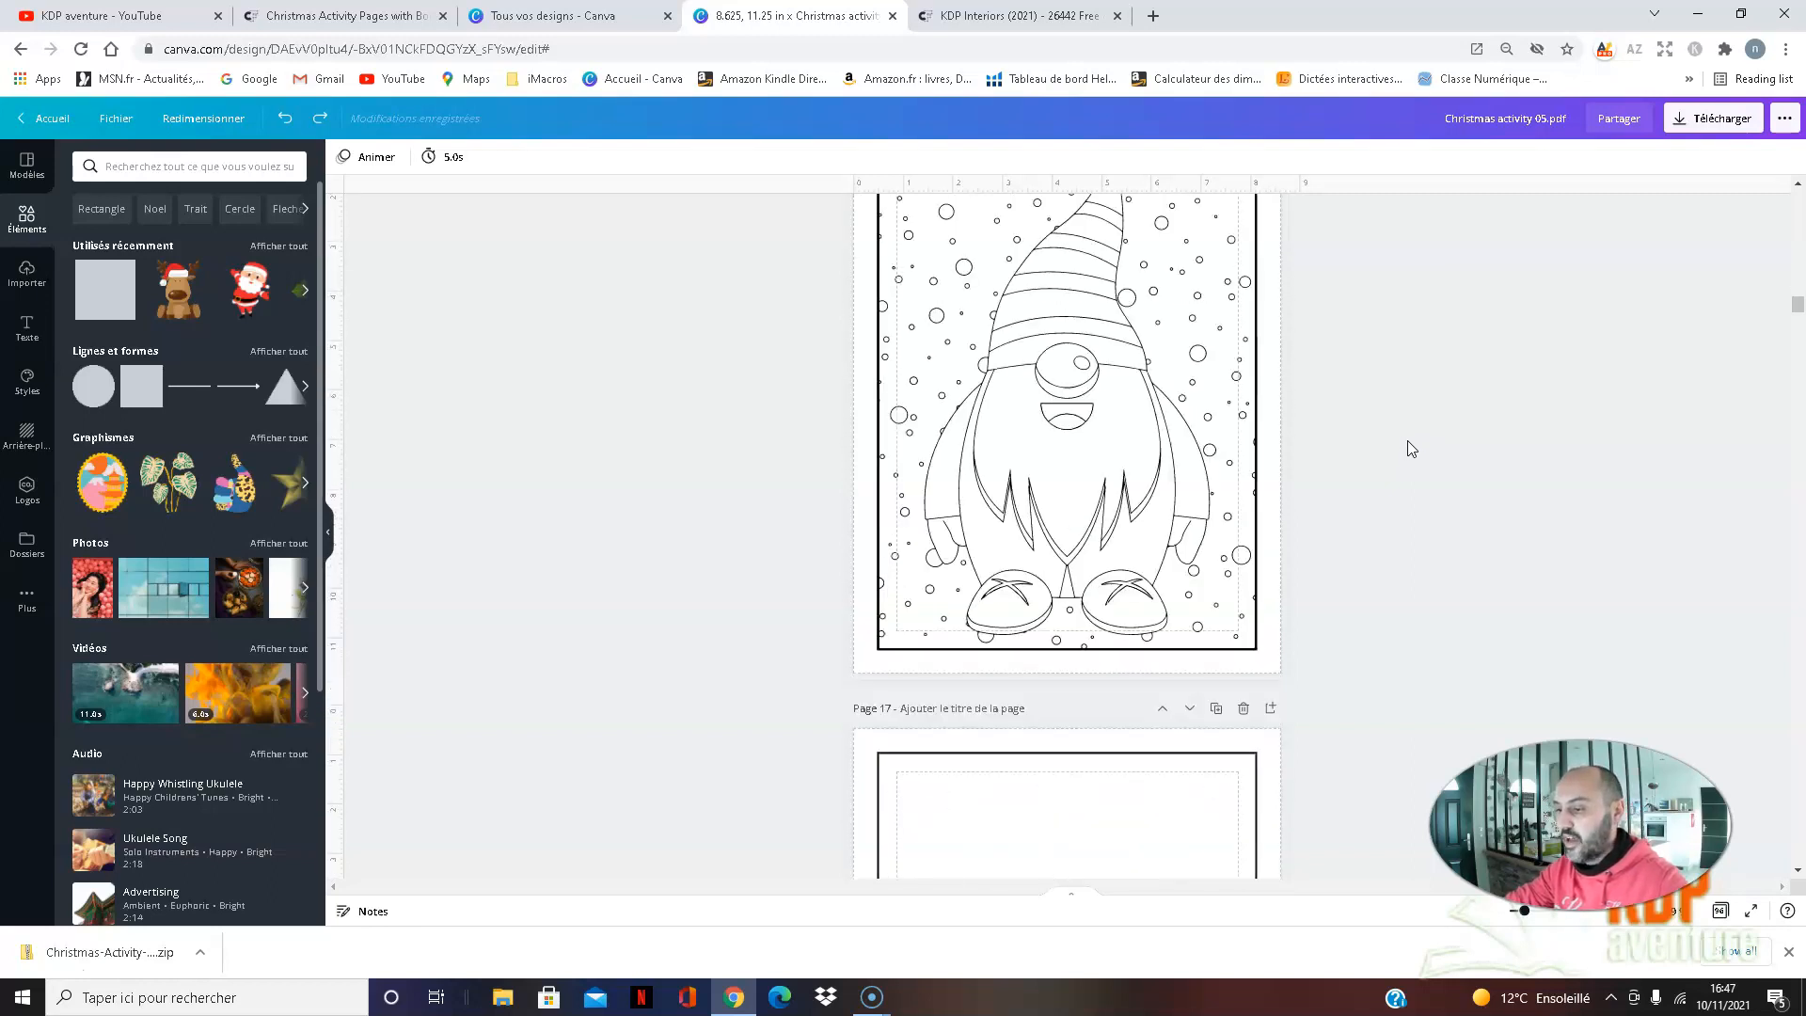
- Review the remaining Christmas coloring pages from page 17 through the Santa sleigh drawing on page 29
scroll(1407, 442, down, 11)
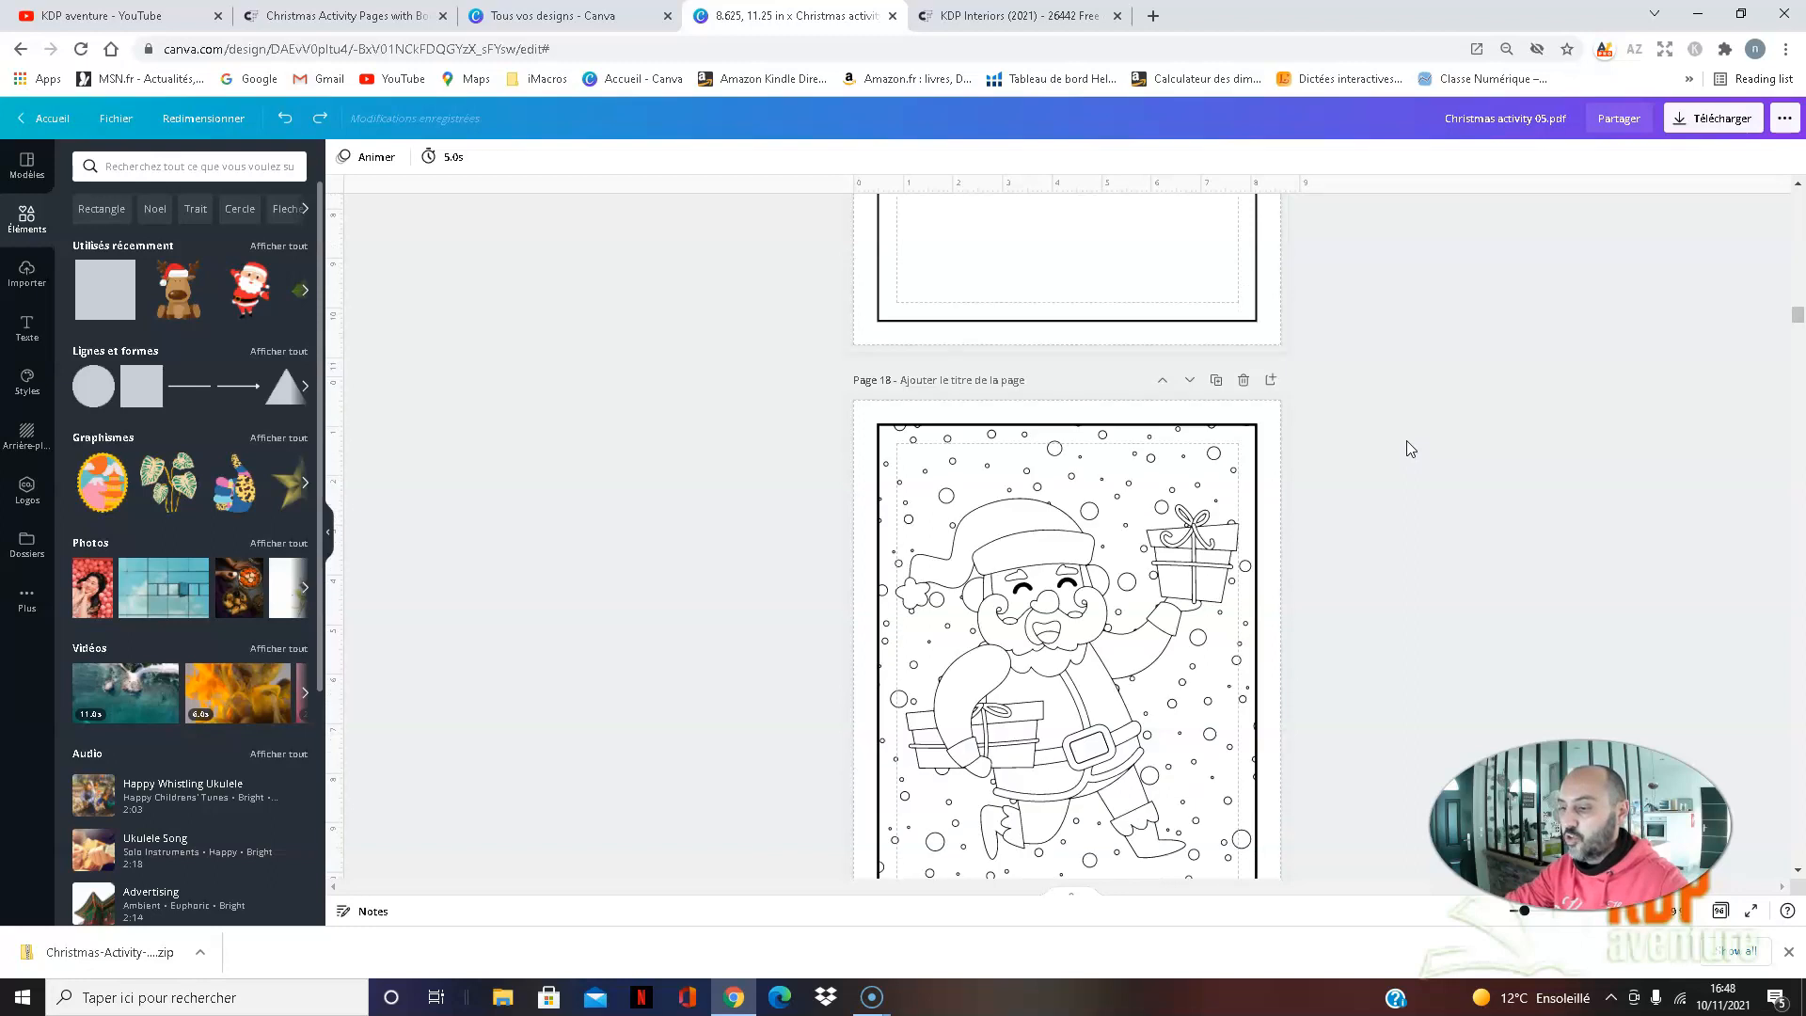
scroll(1407, 438, down, 4)
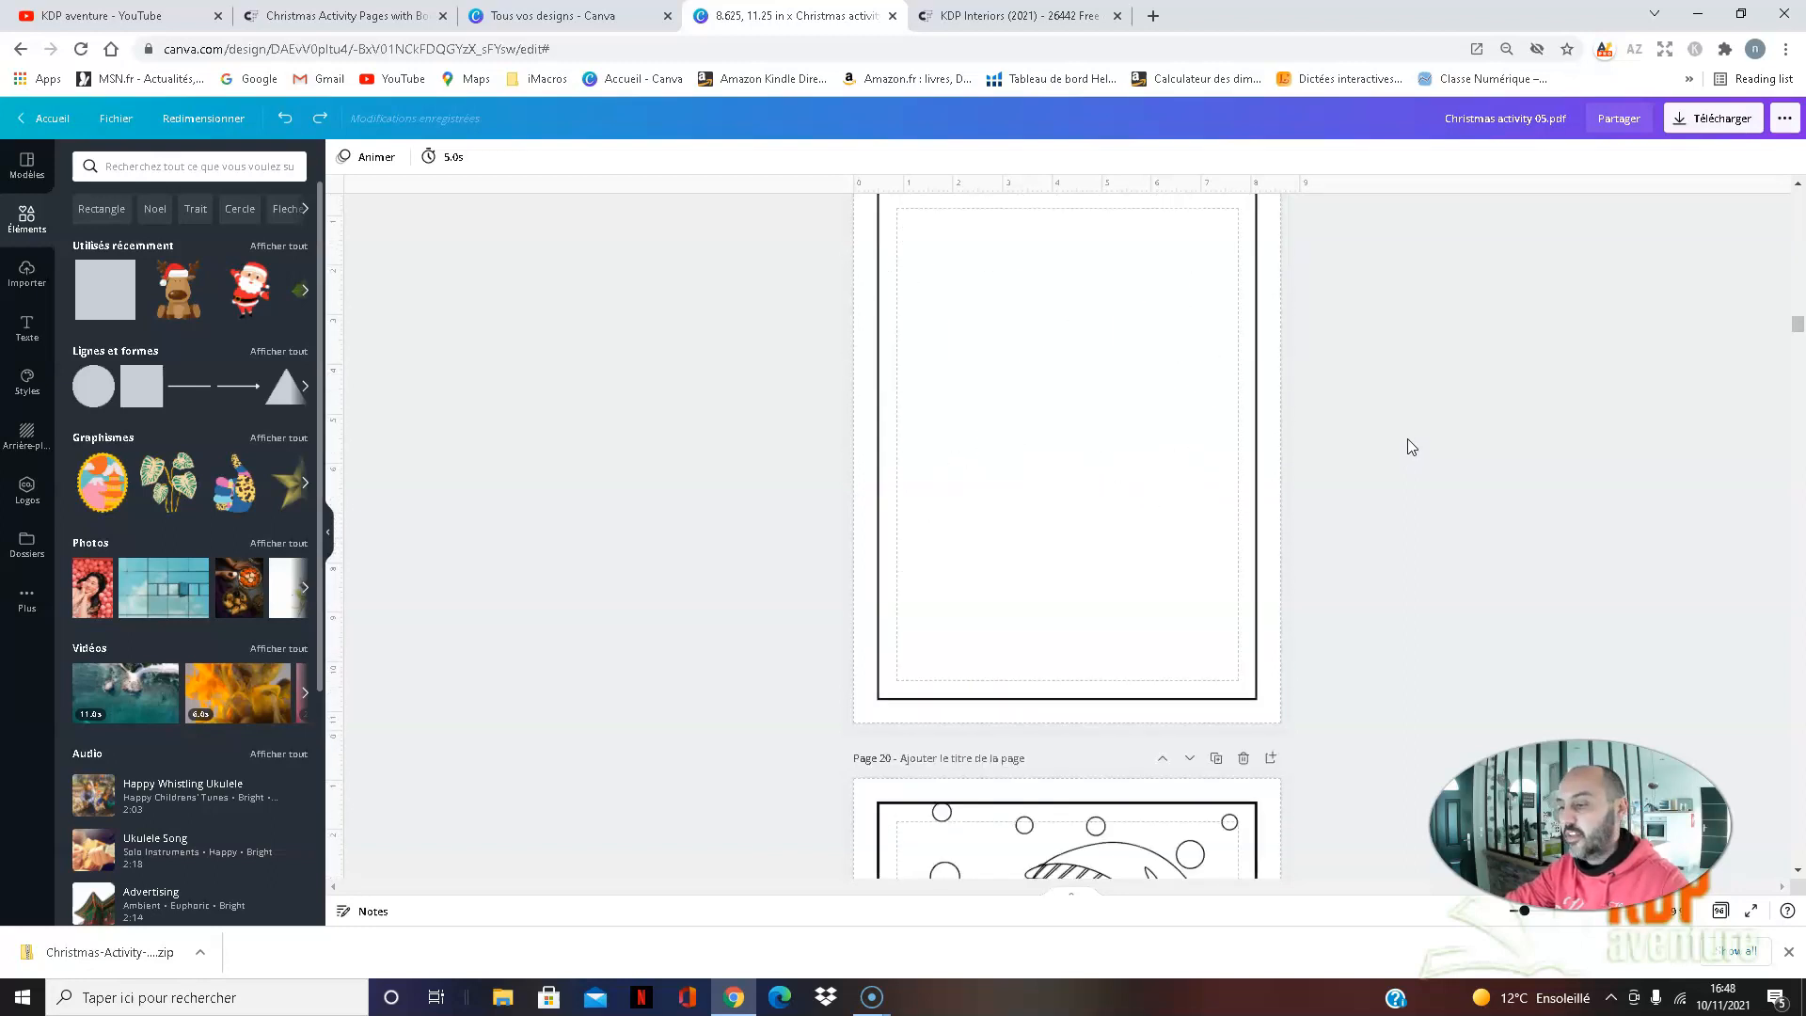
scroll(1407, 438, down, 4)
scroll(1407, 438, down, 8)
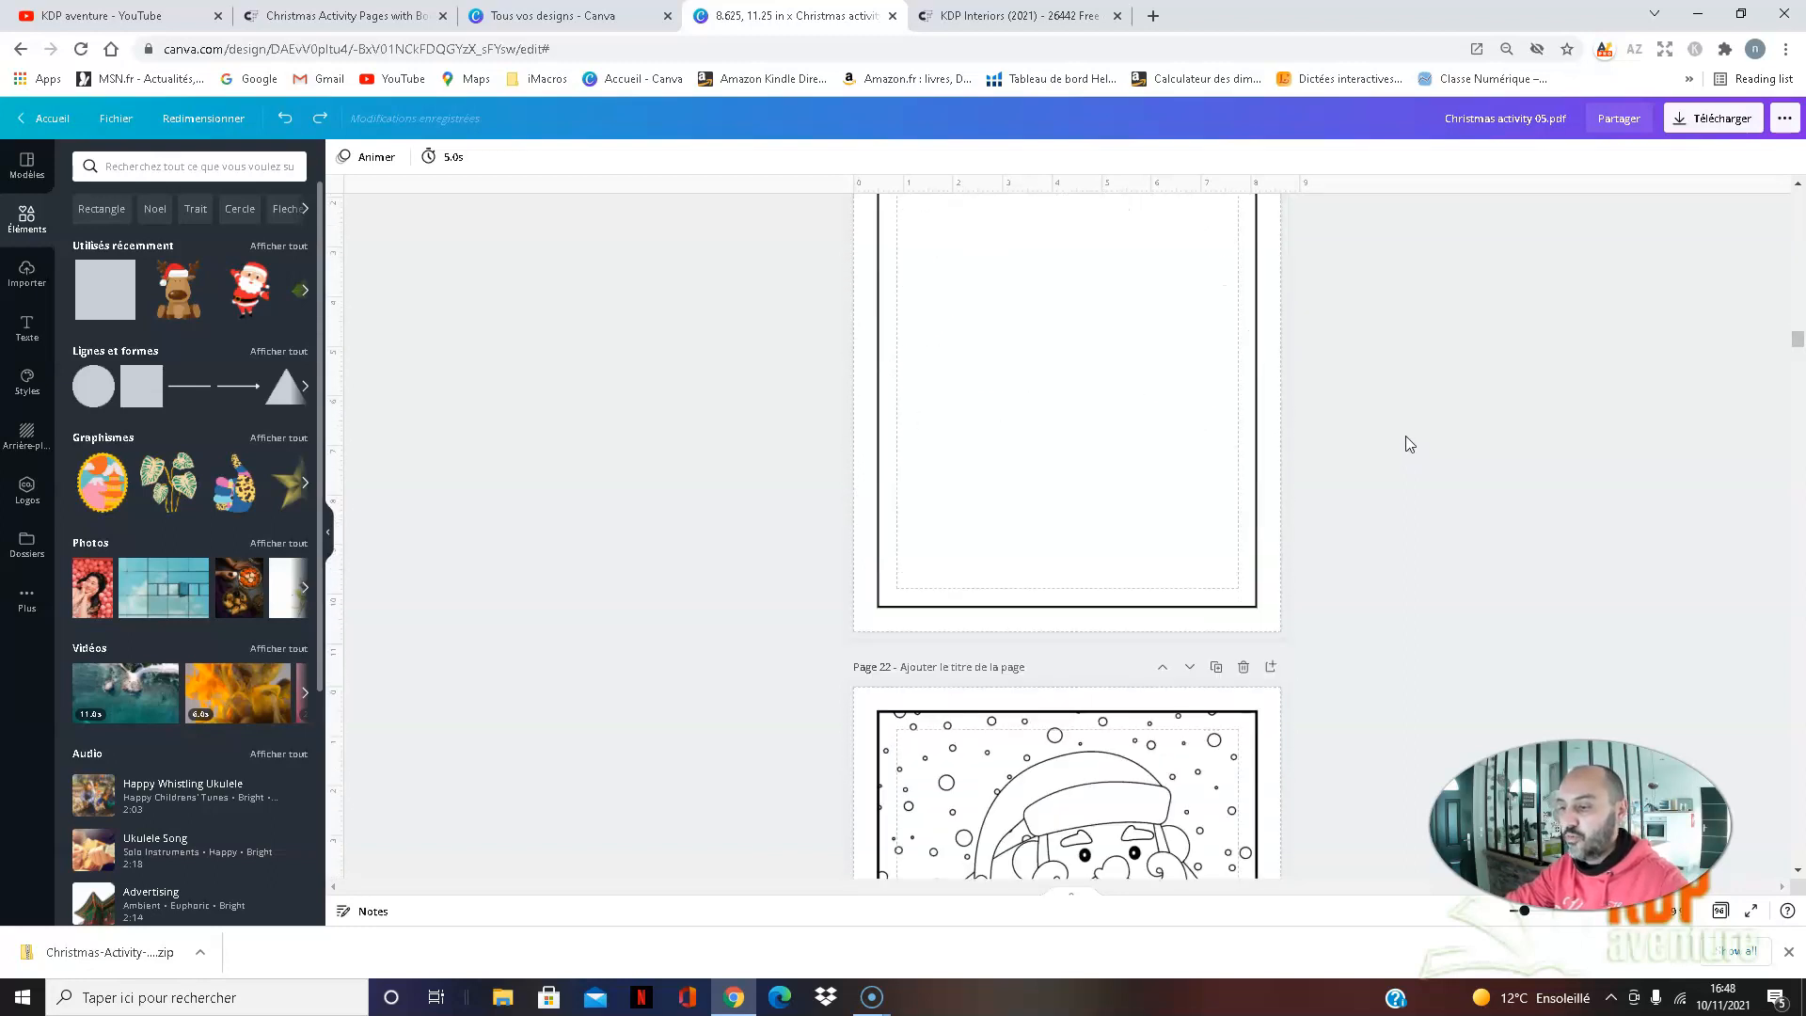
scroll(1405, 438, down, 6)
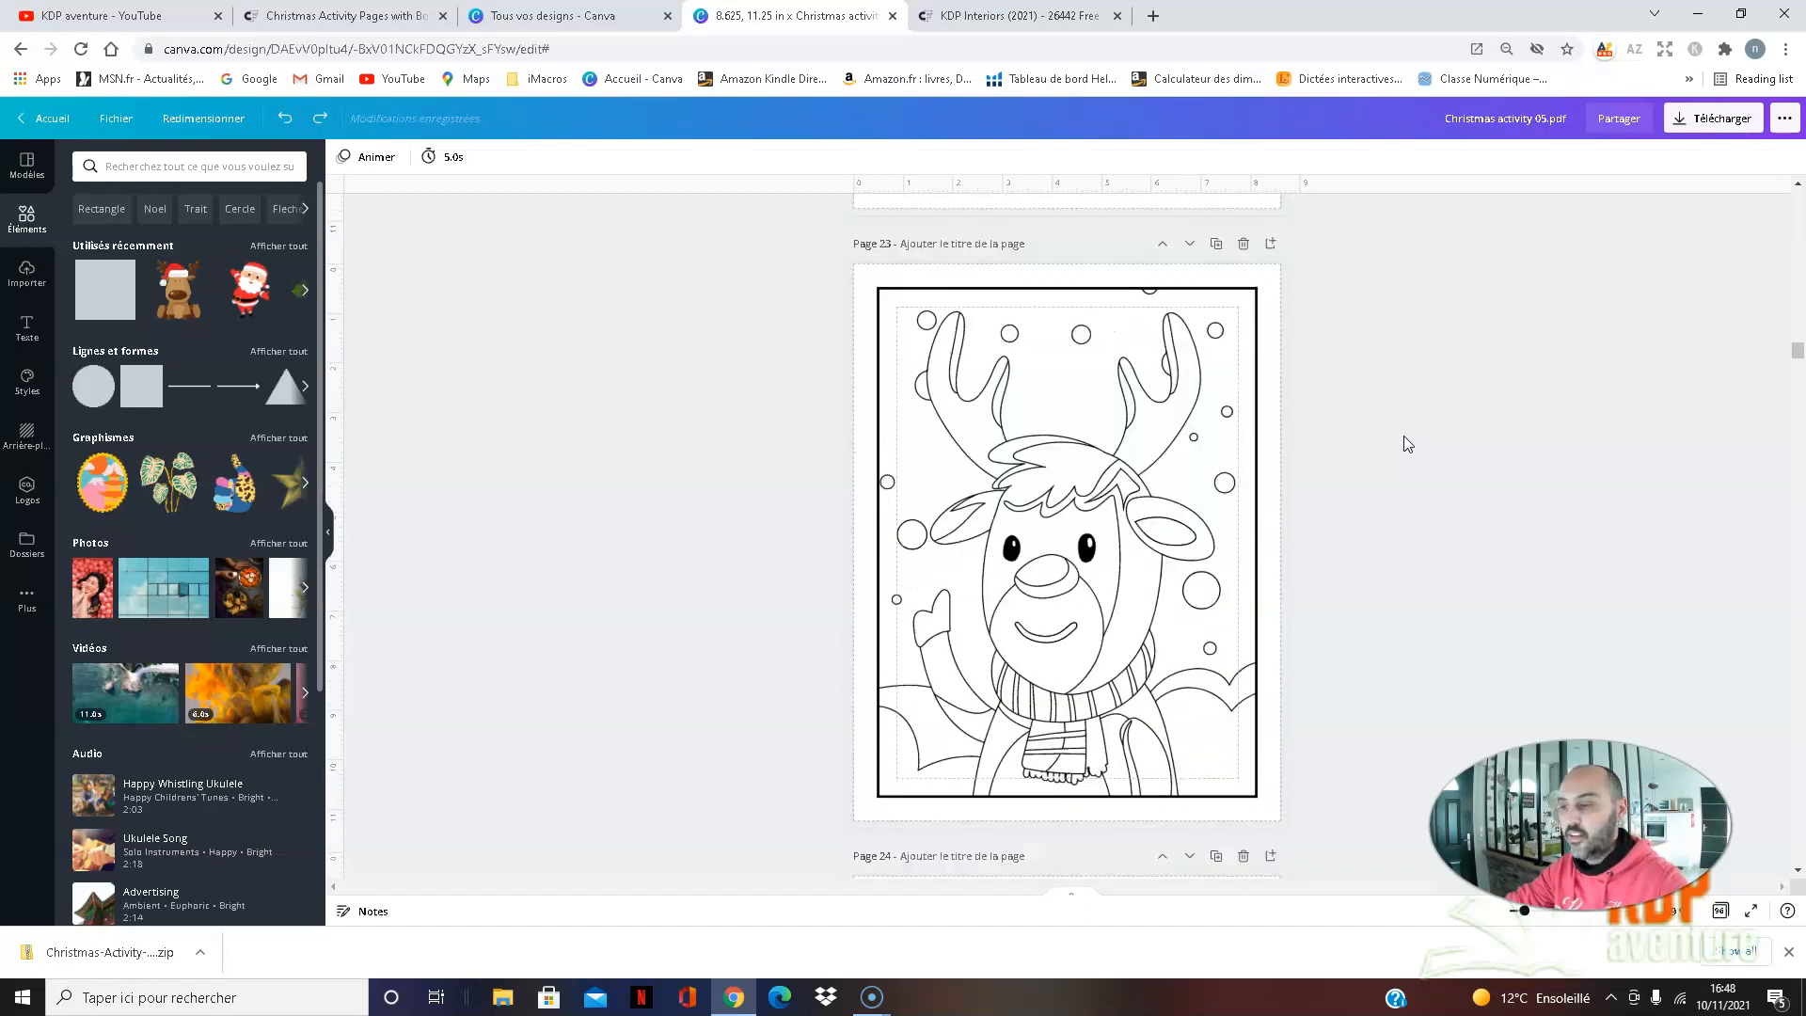
scroll(1403, 437, down, 3)
scroll(1401, 434, down, 3)
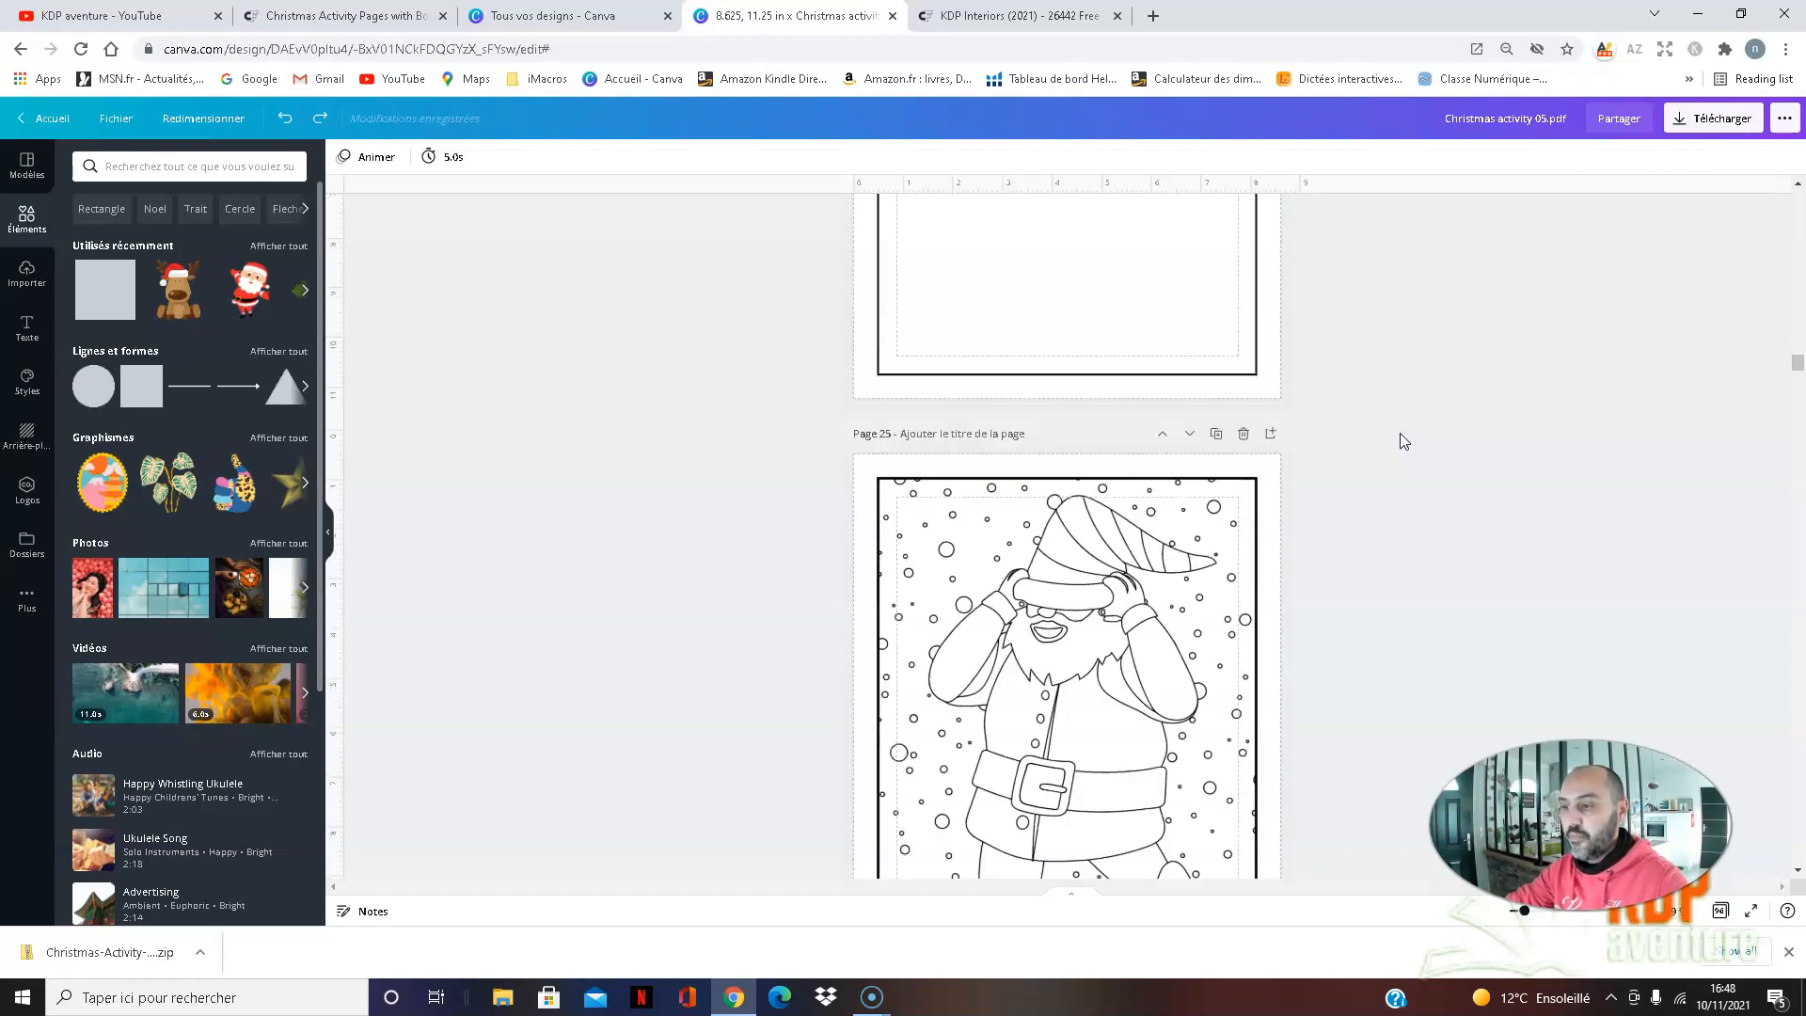
scroll(1403, 440, down, 6)
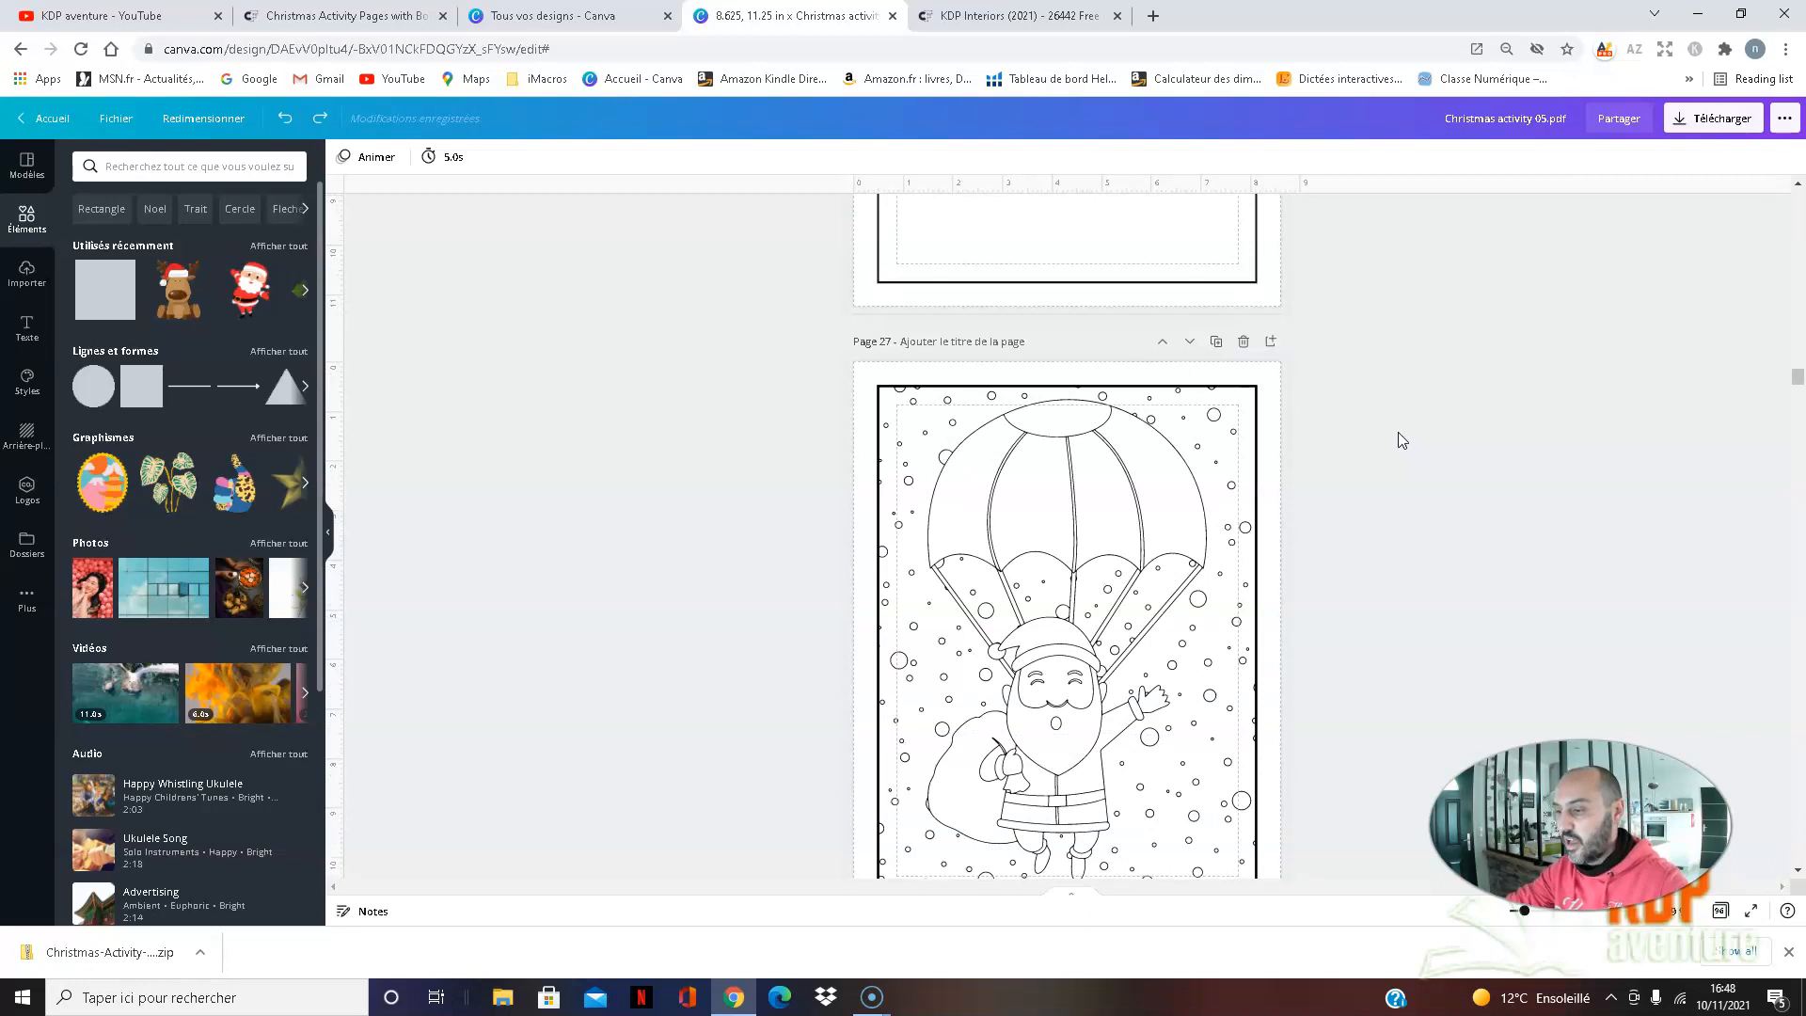
scroll(1402, 440, down, 3)
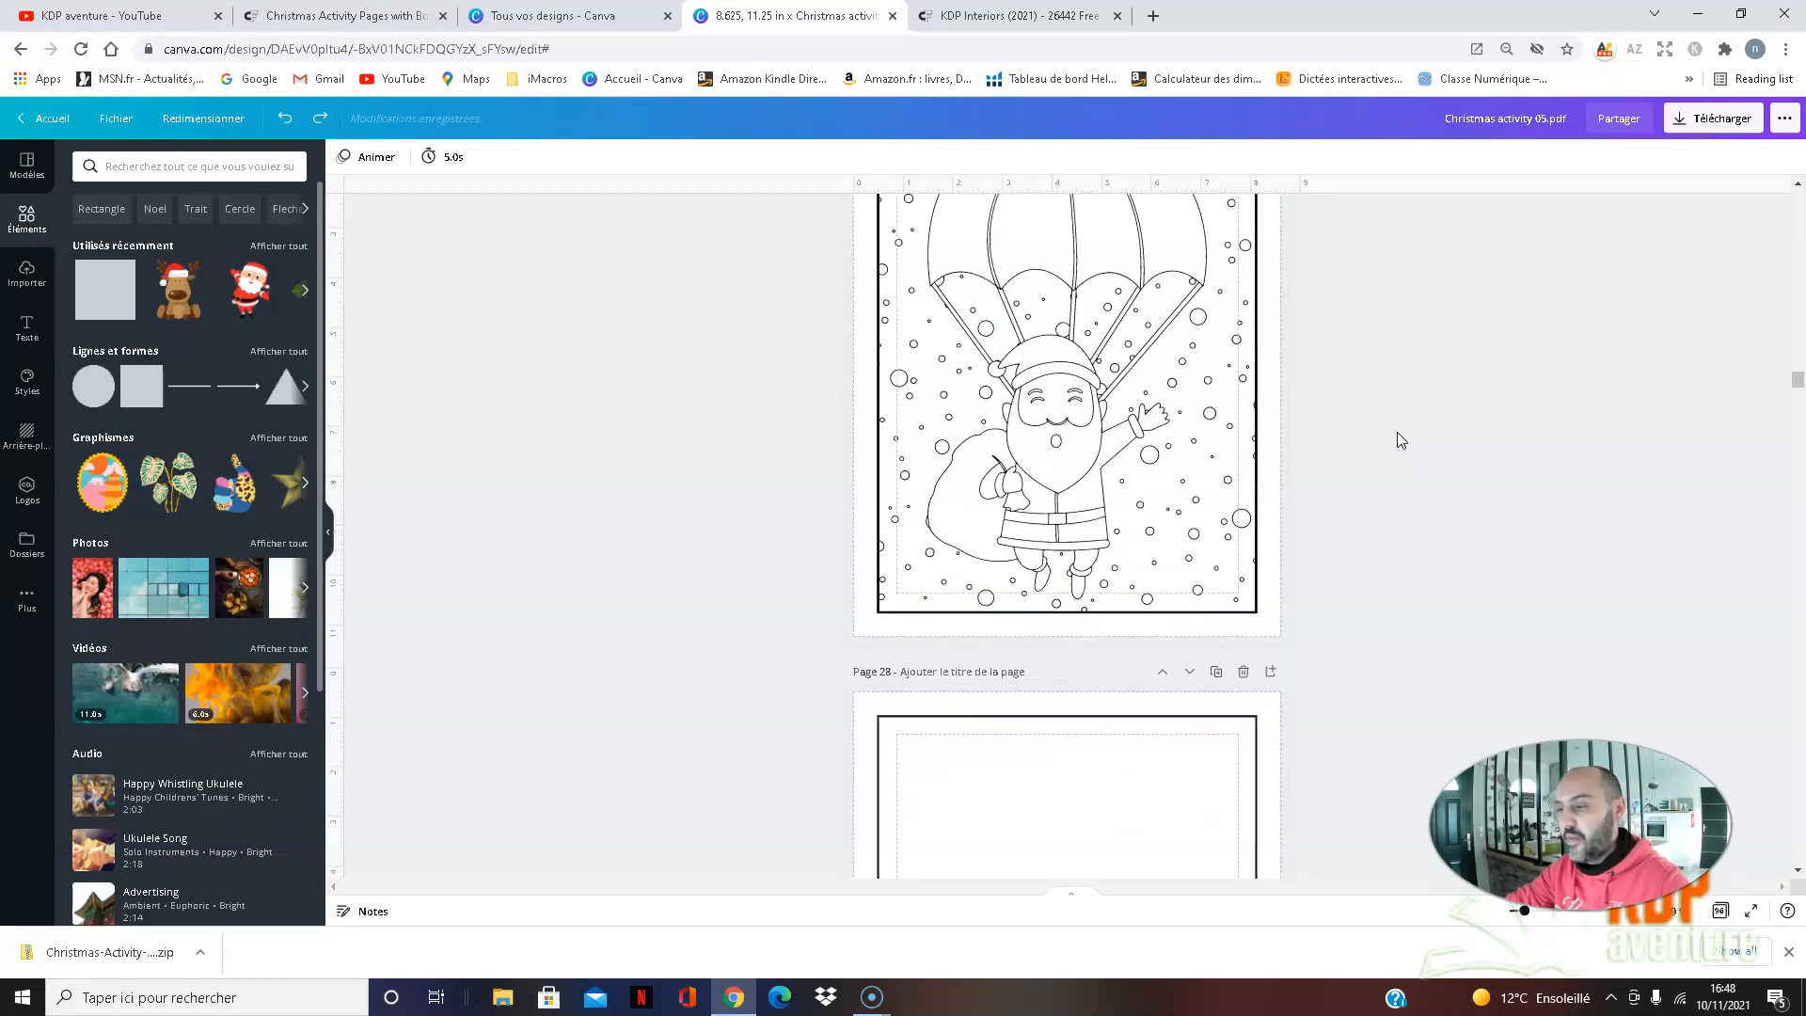
scroll(1401, 440, down, 10)
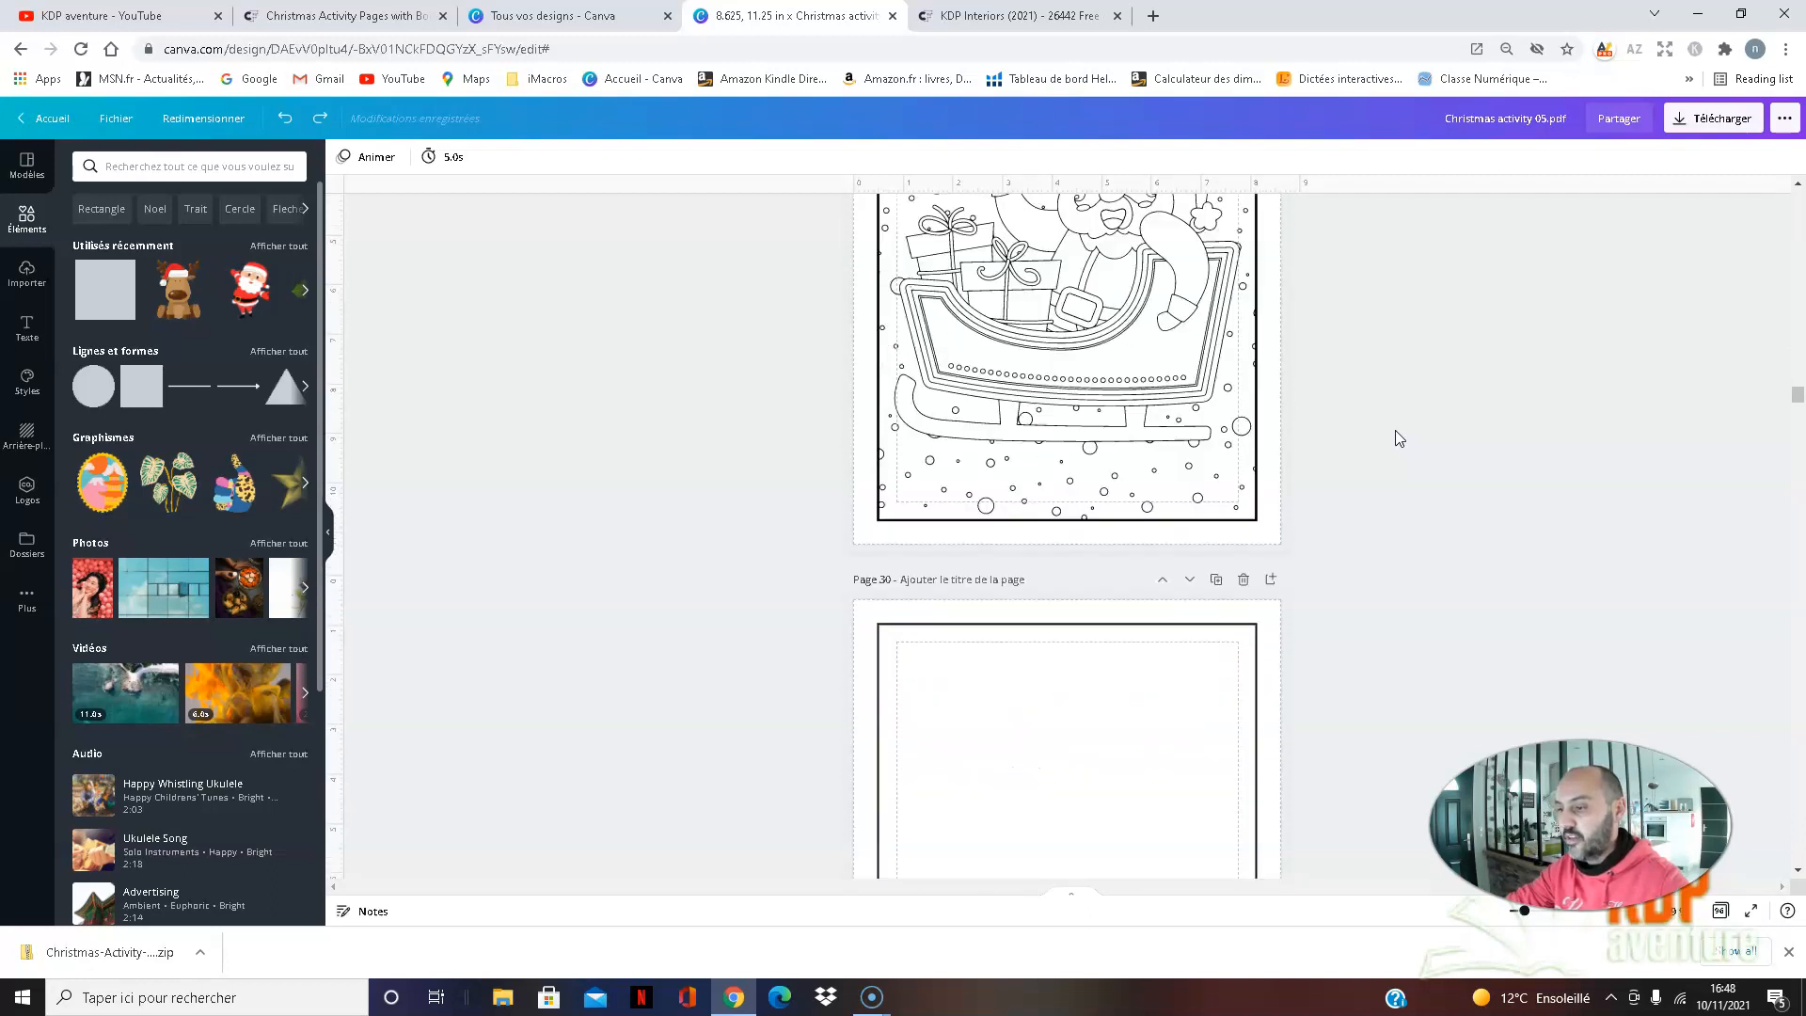
- Compare the sleigh coloring page with the circle-filled dot activity pages, and review those from page 31 to page 42
scroll(1399, 441, down, 9)
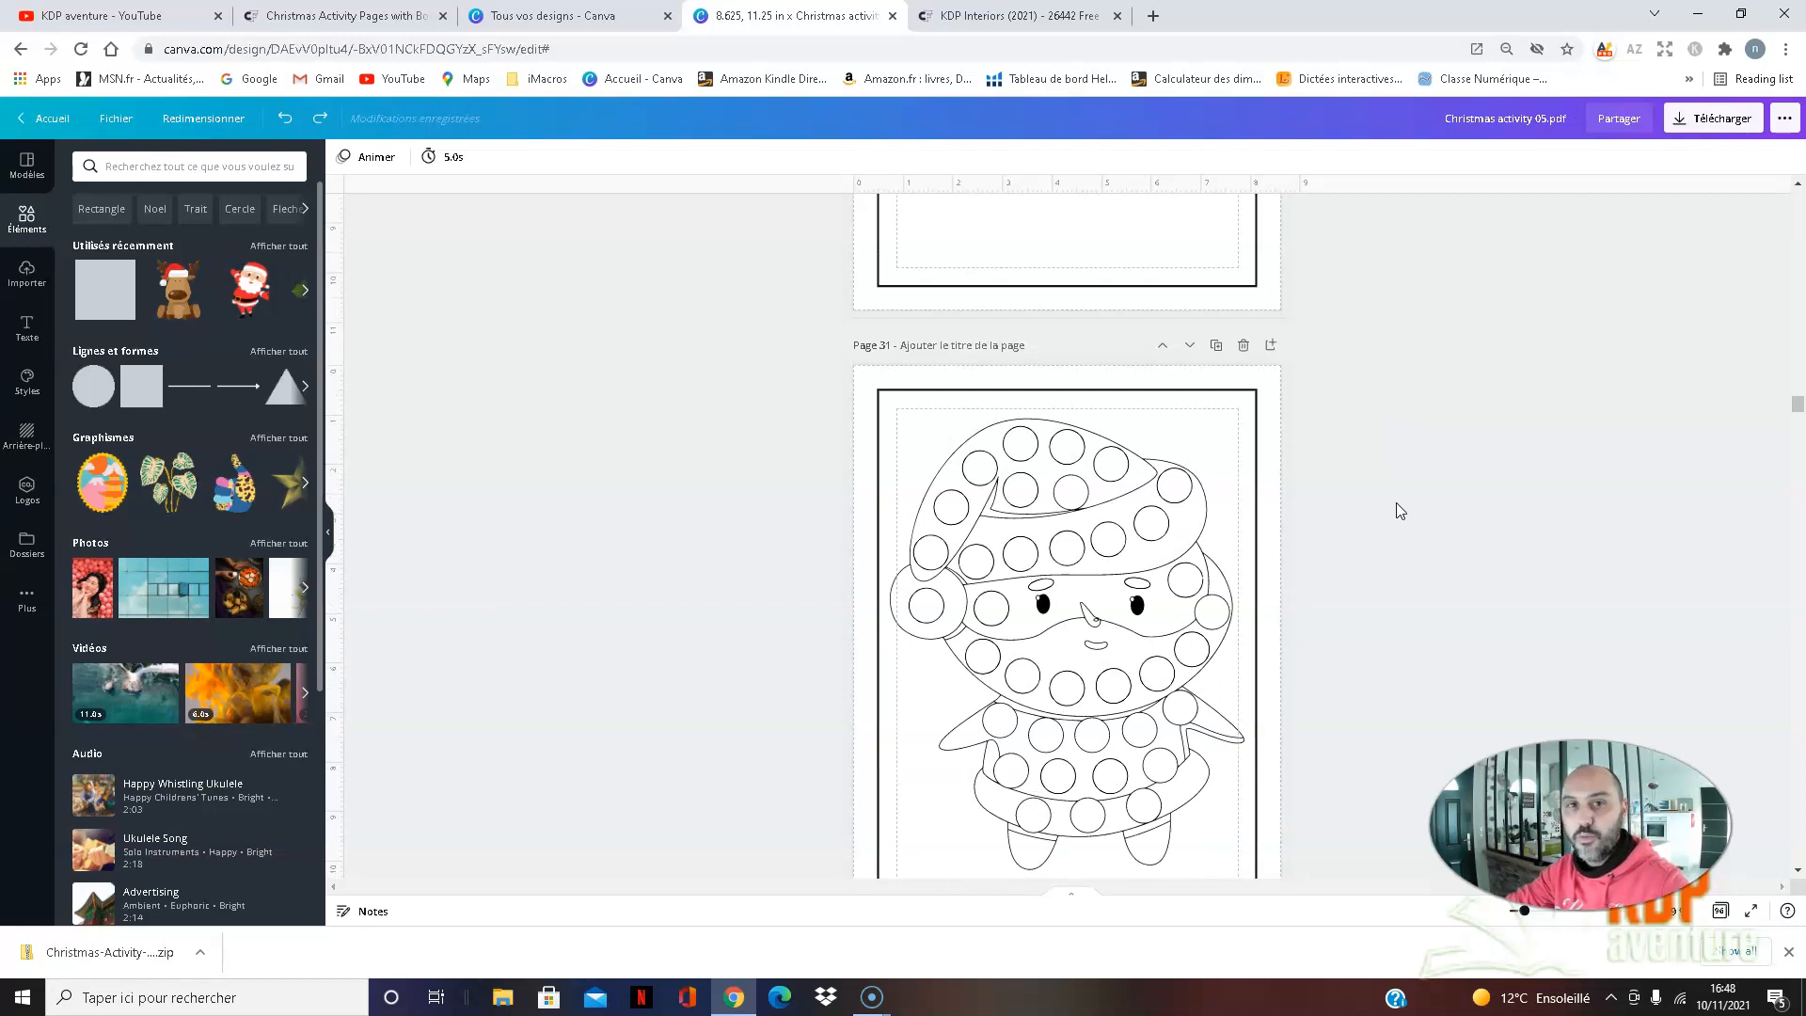
scroll(1392, 494, up, 12)
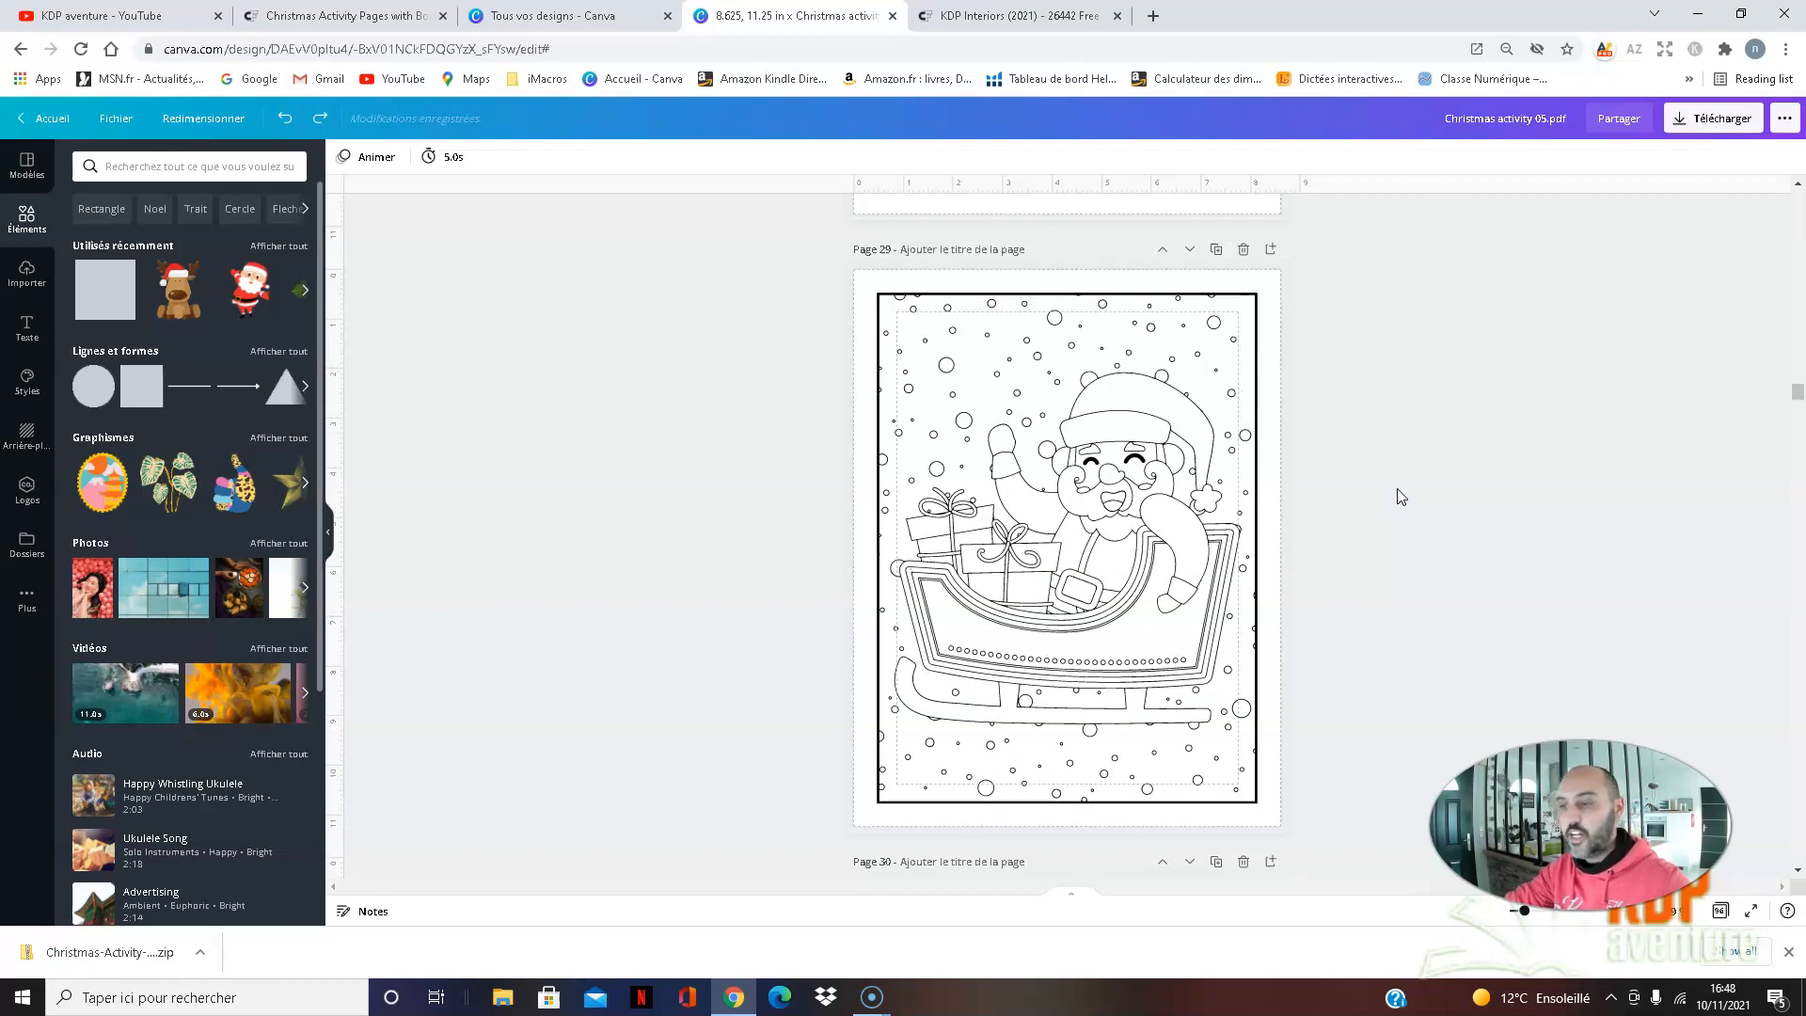
scroll(1400, 496, down, 10)
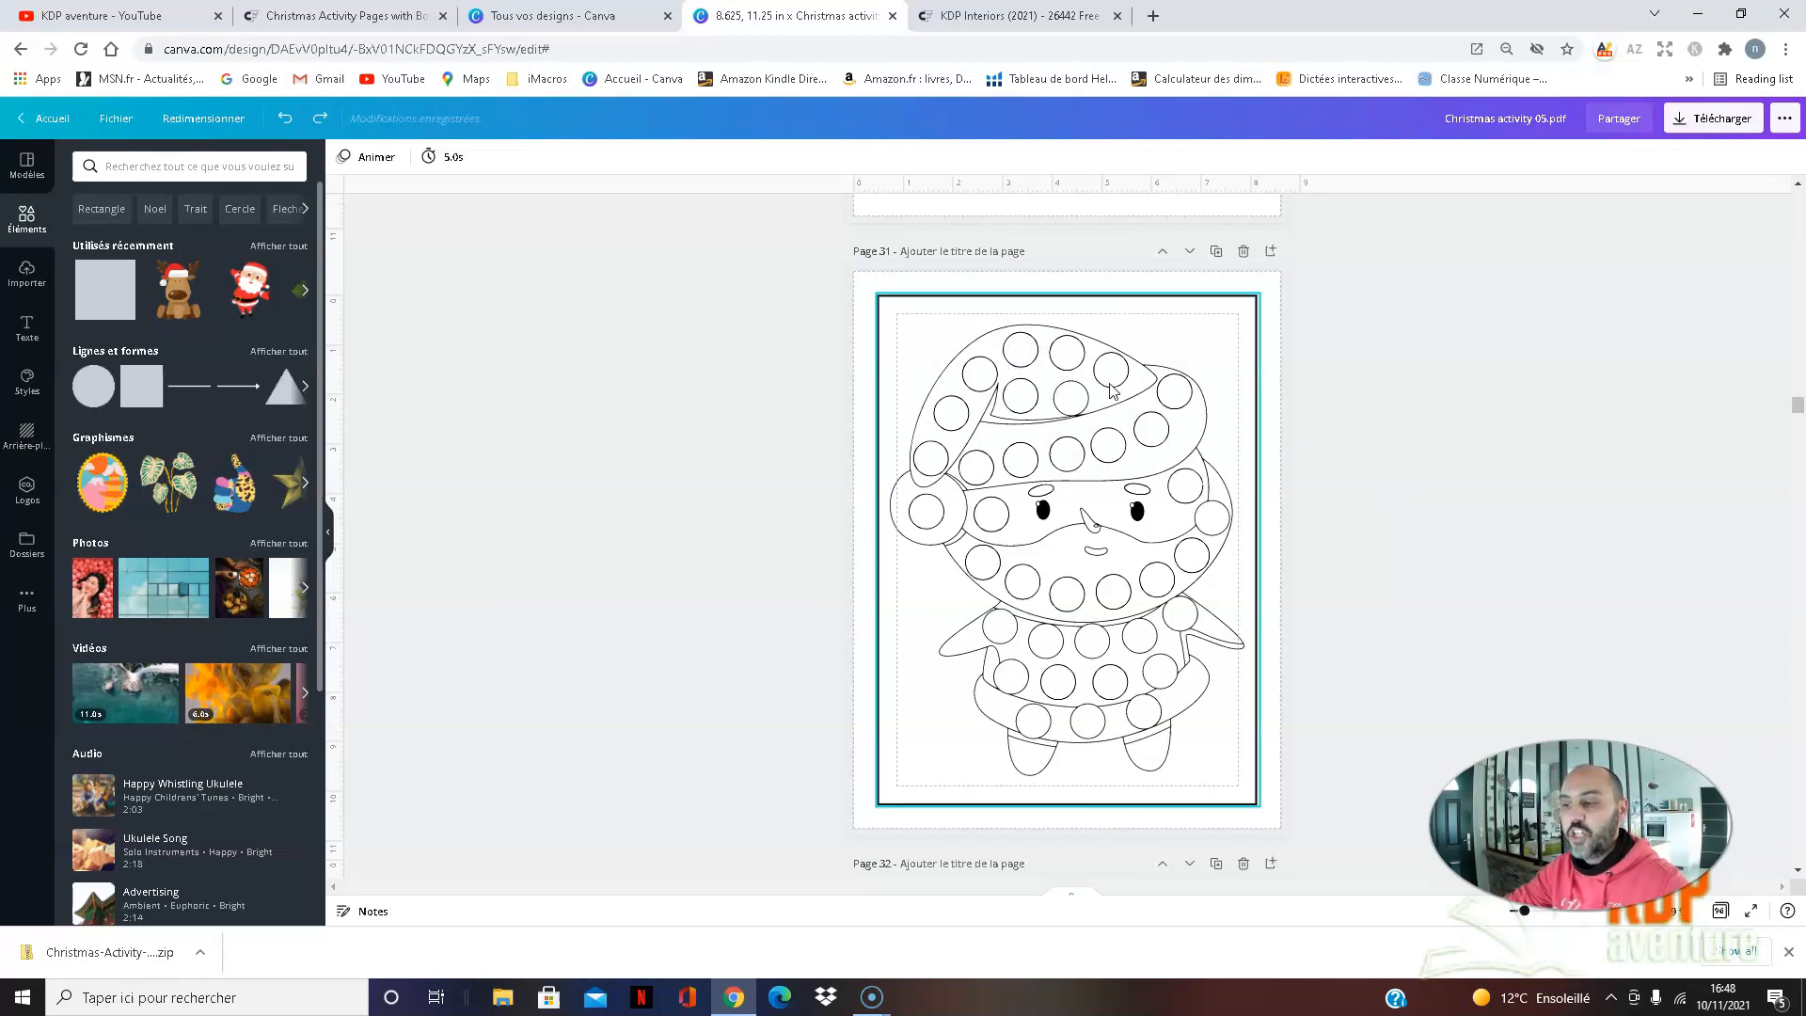
scroll(1435, 494, down, 10)
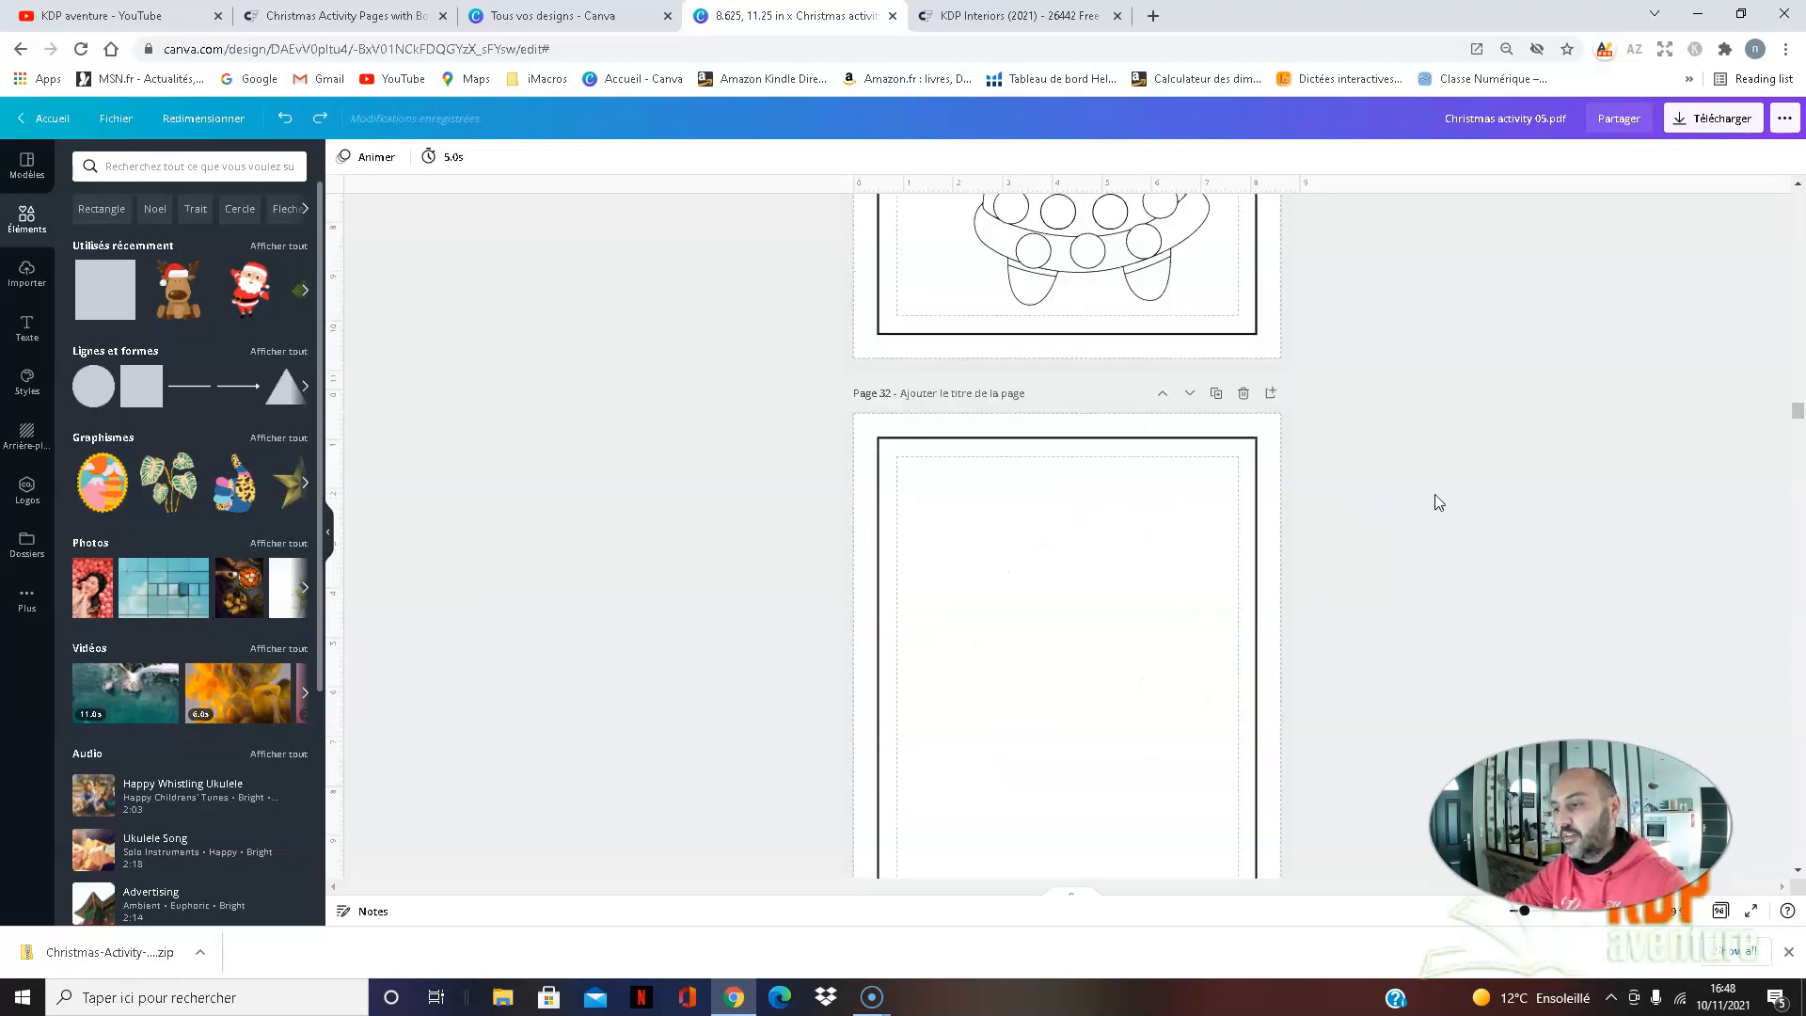
scroll(1424, 484, down, 9)
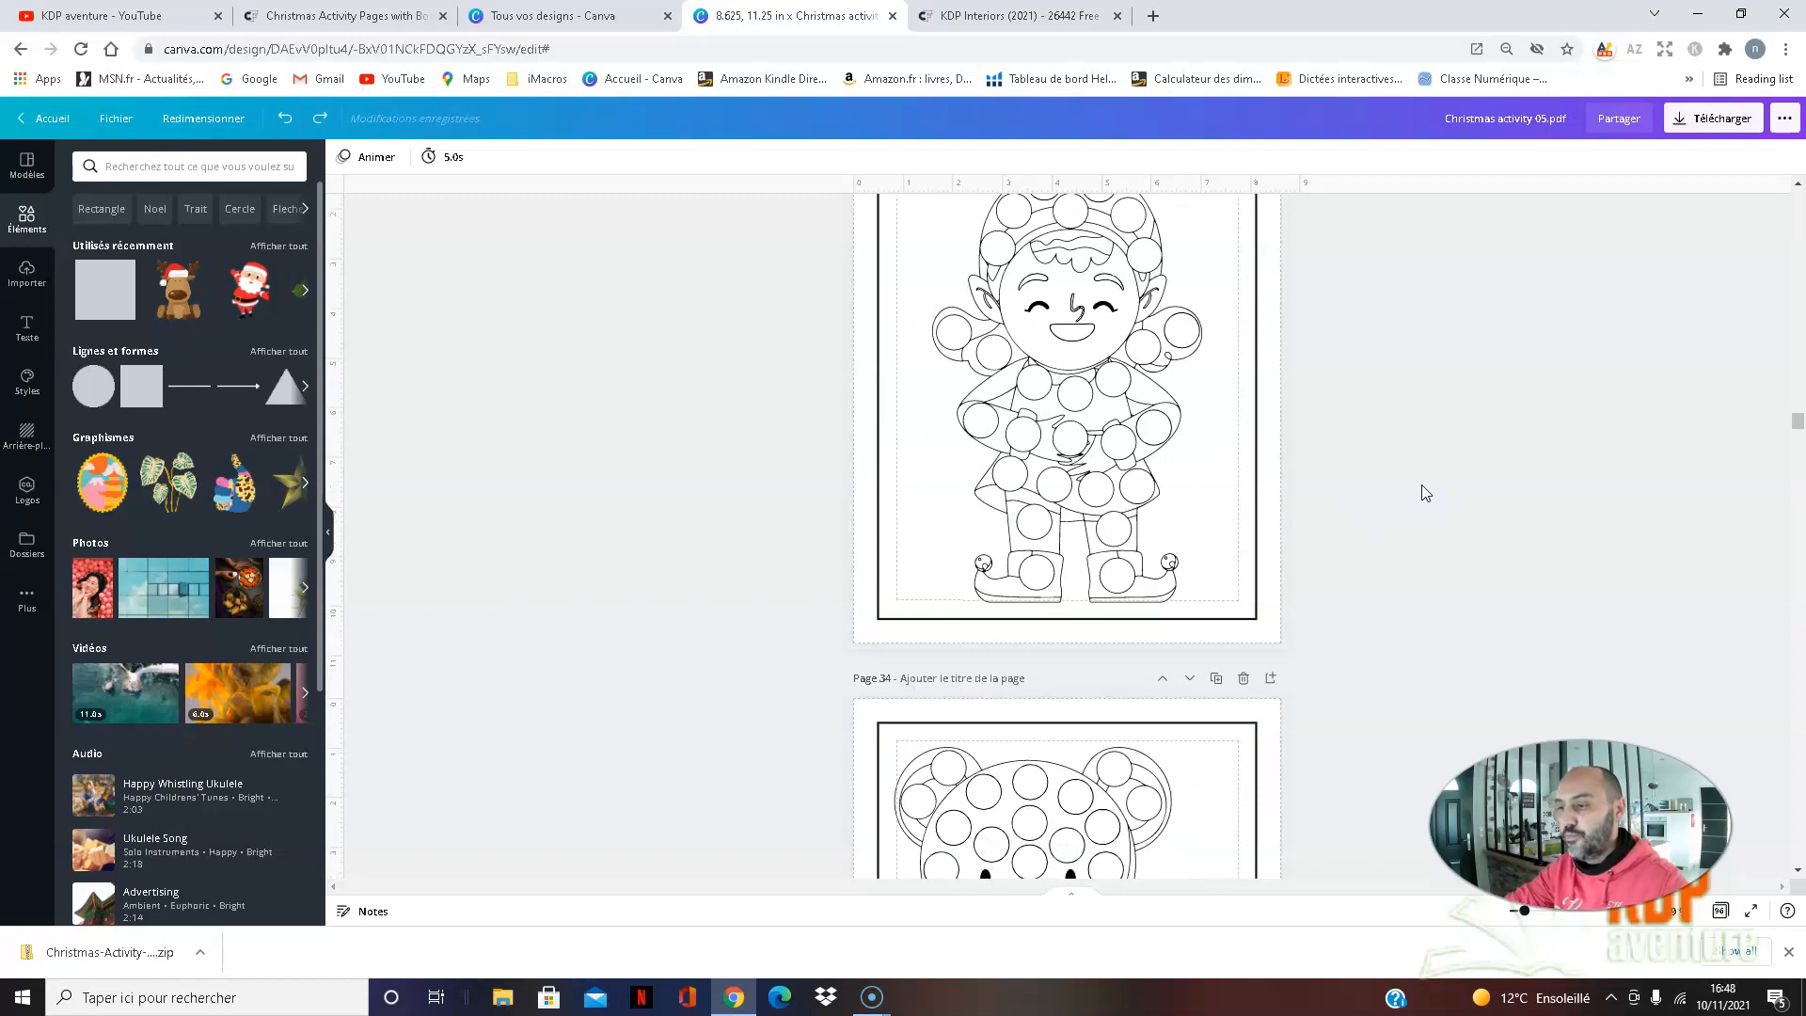
scroll(1419, 483, down, 12)
scroll(1416, 482, down, 7)
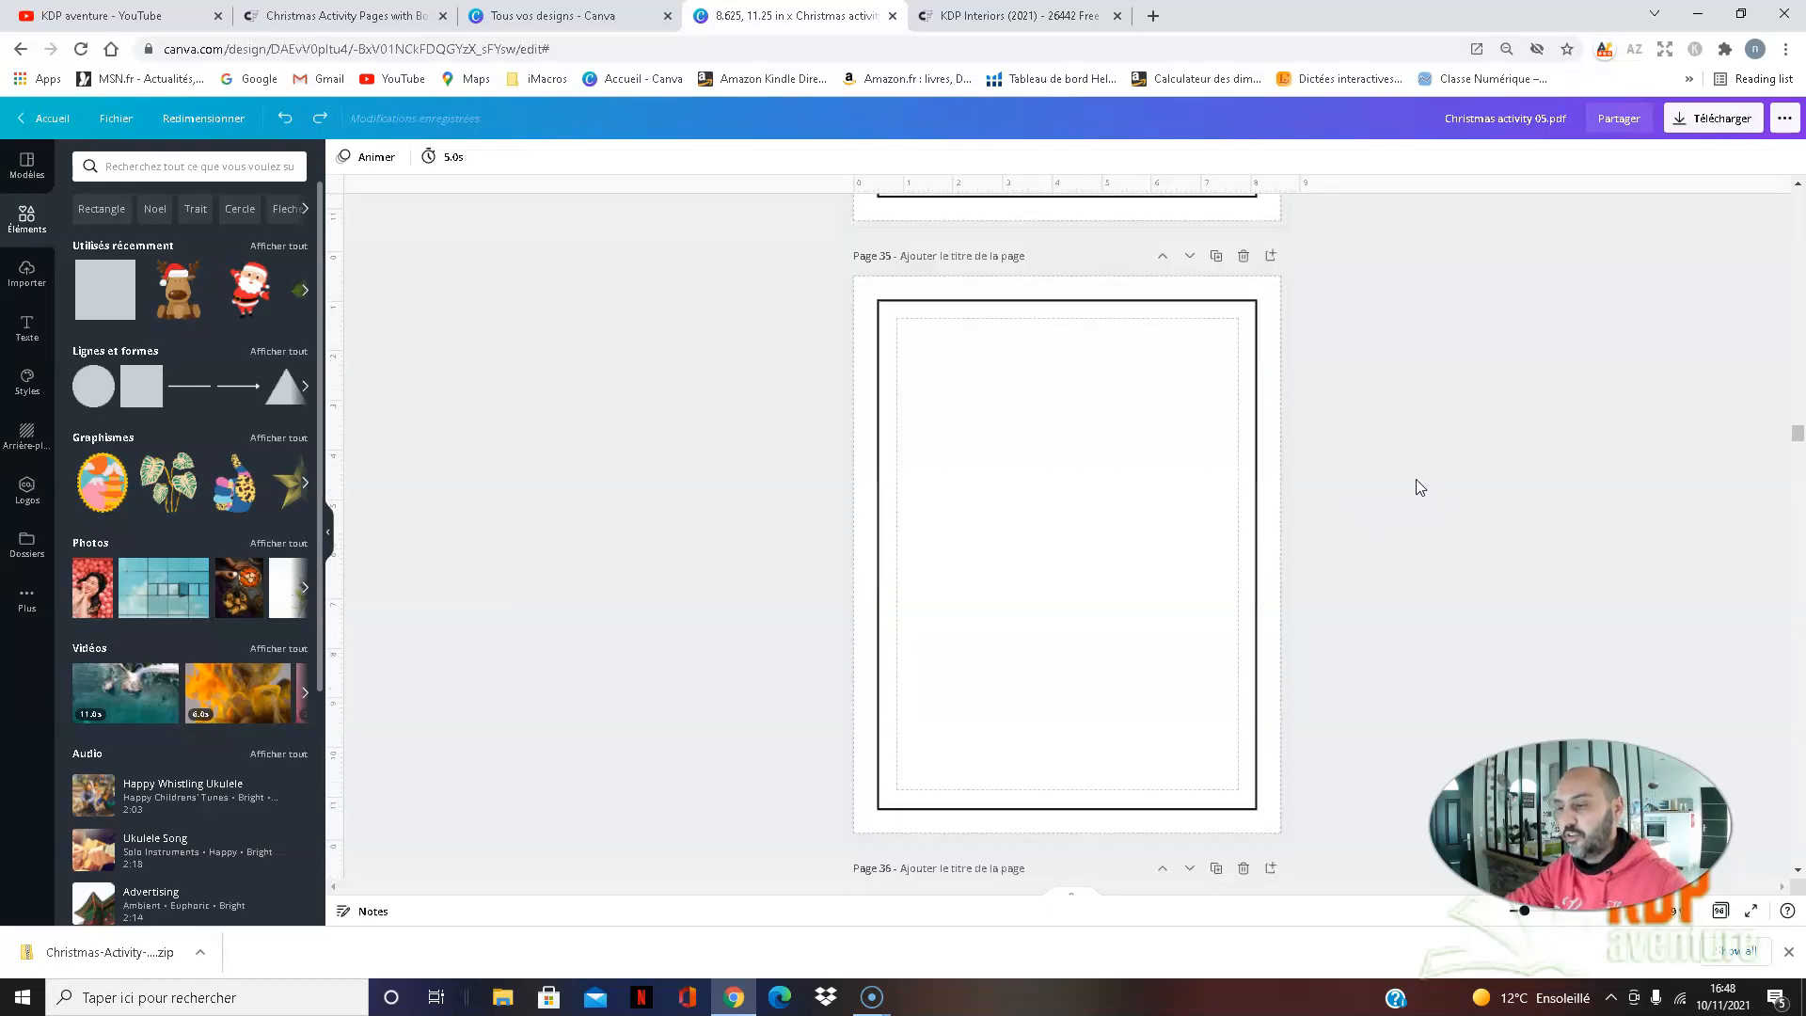
scroll(1413, 476, down, 4)
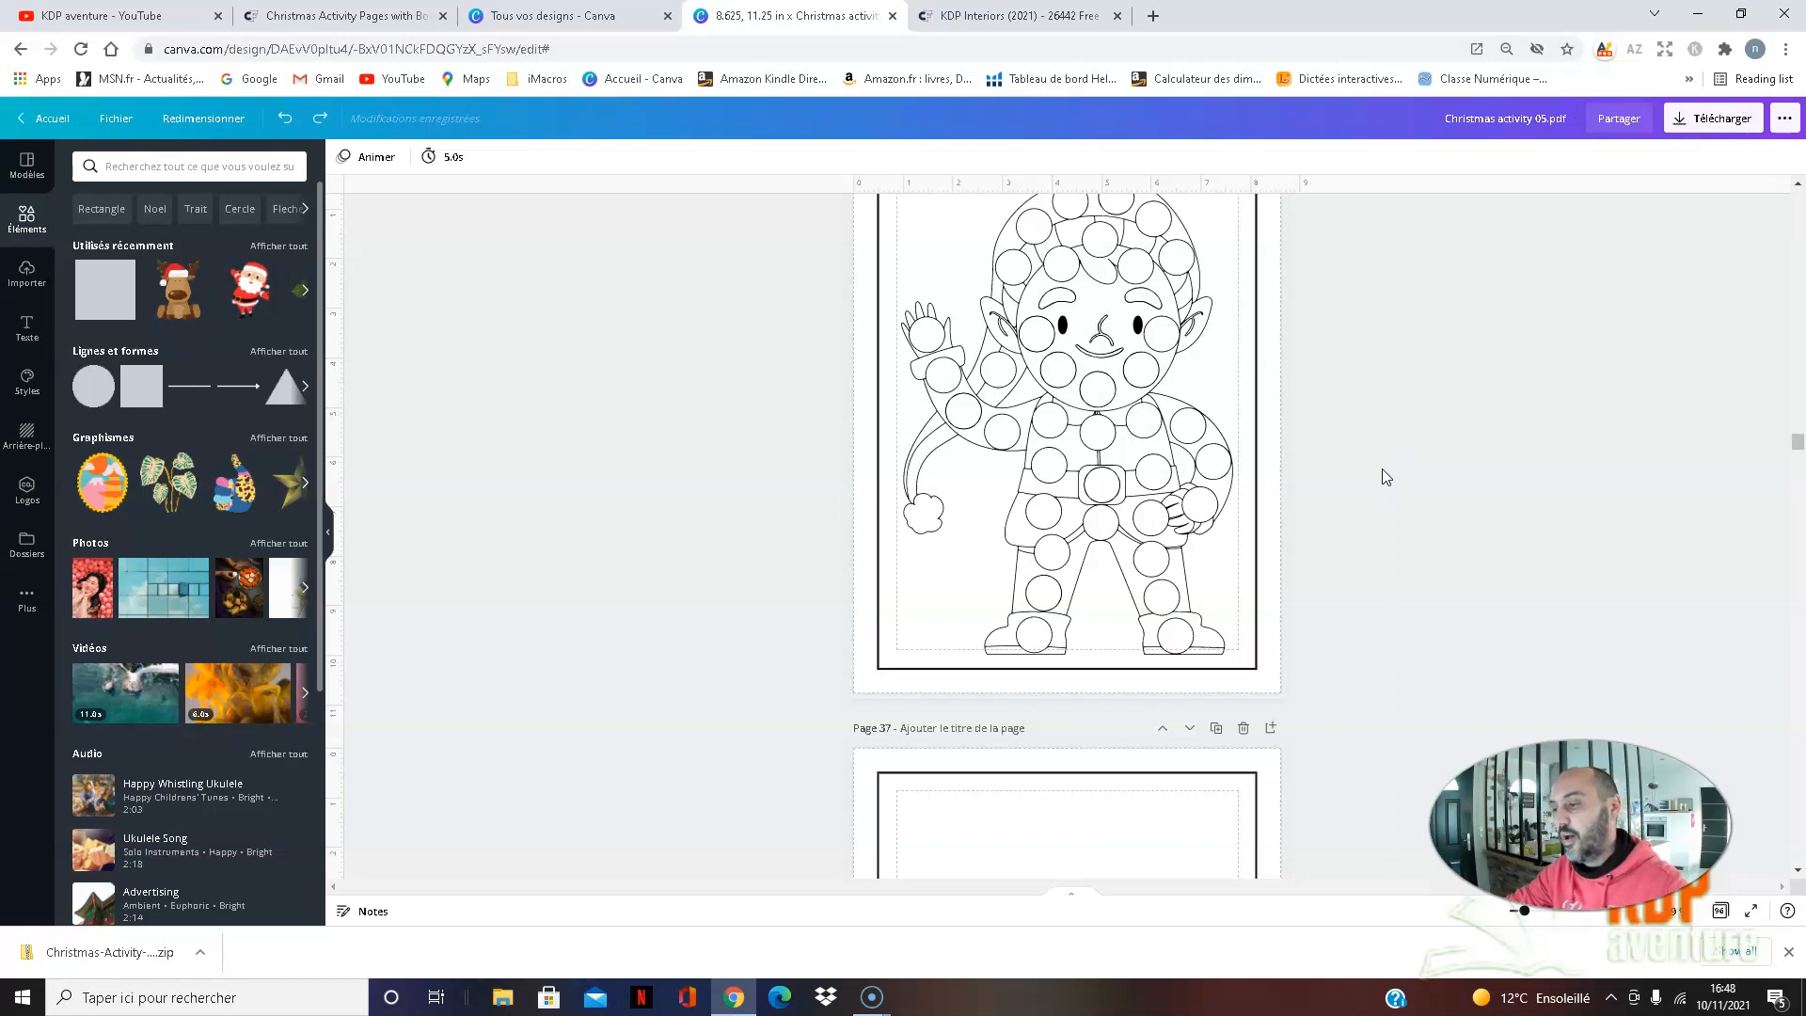
scroll(1381, 467, down, 10)
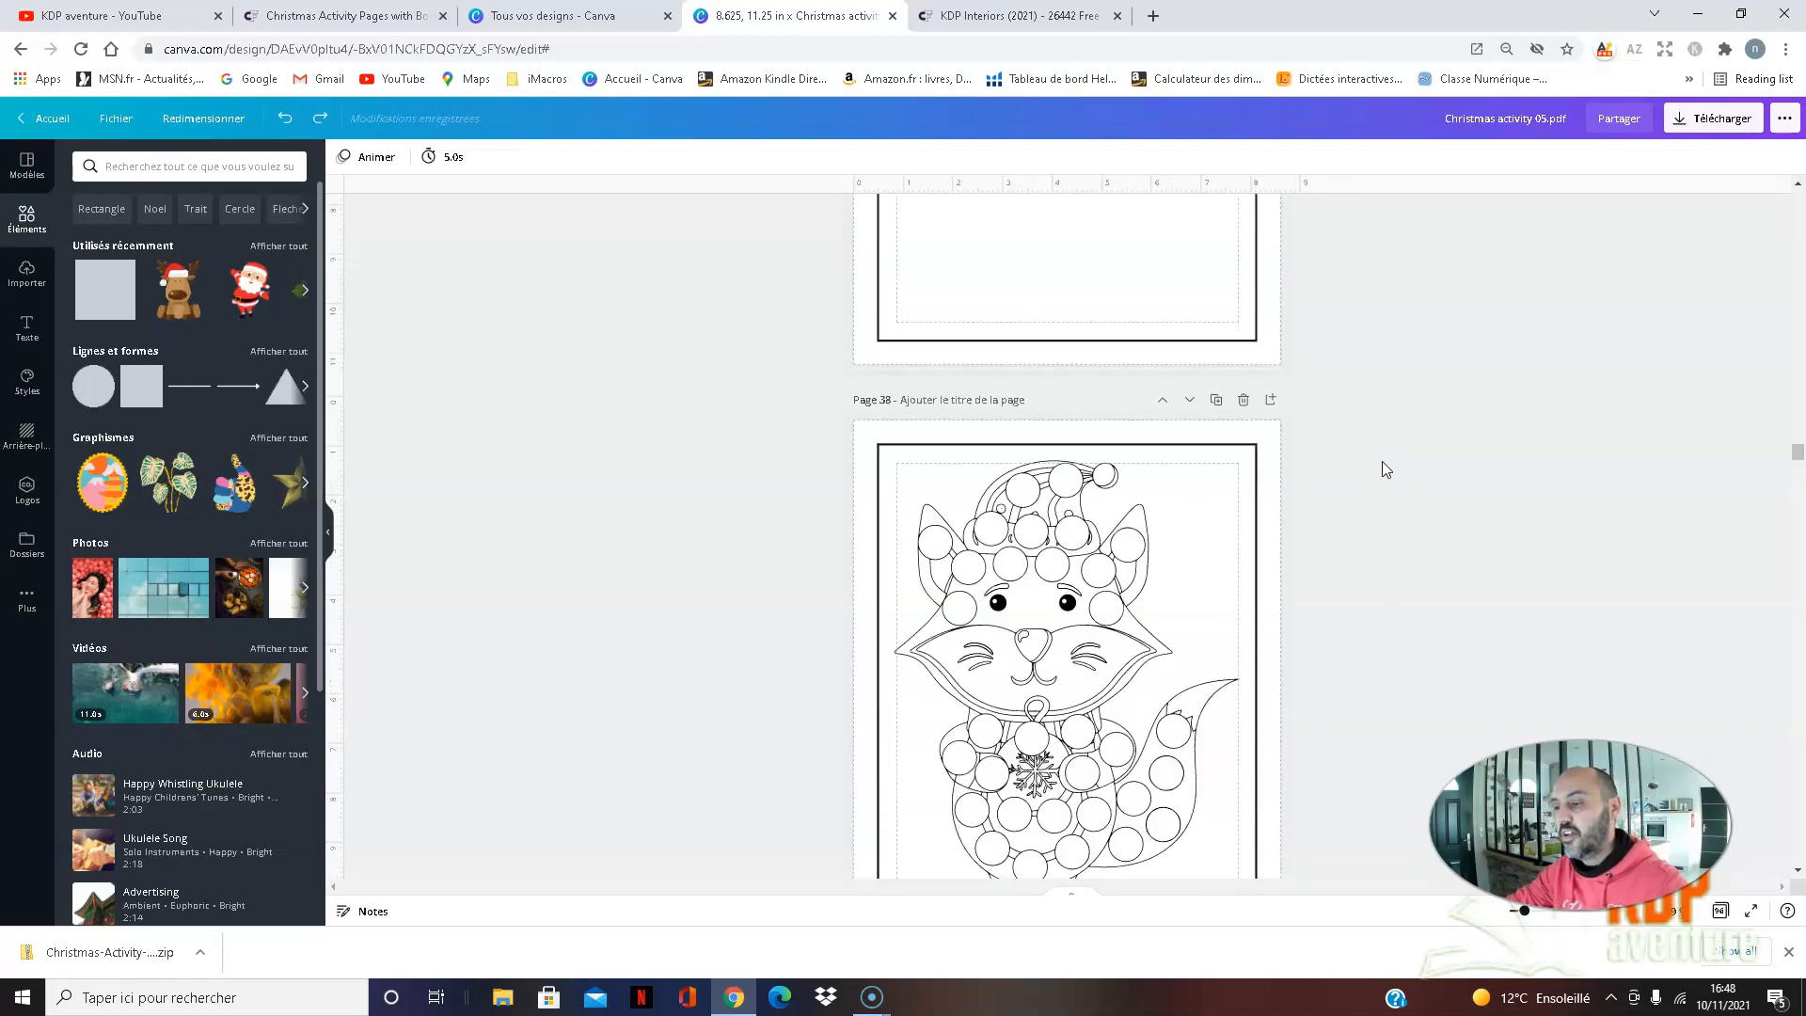
scroll(1380, 467, down, 2)
scroll(1375, 491, down, 5)
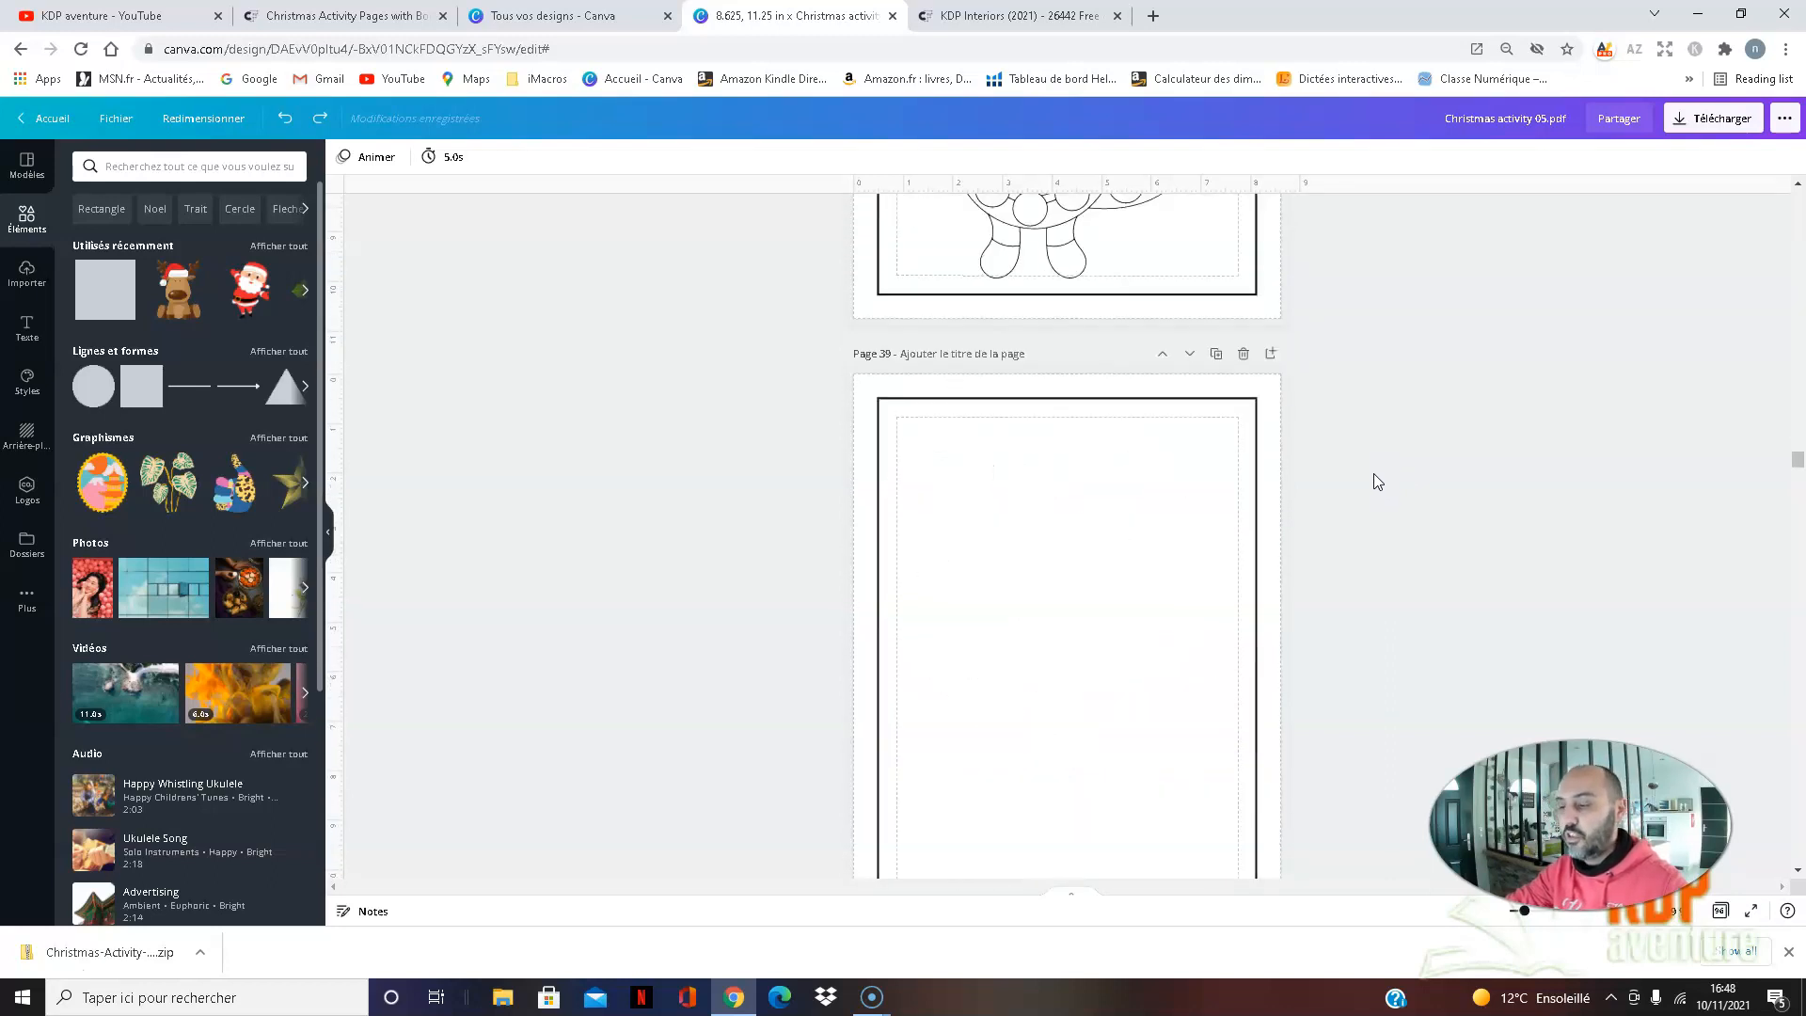
scroll(1373, 481, down, 3)
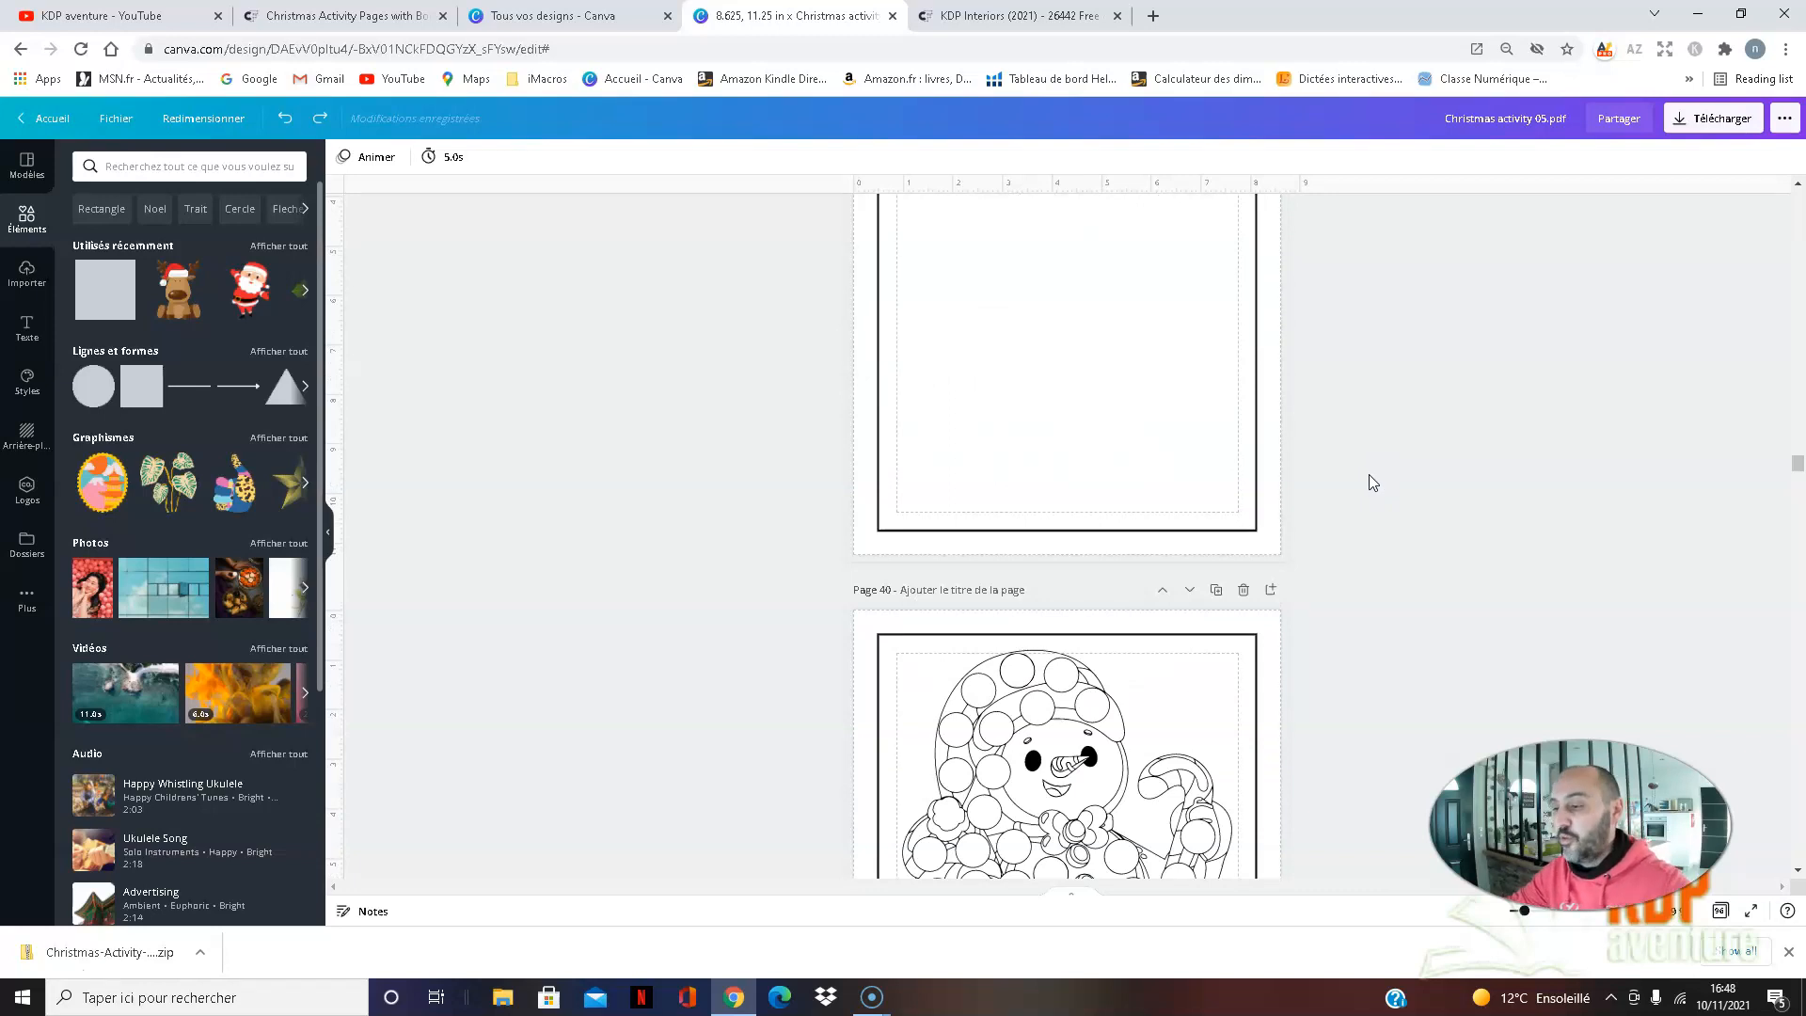
scroll(1369, 475, down, 8)
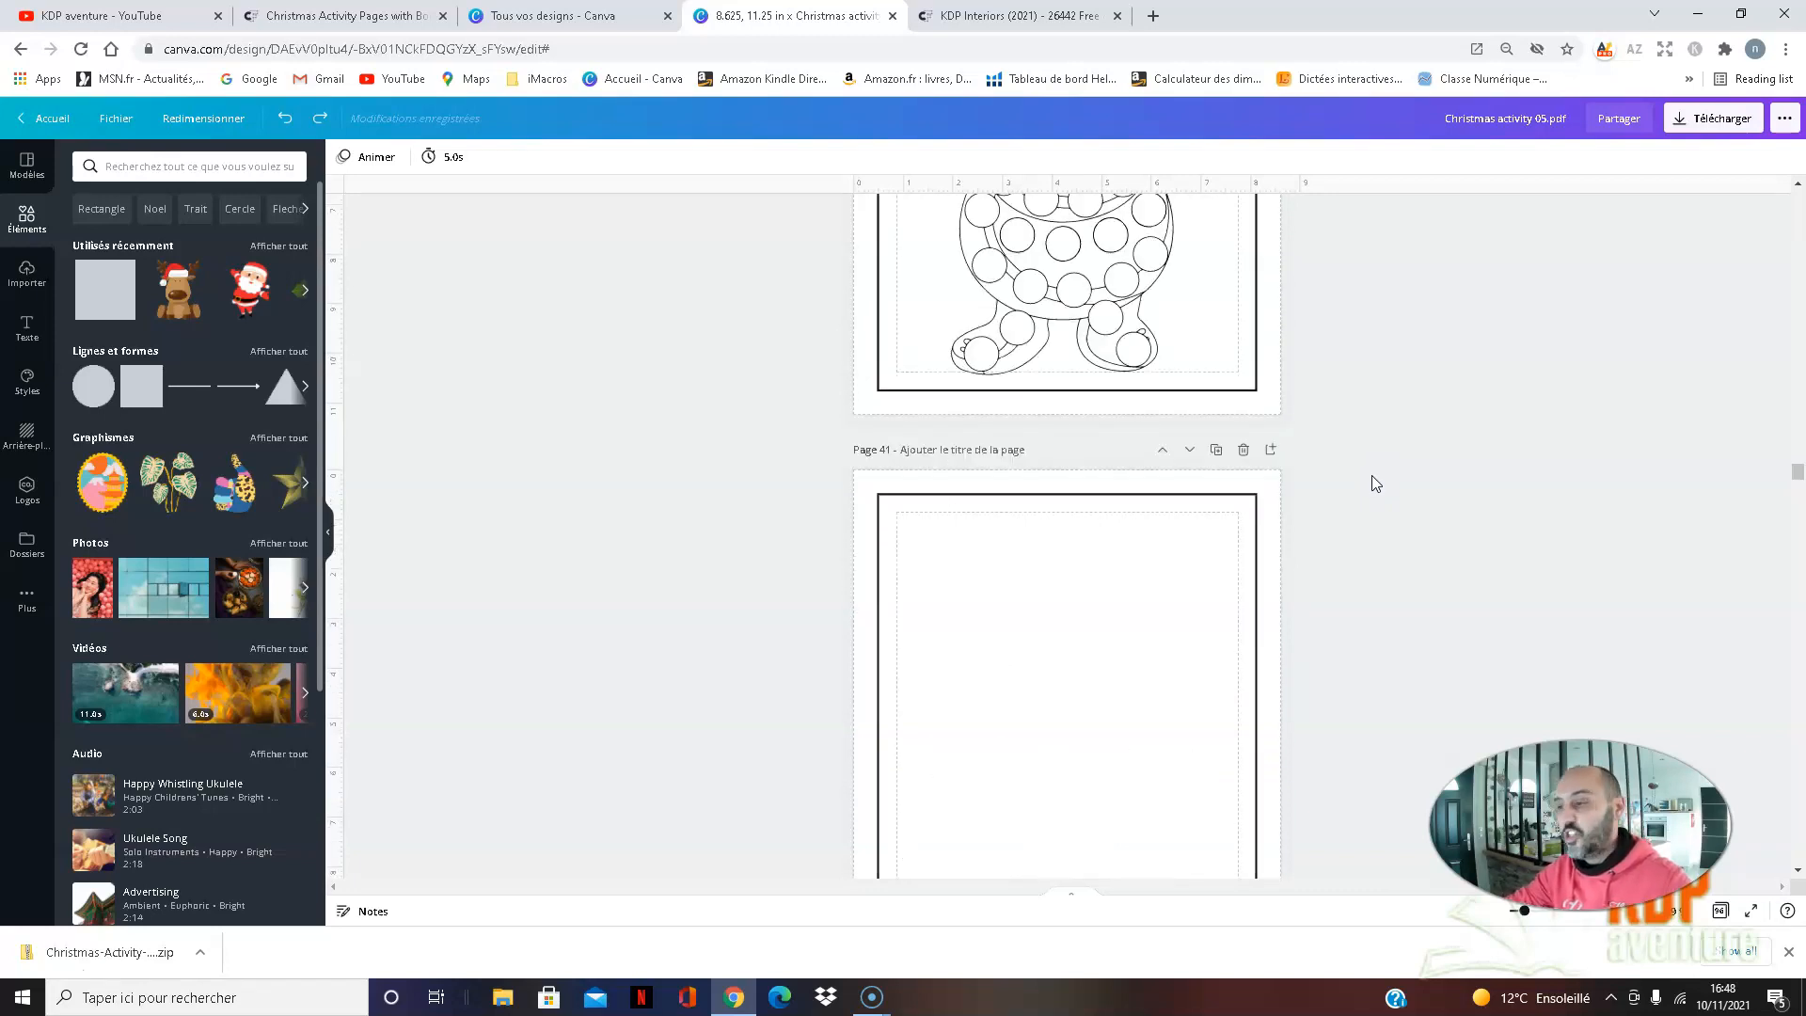
scroll(1371, 475, up, 4)
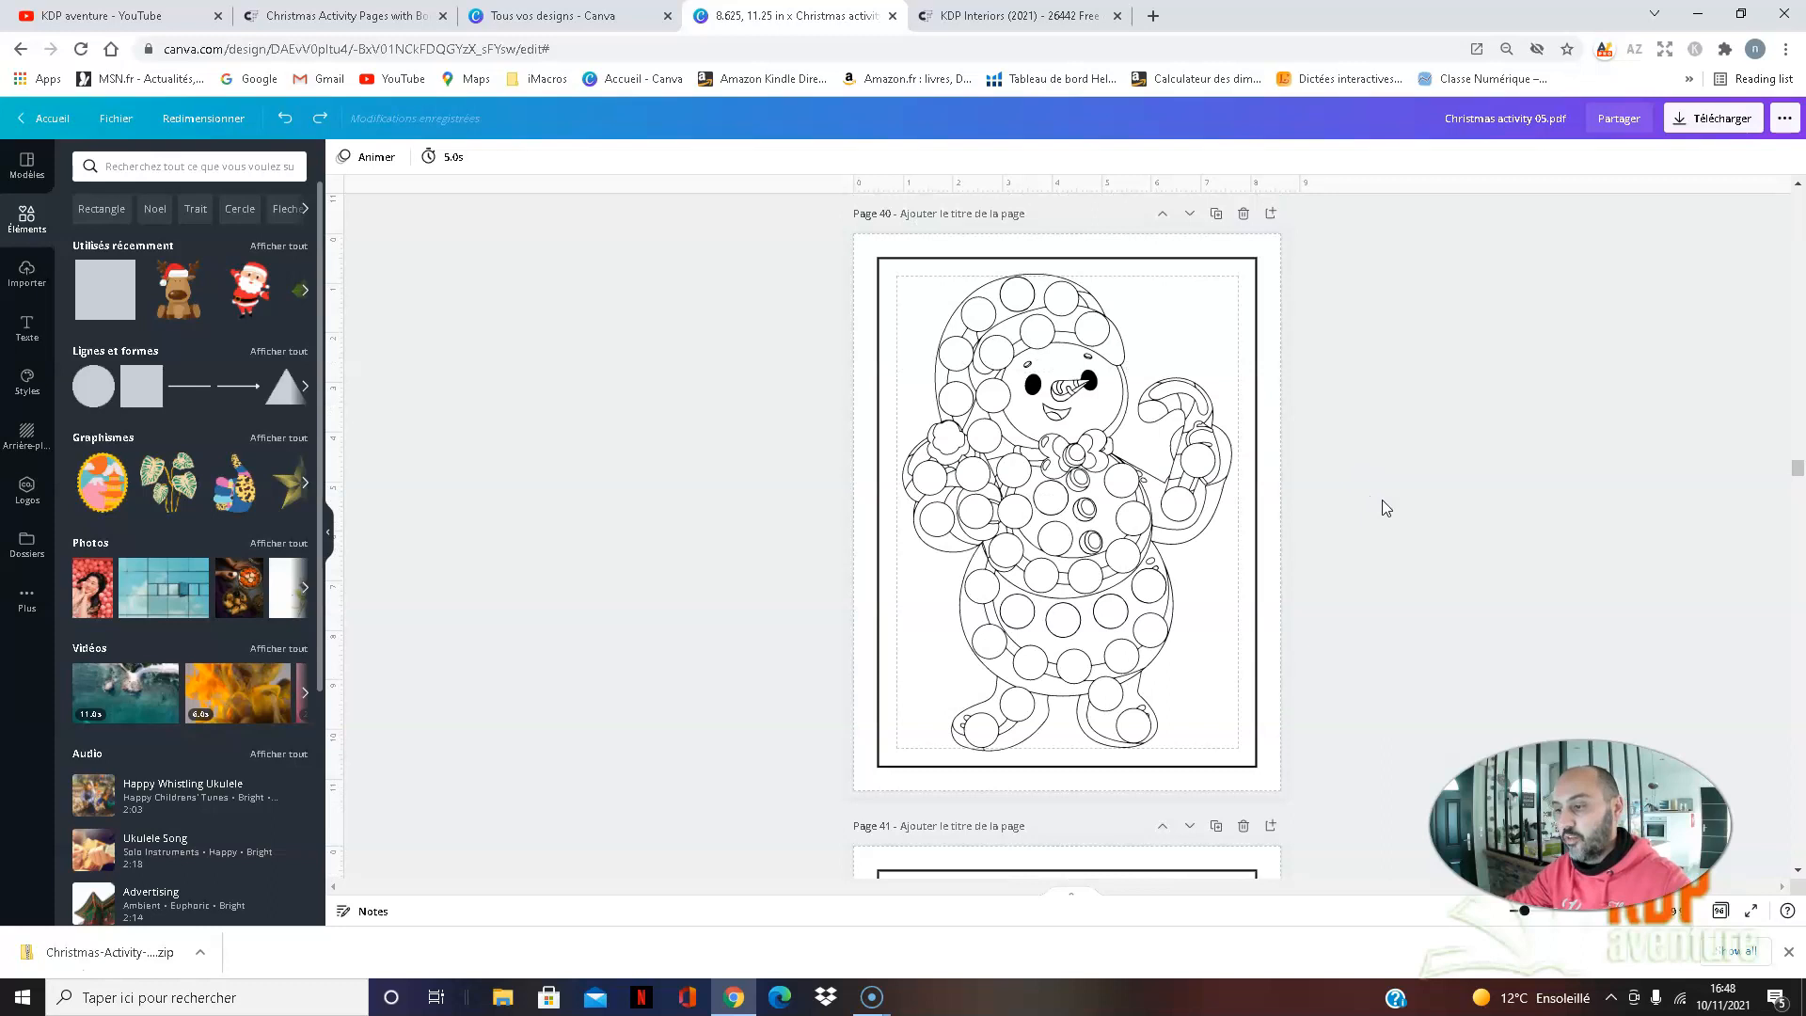
scroll(1396, 521, down, 15)
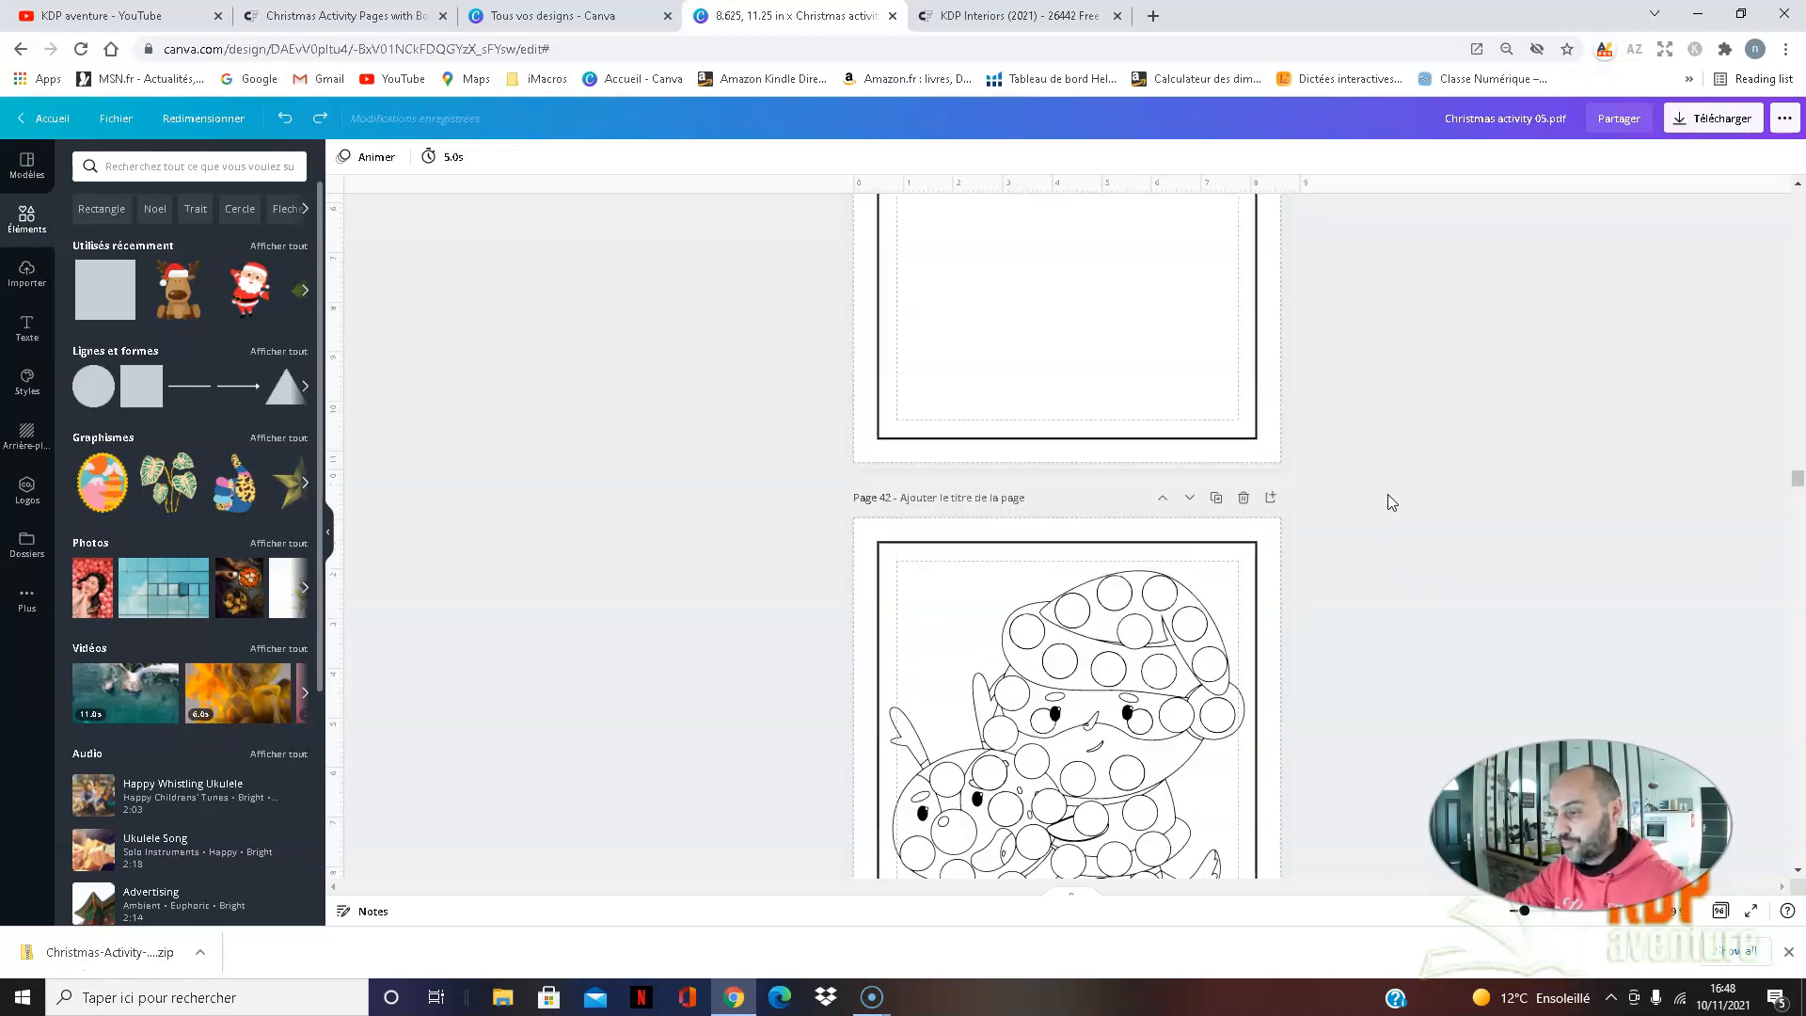
- Review the remaining circle-filled dot activity pages and blank bordered pages from page 42 up to the bear grid drawing on page 49
scroll(1385, 487, down, 10)
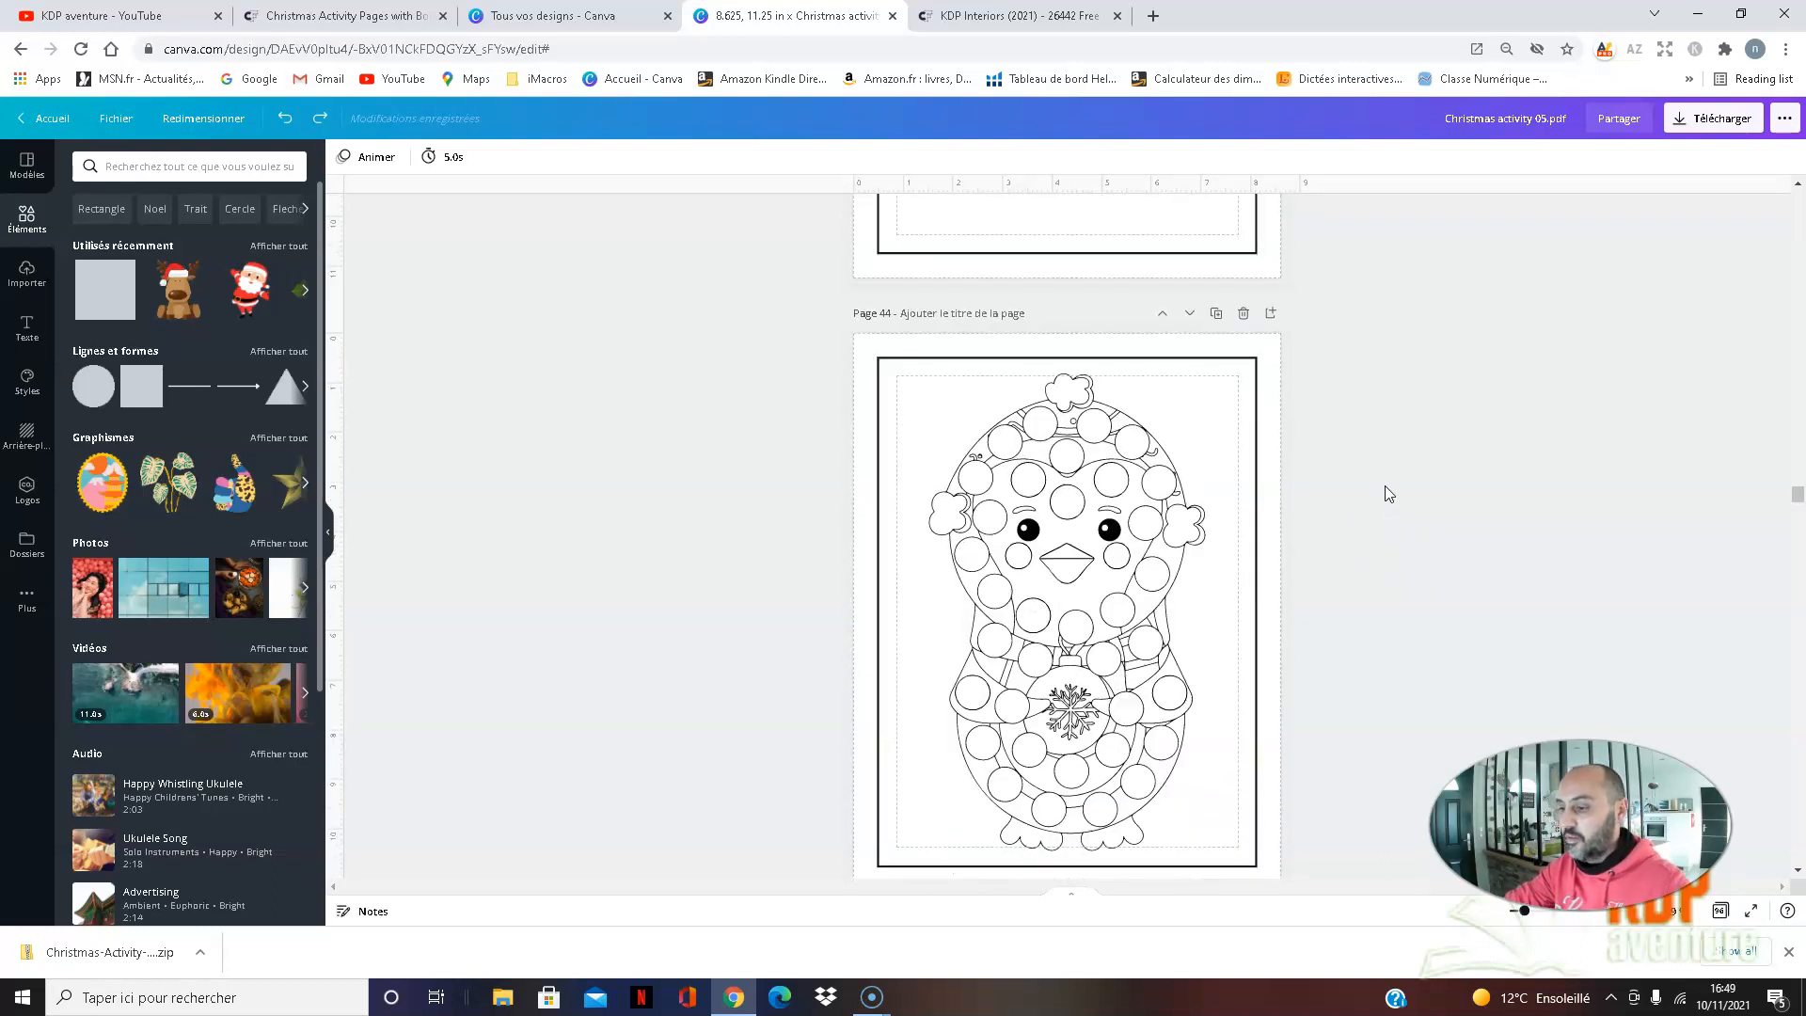
scroll(1384, 487, down, 8)
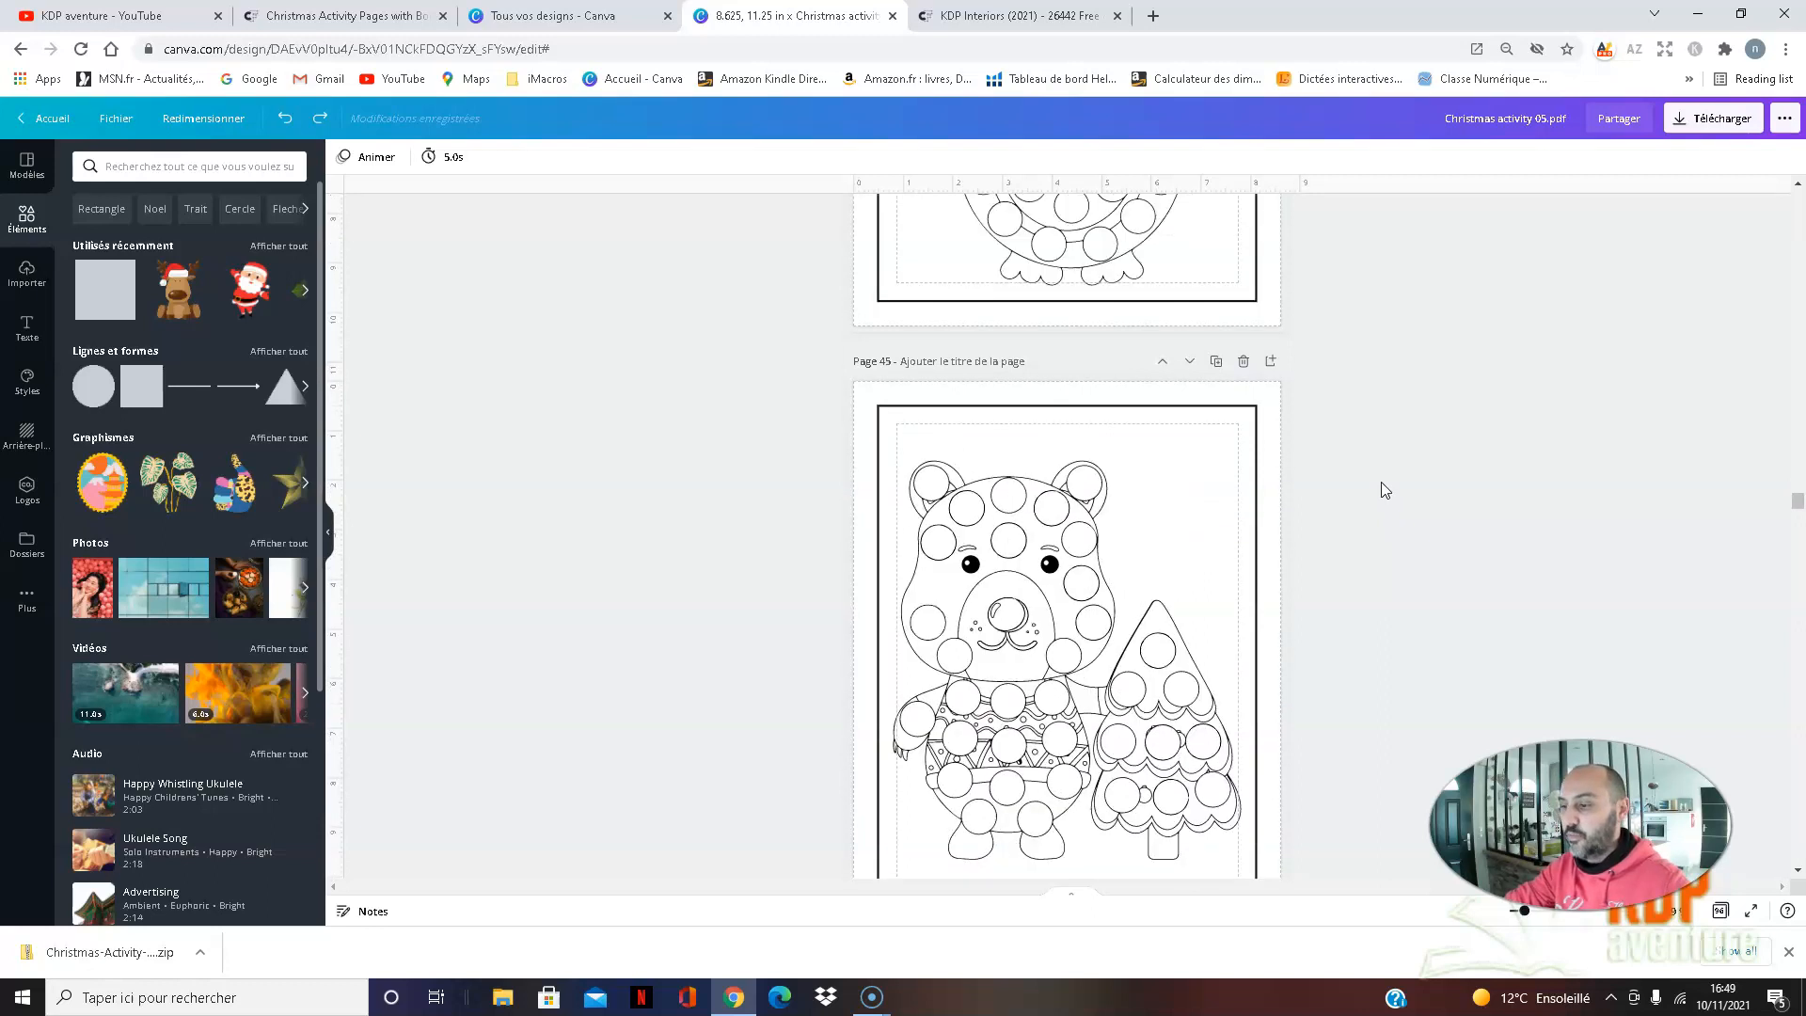
scroll(1384, 489, down, 6)
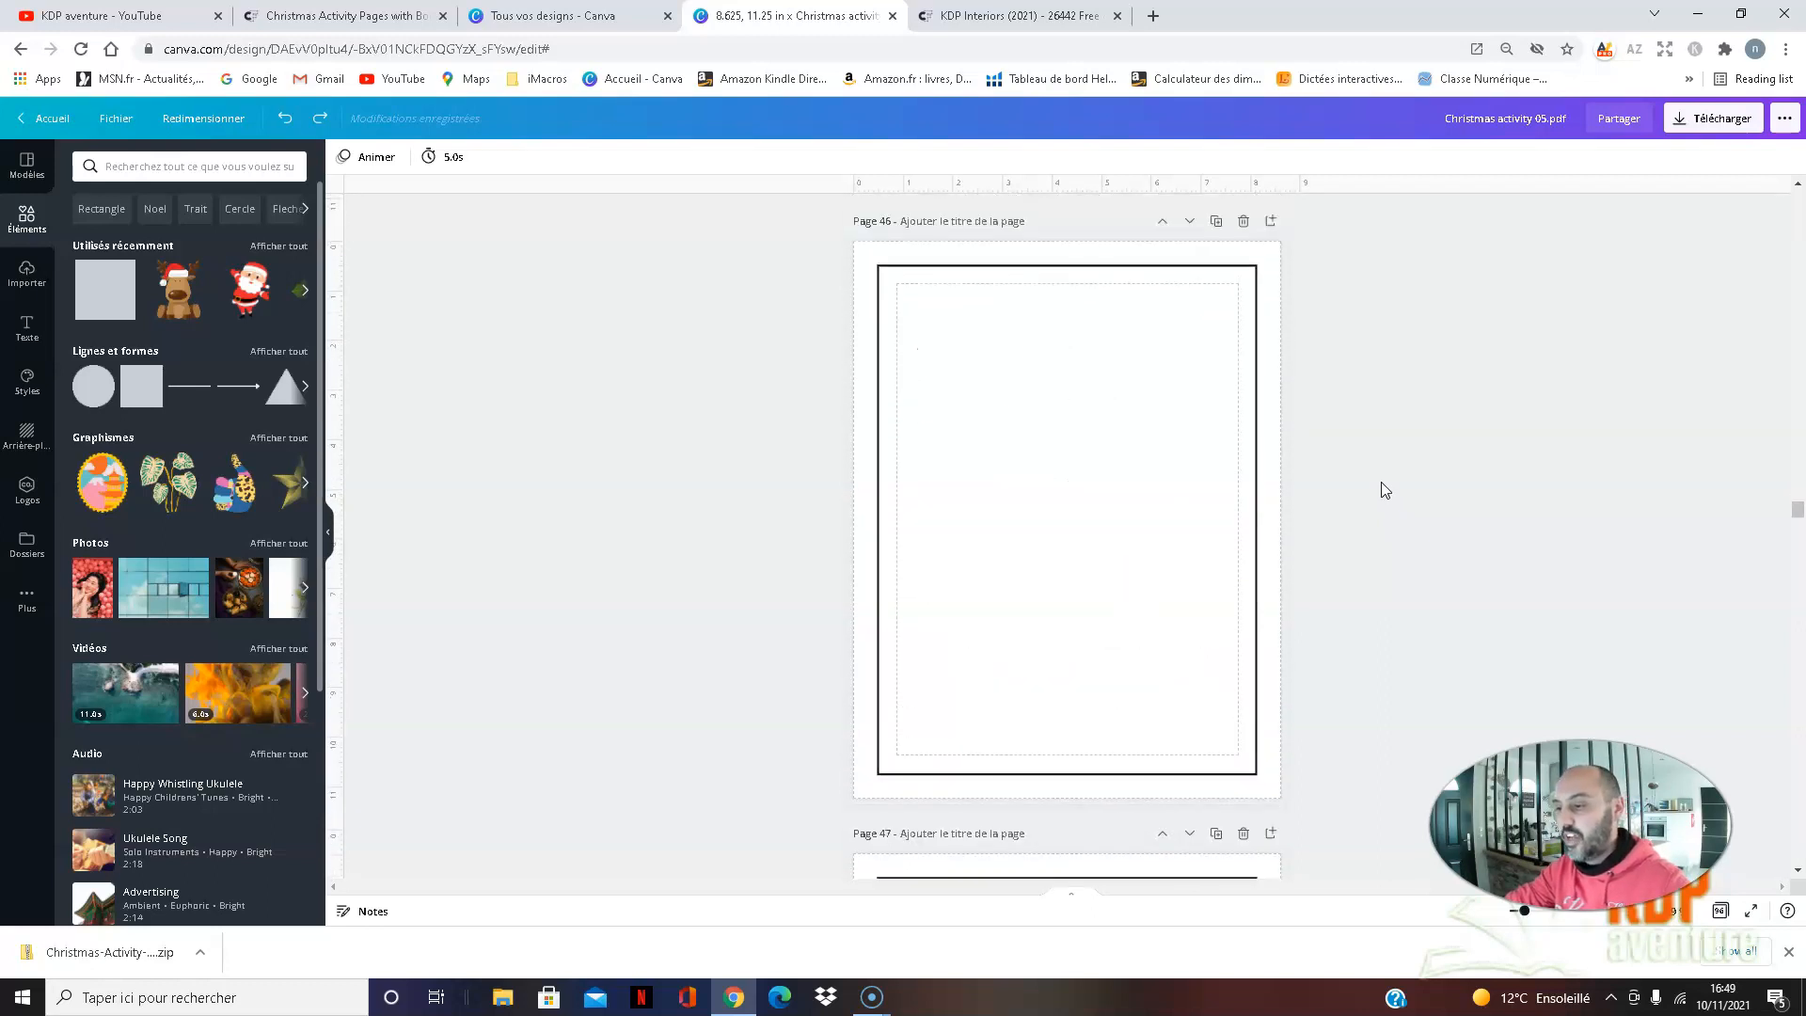
scroll(1384, 489, down, 10)
scroll(1385, 489, down, 9)
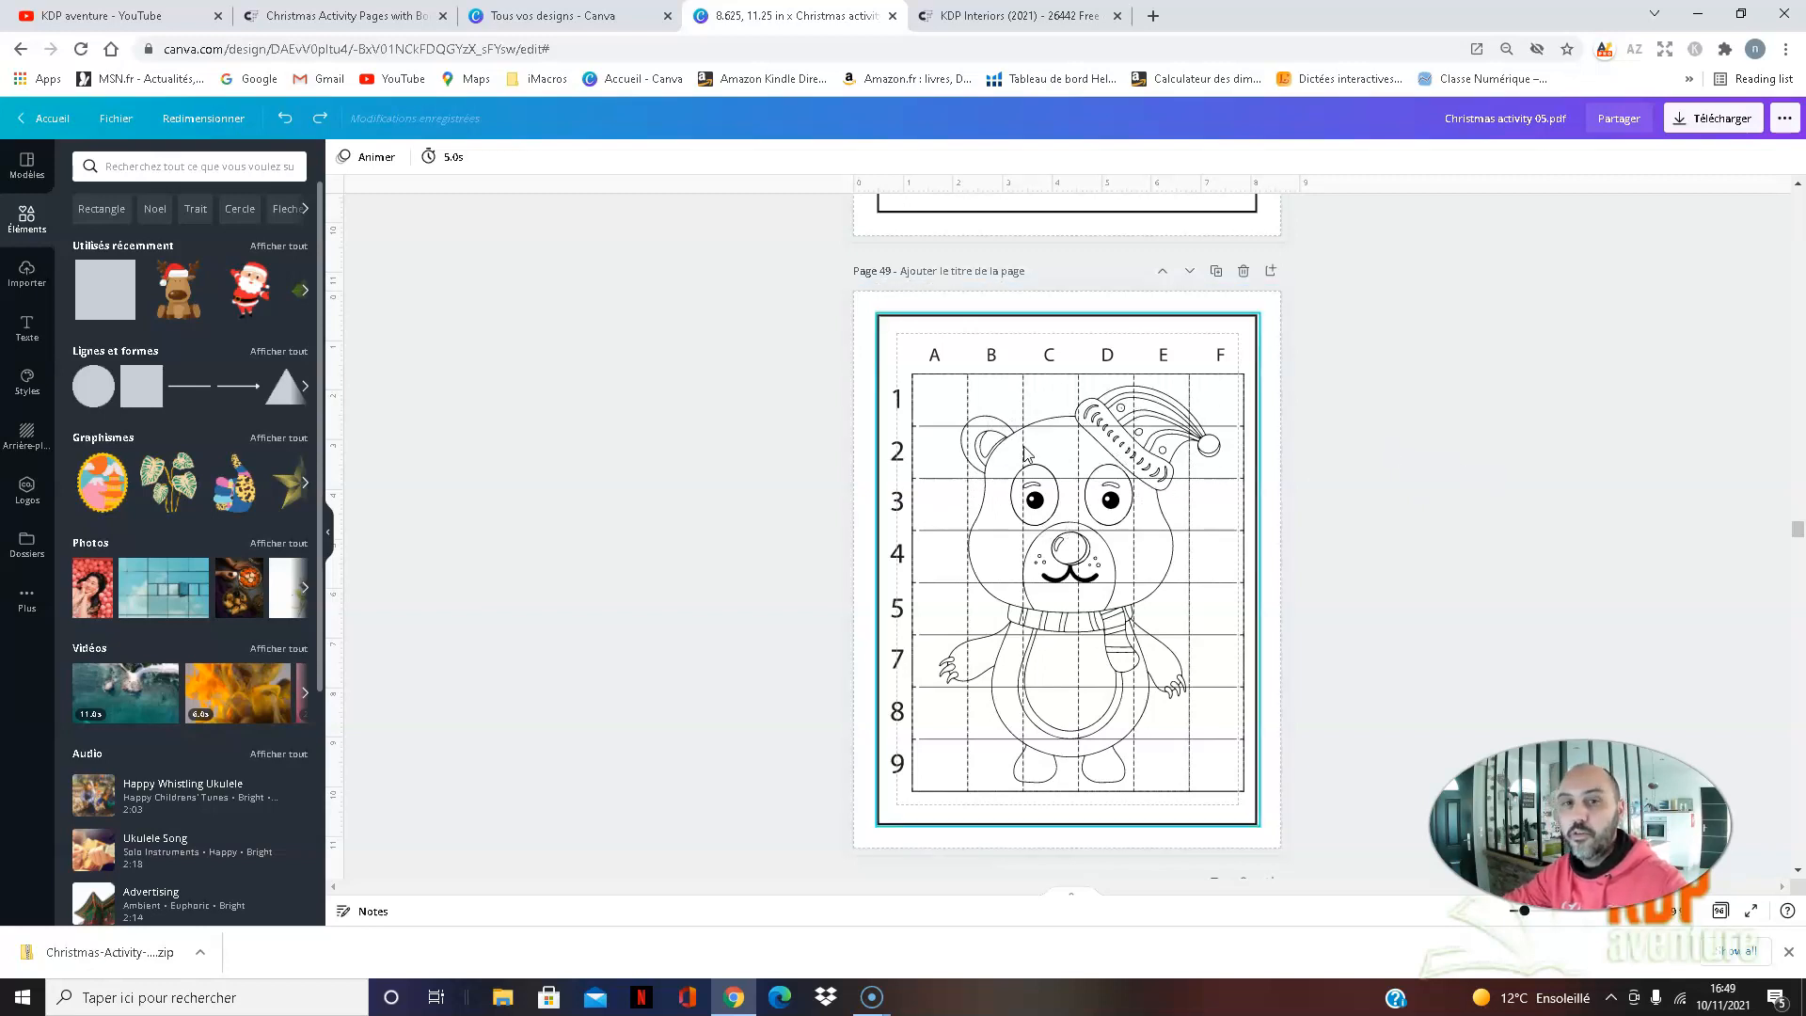
- Compare the bear grid drawing on page 49 with the empty "A toi de jouer" grid on page 50
scroll(1467, 465, down, 3)
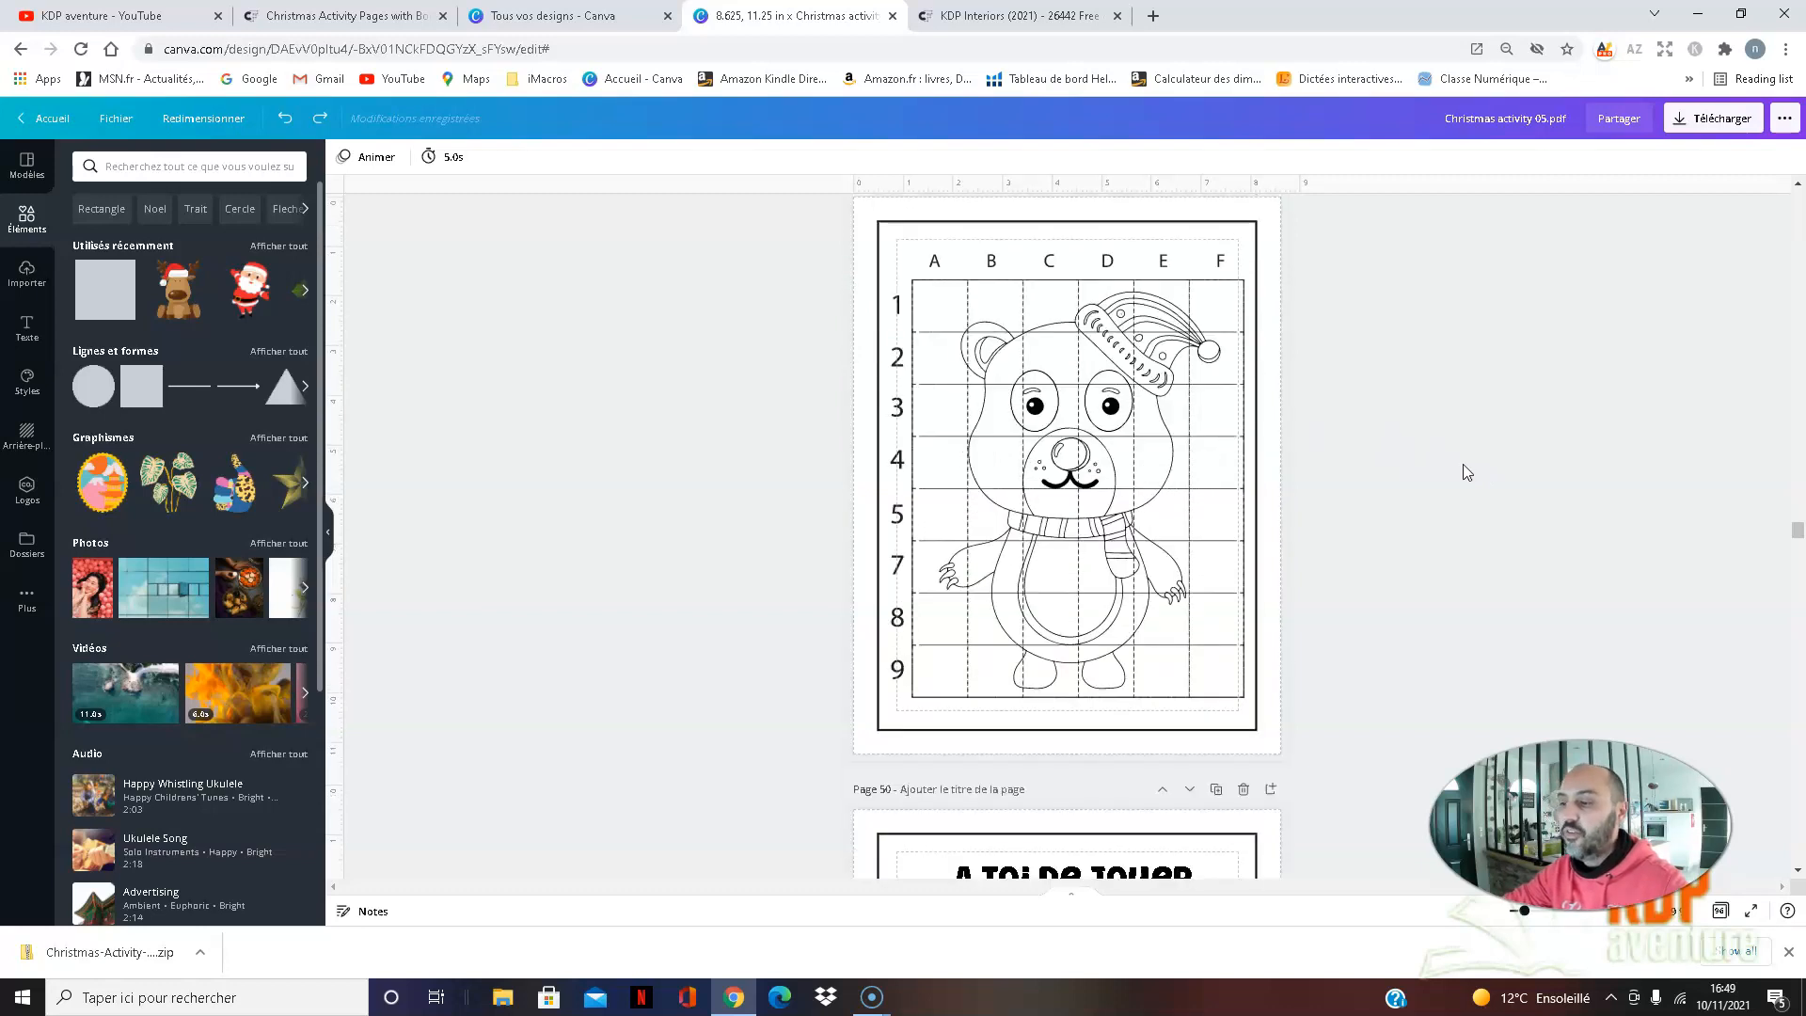
scroll(1407, 461, down, 5)
scroll(1408, 460, up, 5)
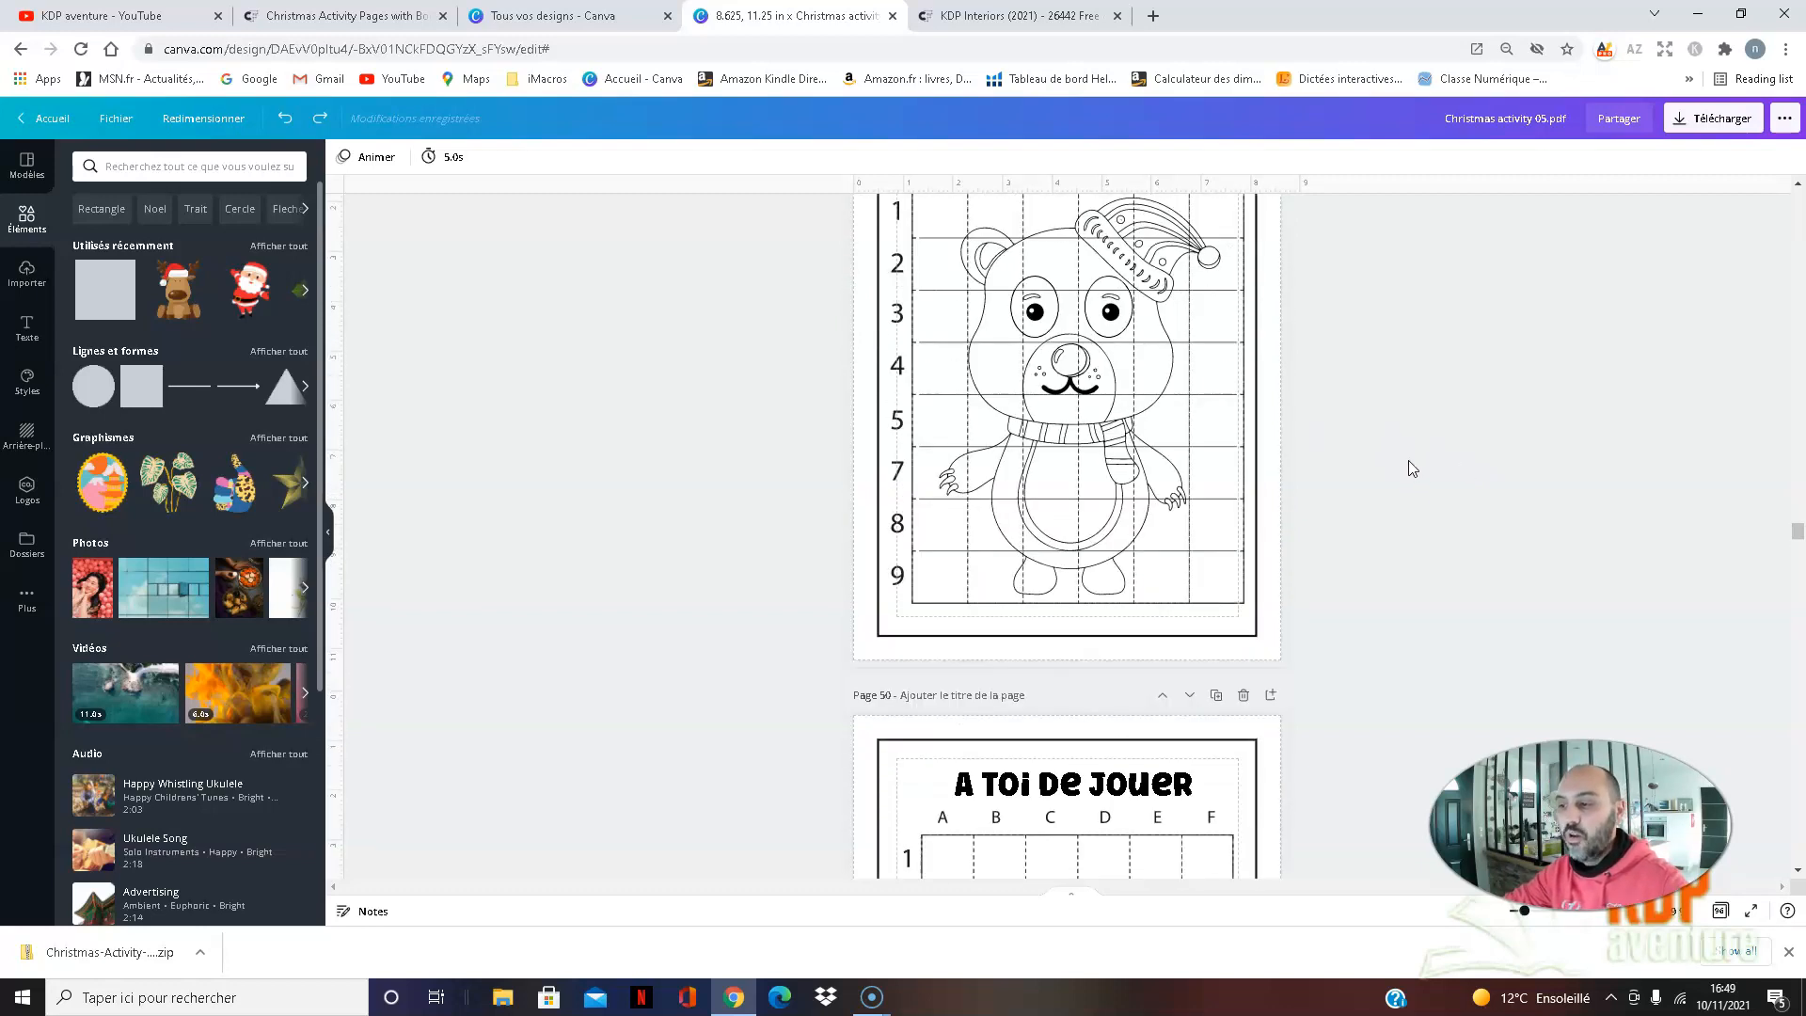
scroll(1390, 446, up, 3)
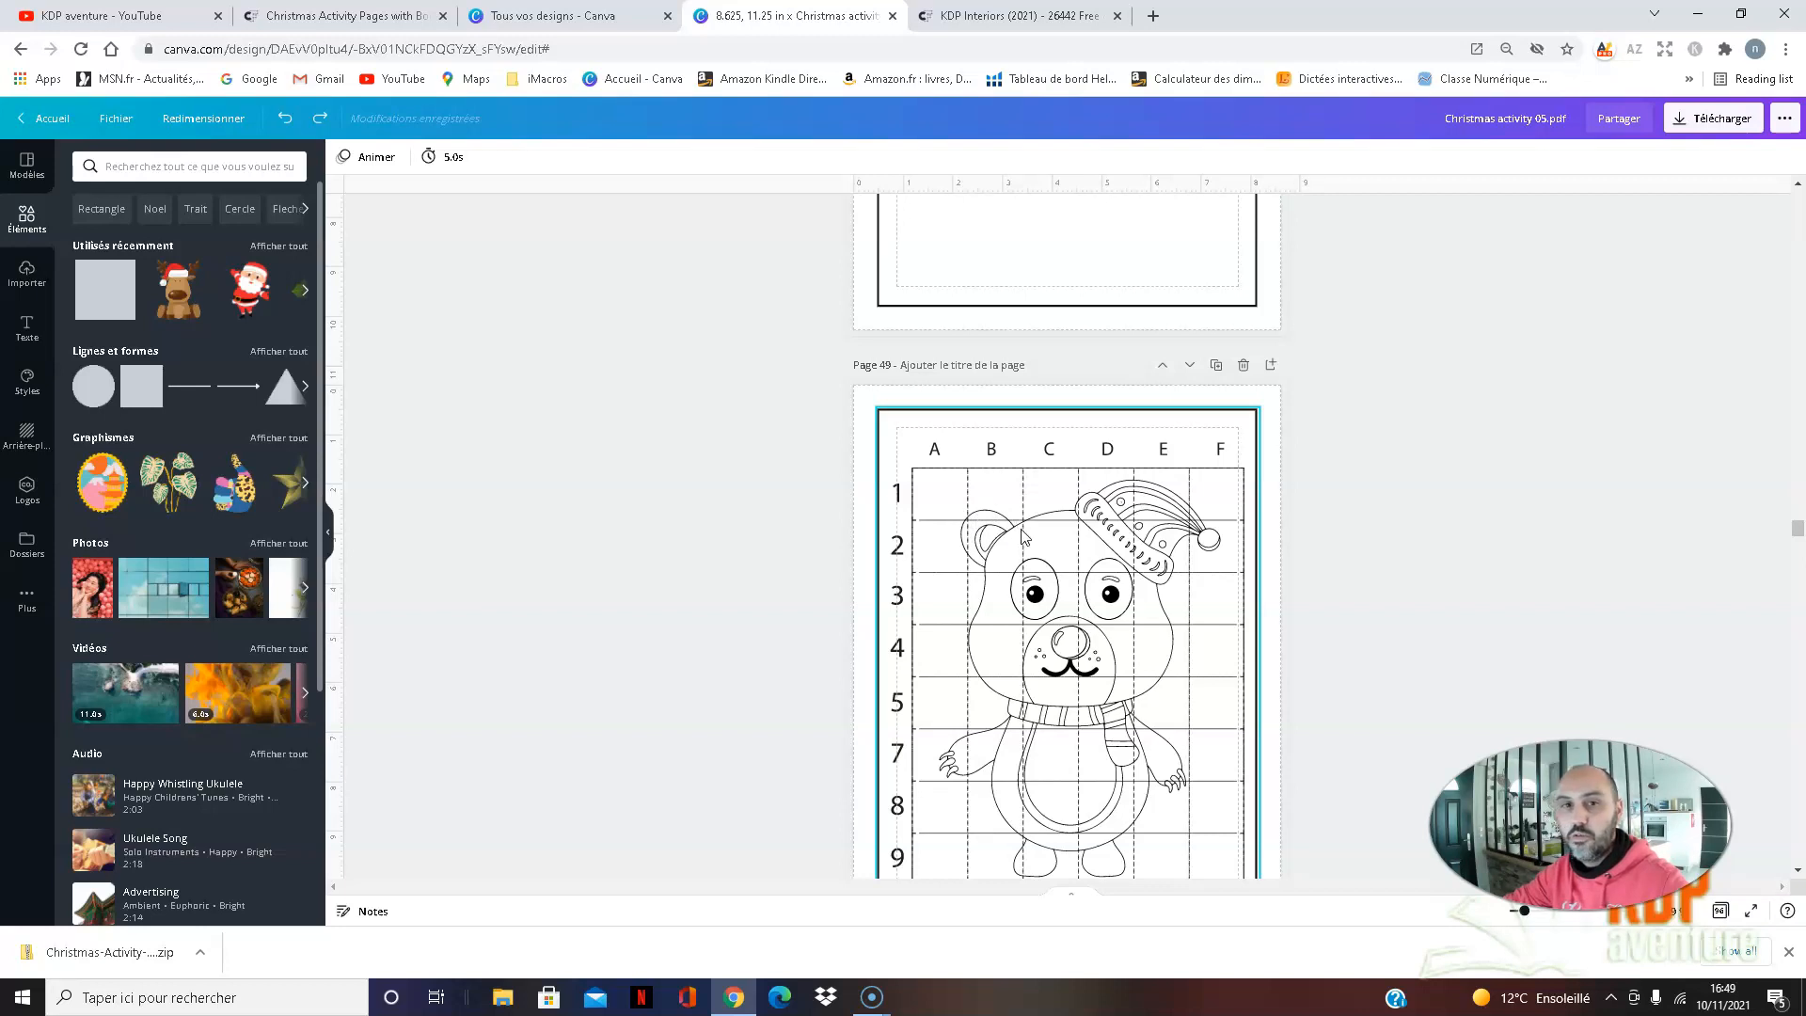
scroll(1345, 494, down, 4)
scroll(1434, 498, up, 1)
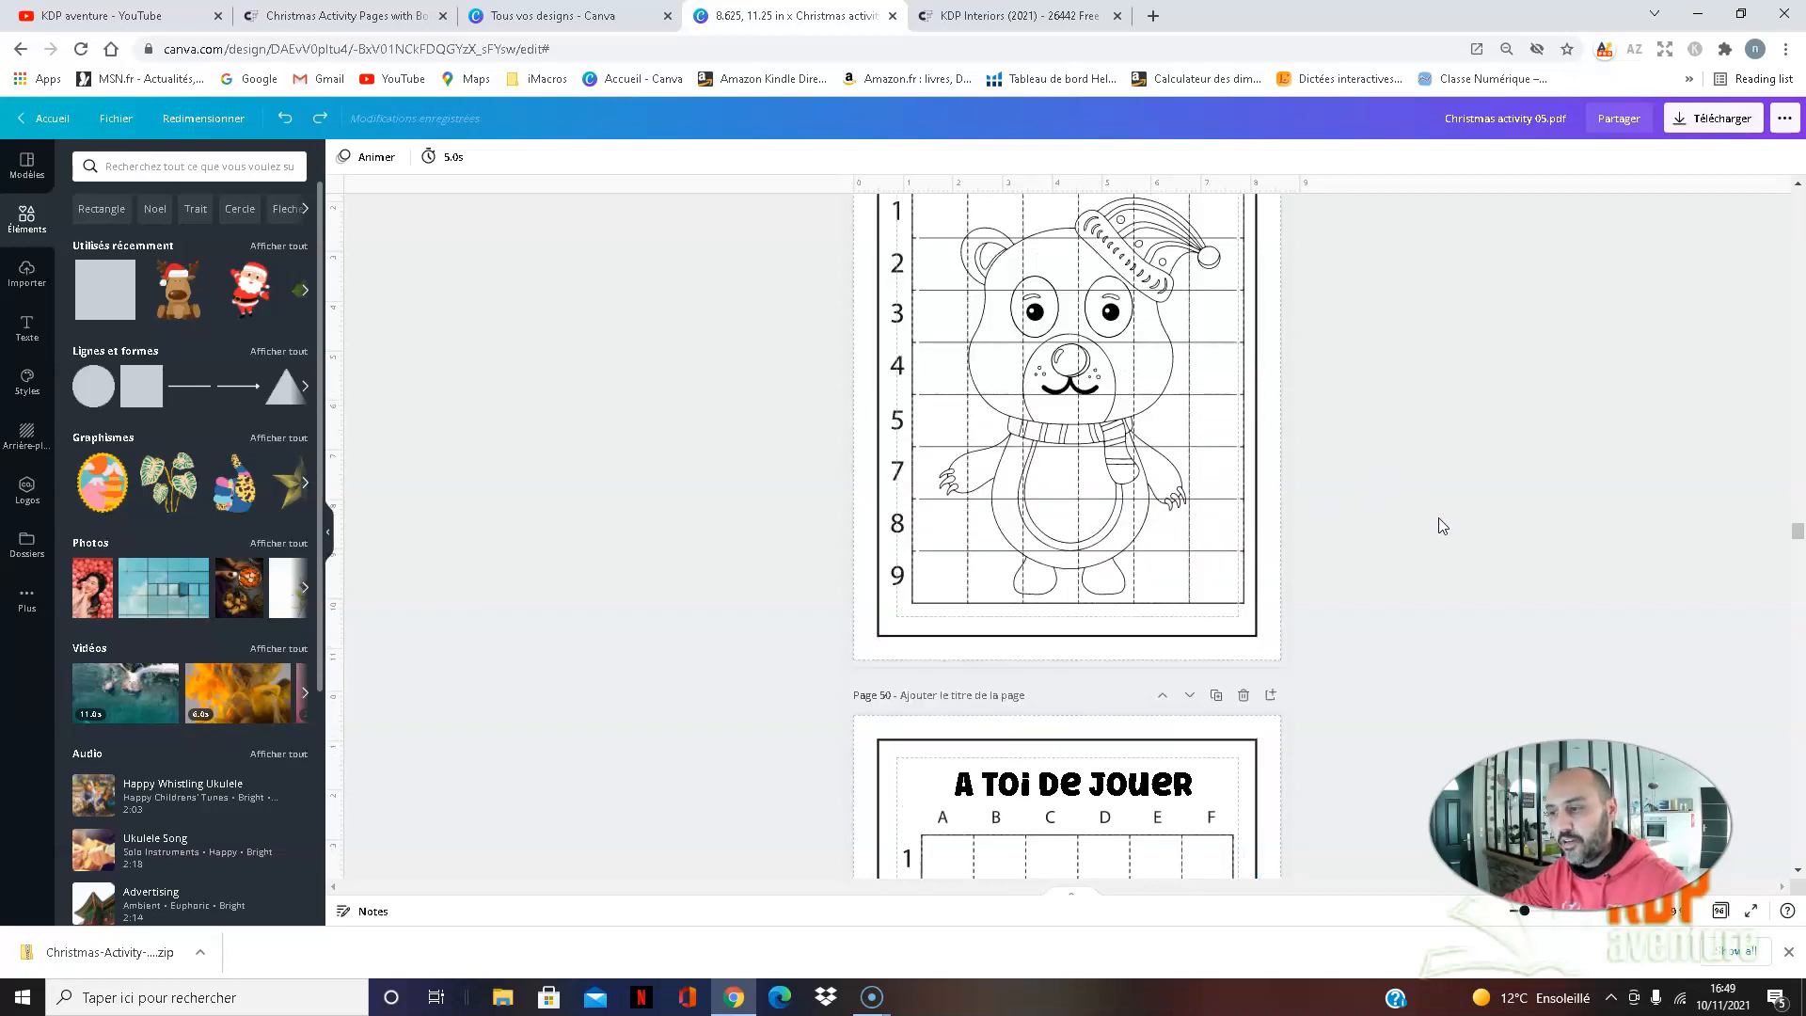
scroll(1442, 525, up, 2)
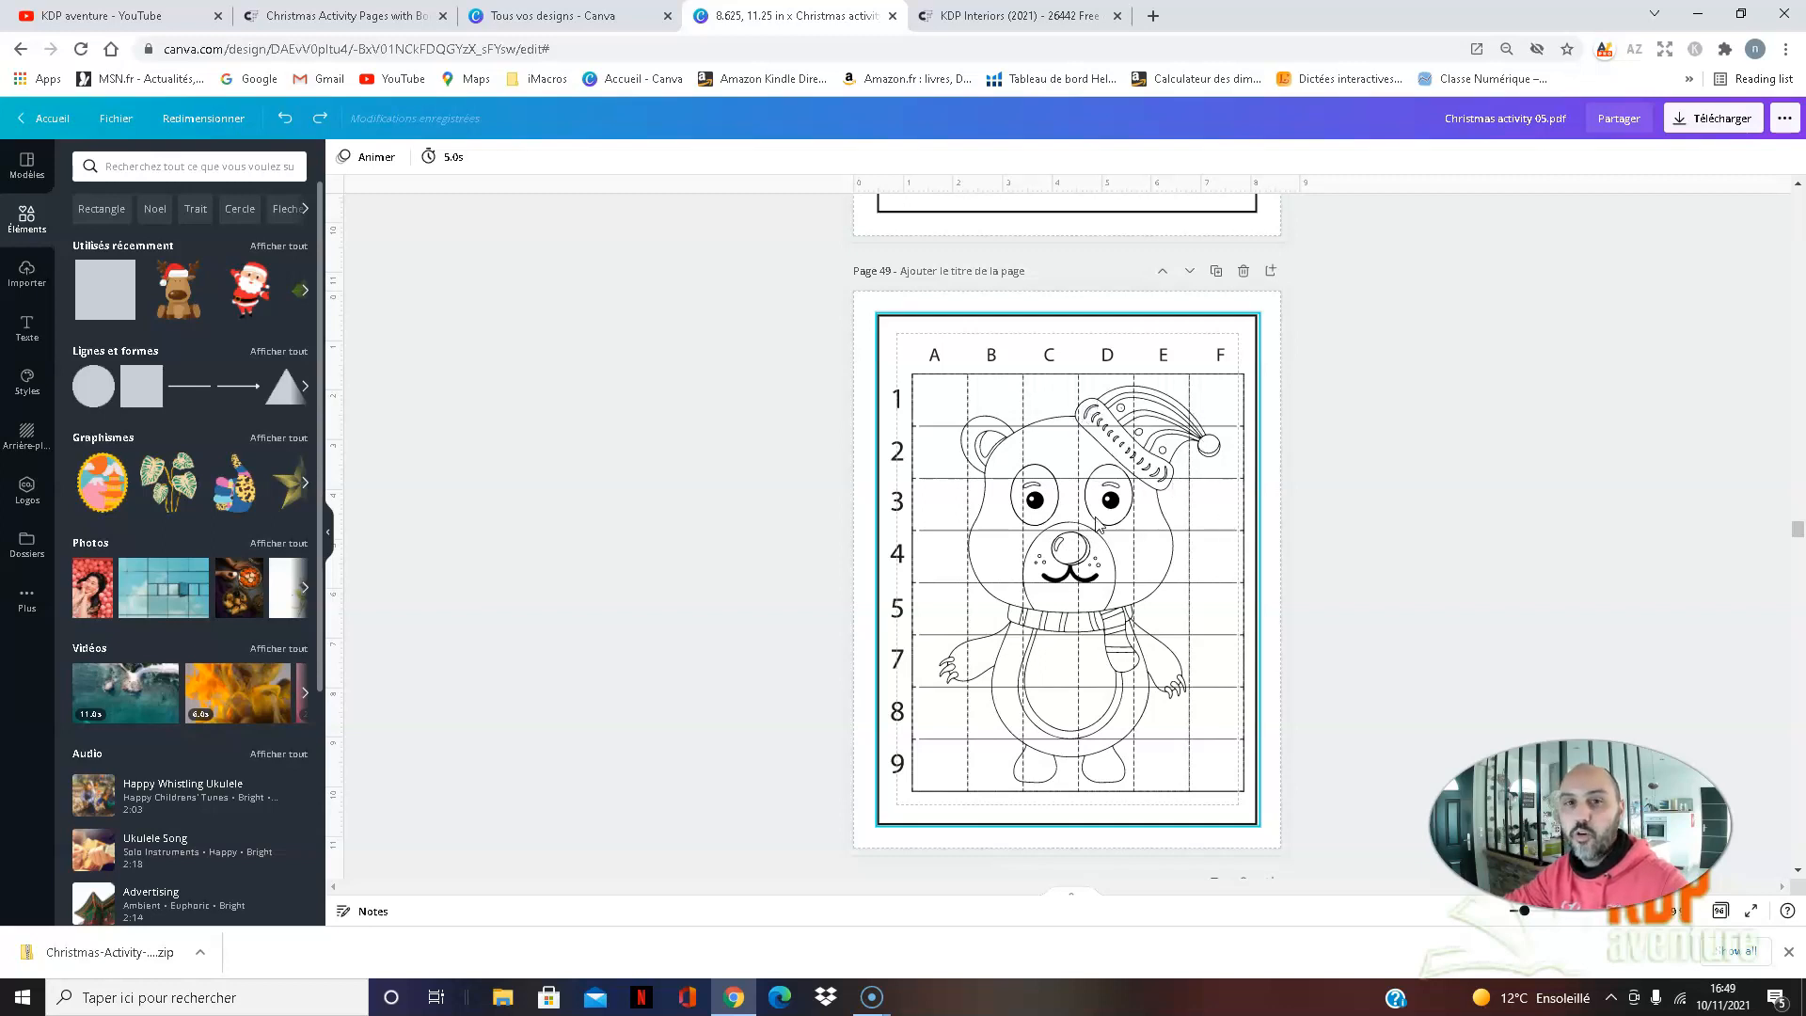
scroll(1213, 527, down, 4)
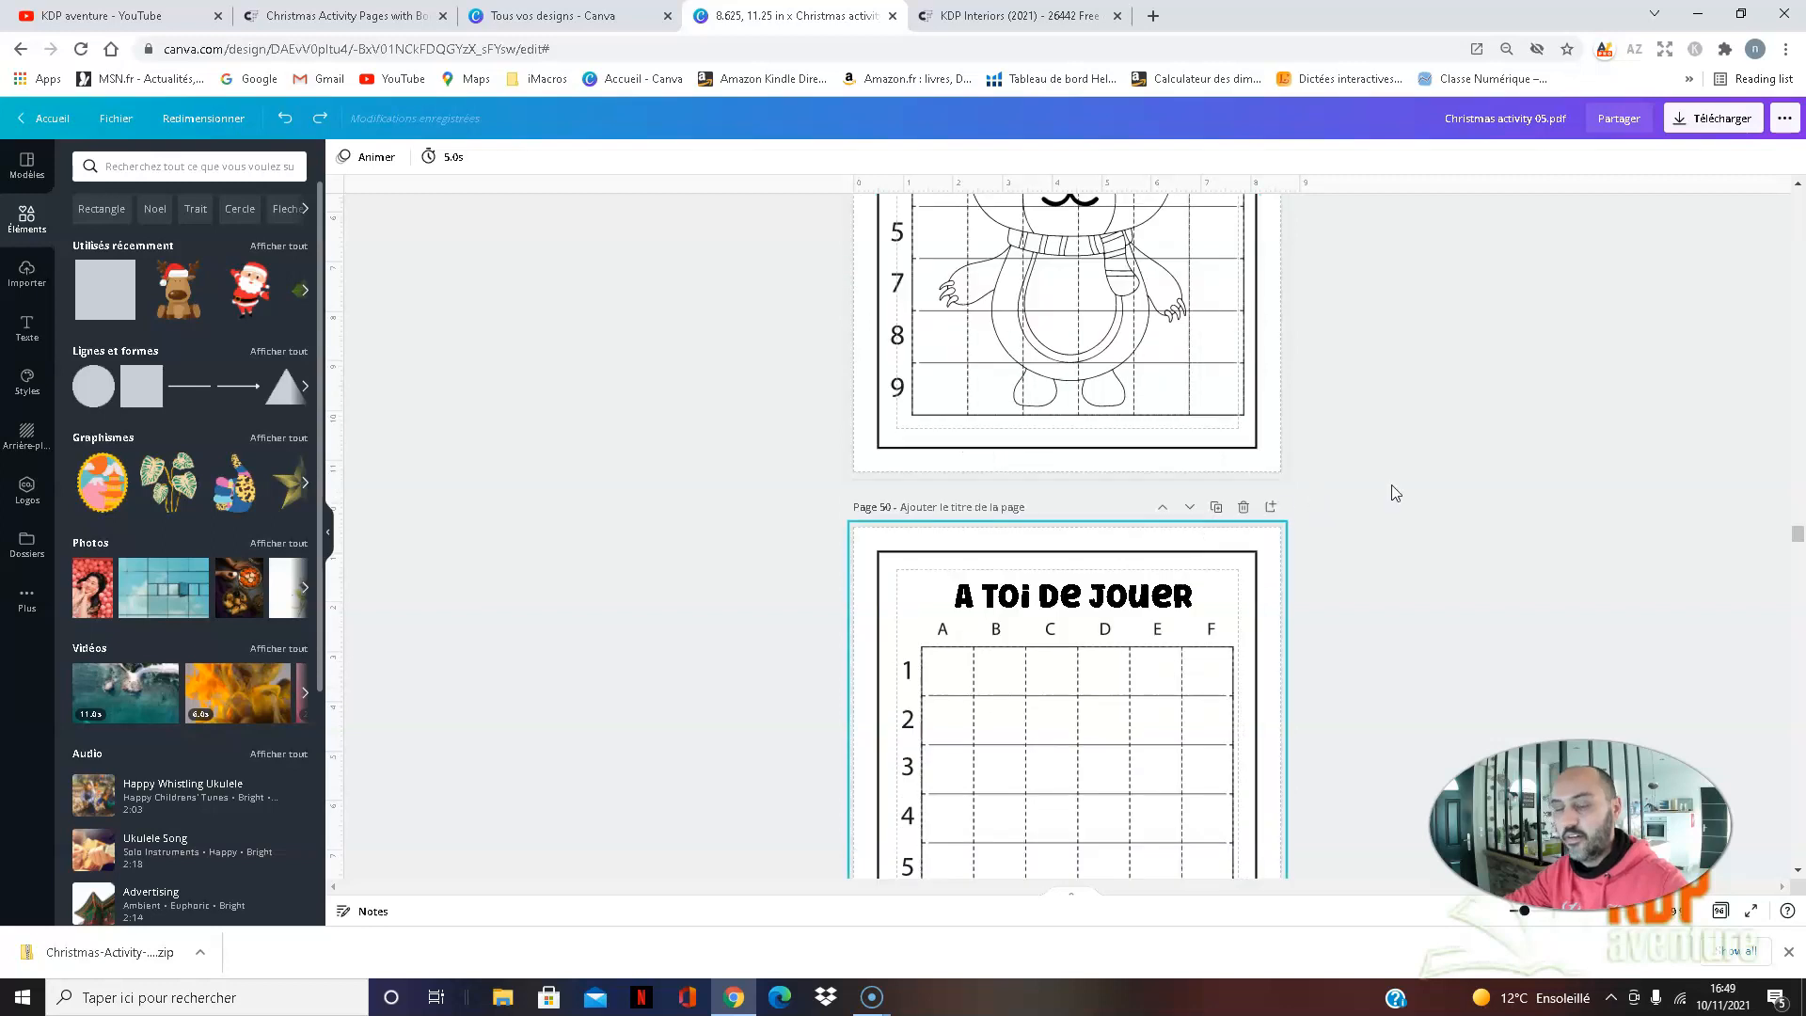
scroll(1386, 478, down, 5)
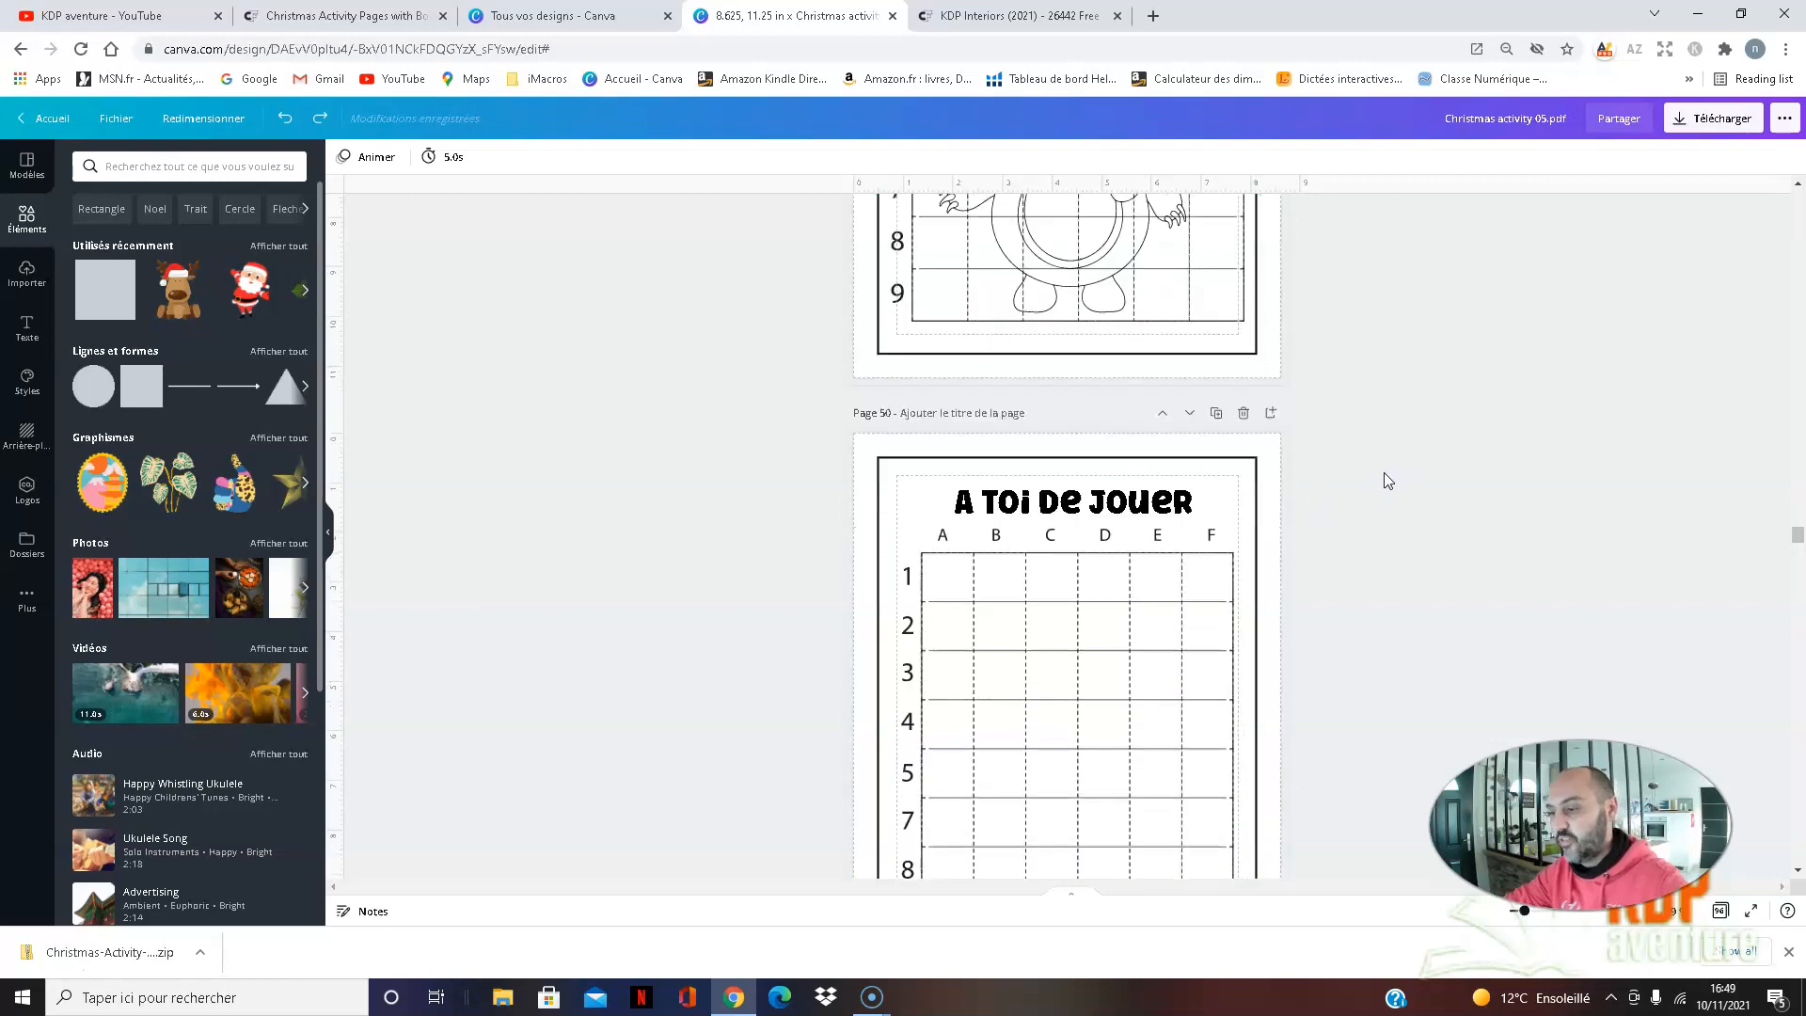
scroll(1378, 496, up, 10)
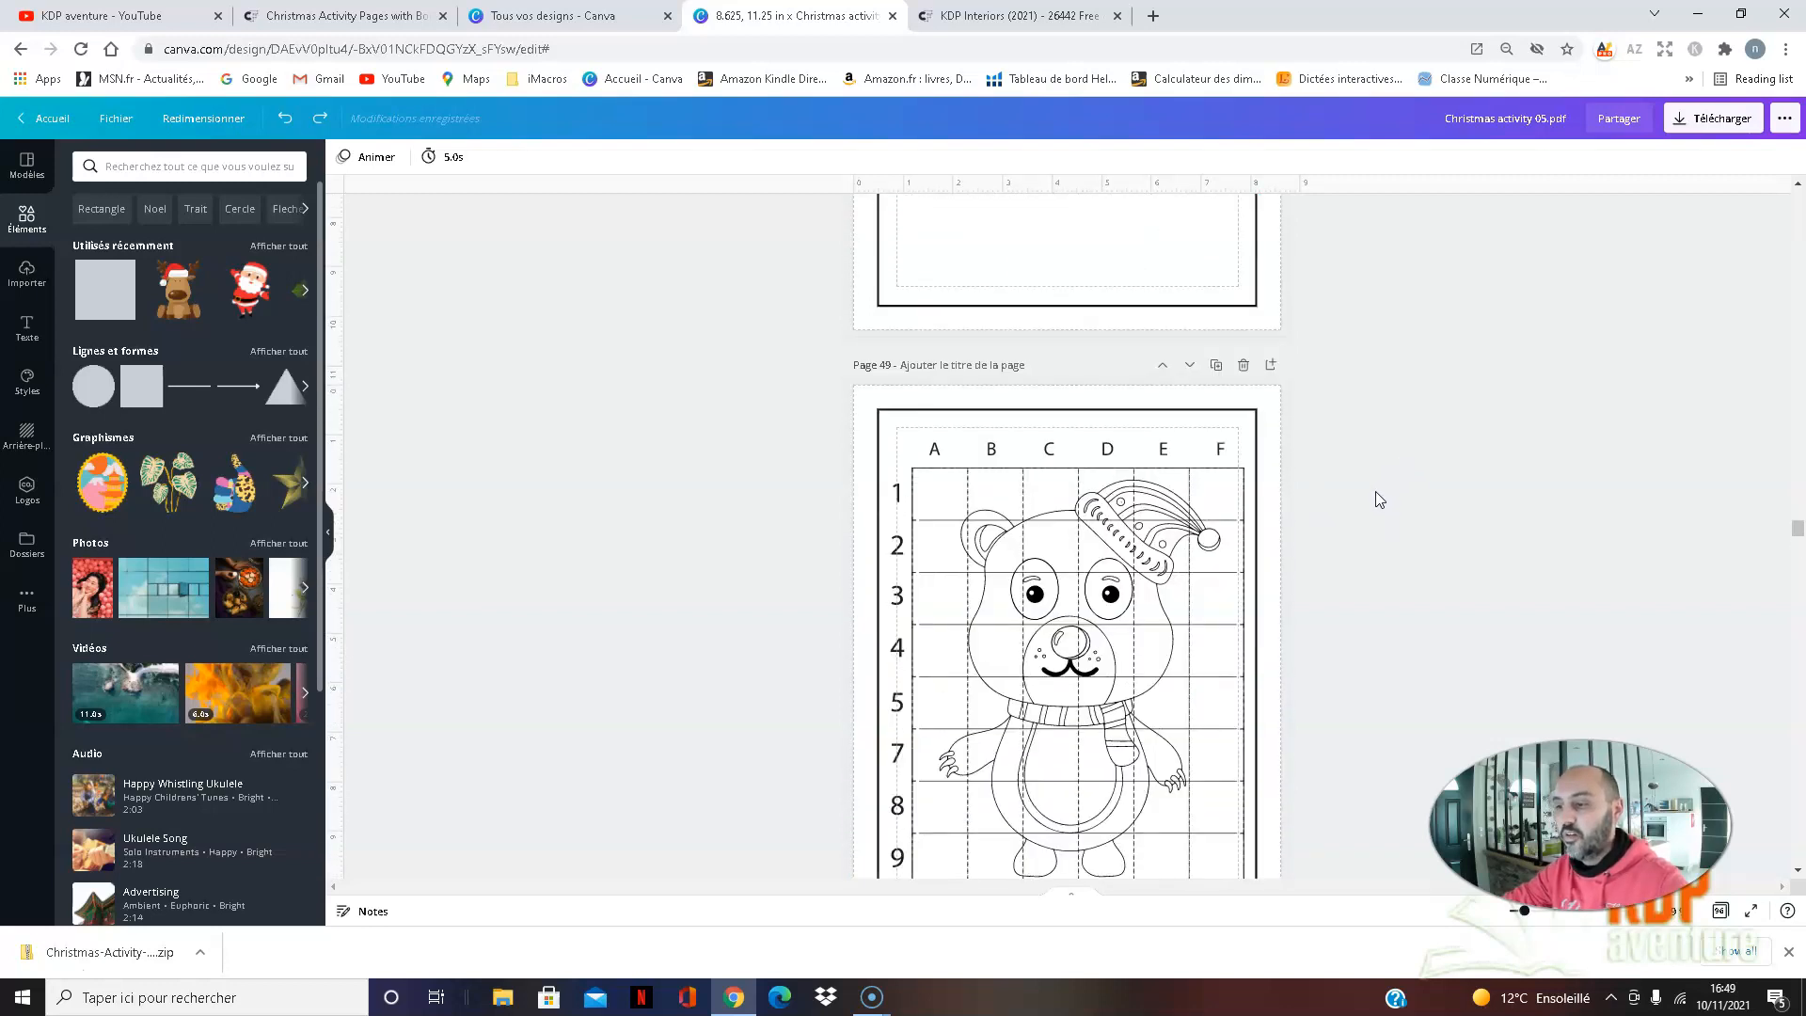
scroll(1369, 487, down, 1)
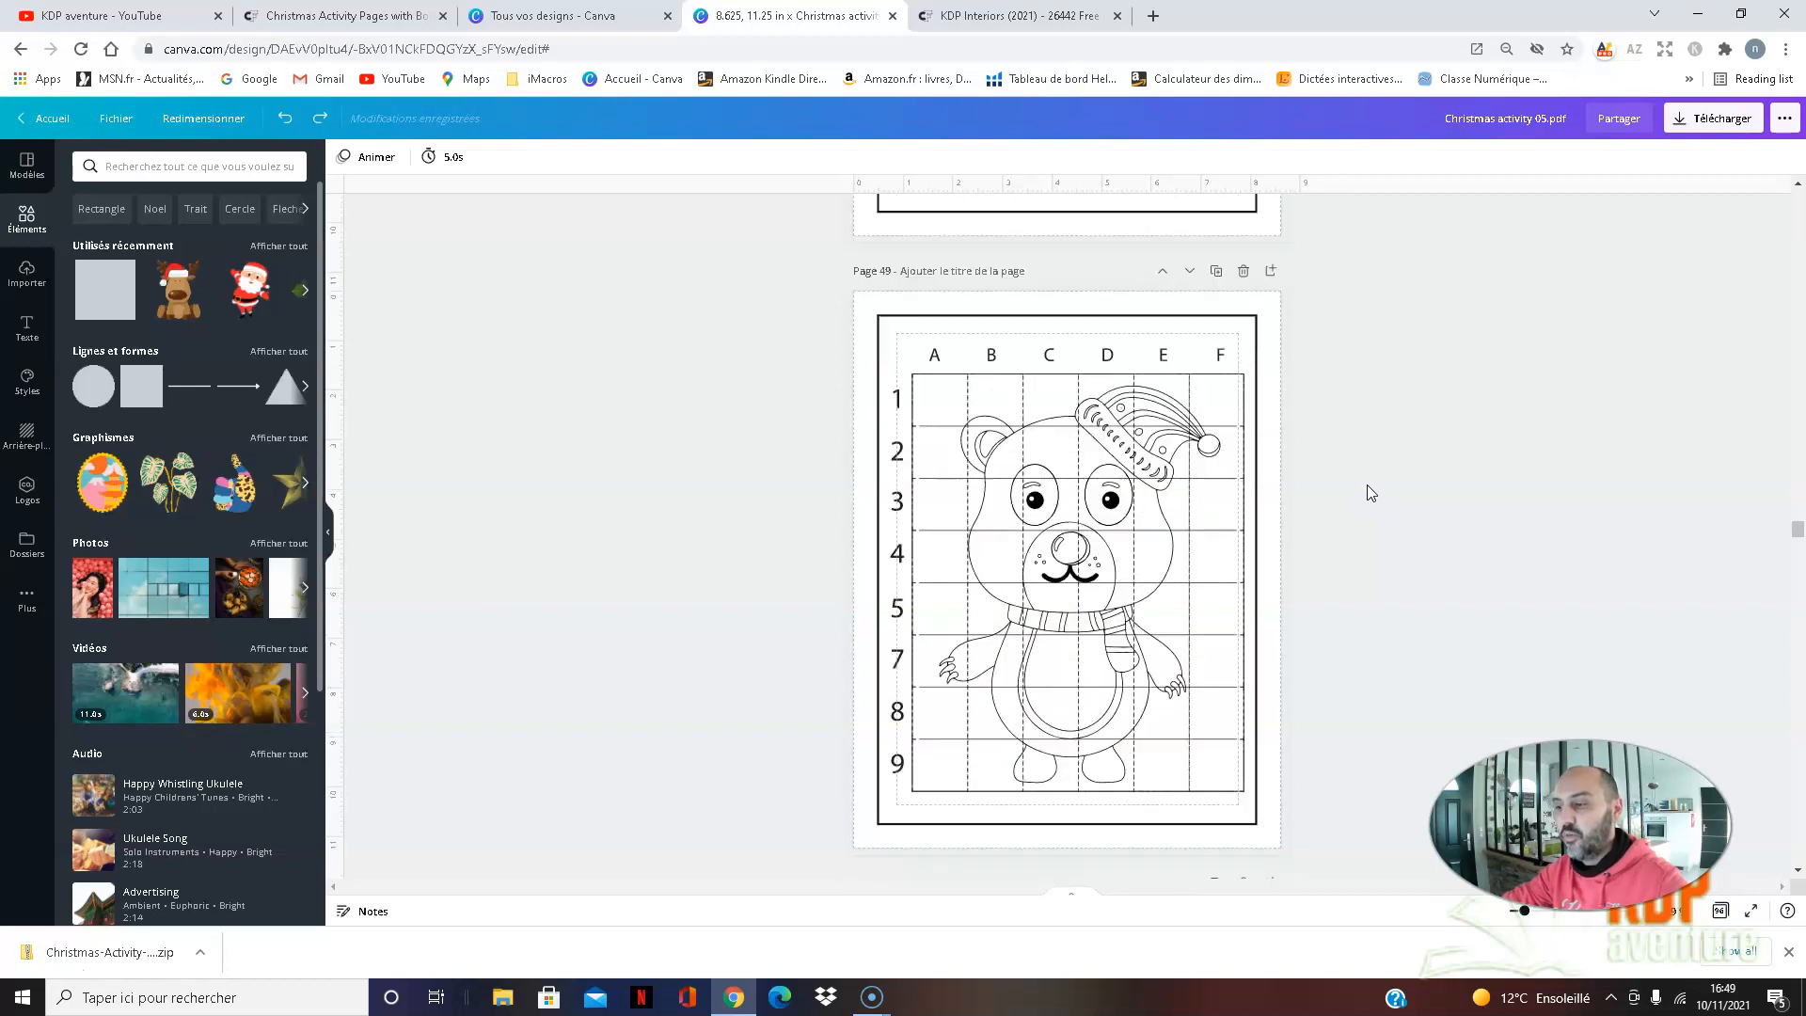
scroll(1370, 492, down, 3)
scroll(1354, 479, down, 5)
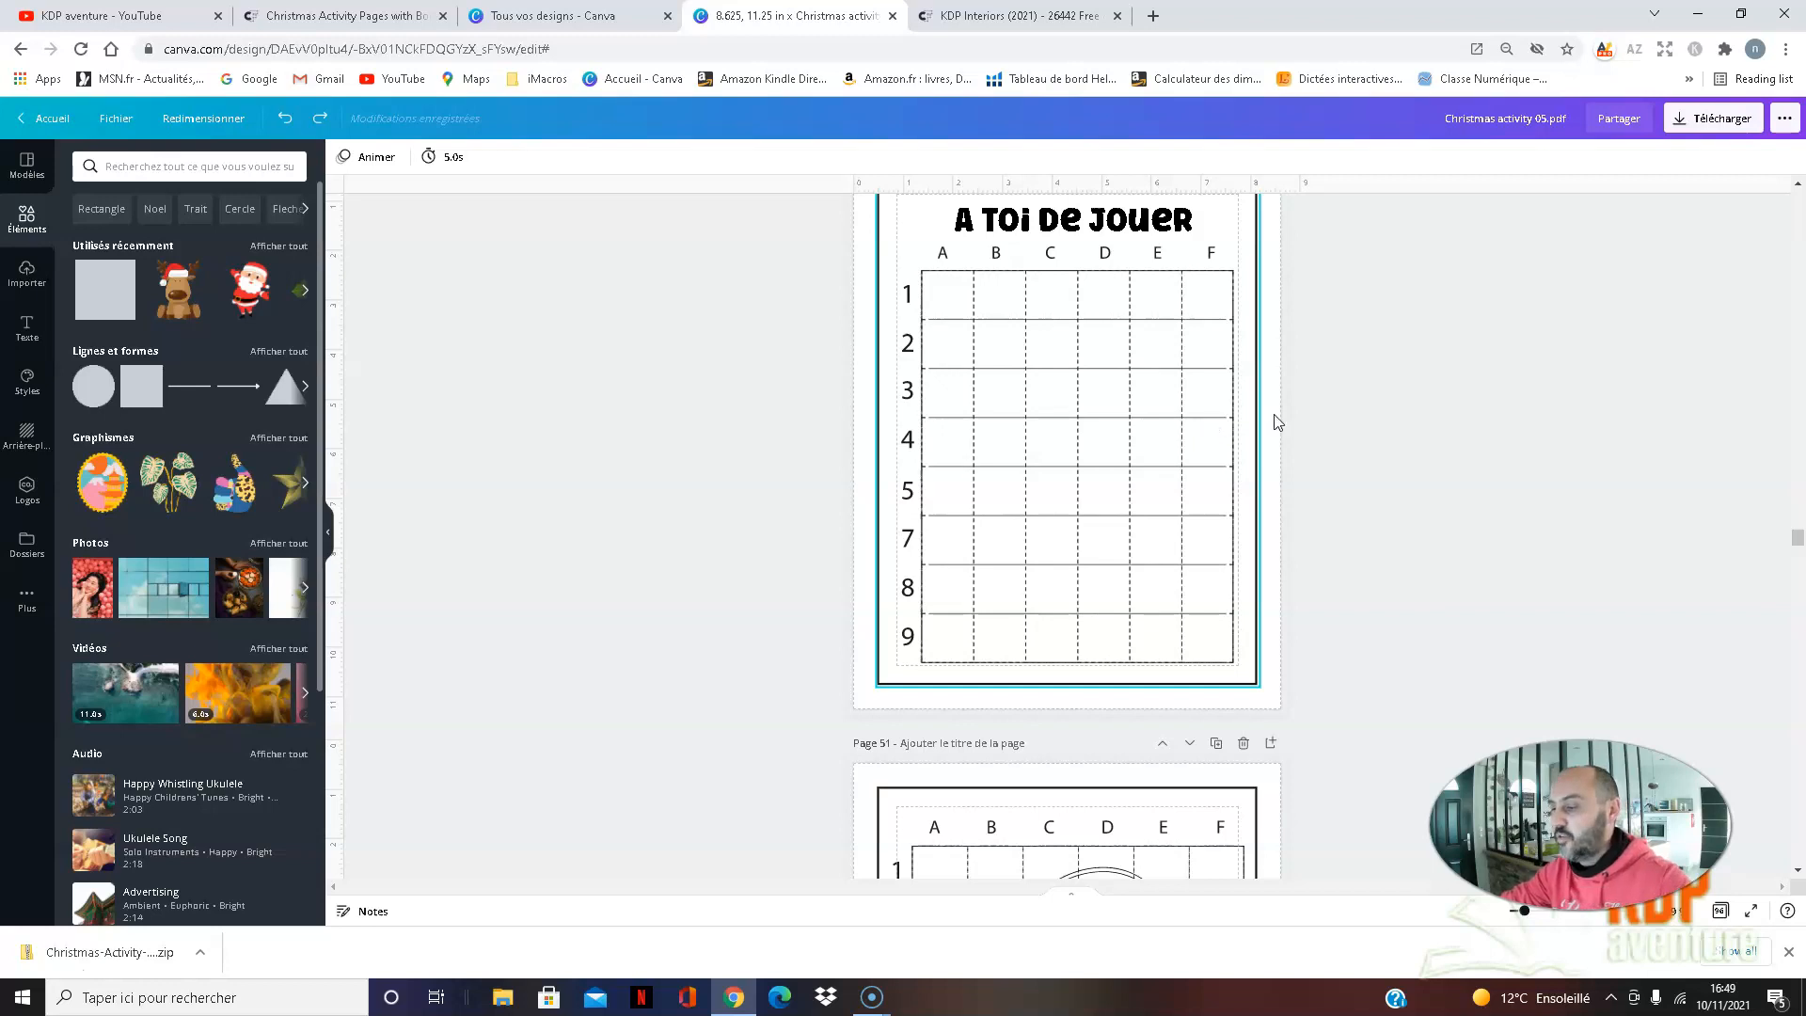
scroll(1396, 489, up, 3)
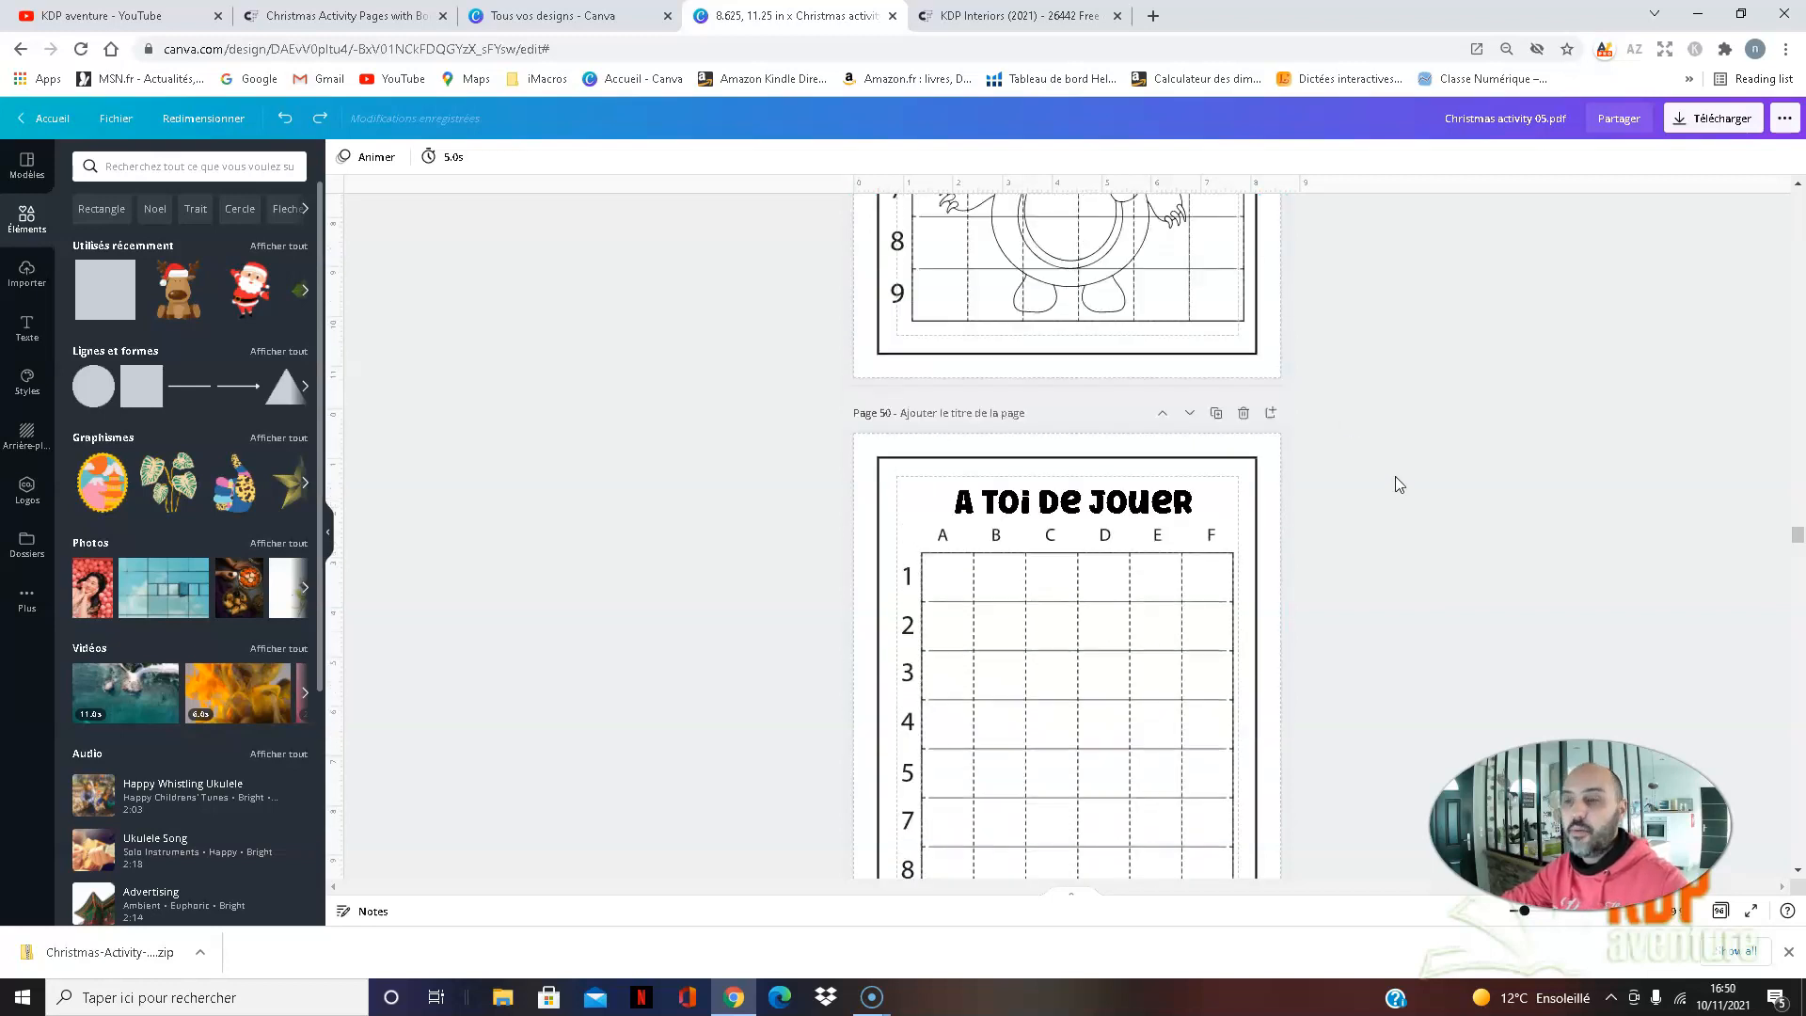
scroll(1396, 484, down, 4)
scroll(1386, 463, up, 3)
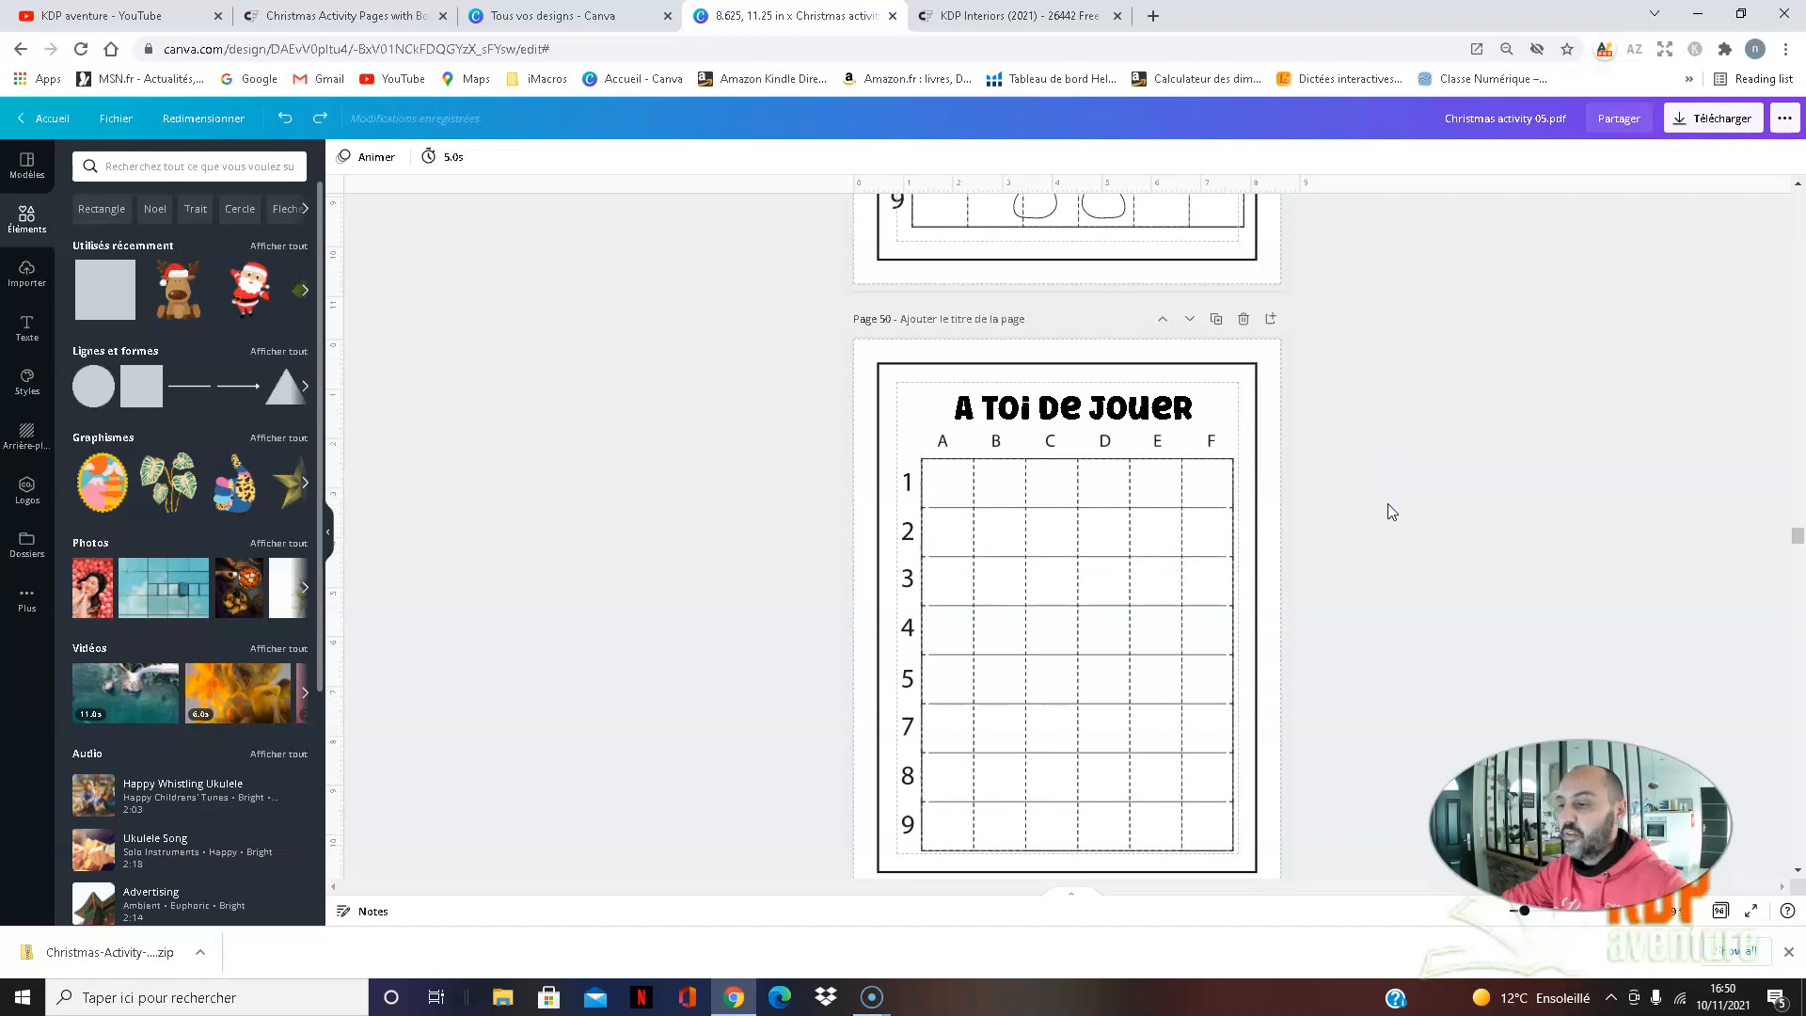
scroll(1391, 511, up, 5)
scroll(1391, 511, down, 5)
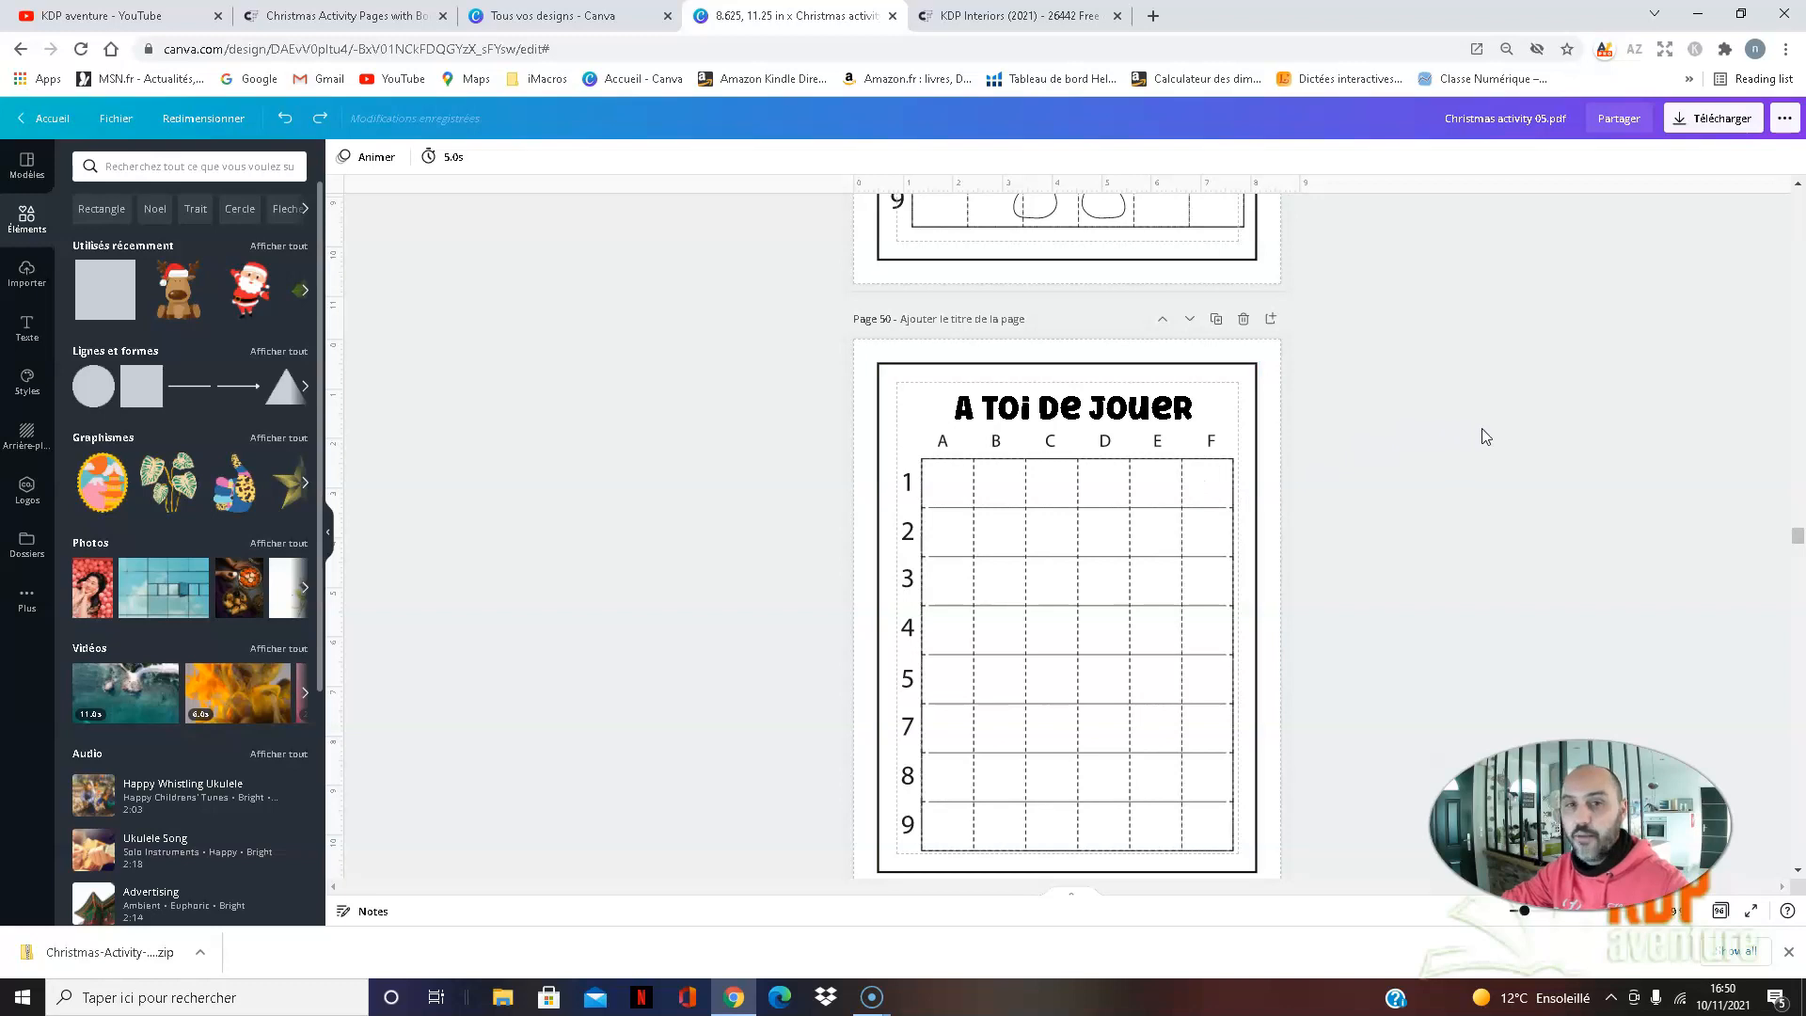
- Remove the "A toi de jouer" title and its white cover on page 50 to expose "YOUR TURN", and undo both removals
click(1175, 412)
key(Delete)
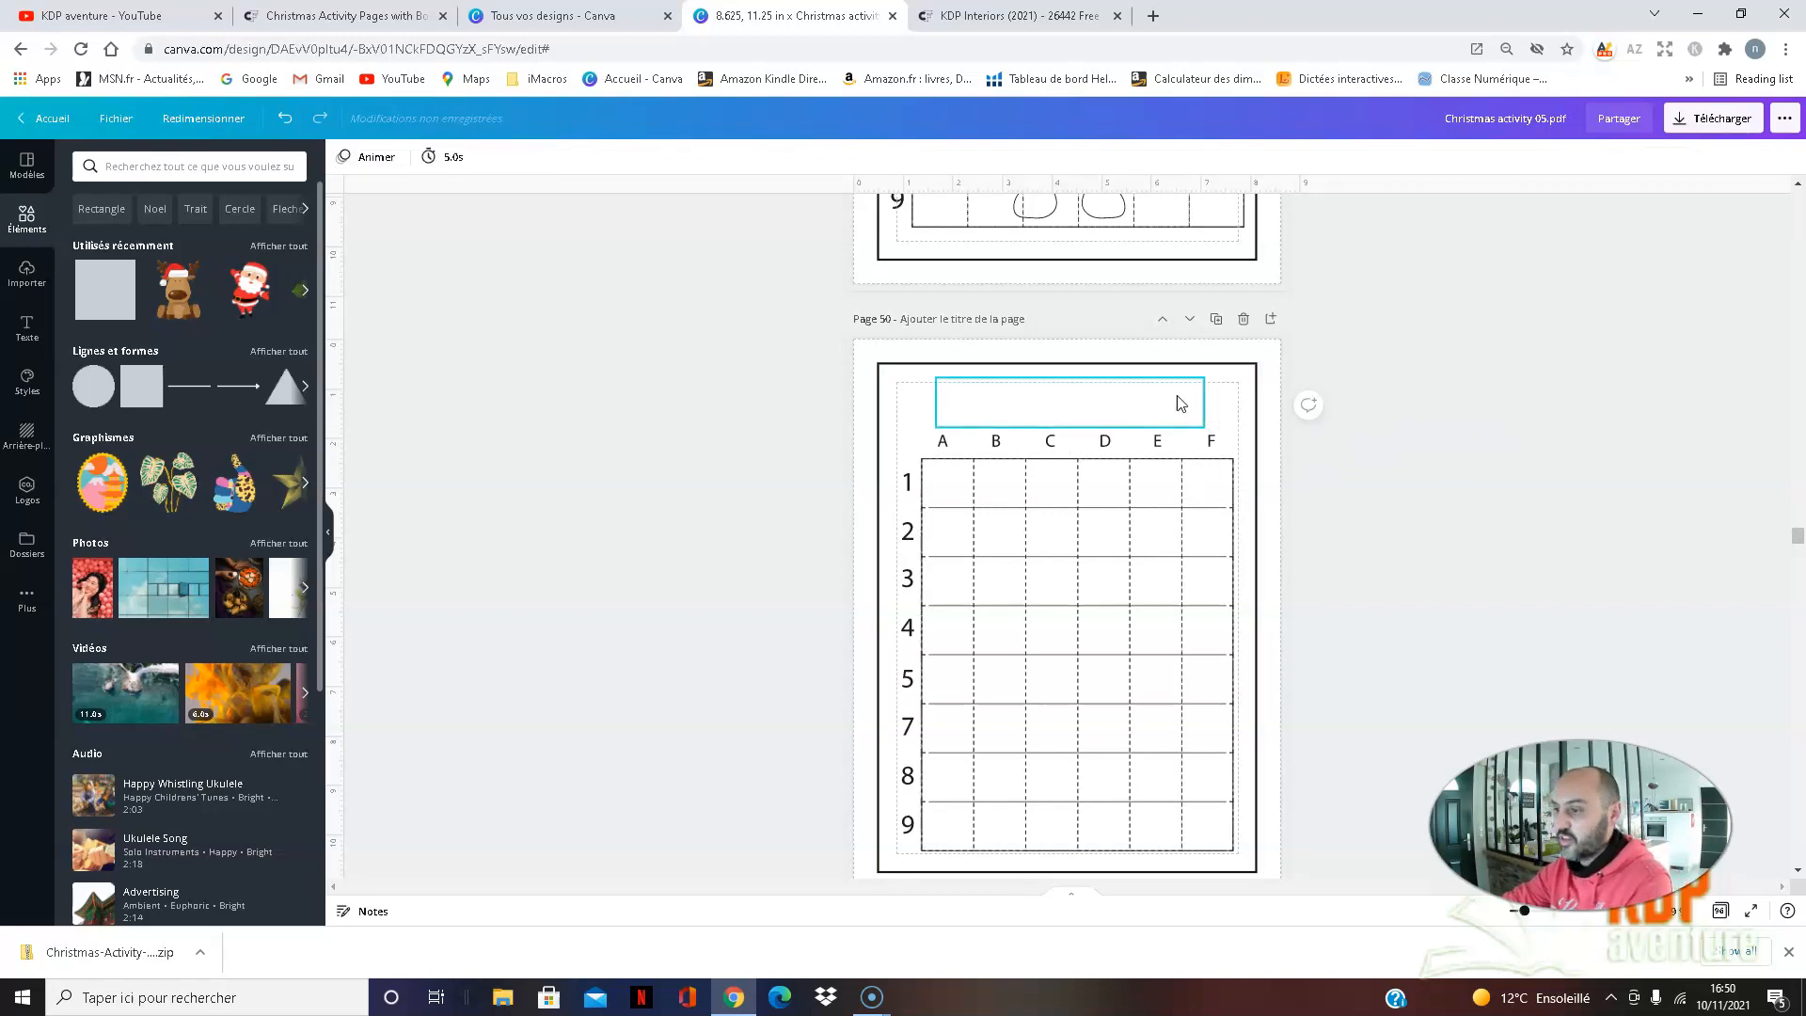
text(YOUR TURN)
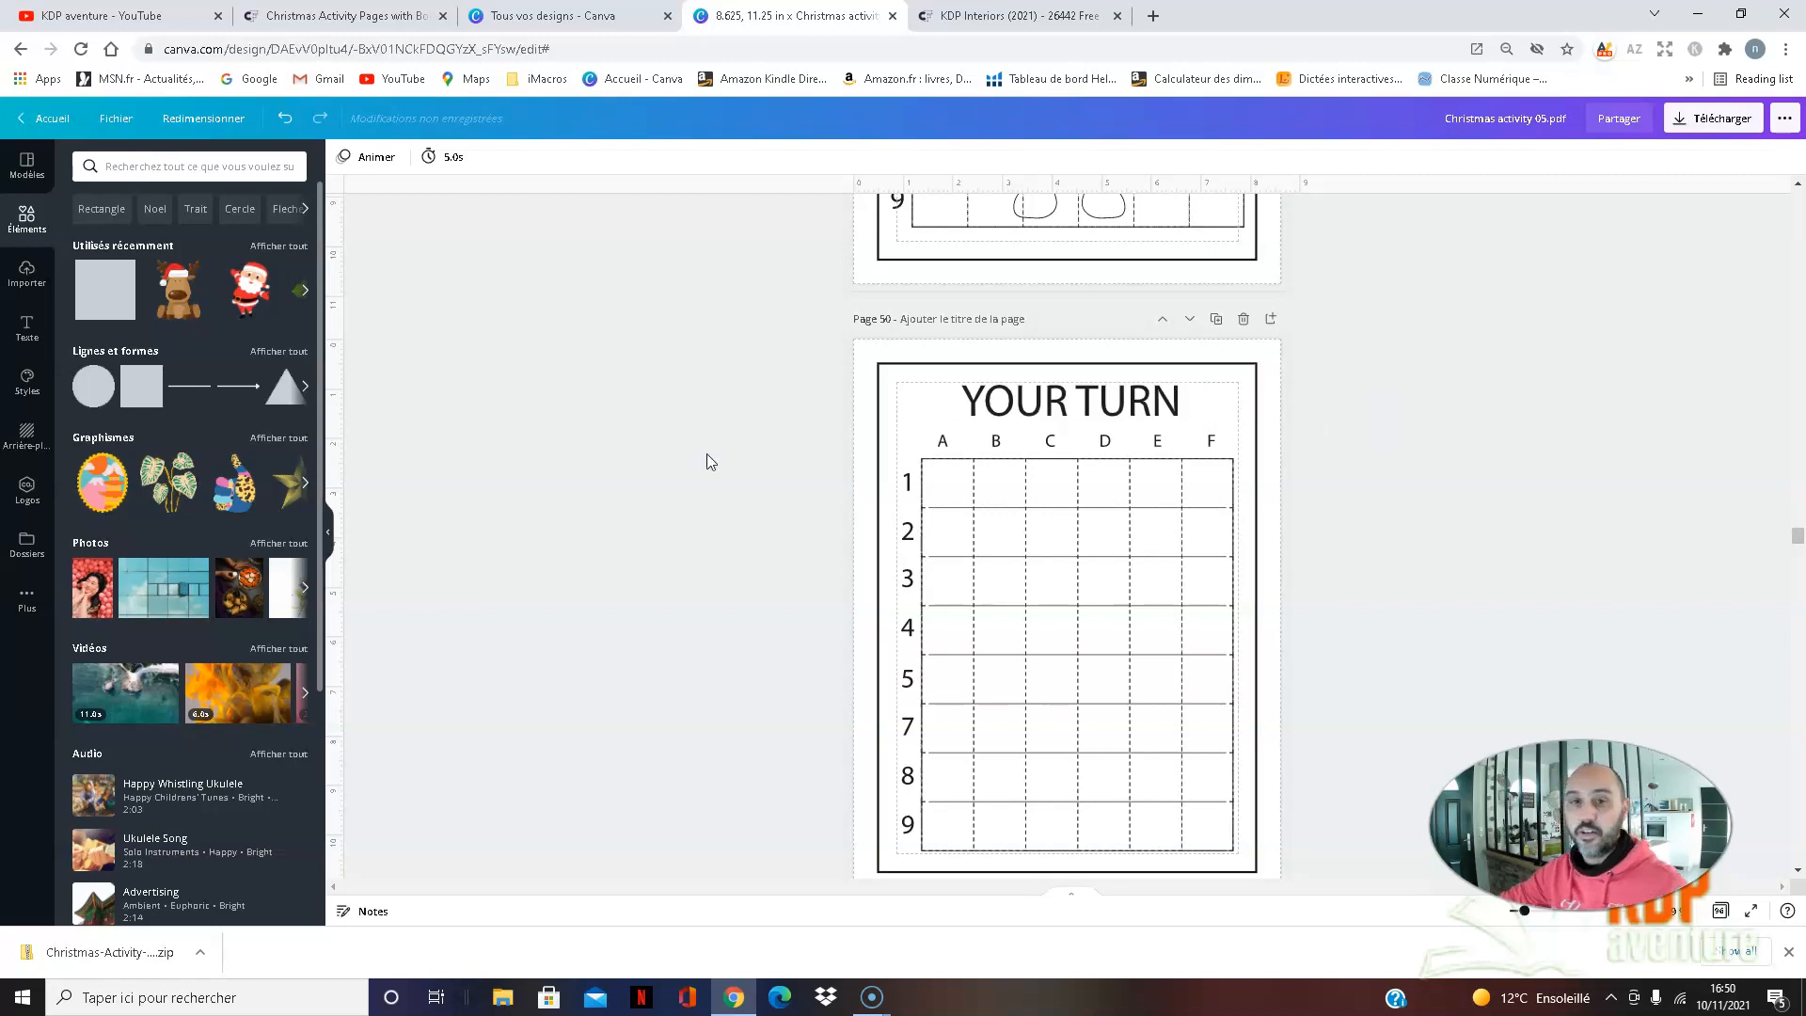
click(285, 119)
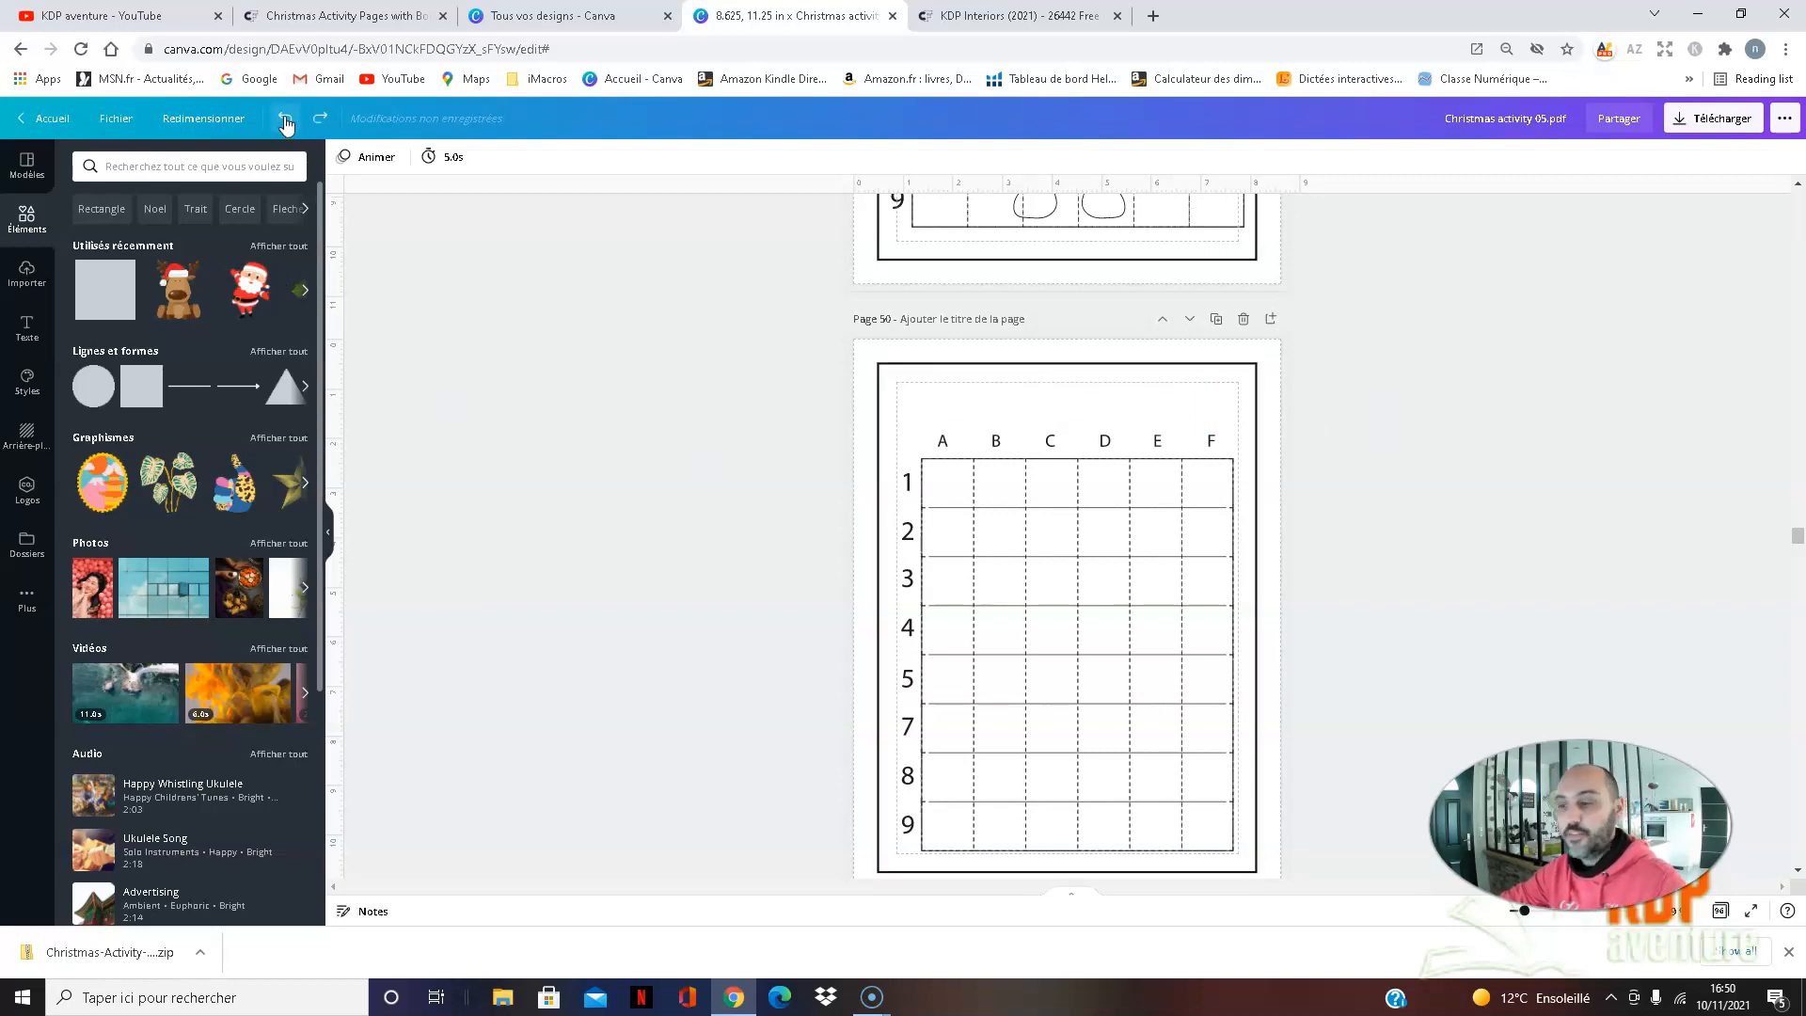
click(285, 120)
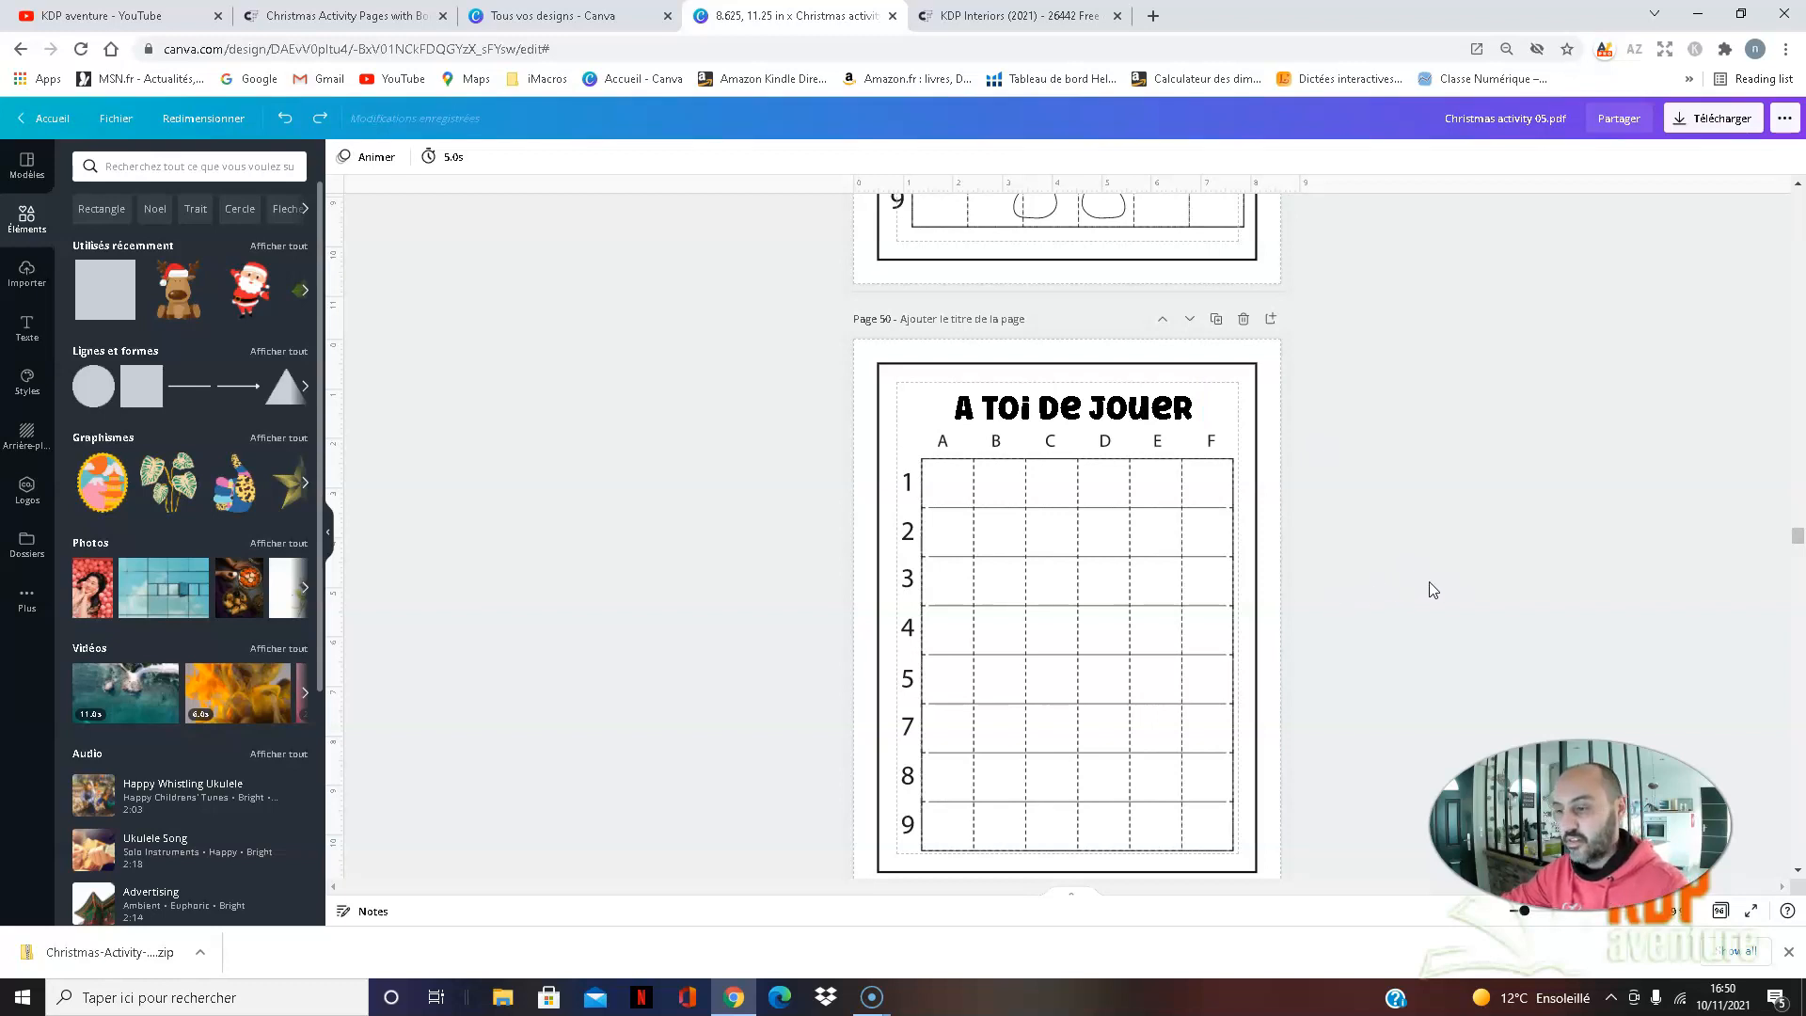
- Review the grid drawing pages and their "A toi de jouer" grids from page 51 to the snowman on page 66
scroll(1430, 582, down, 5)
scroll(1415, 576, down, 4)
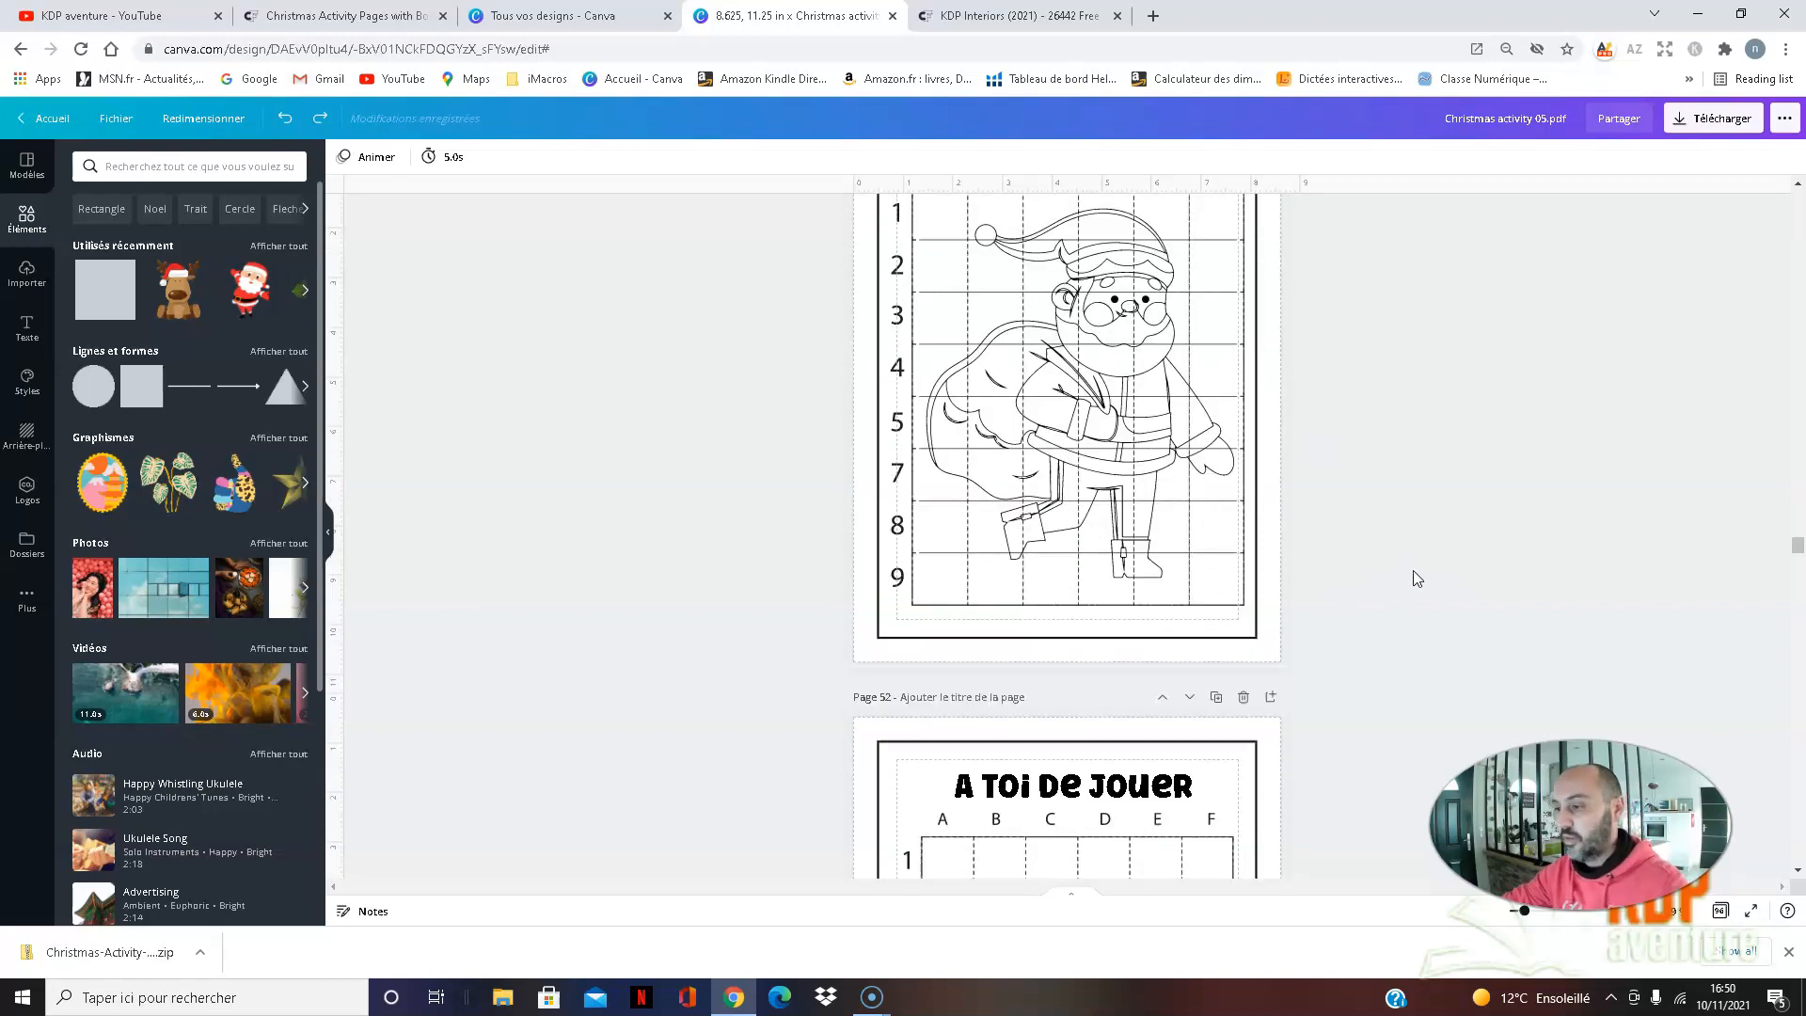
scroll(1407, 572, down, 5)
scroll(1397, 562, down, 6)
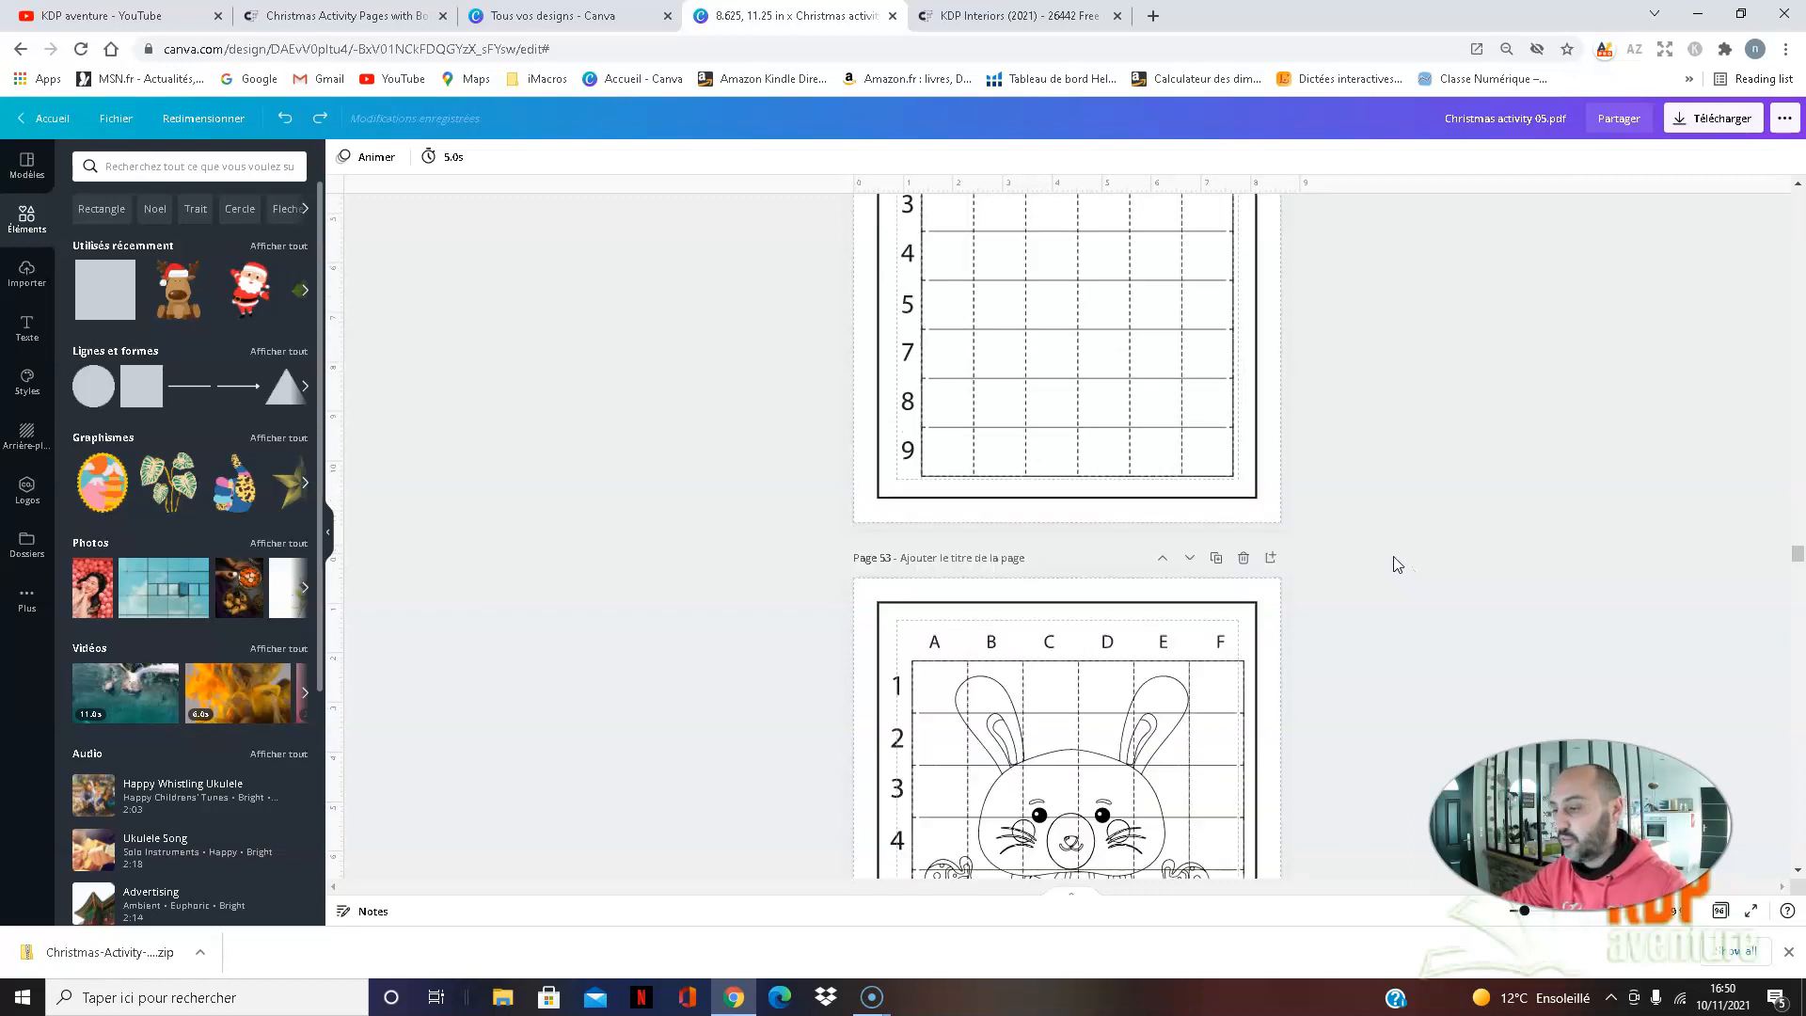
scroll(1390, 549, down, 15)
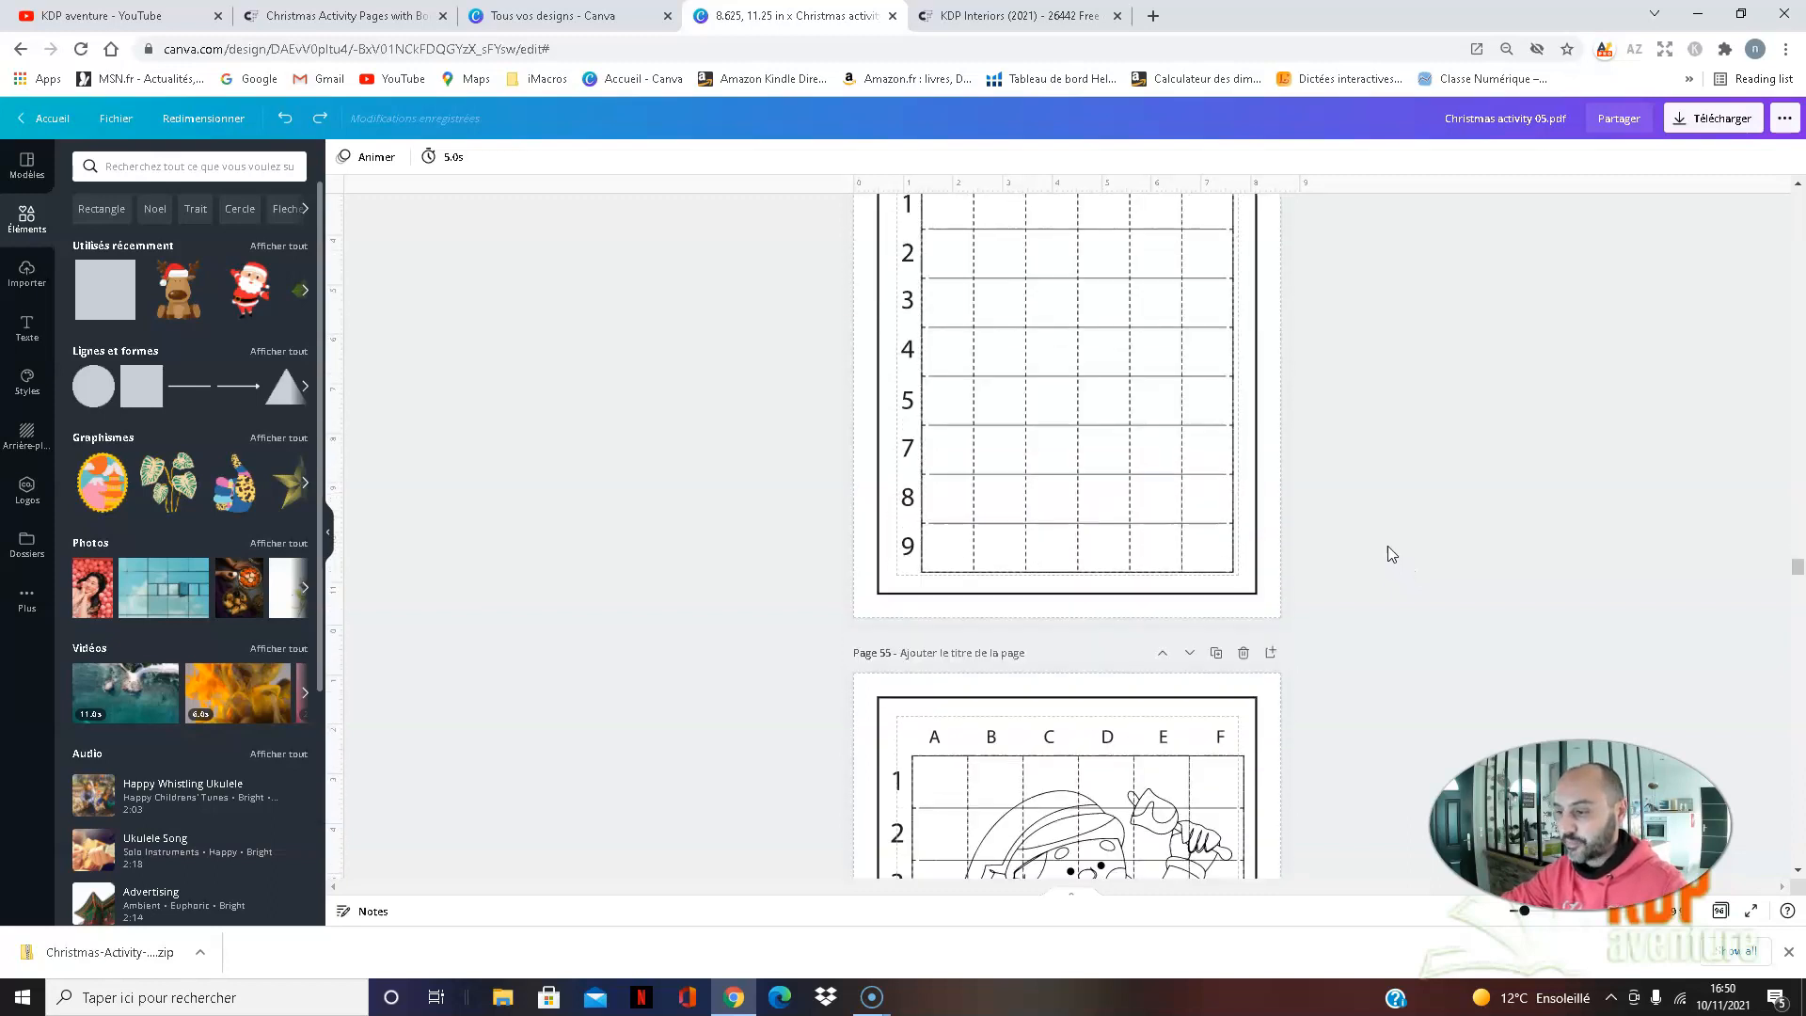
scroll(1389, 550, down, 12)
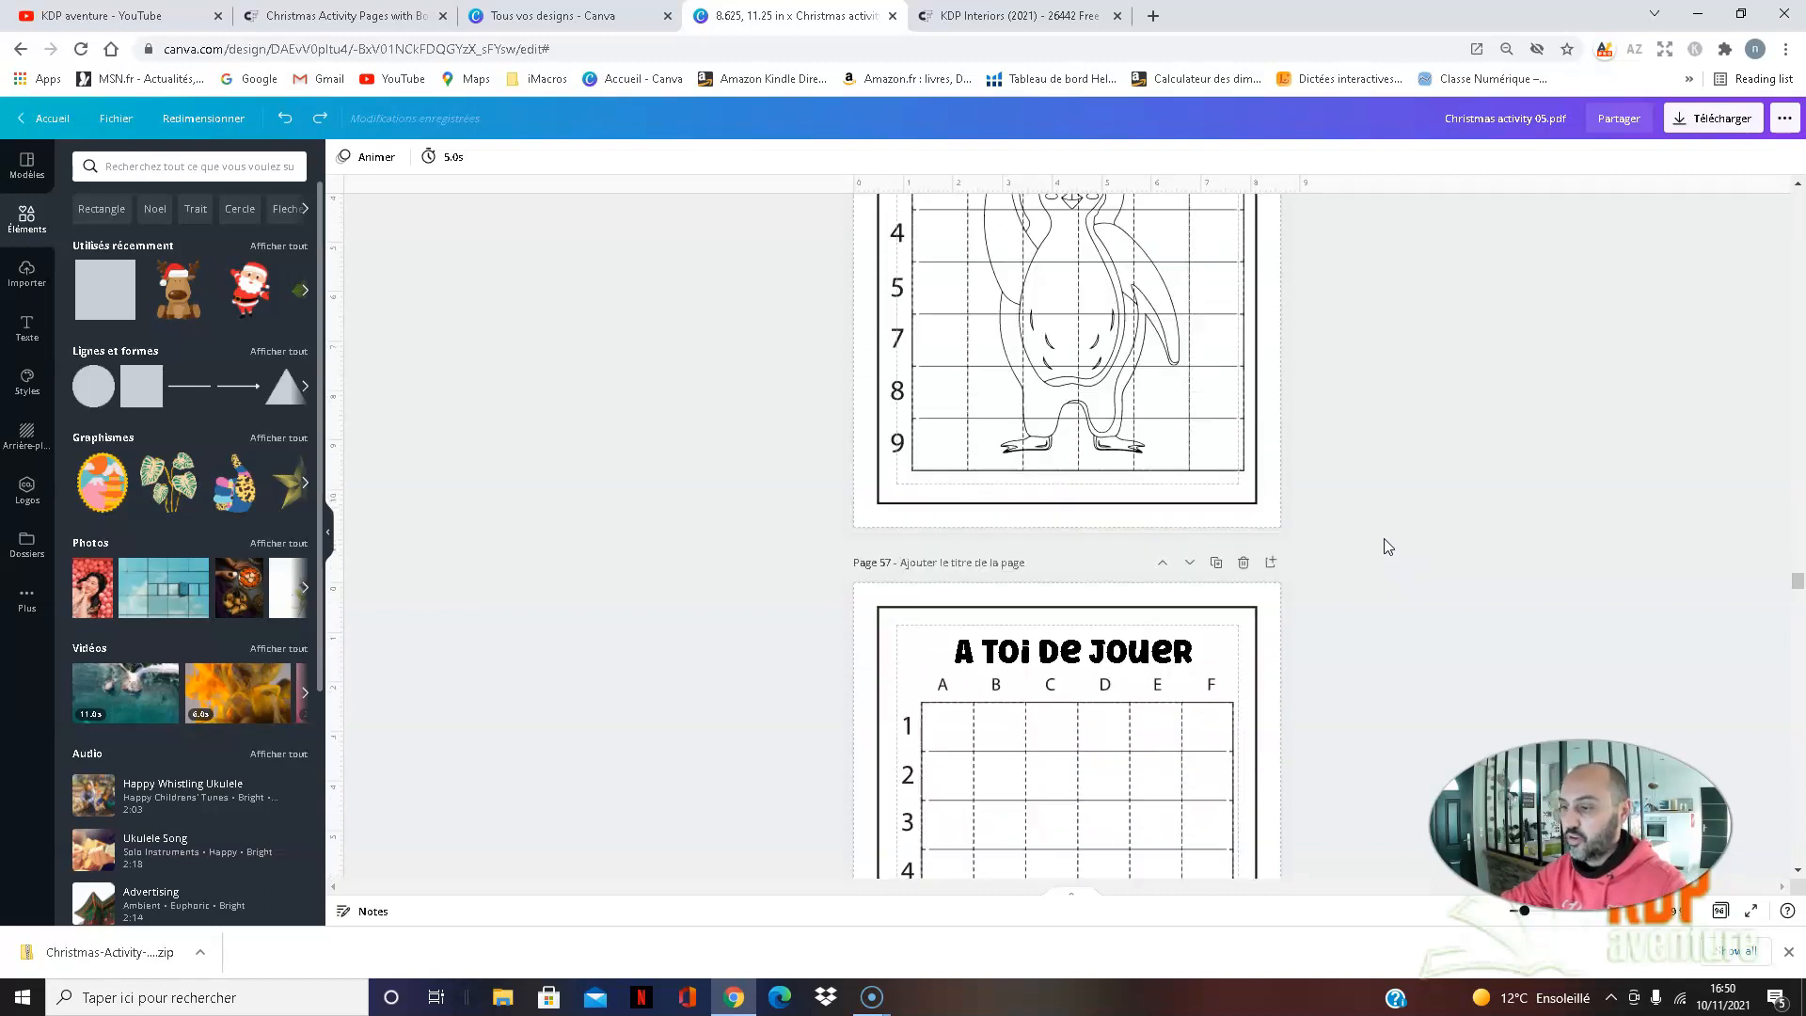
scroll(1383, 539, down, 5)
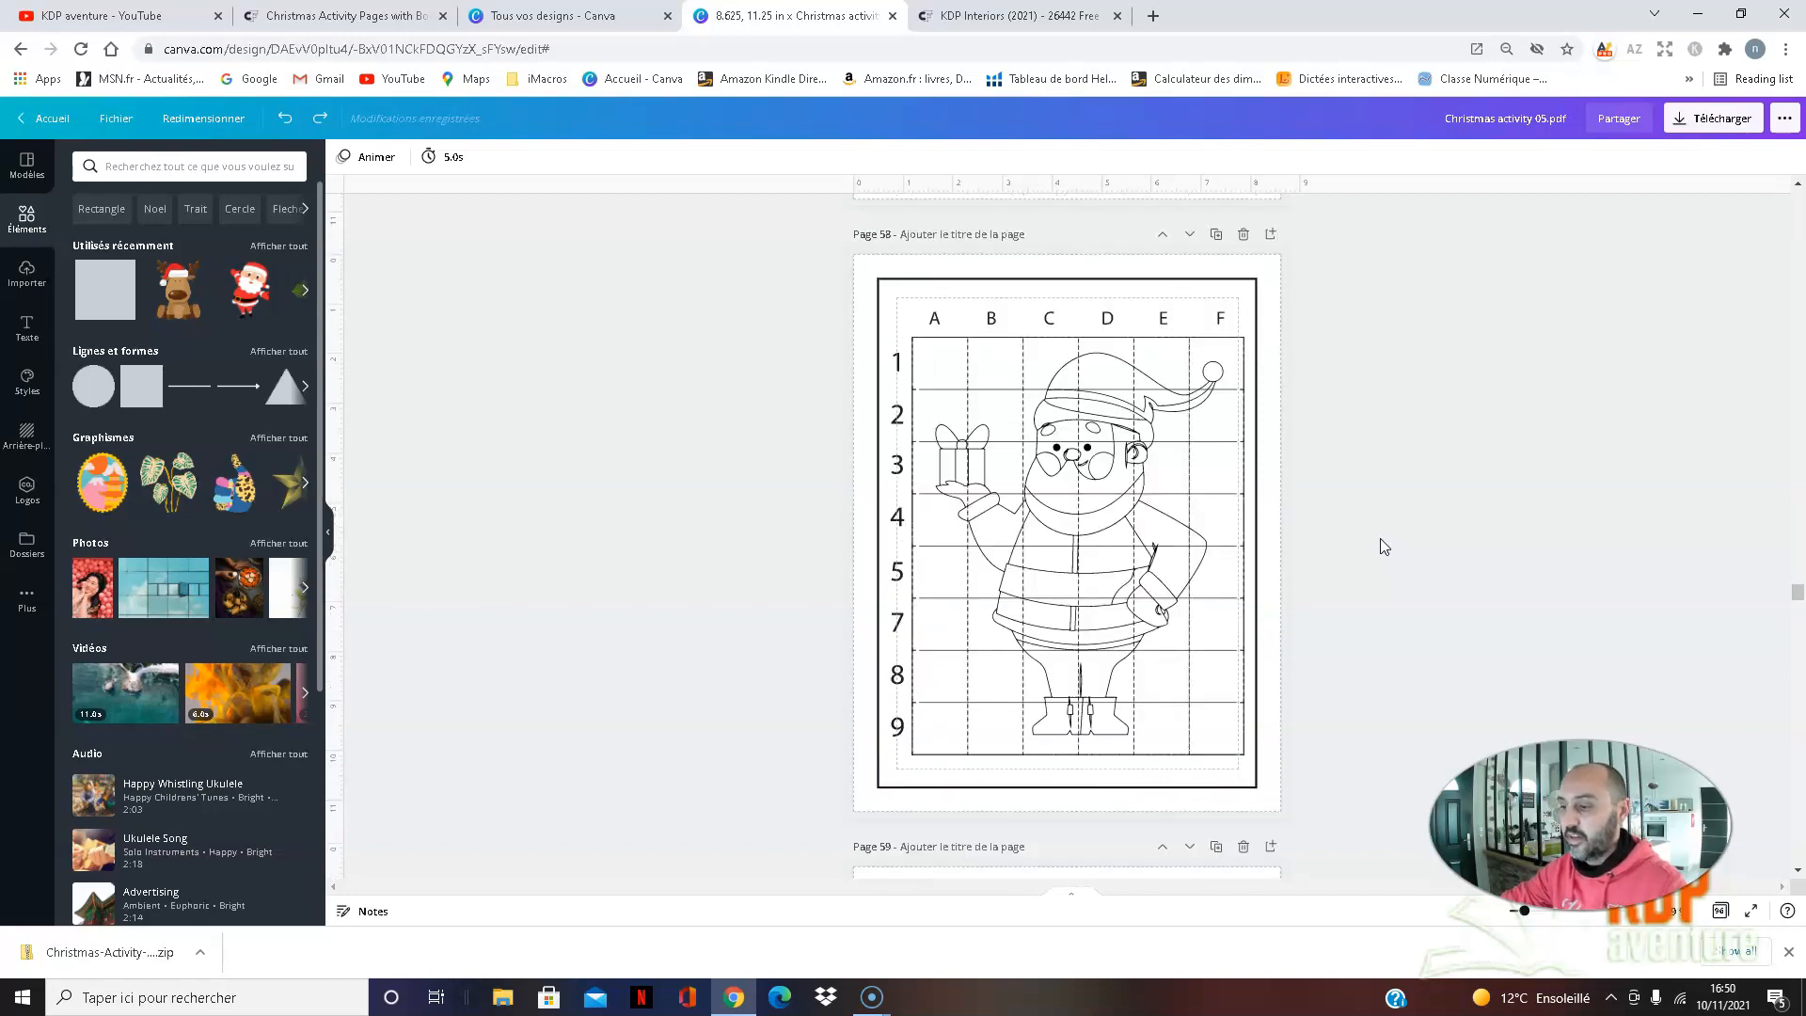
scroll(1381, 540, down, 16)
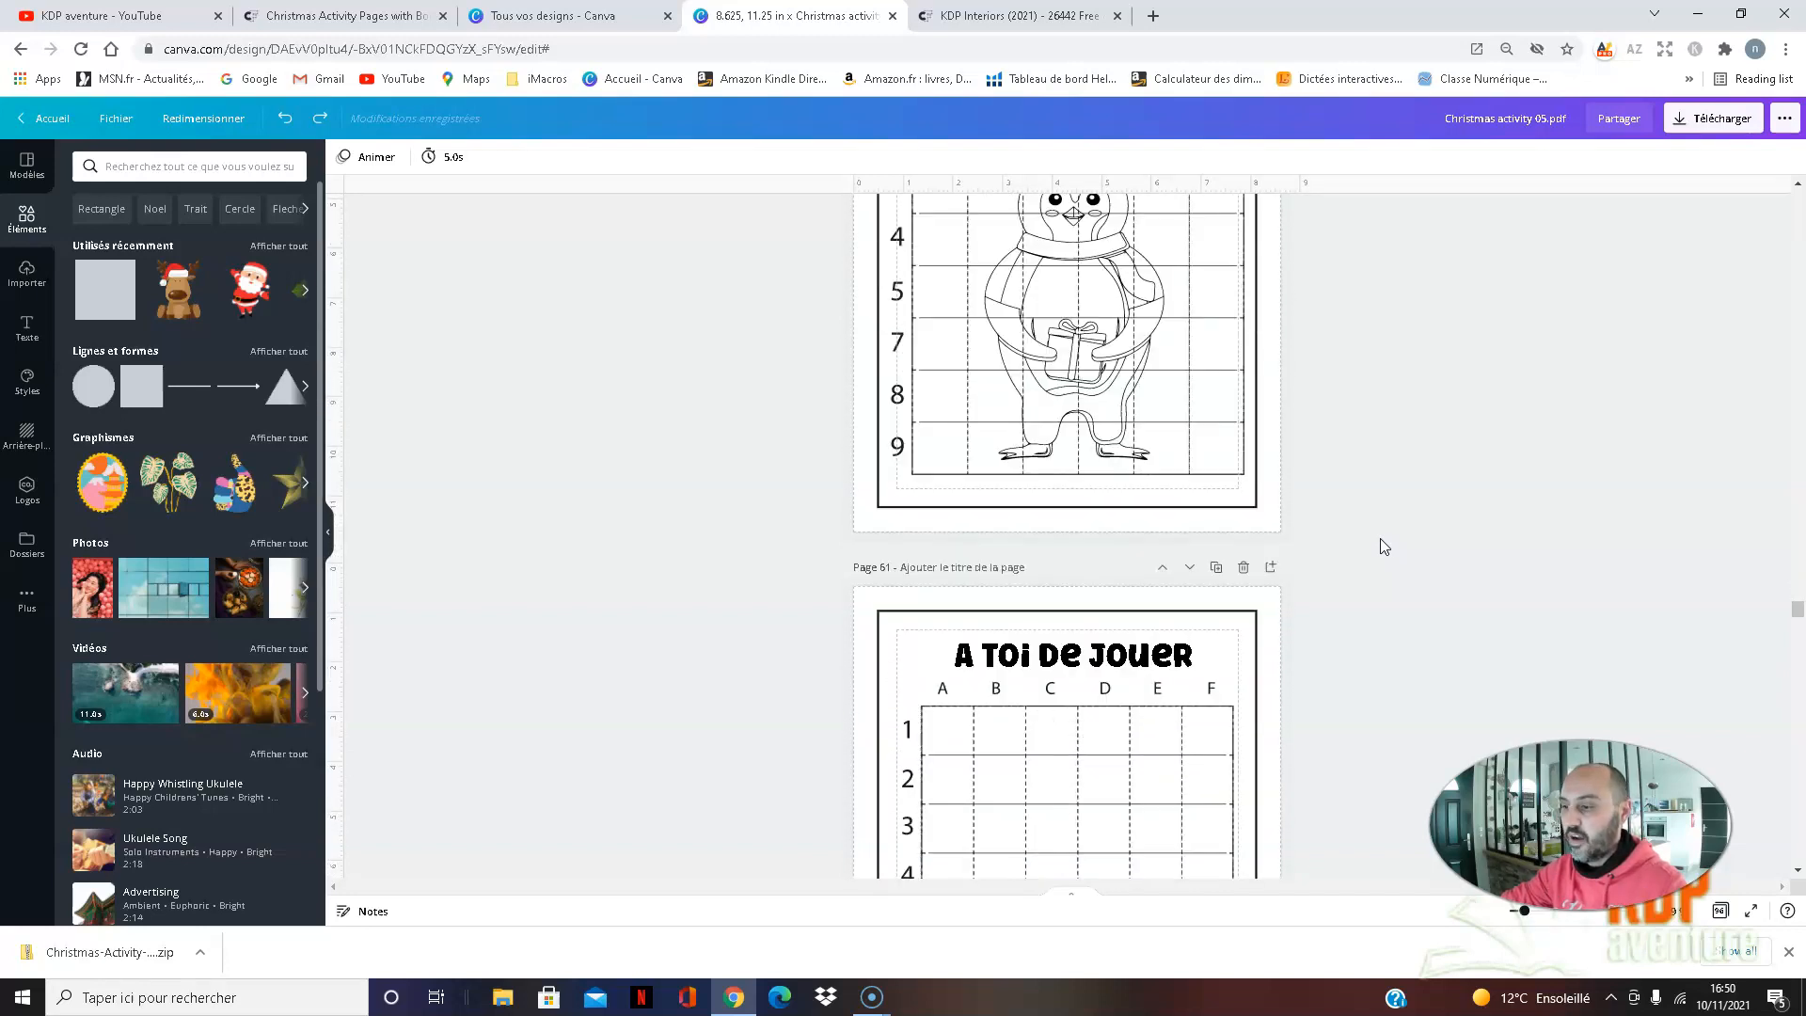
scroll(1382, 545, down, 6)
scroll(1380, 538, down, 5)
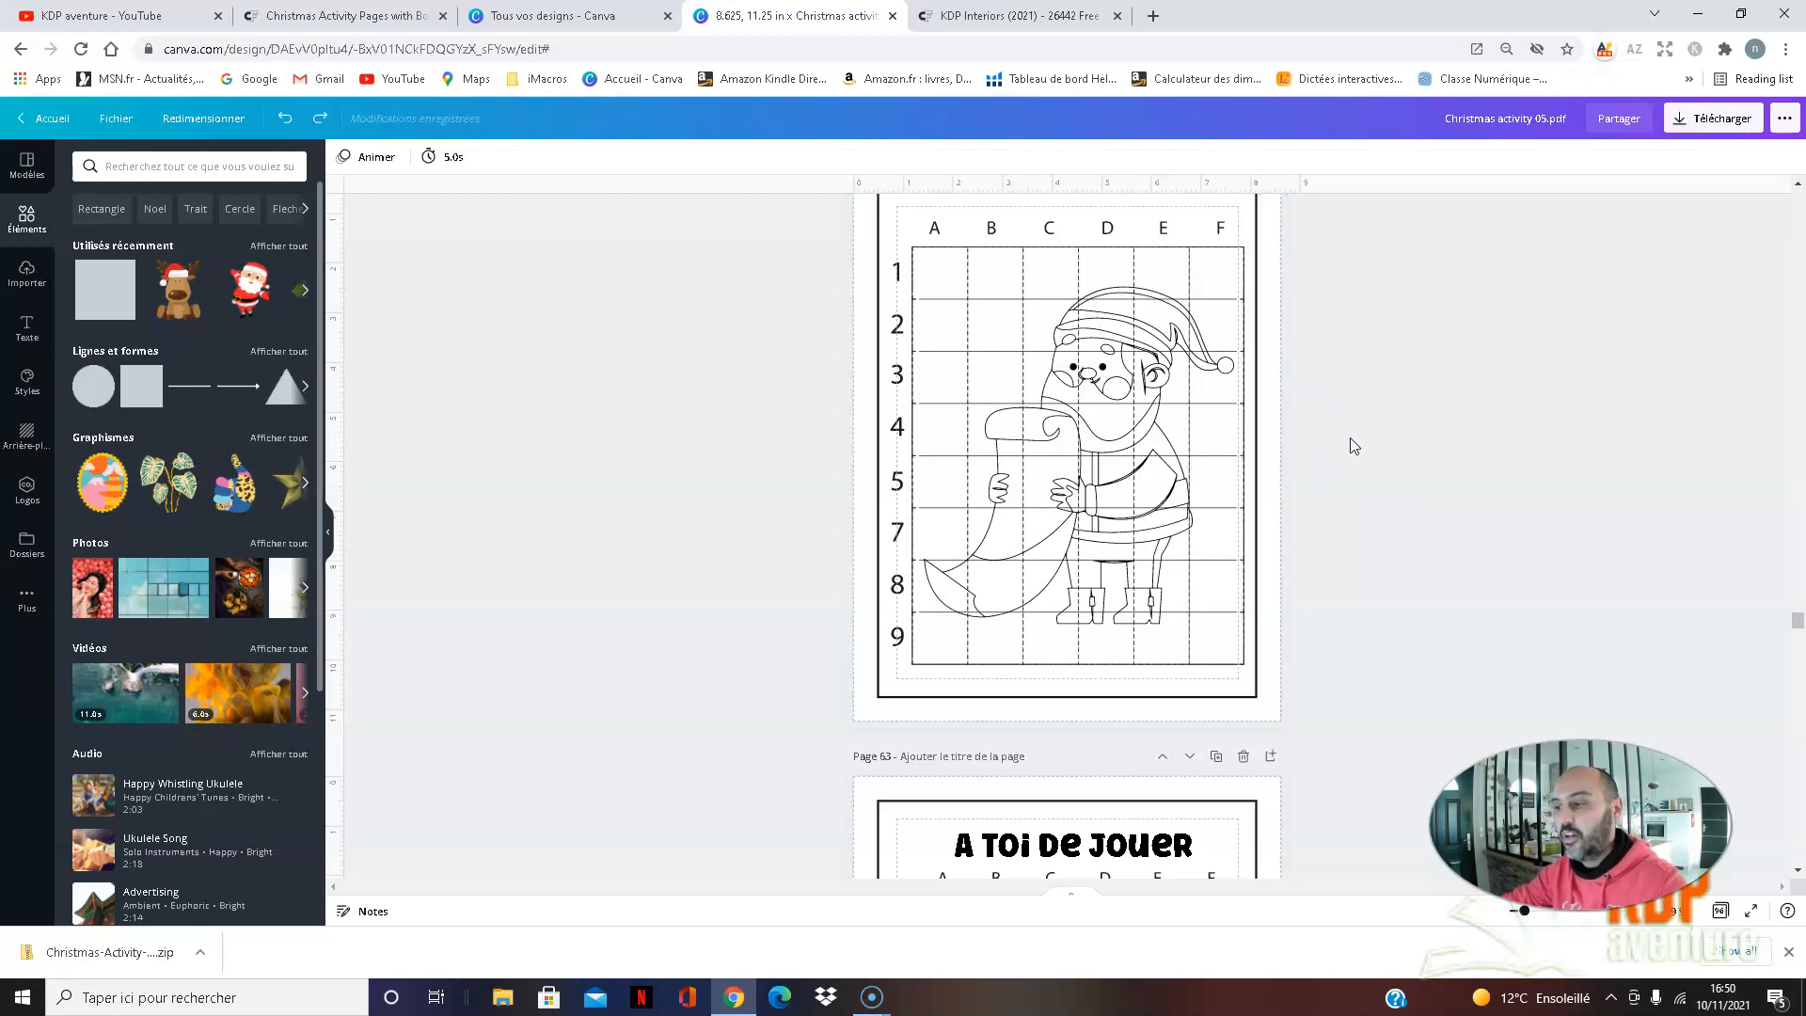
scroll(1351, 437, down, 4)
scroll(1385, 410, down, 6)
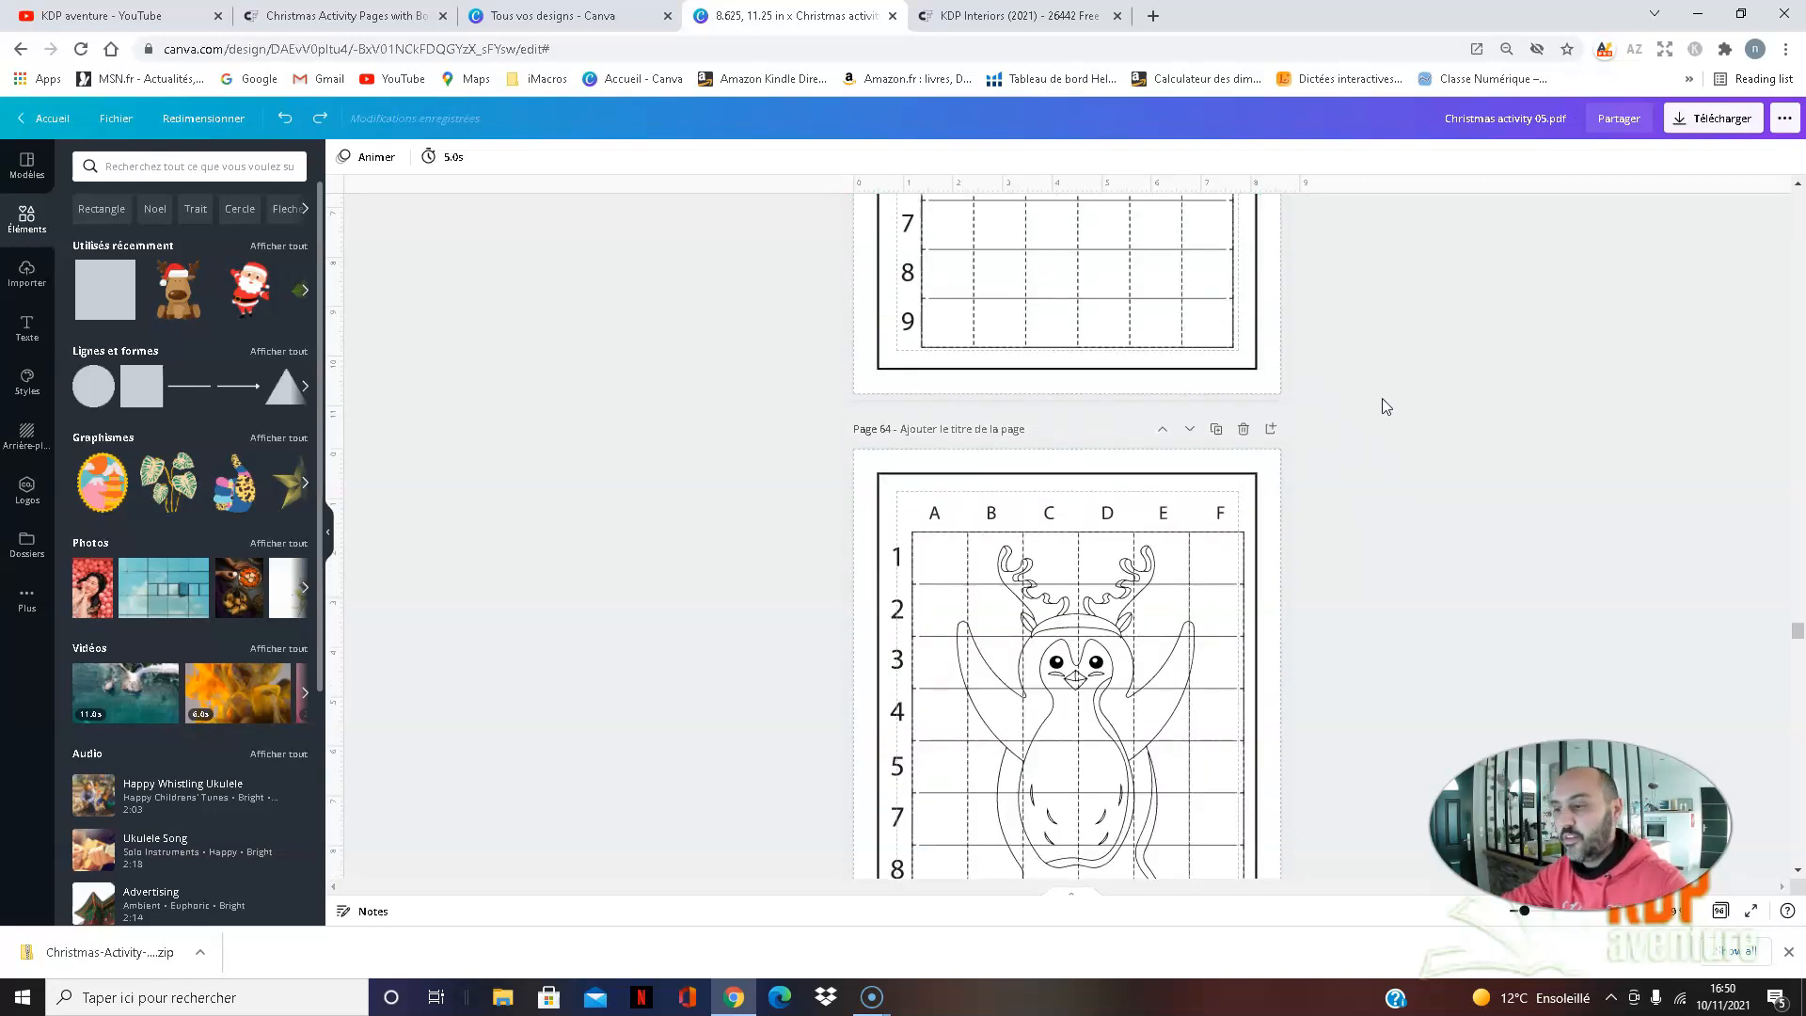
scroll(1380, 397, down, 2)
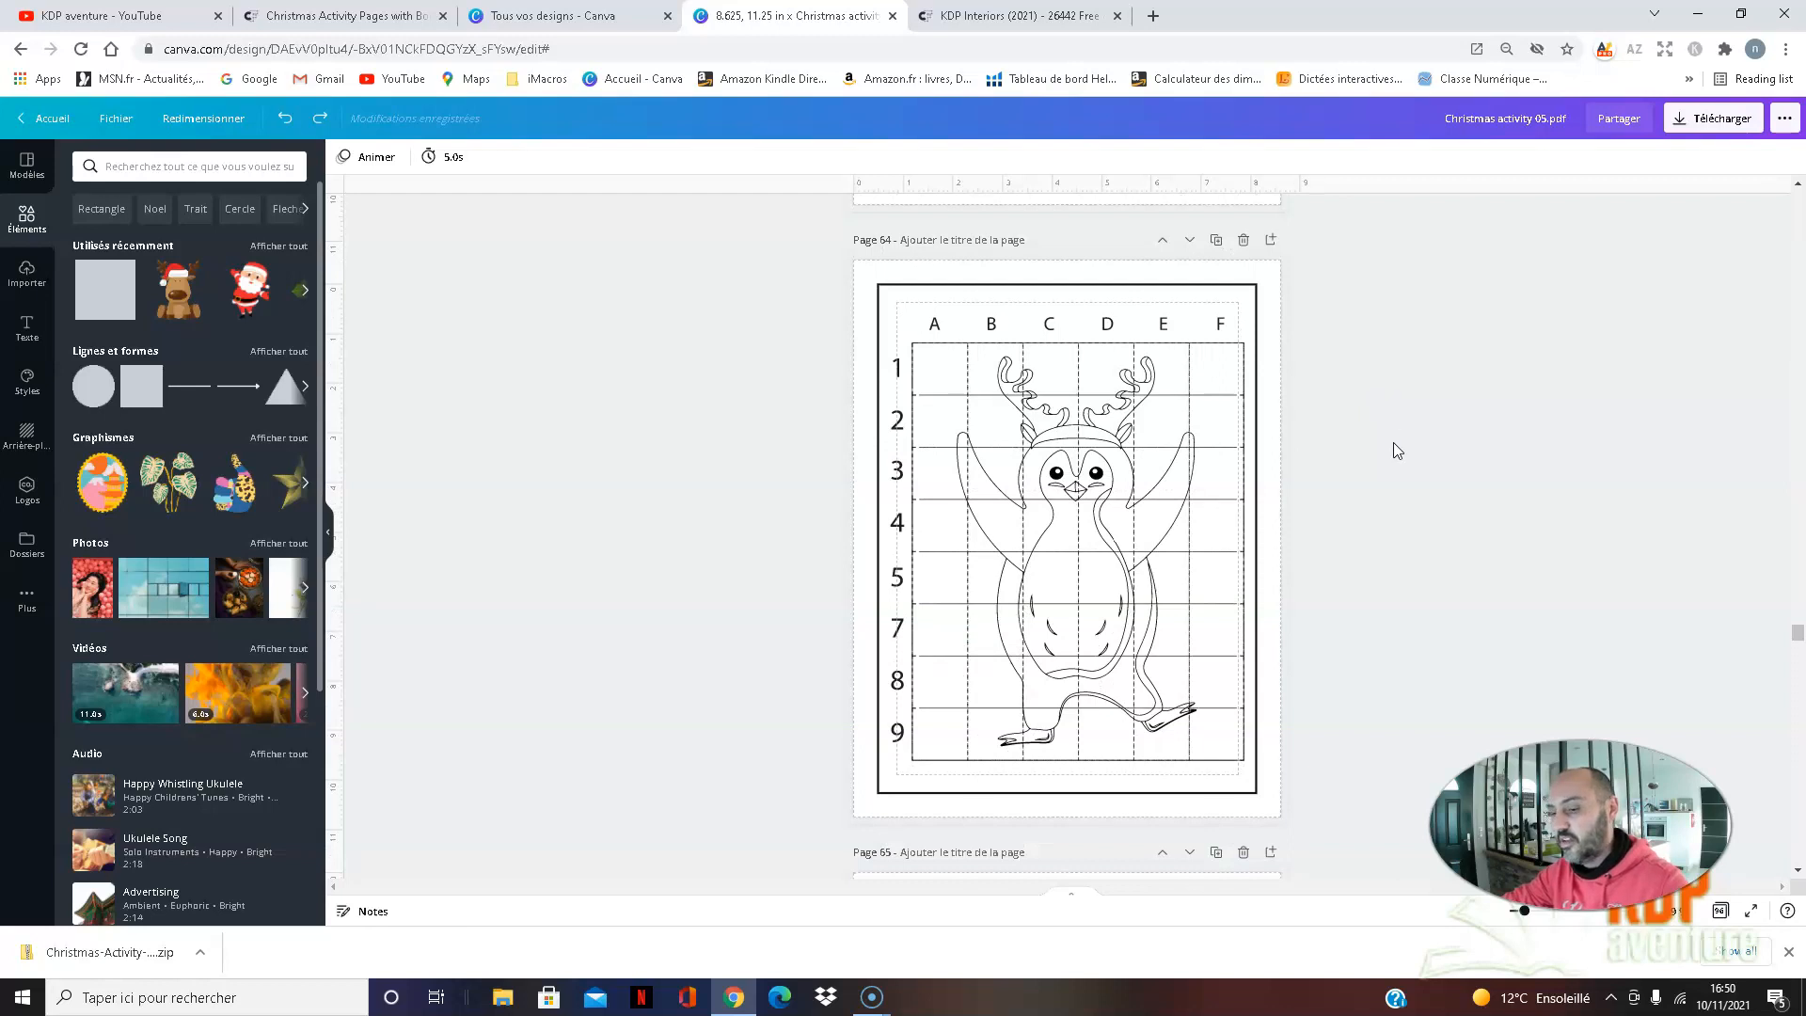
scroll(1398, 442, down, 11)
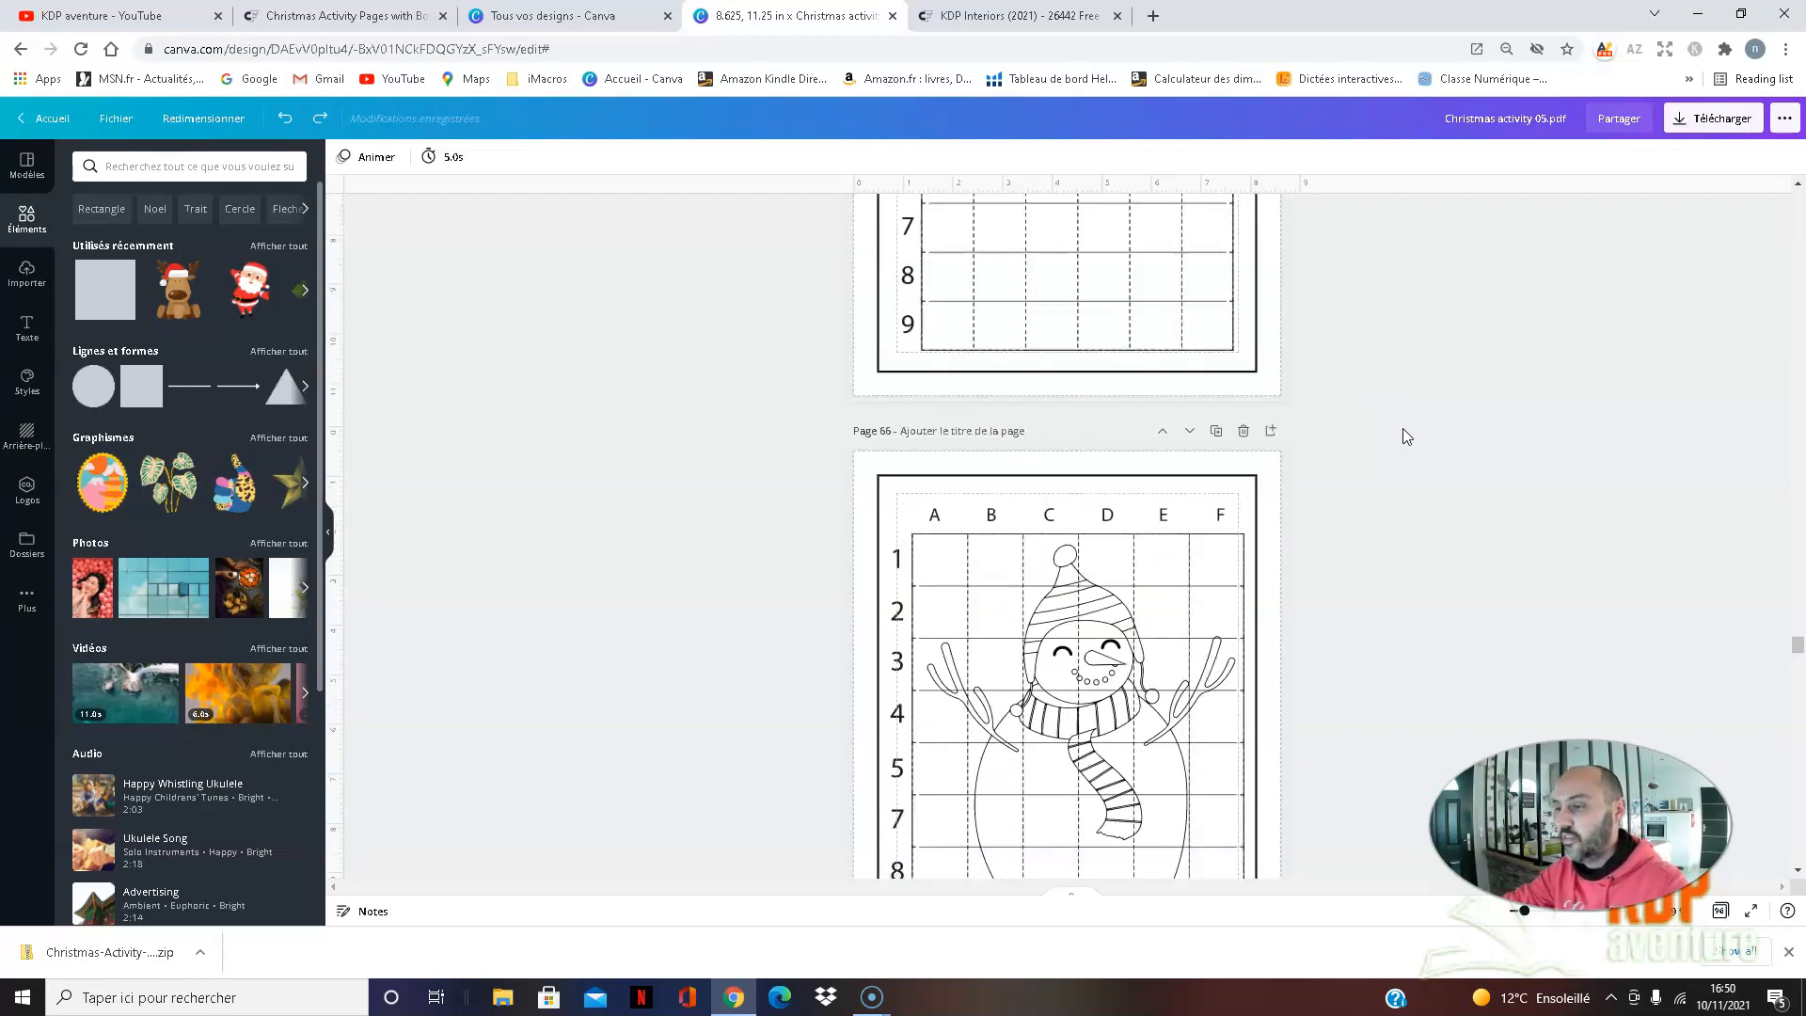
- Examine the "LABYRINTHE#1" maze on page 67 and the start of "LABYRINTHE#2" on page 68
scroll(1411, 461, down, 6)
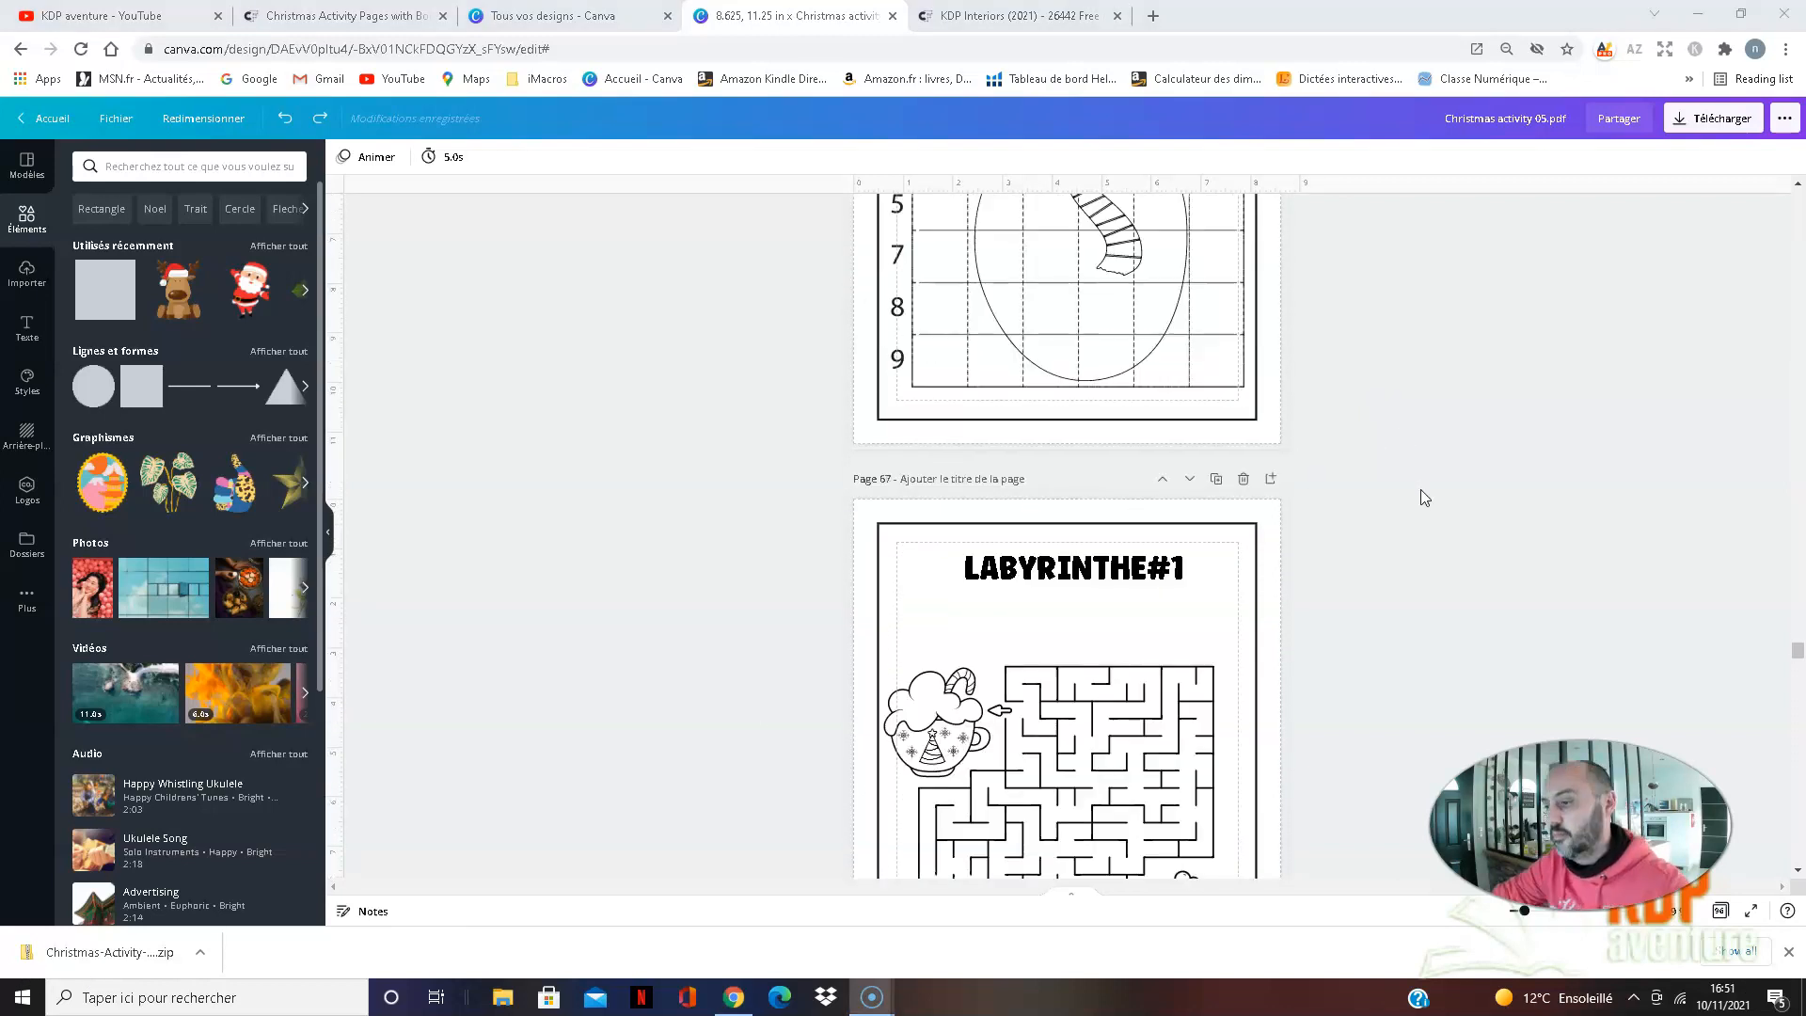
scroll(1415, 480, down, 5)
scroll(1415, 479, up, 1)
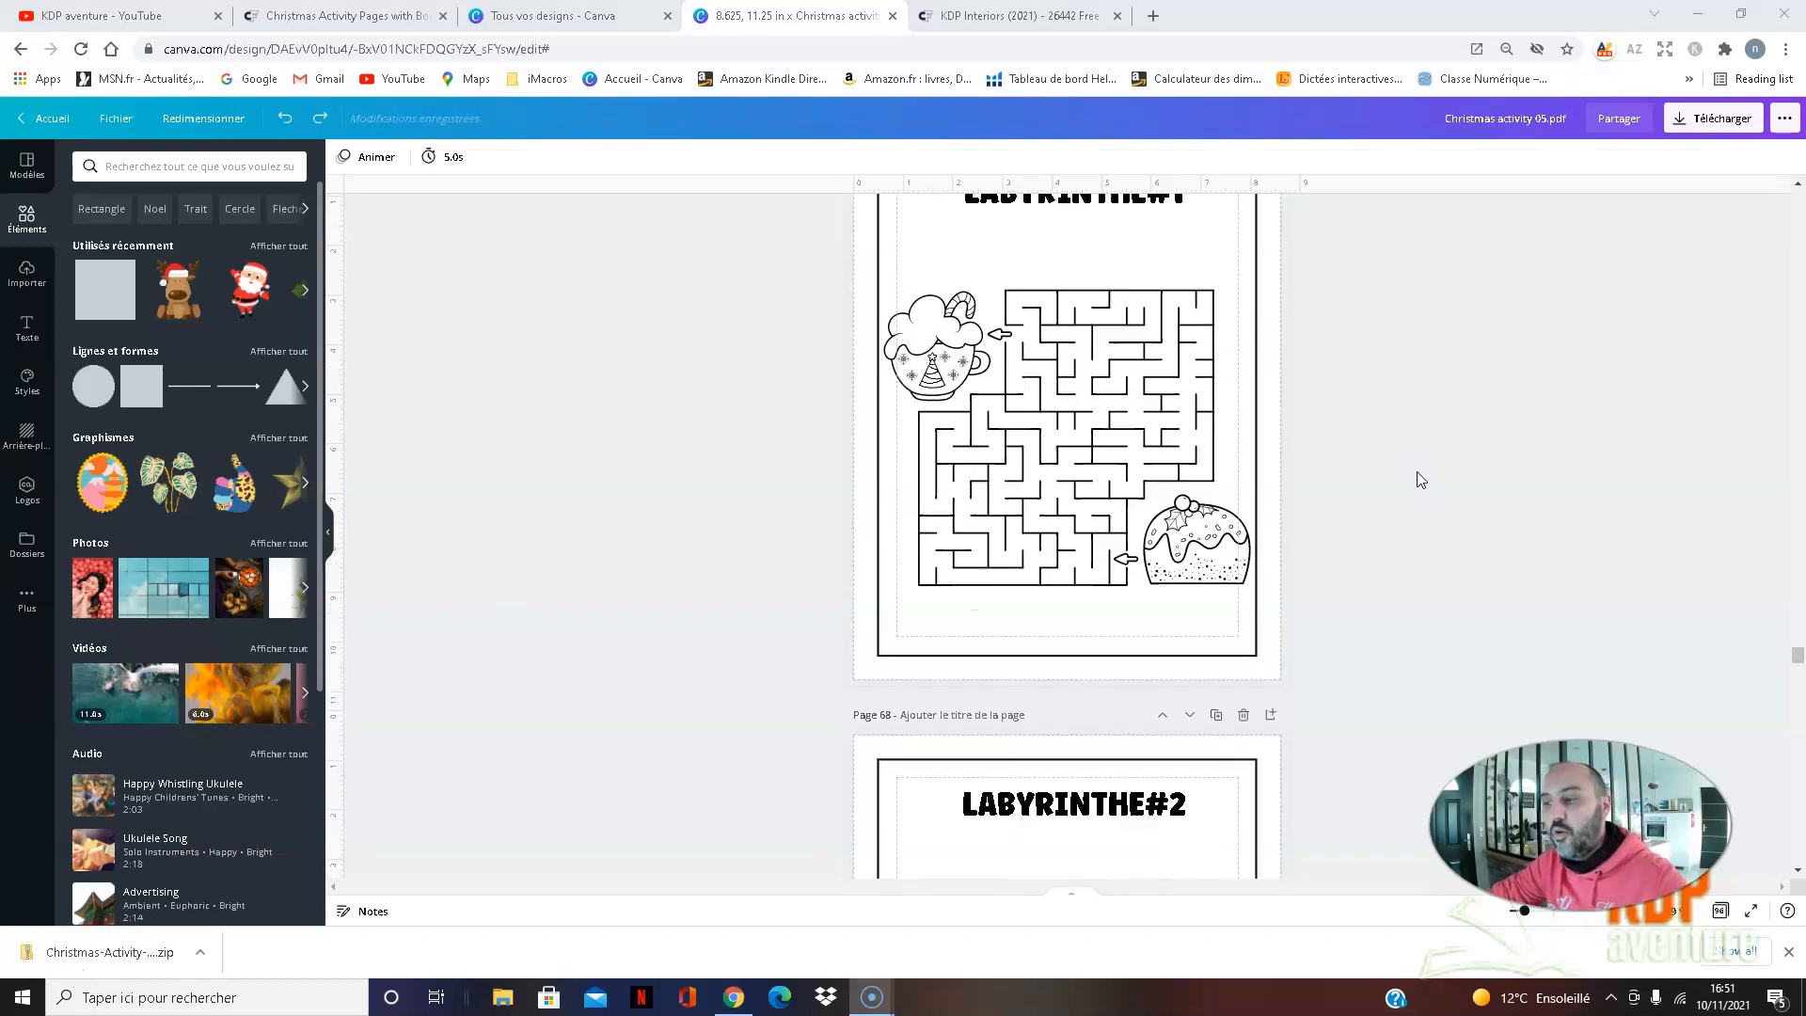
scroll(1420, 479, up, 2)
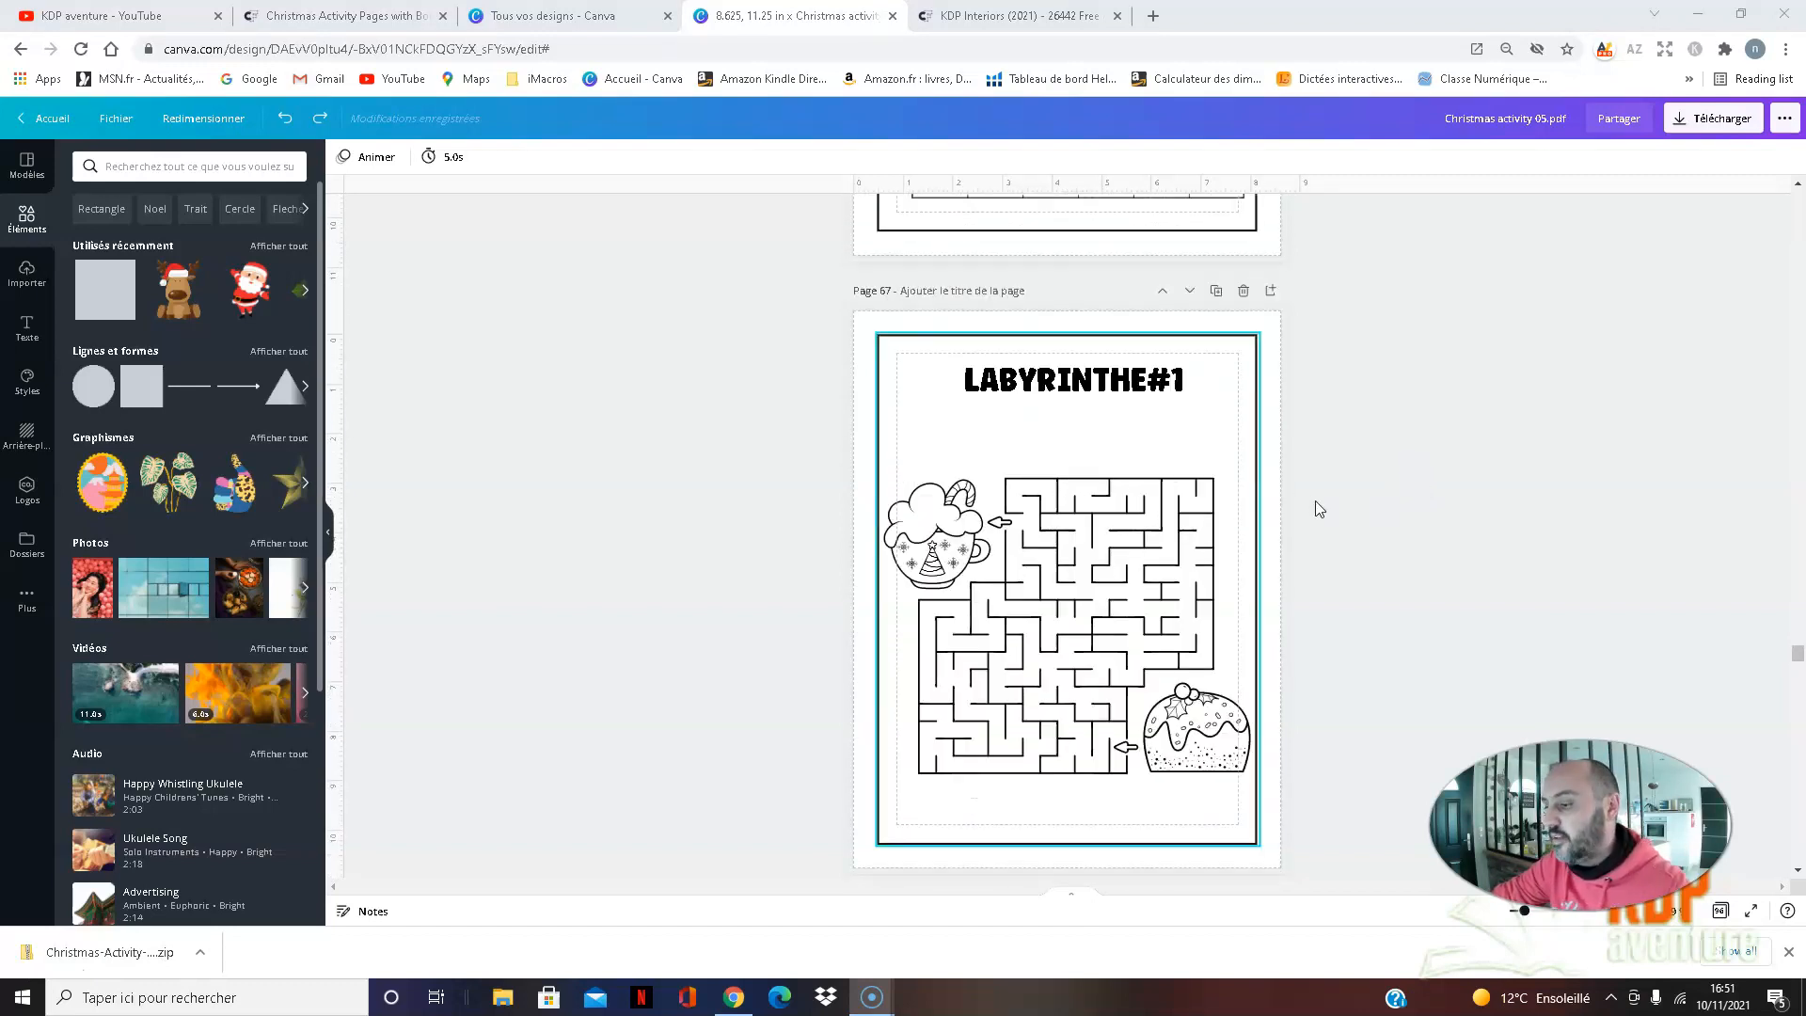
scroll(1430, 477, down, 3)
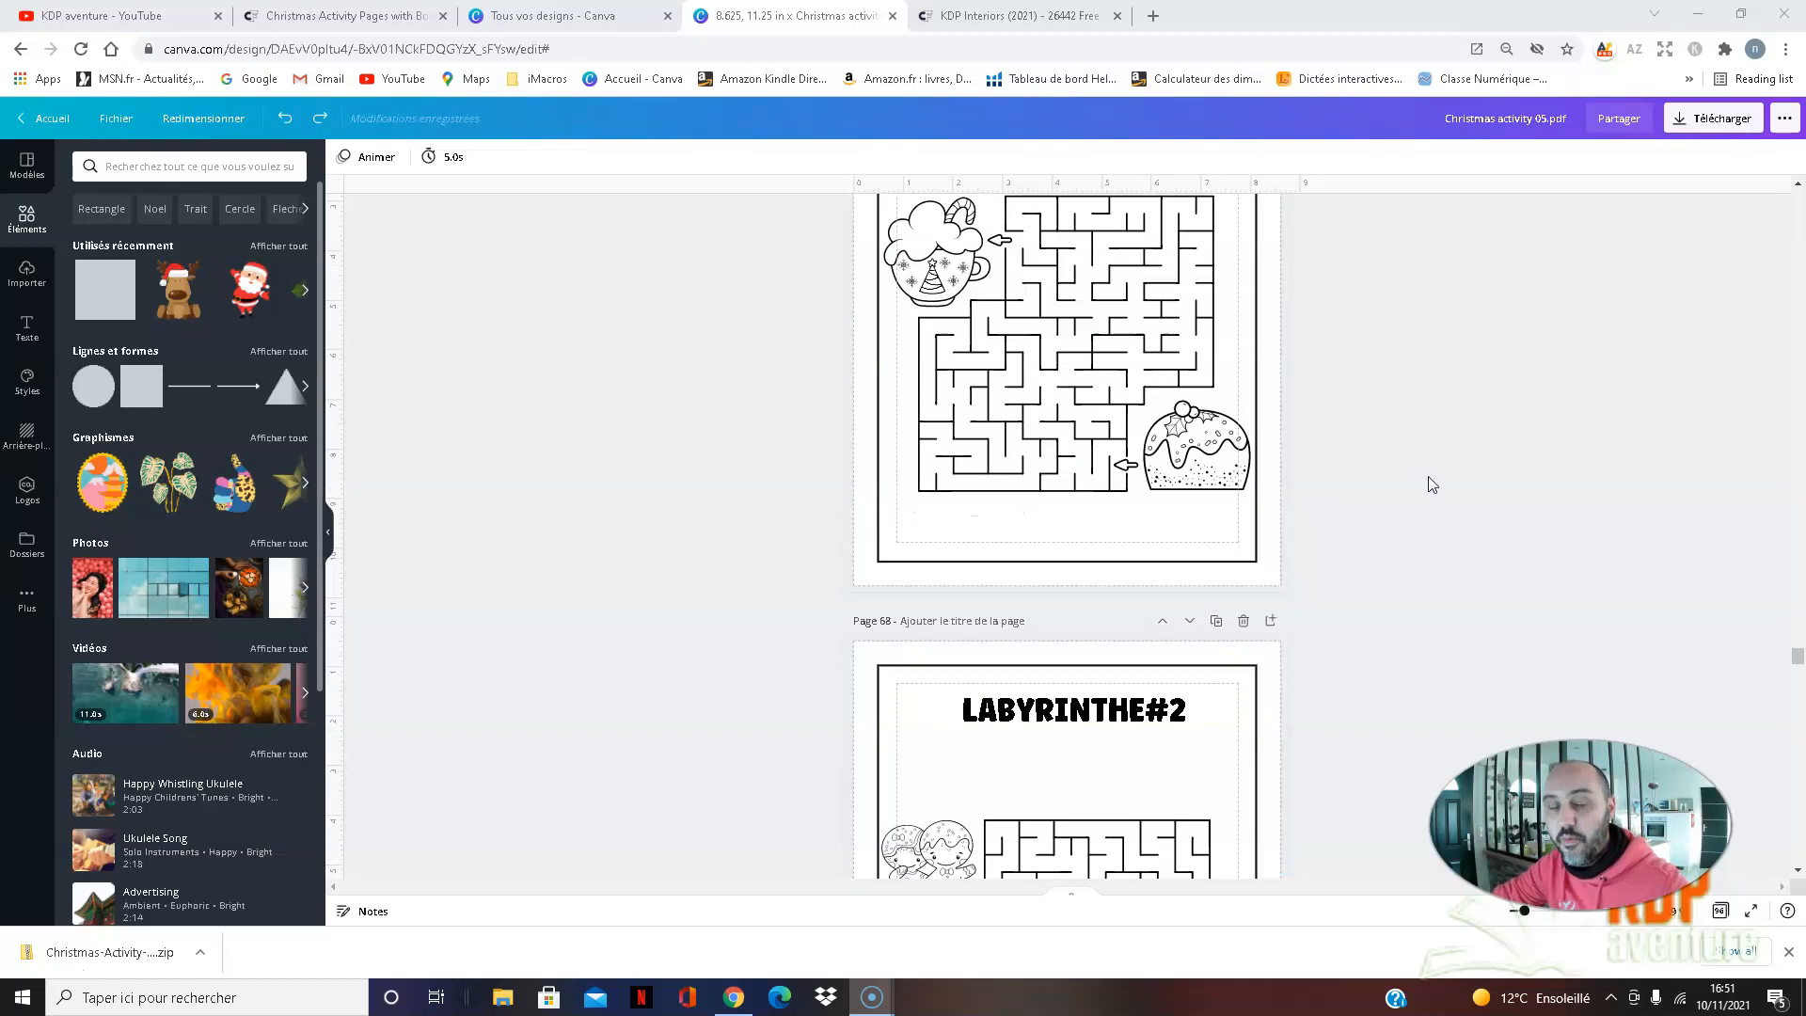
- Review the maze pages from "LABYRINTHE#2" on page 68 through to the solutions on page 79
scroll(1428, 477, down, 1)
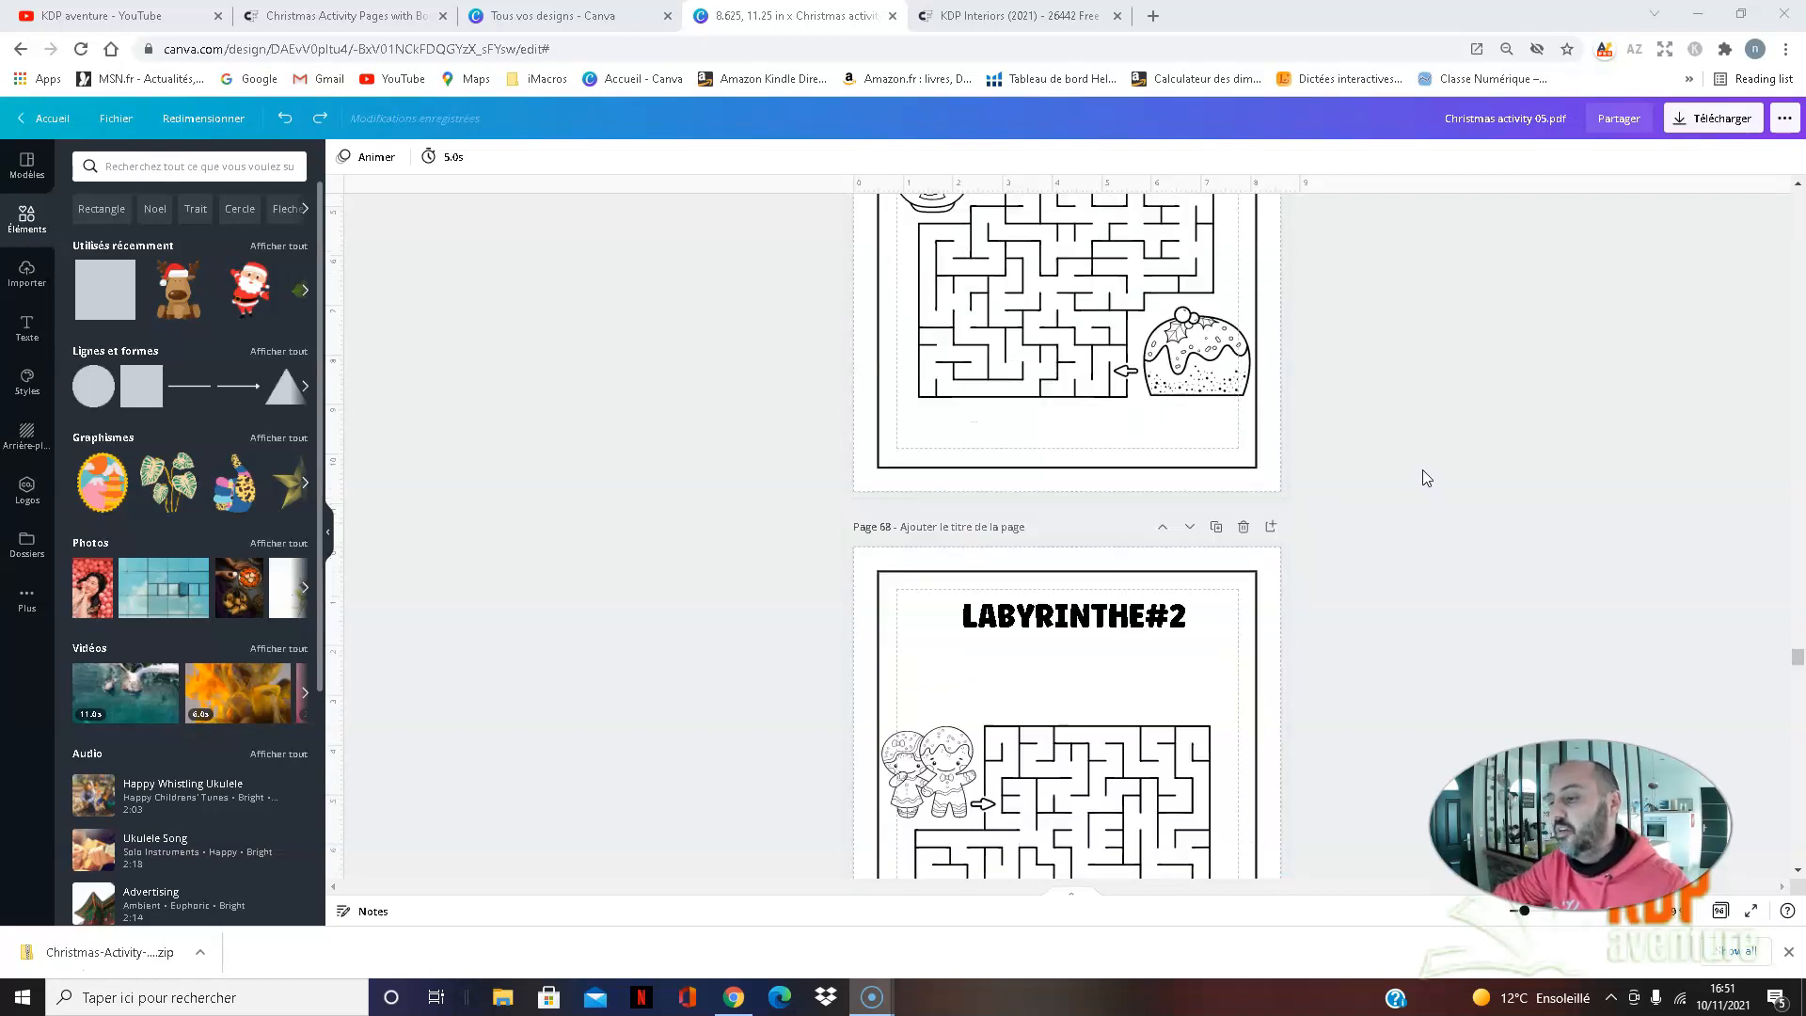
scroll(1420, 465, down, 4)
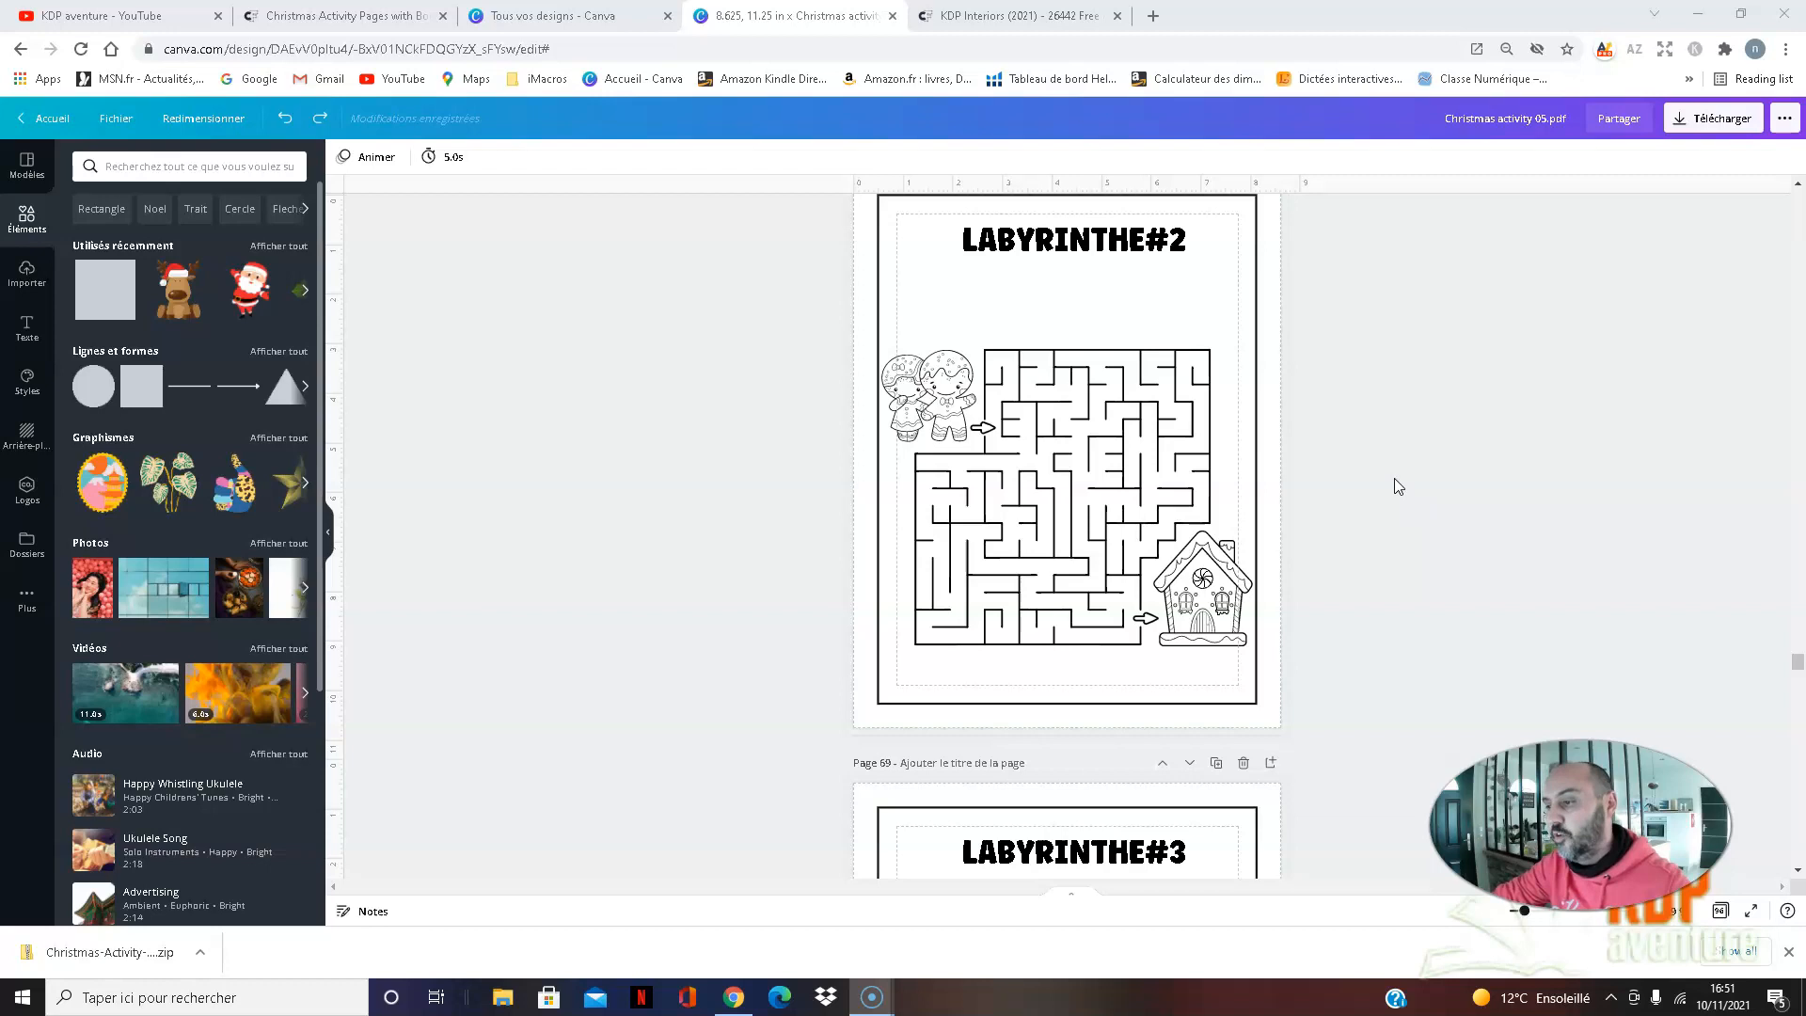
scroll(1393, 475, down, 8)
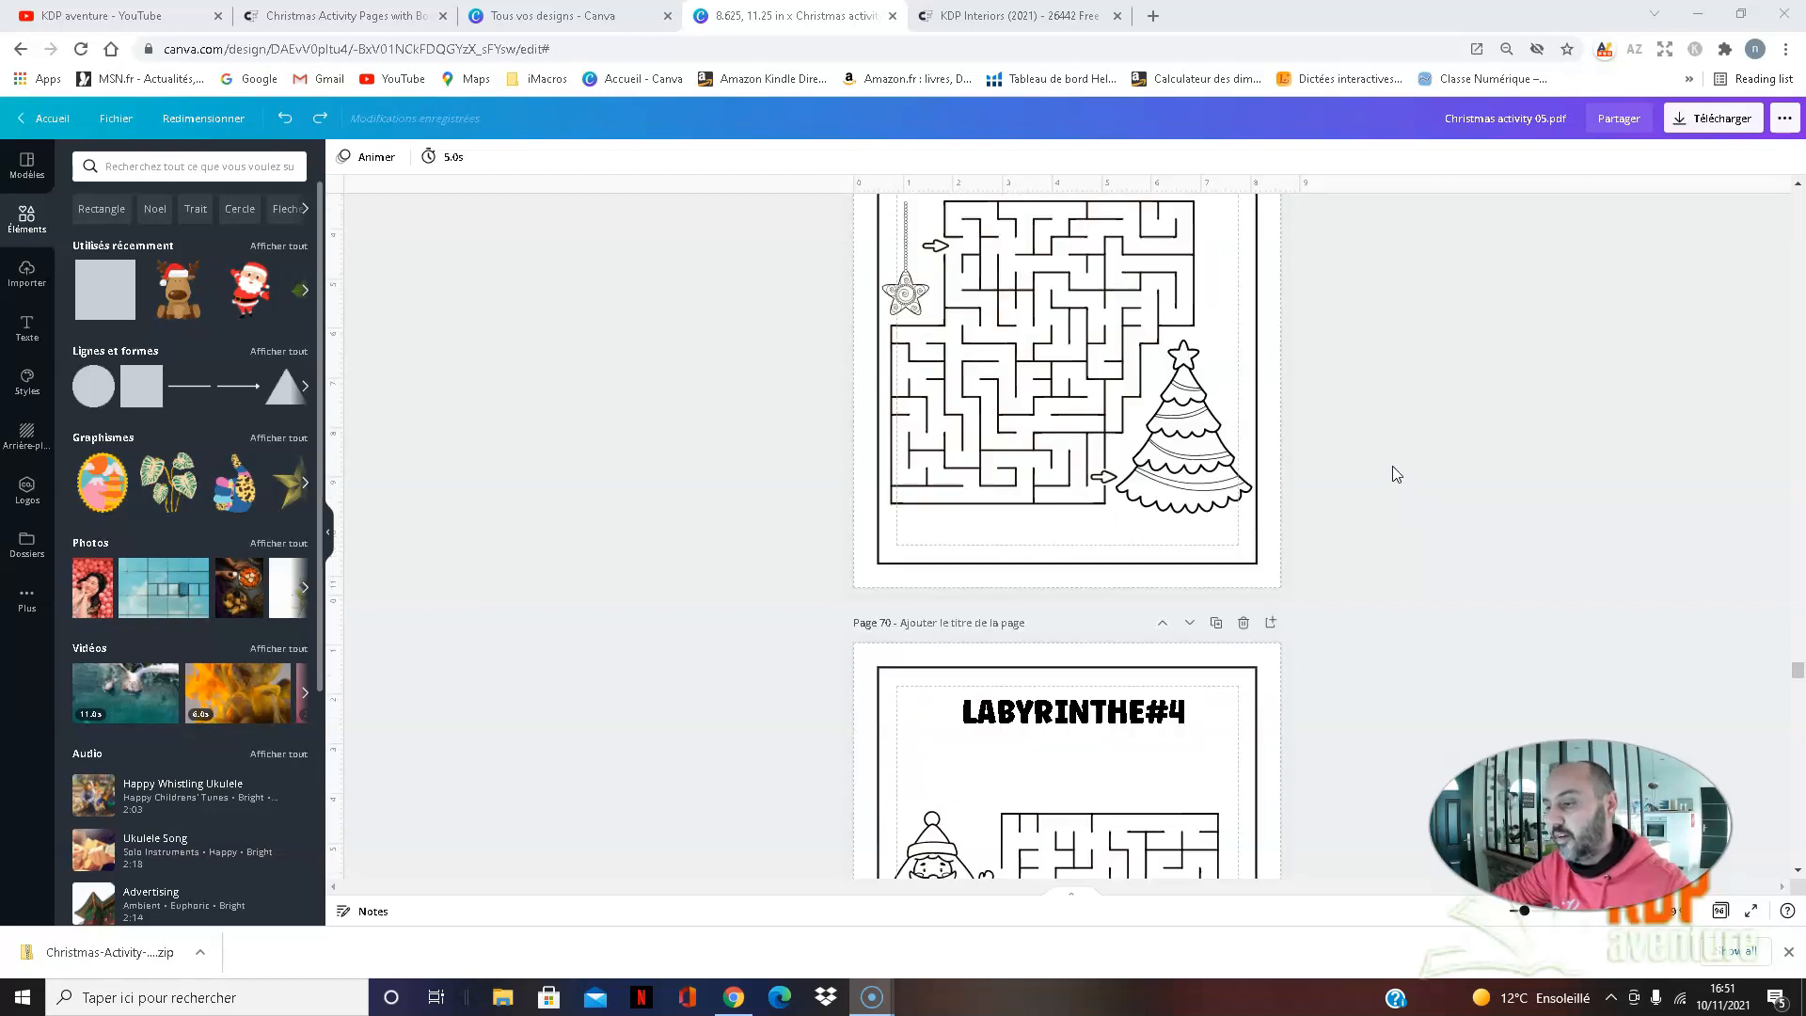
scroll(1392, 473, down, 6)
scroll(1392, 474, down, 4)
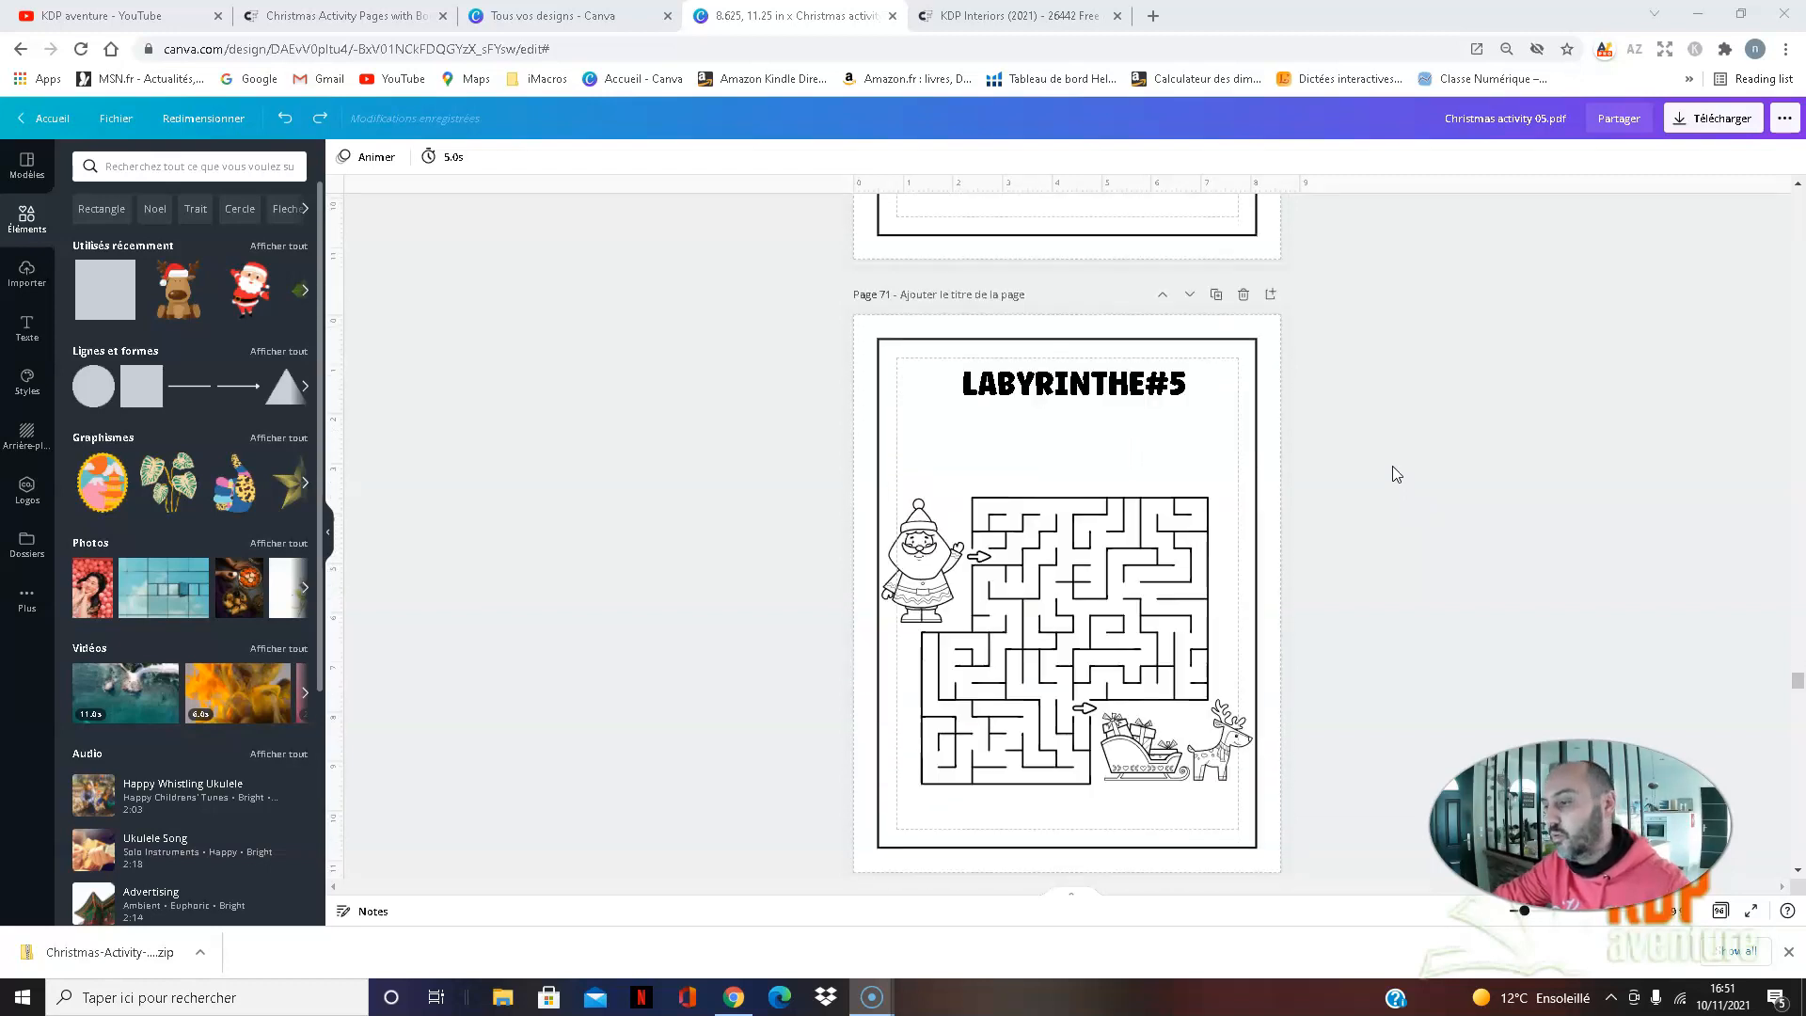
scroll(1394, 469, down, 5)
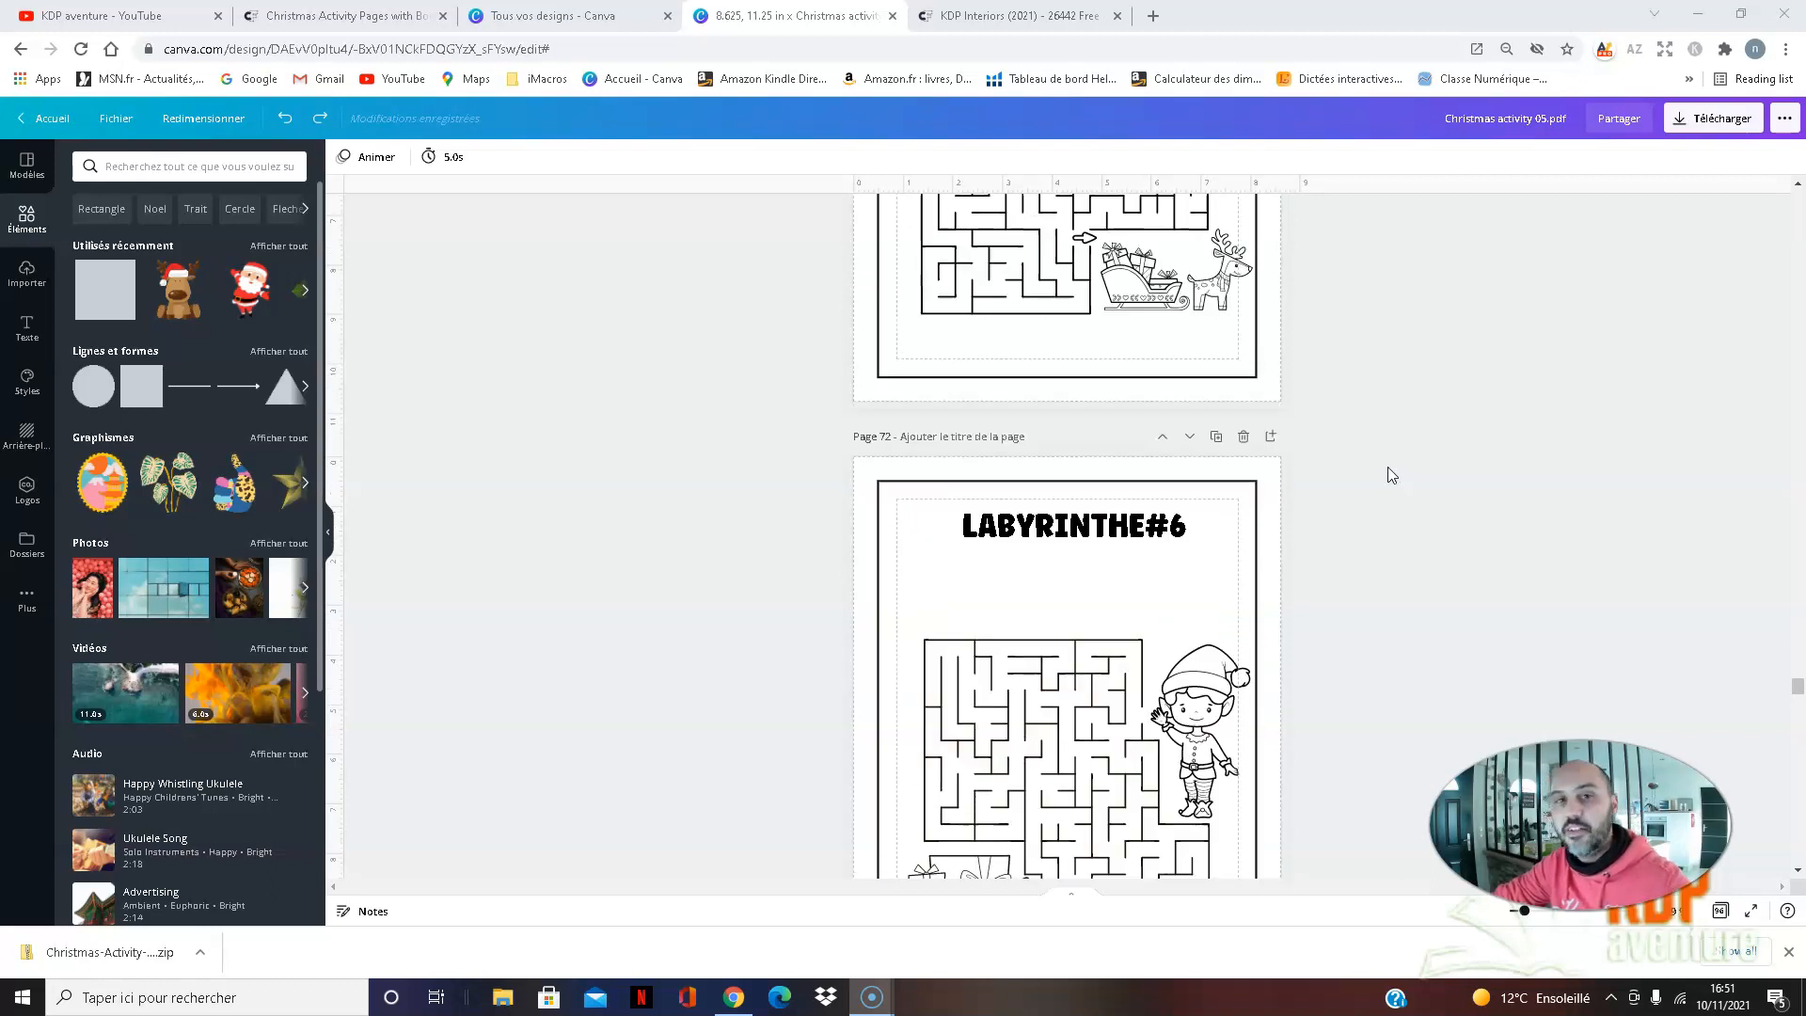
scroll(1391, 473, down, 5)
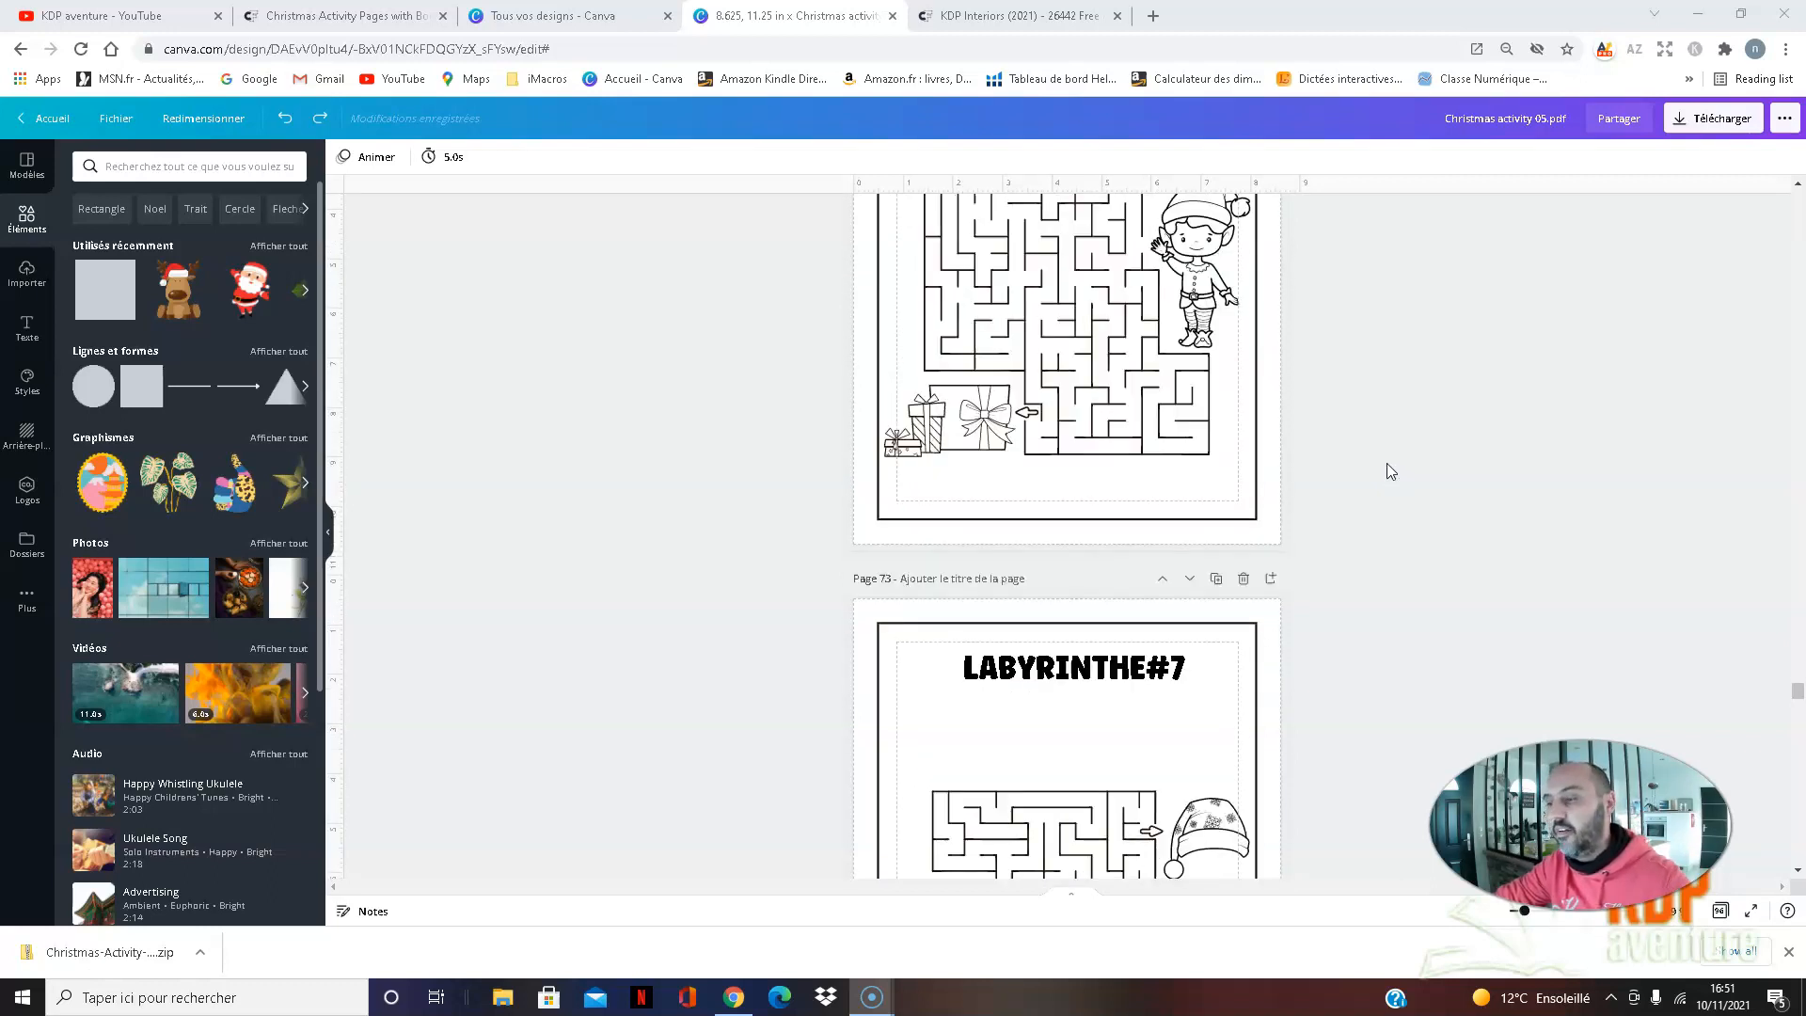
scroll(1386, 463, down, 5)
scroll(1385, 460, down, 3)
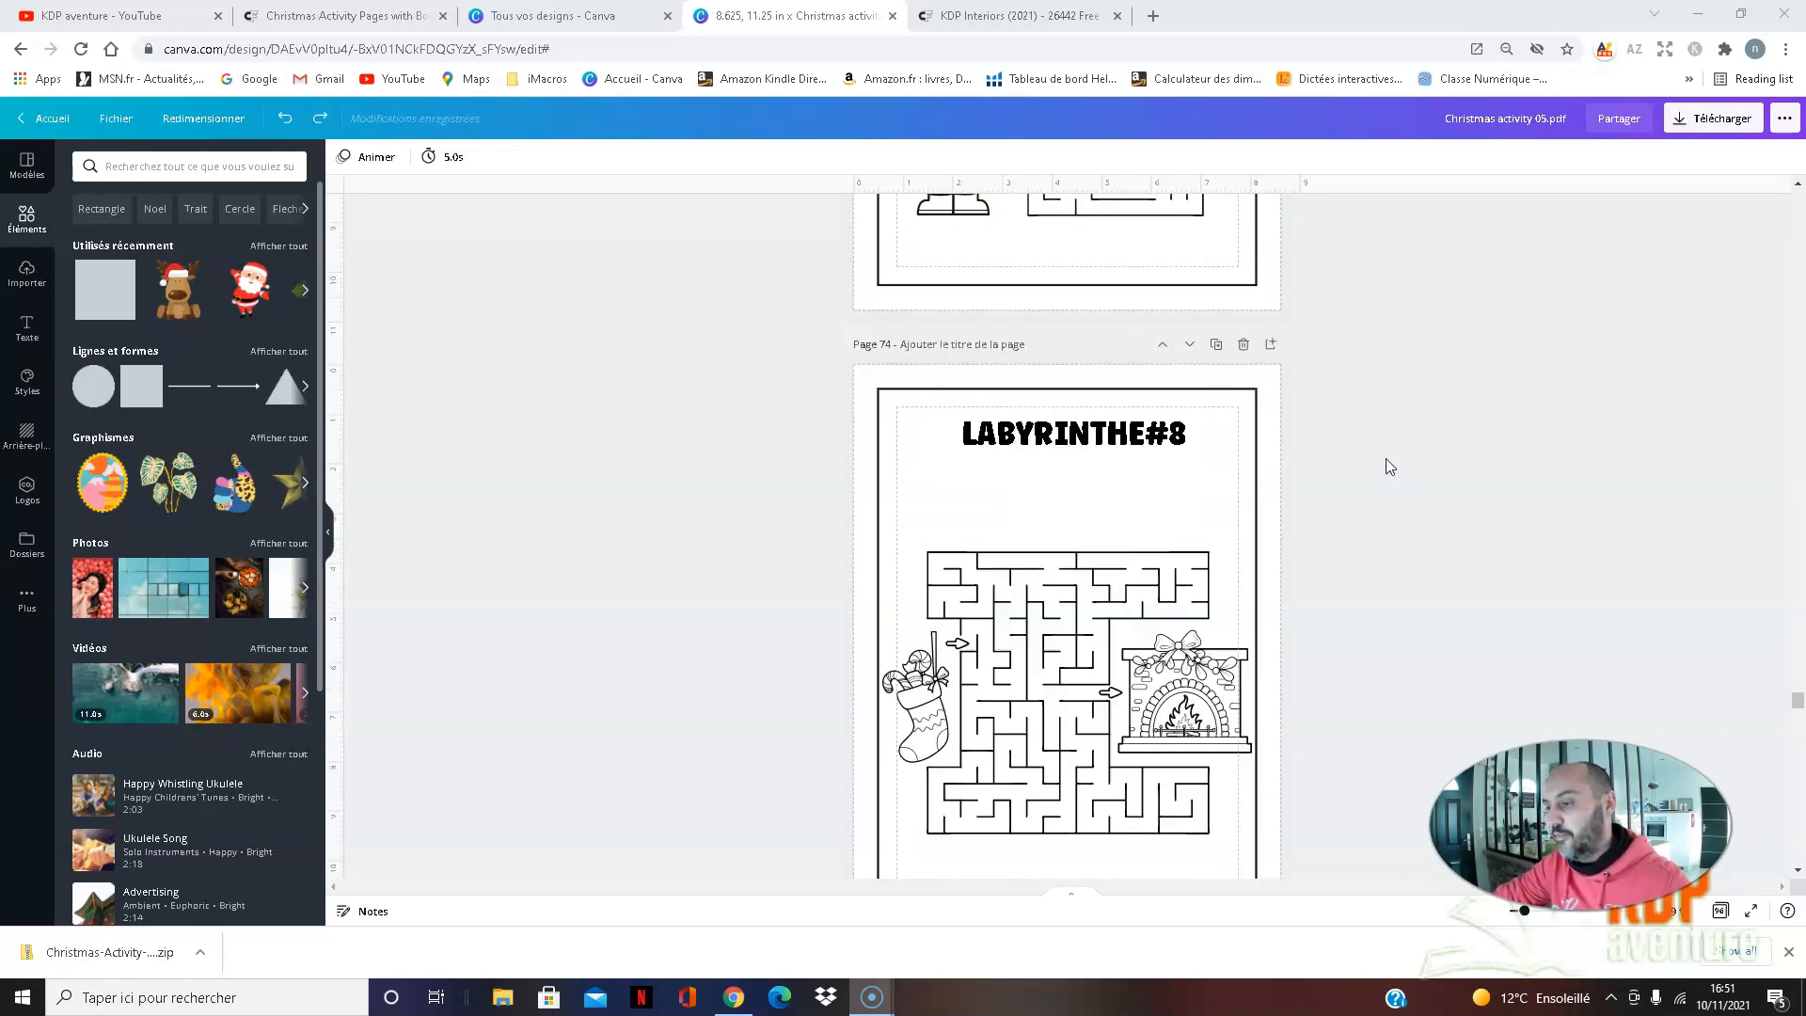
scroll(1386, 464, down, 4)
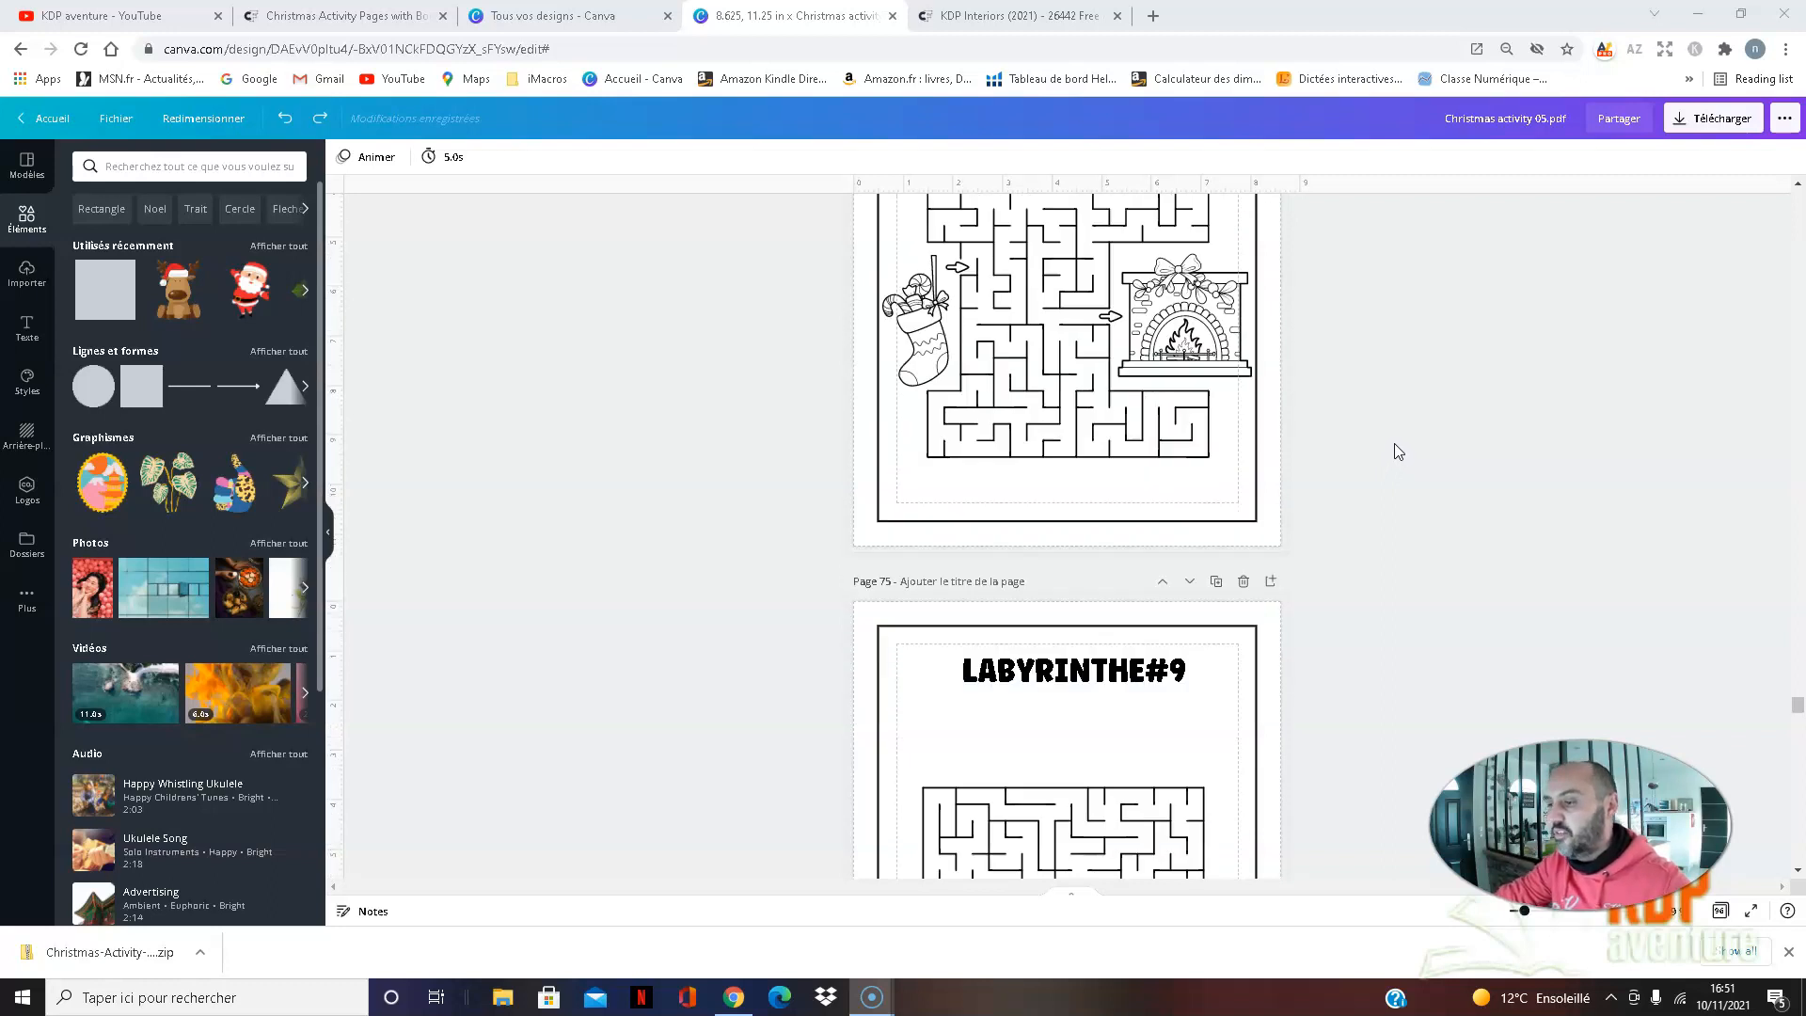
scroll(1393, 458, down, 4)
scroll(1399, 451, down, 7)
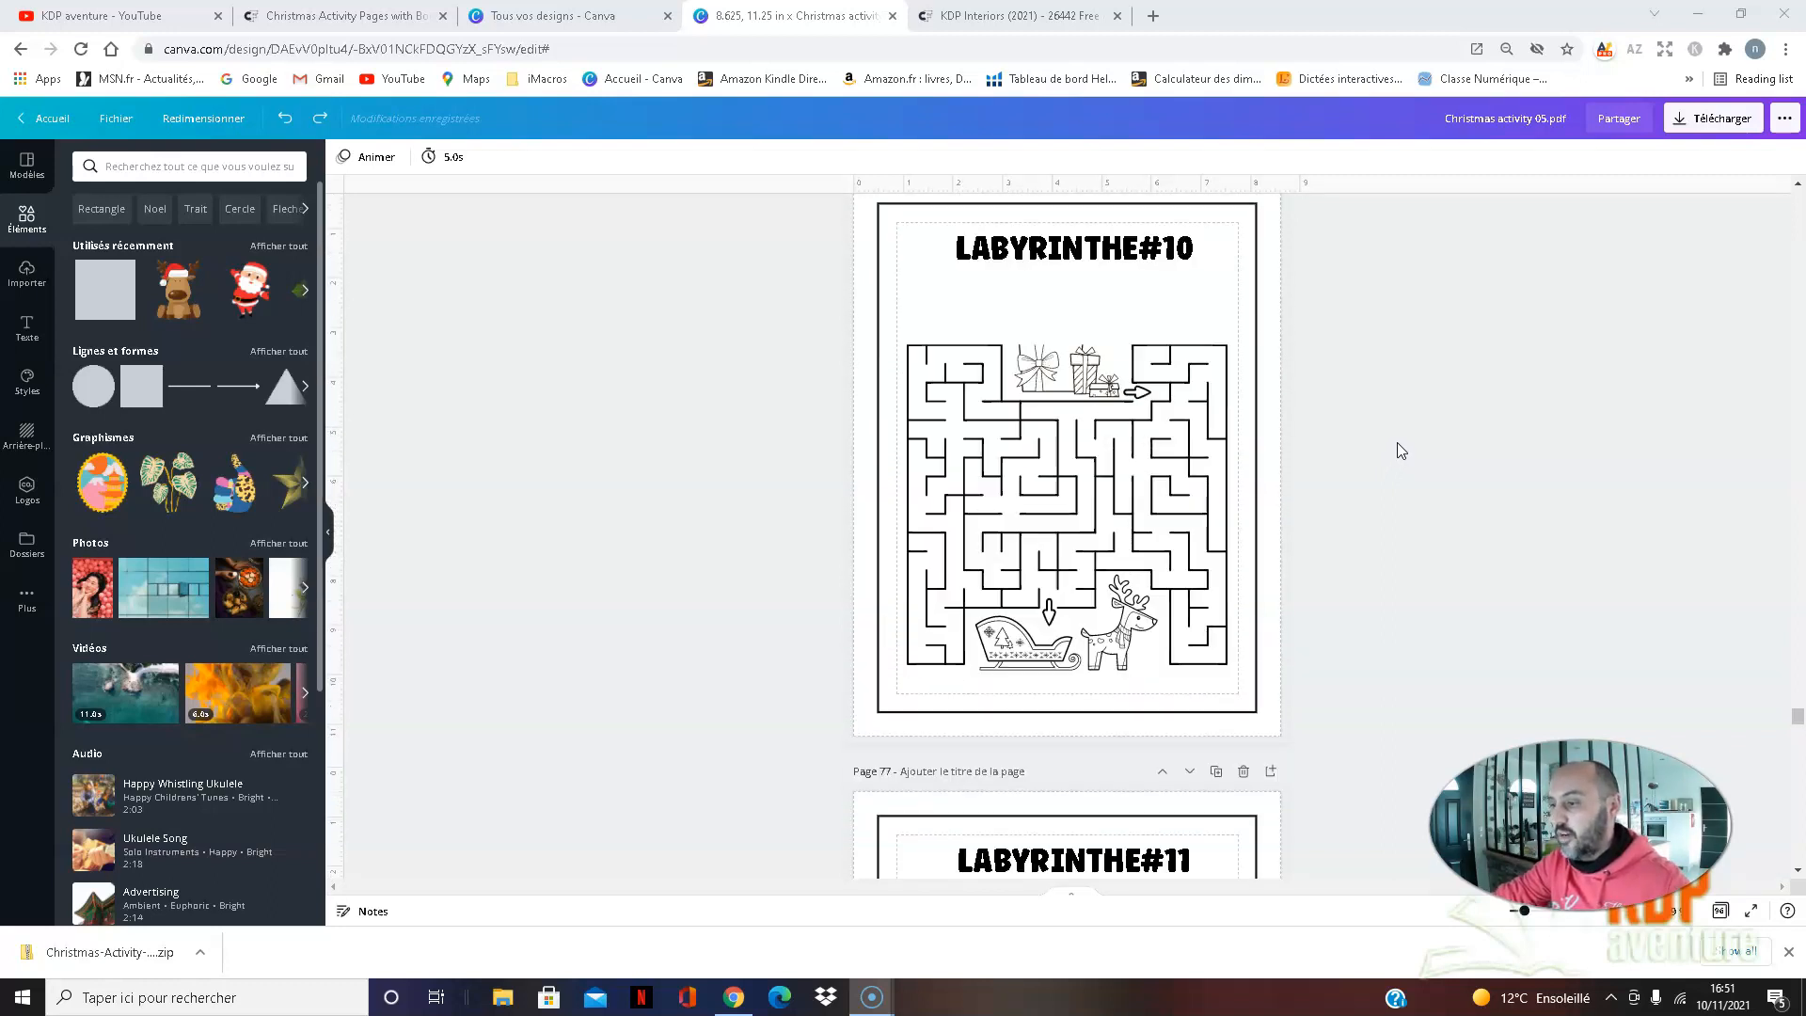
scroll(1401, 450, down, 6)
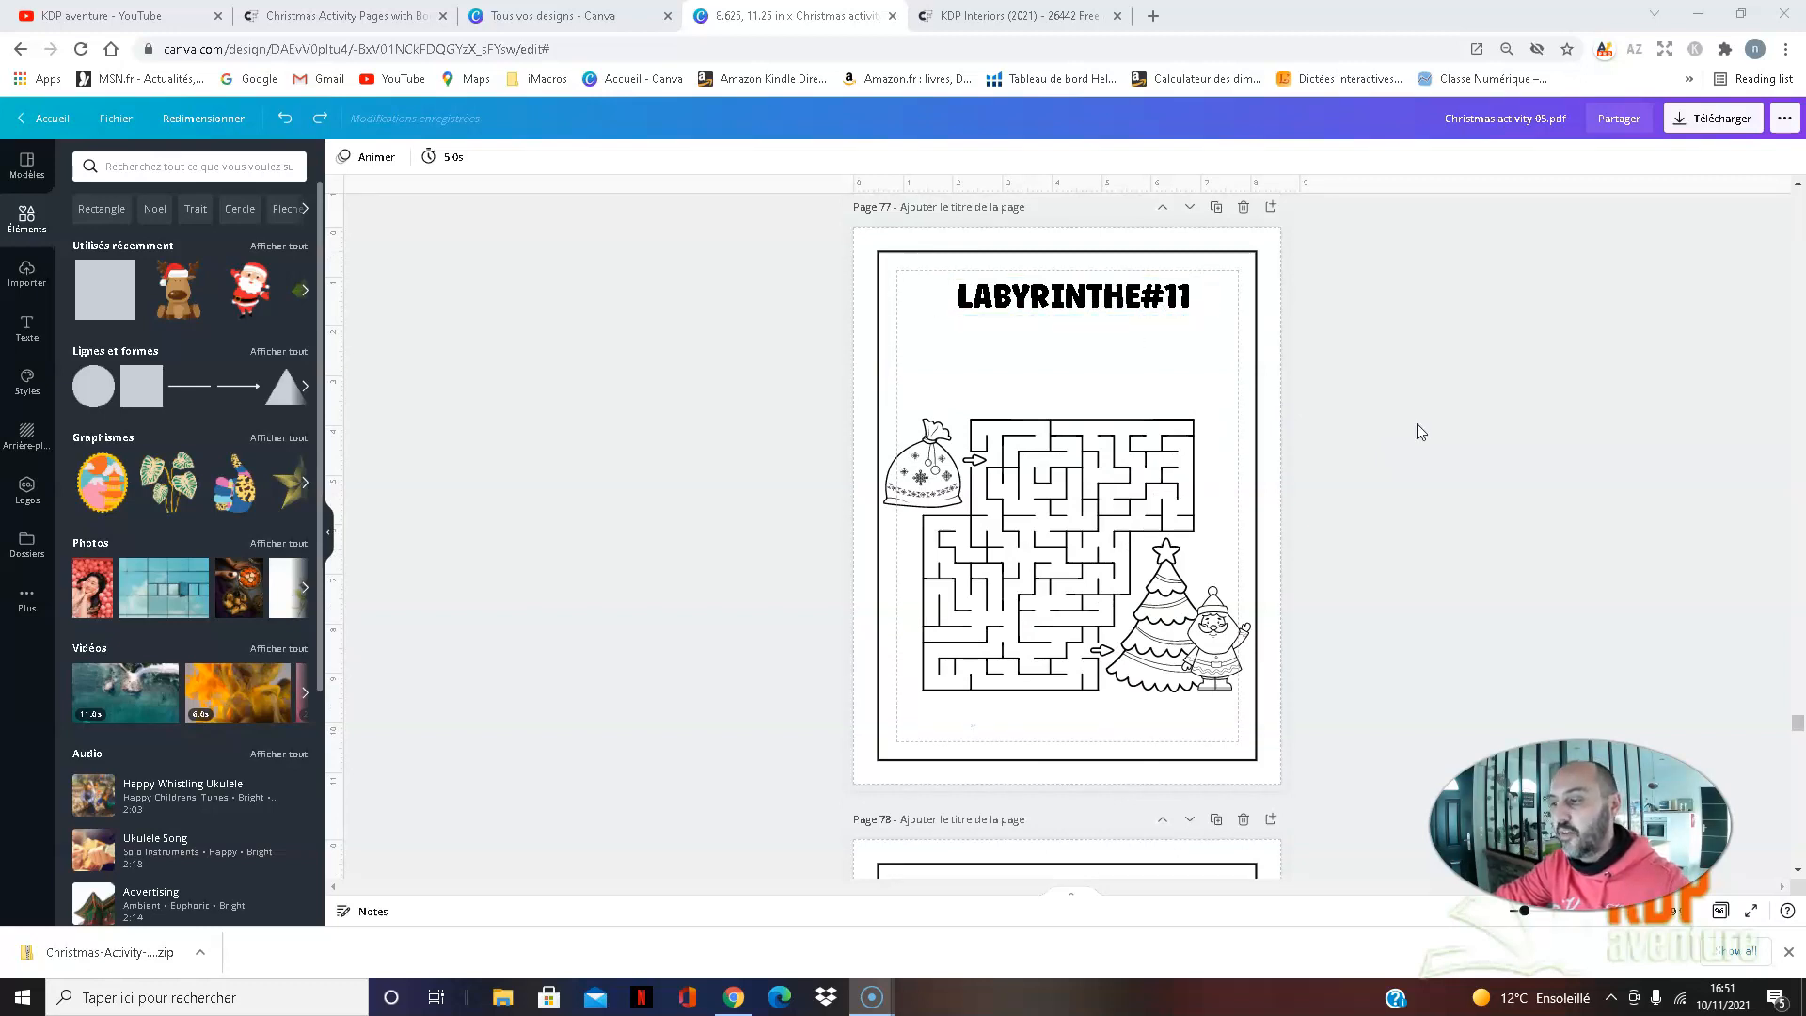
scroll(1422, 435, down, 12)
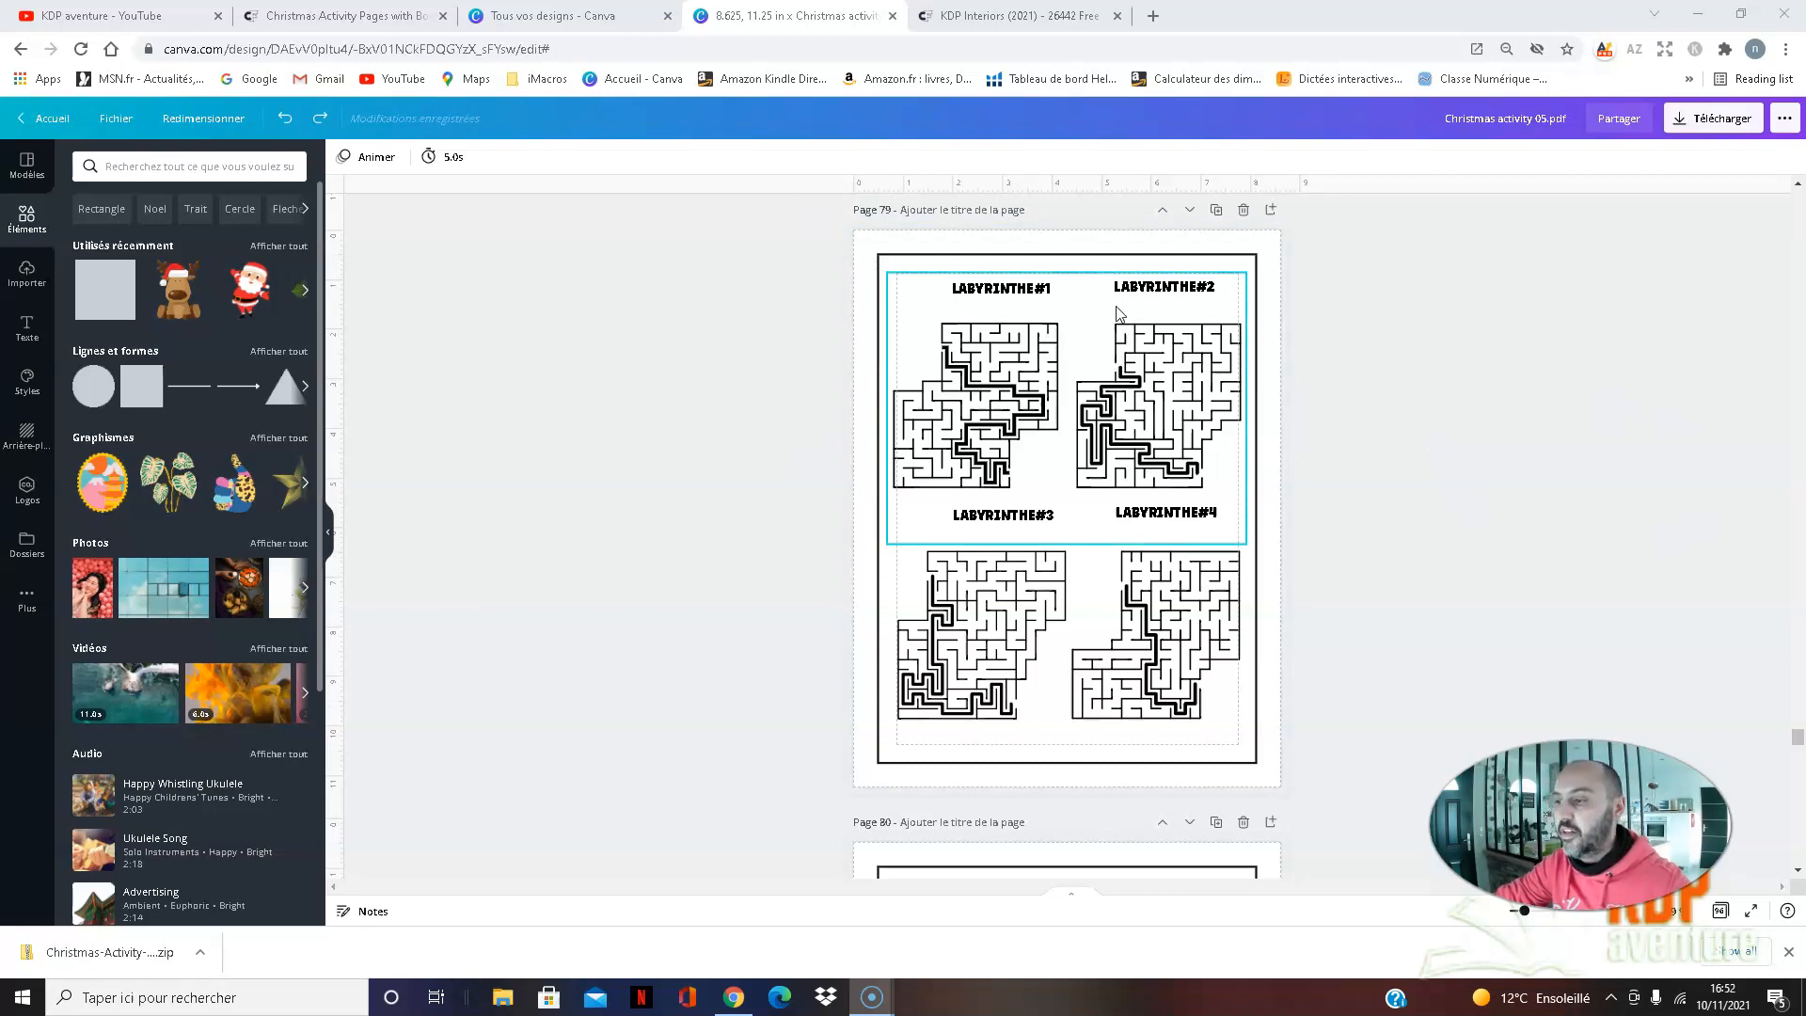
- Shift the group of "LABYRINTHE" titles on the solutions page 79, and undo the move
drag(1088, 401, 1111, 335)
drag(1084, 454, 1079, 369)
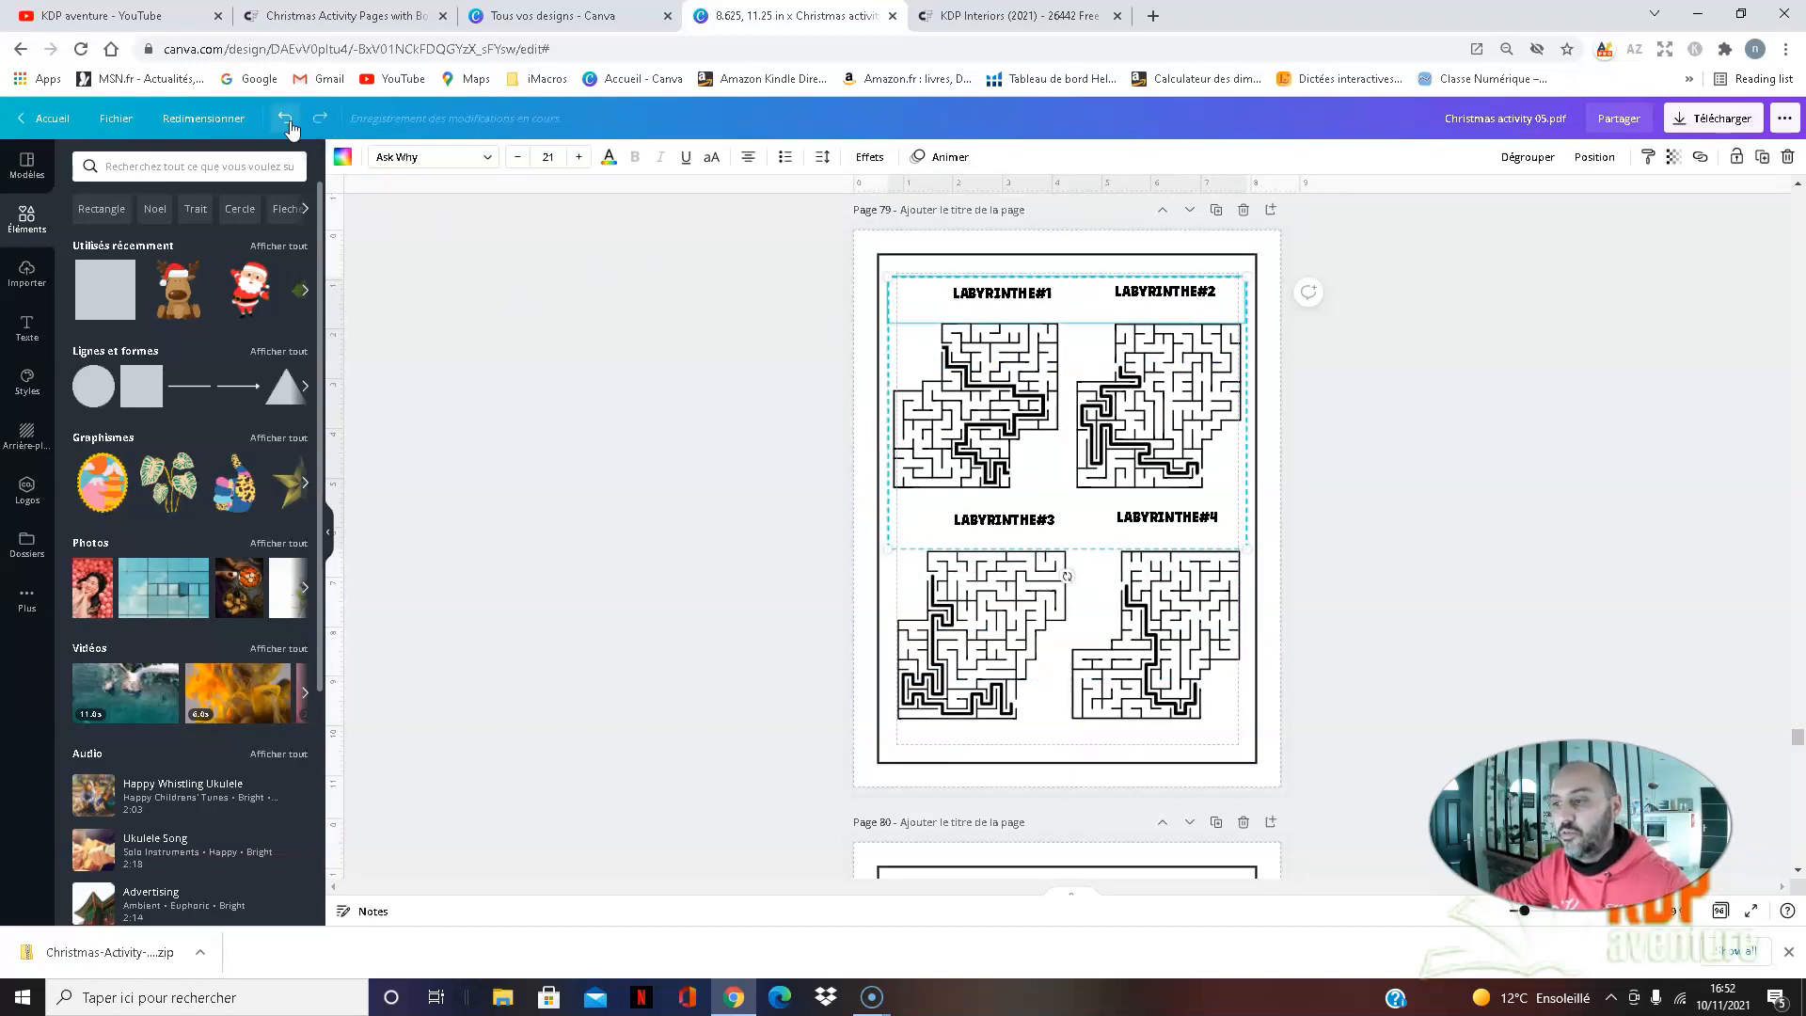
click(286, 119)
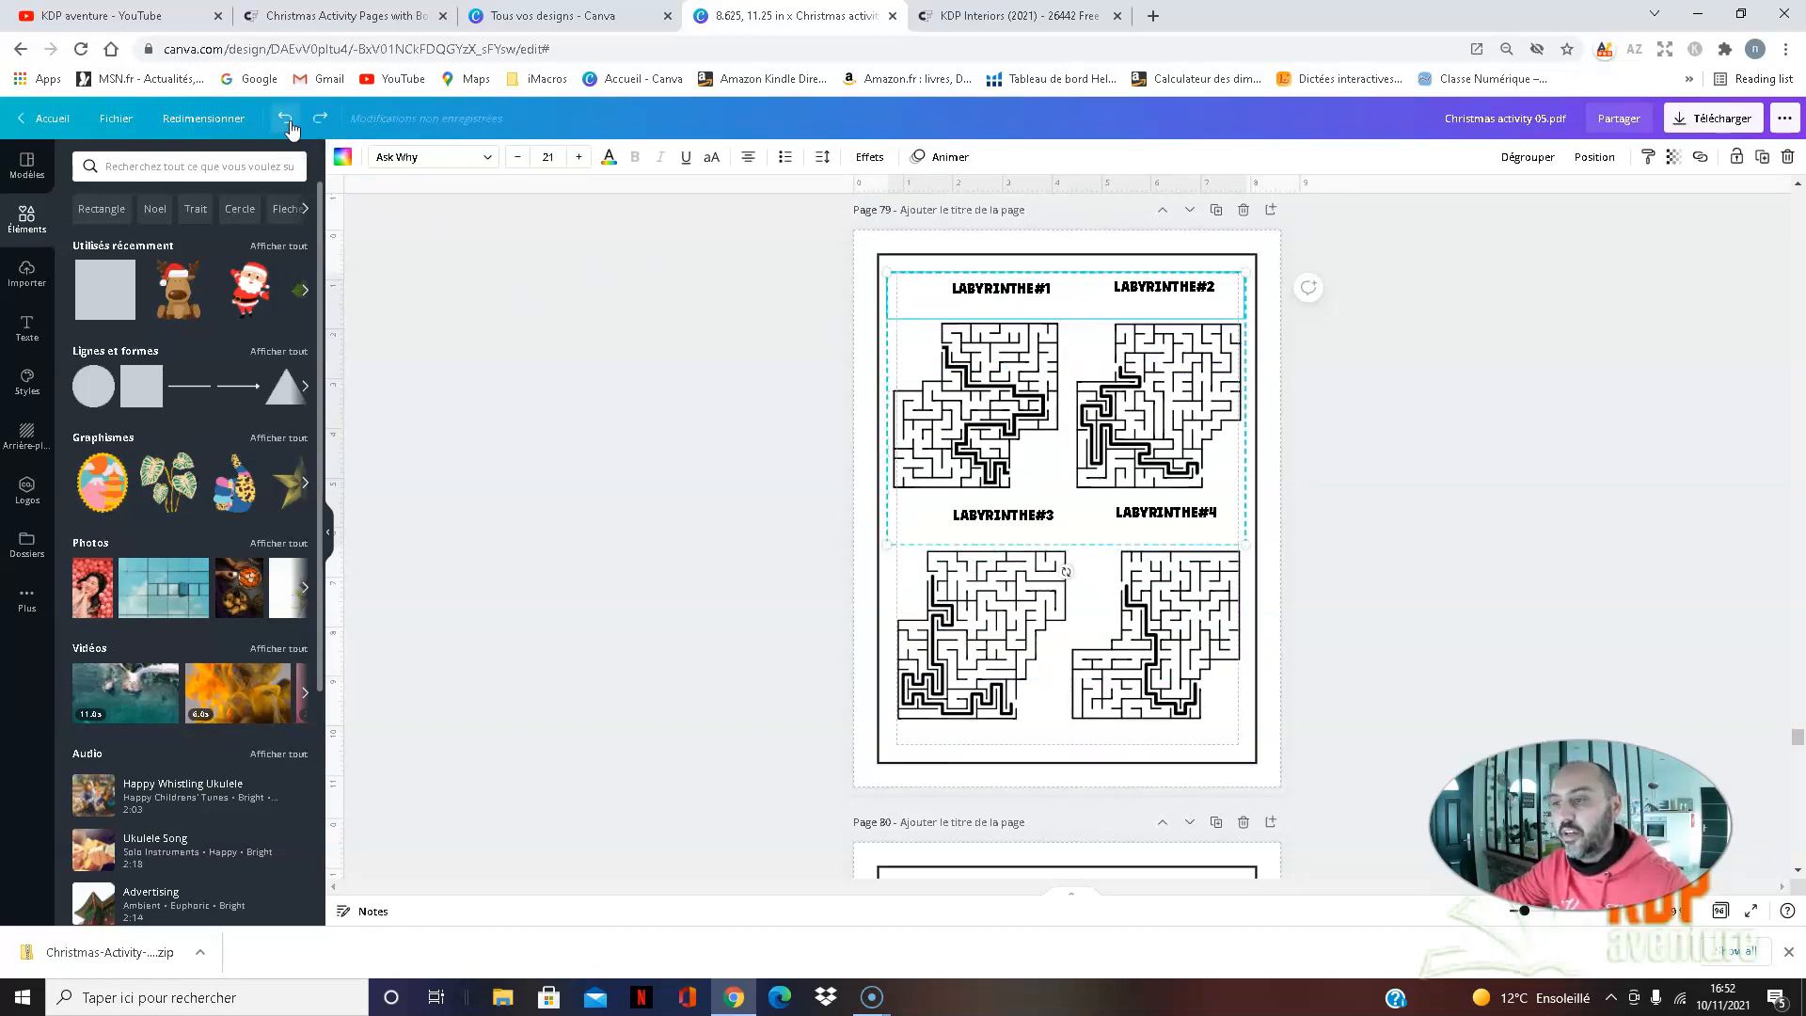
click(1445, 517)
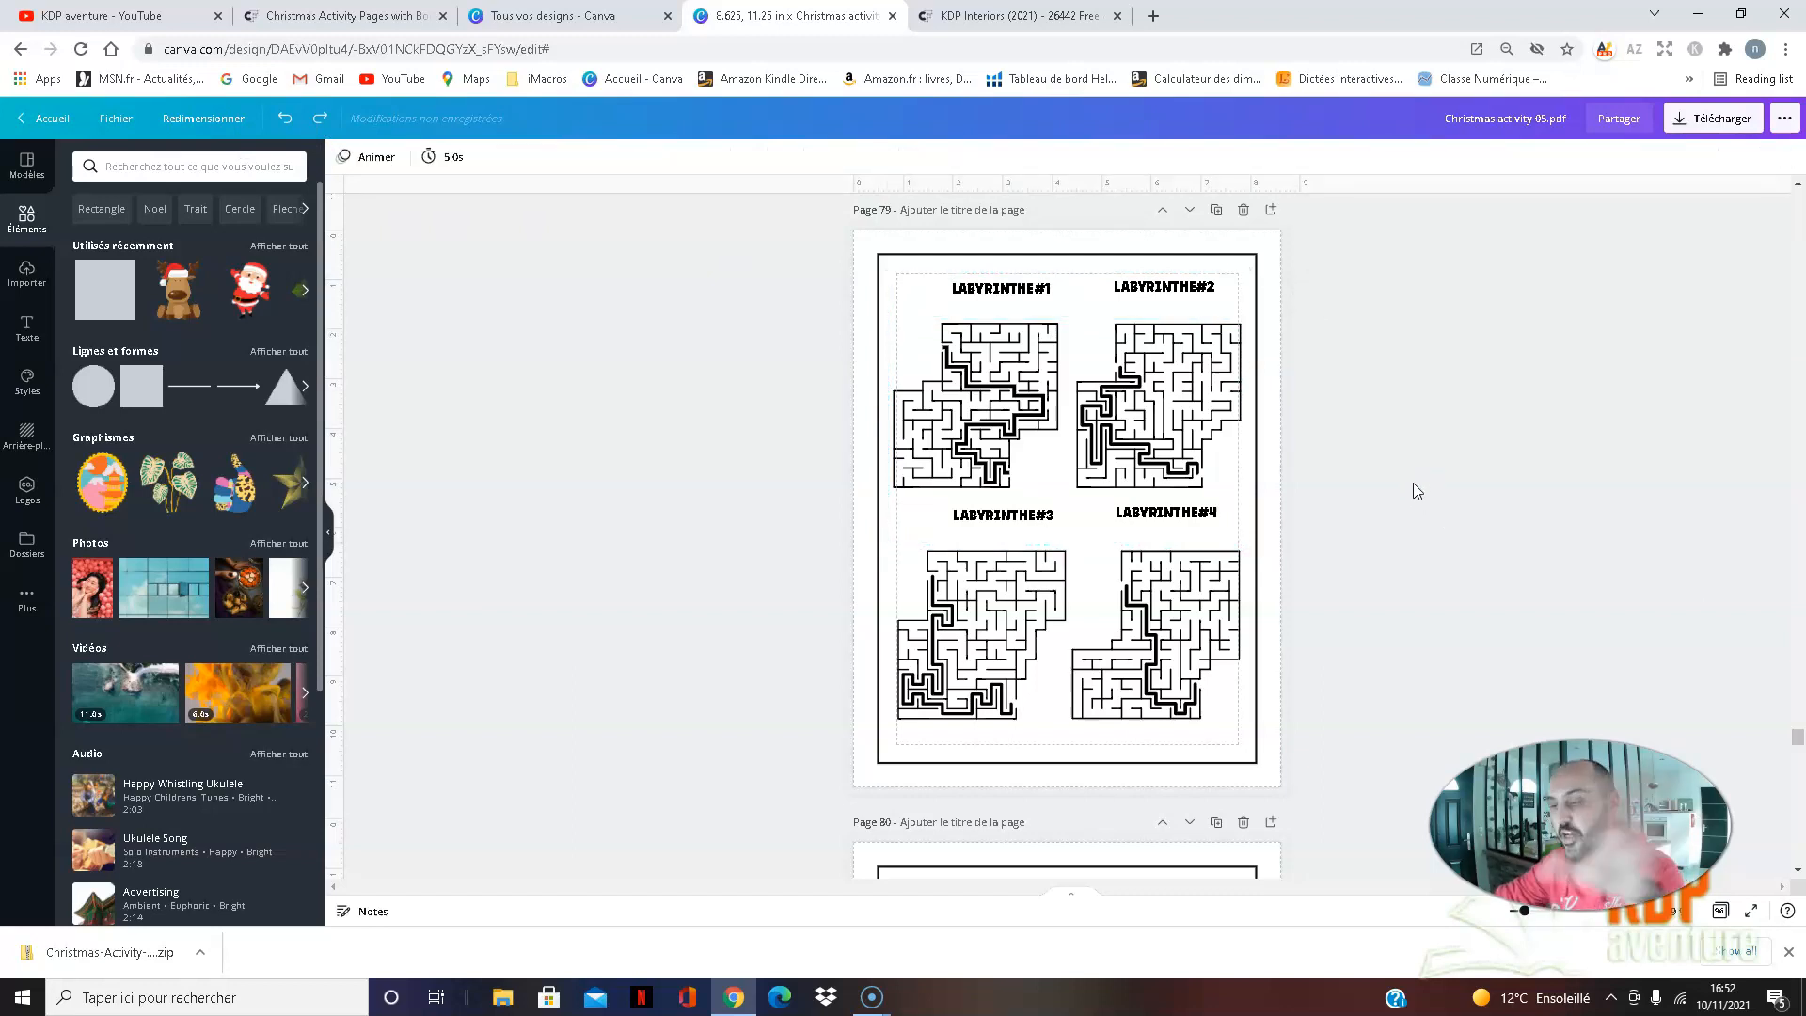
- Examine the maze solutions and their "LABYRINTHE" titles on pages 79 to 81
scroll(1412, 483, down, 5)
scroll(1408, 482, up, 3)
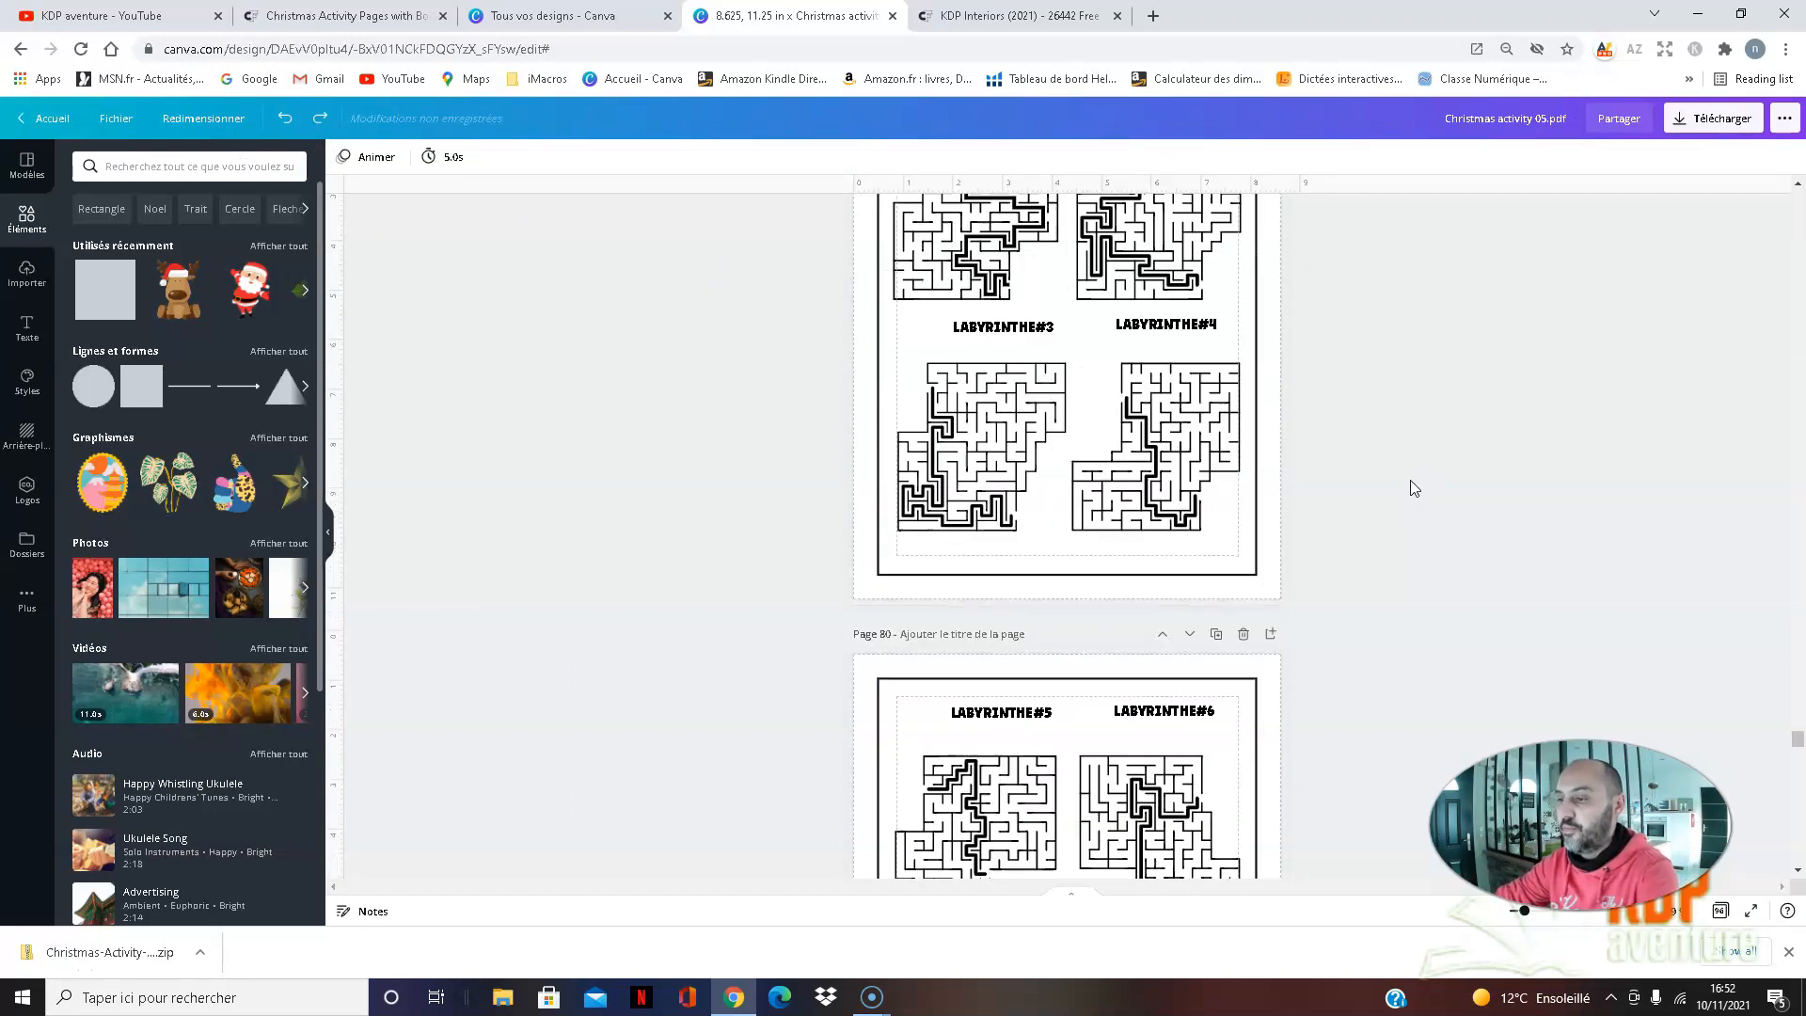
scroll(1405, 480, down, 2)
scroll(1402, 477, up, 4)
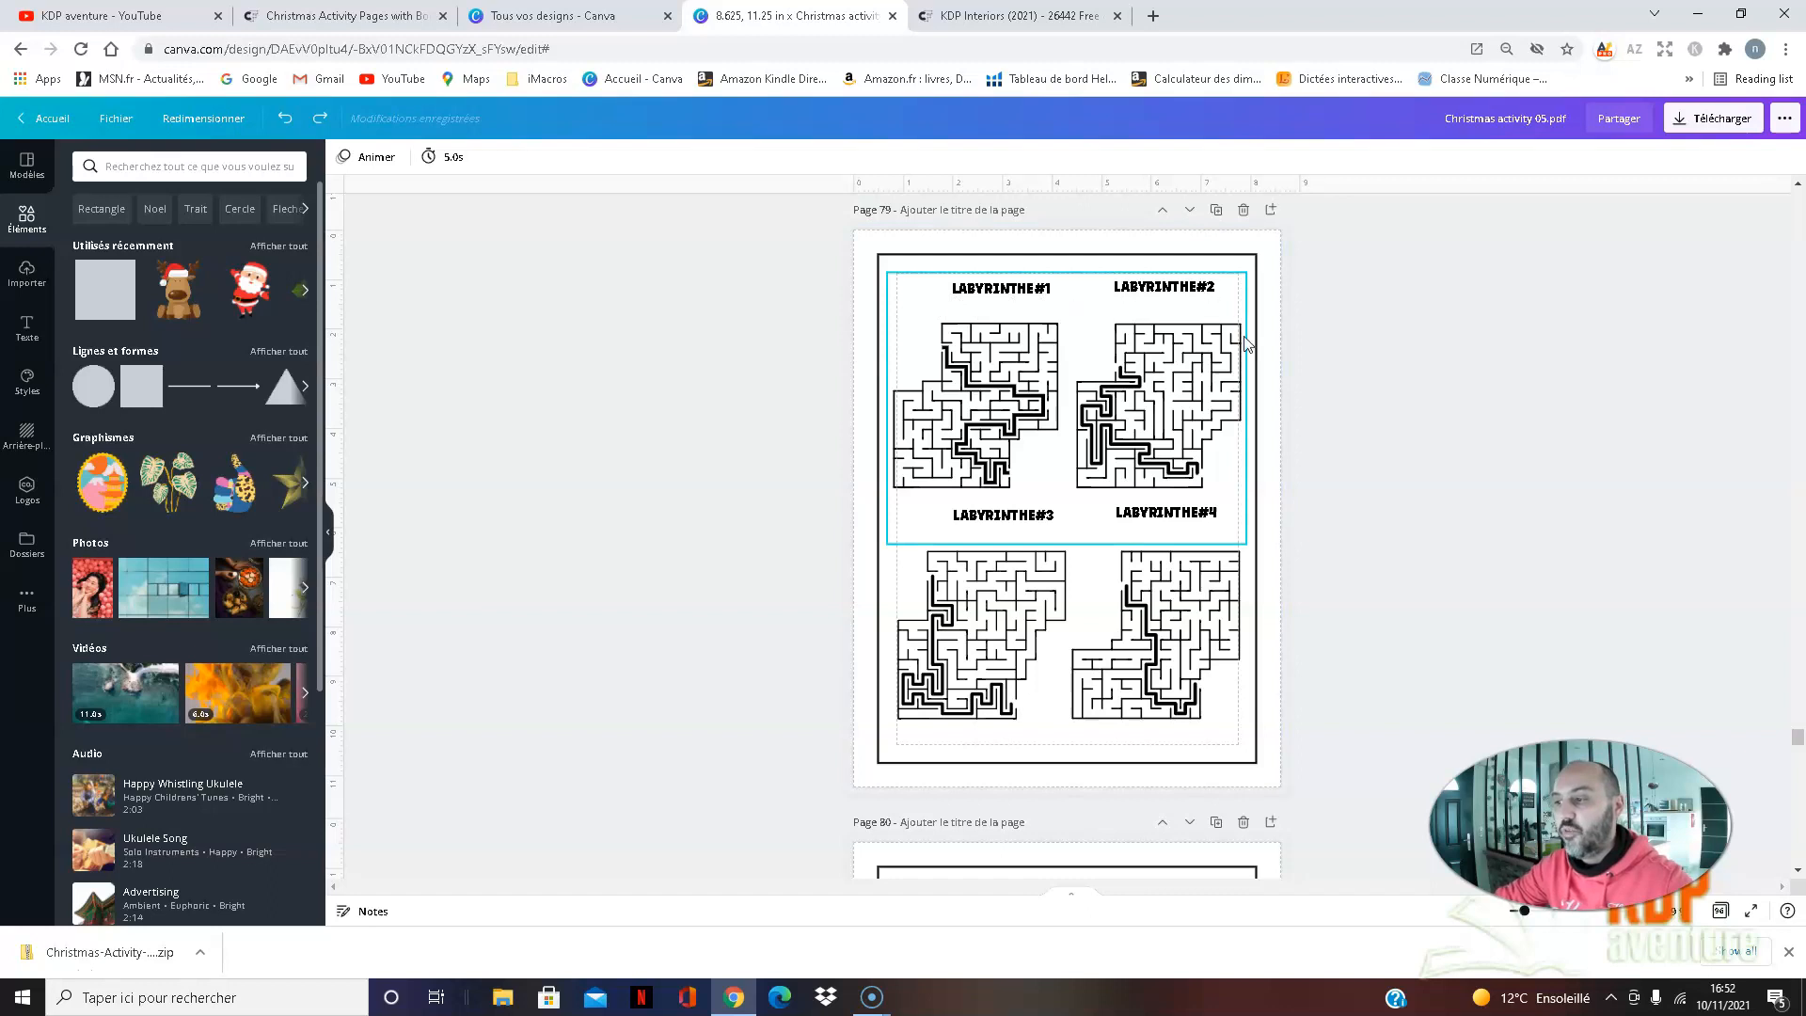
click(1163, 286)
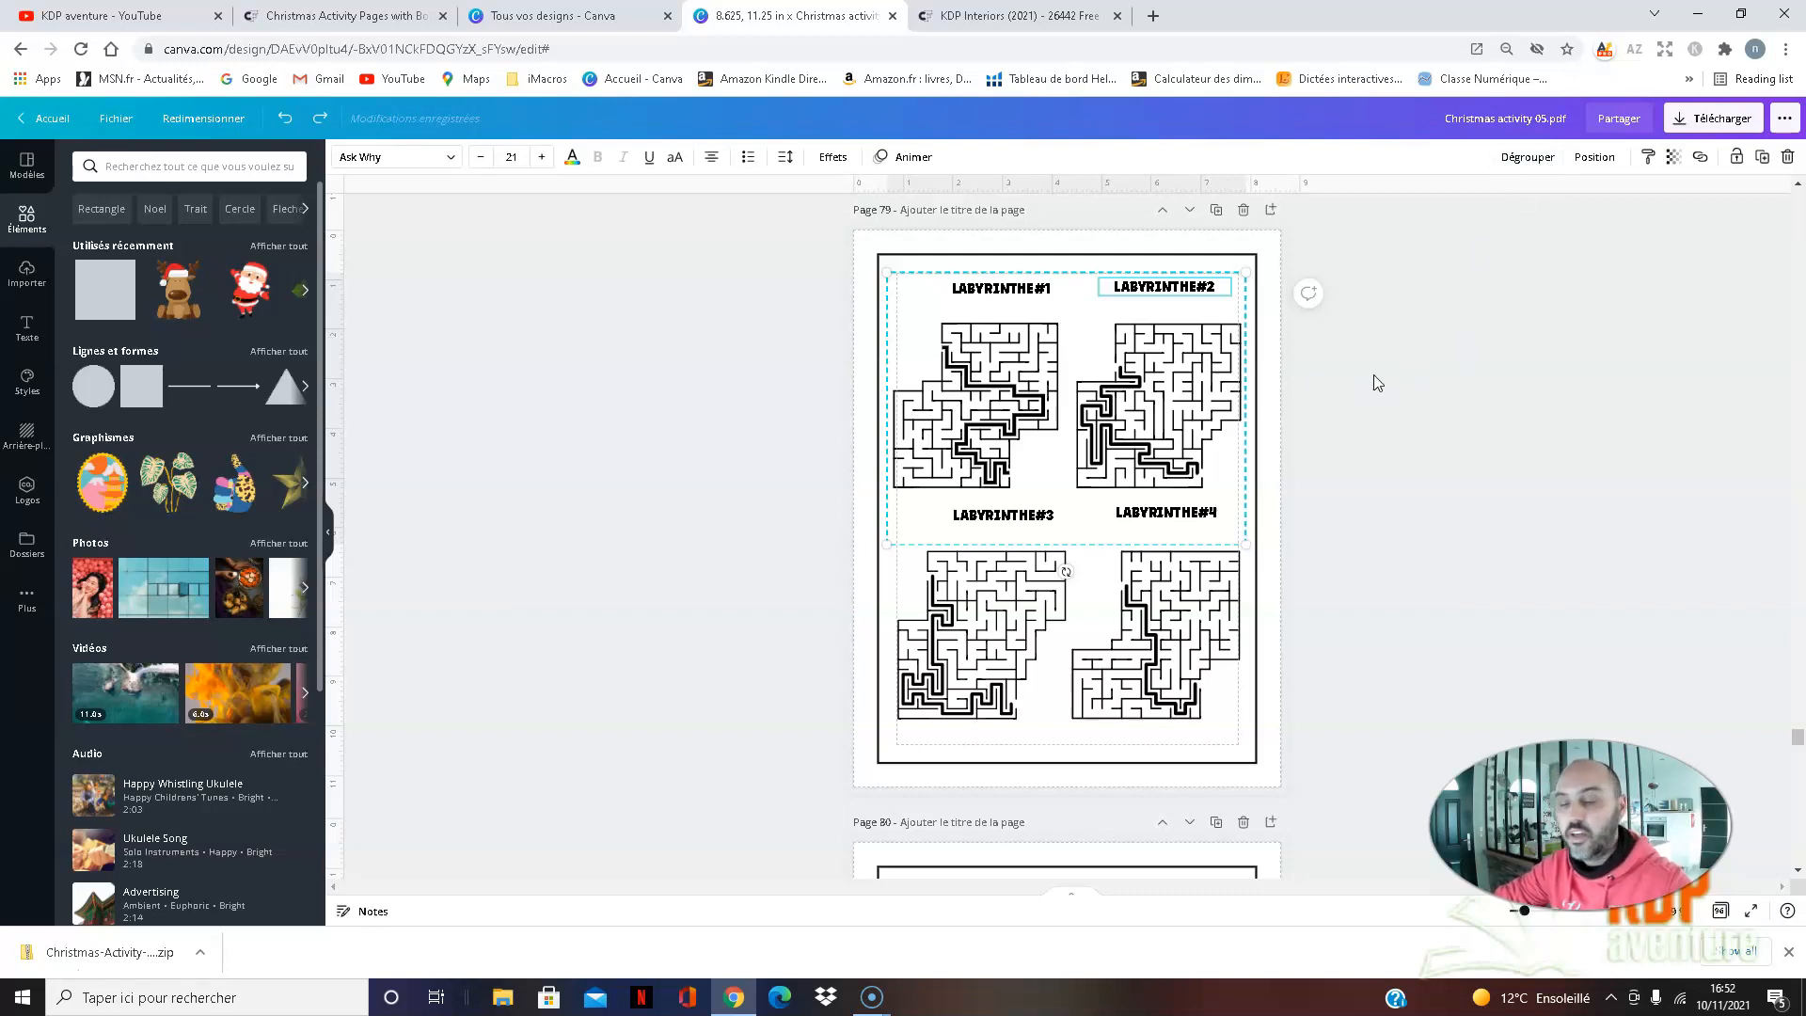
scroll(1431, 386, down, 5)
scroll(1431, 384, down, 10)
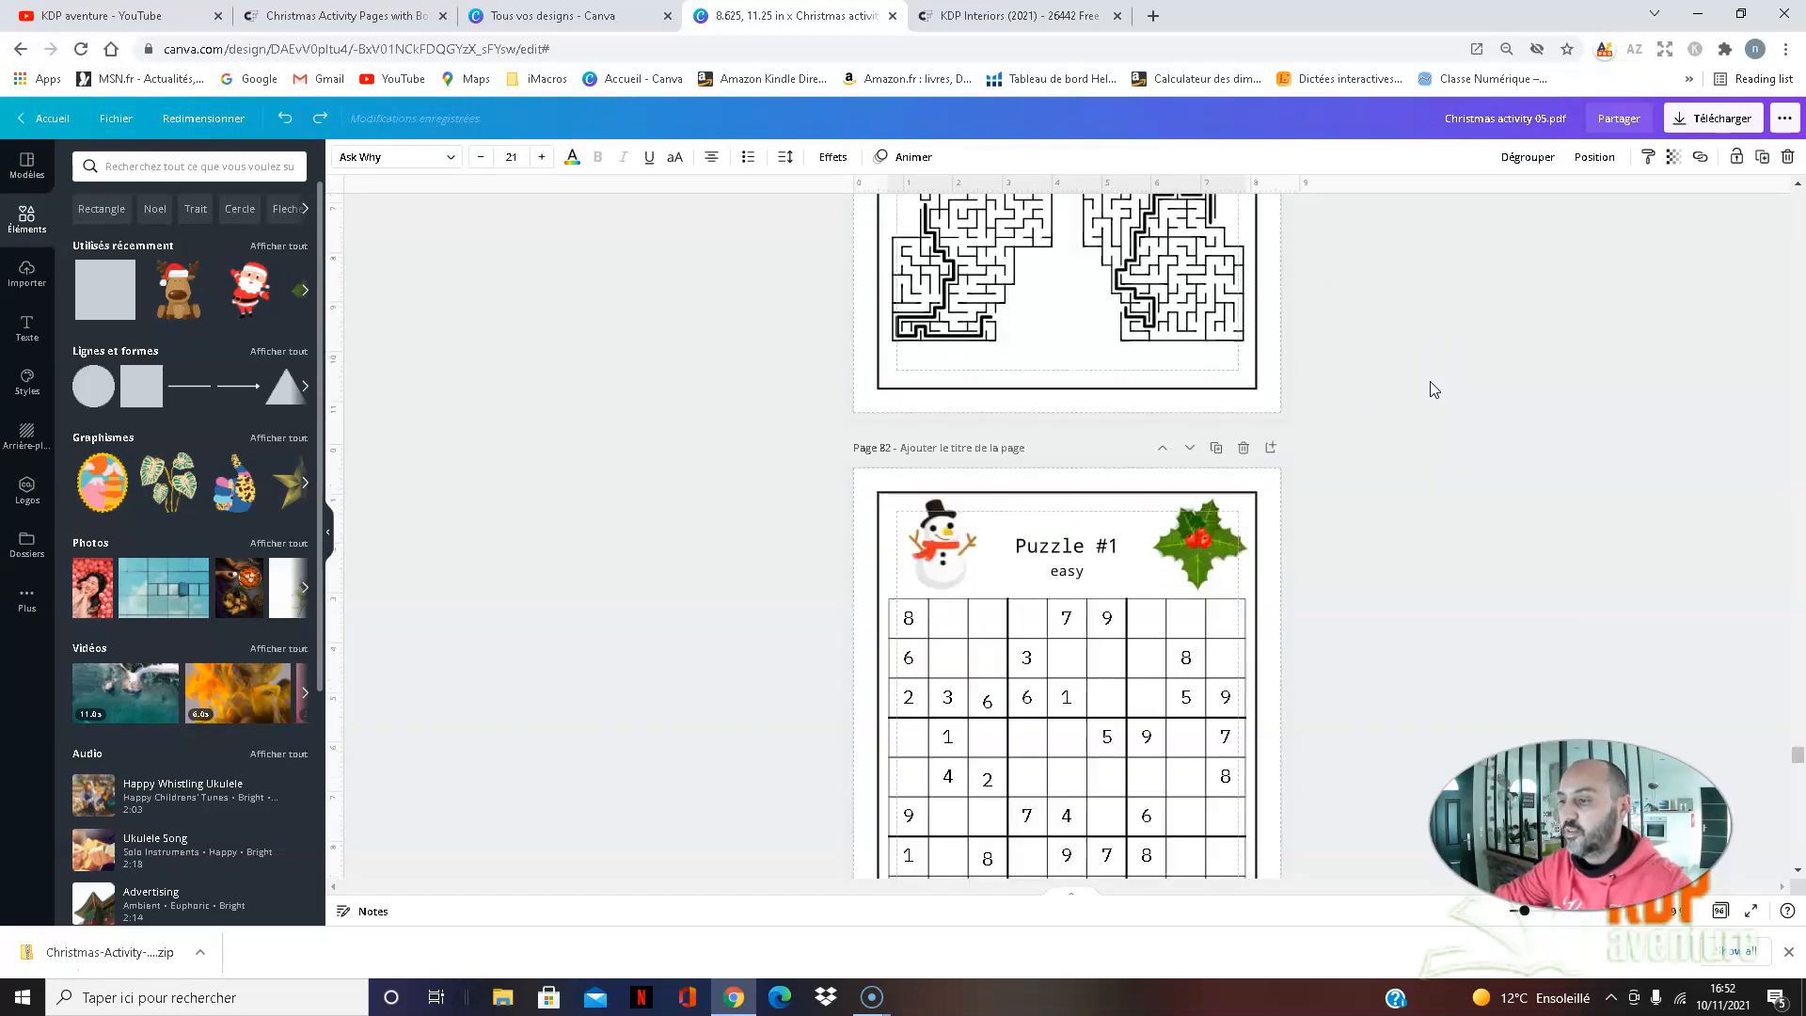
scroll(1429, 380, up, 4)
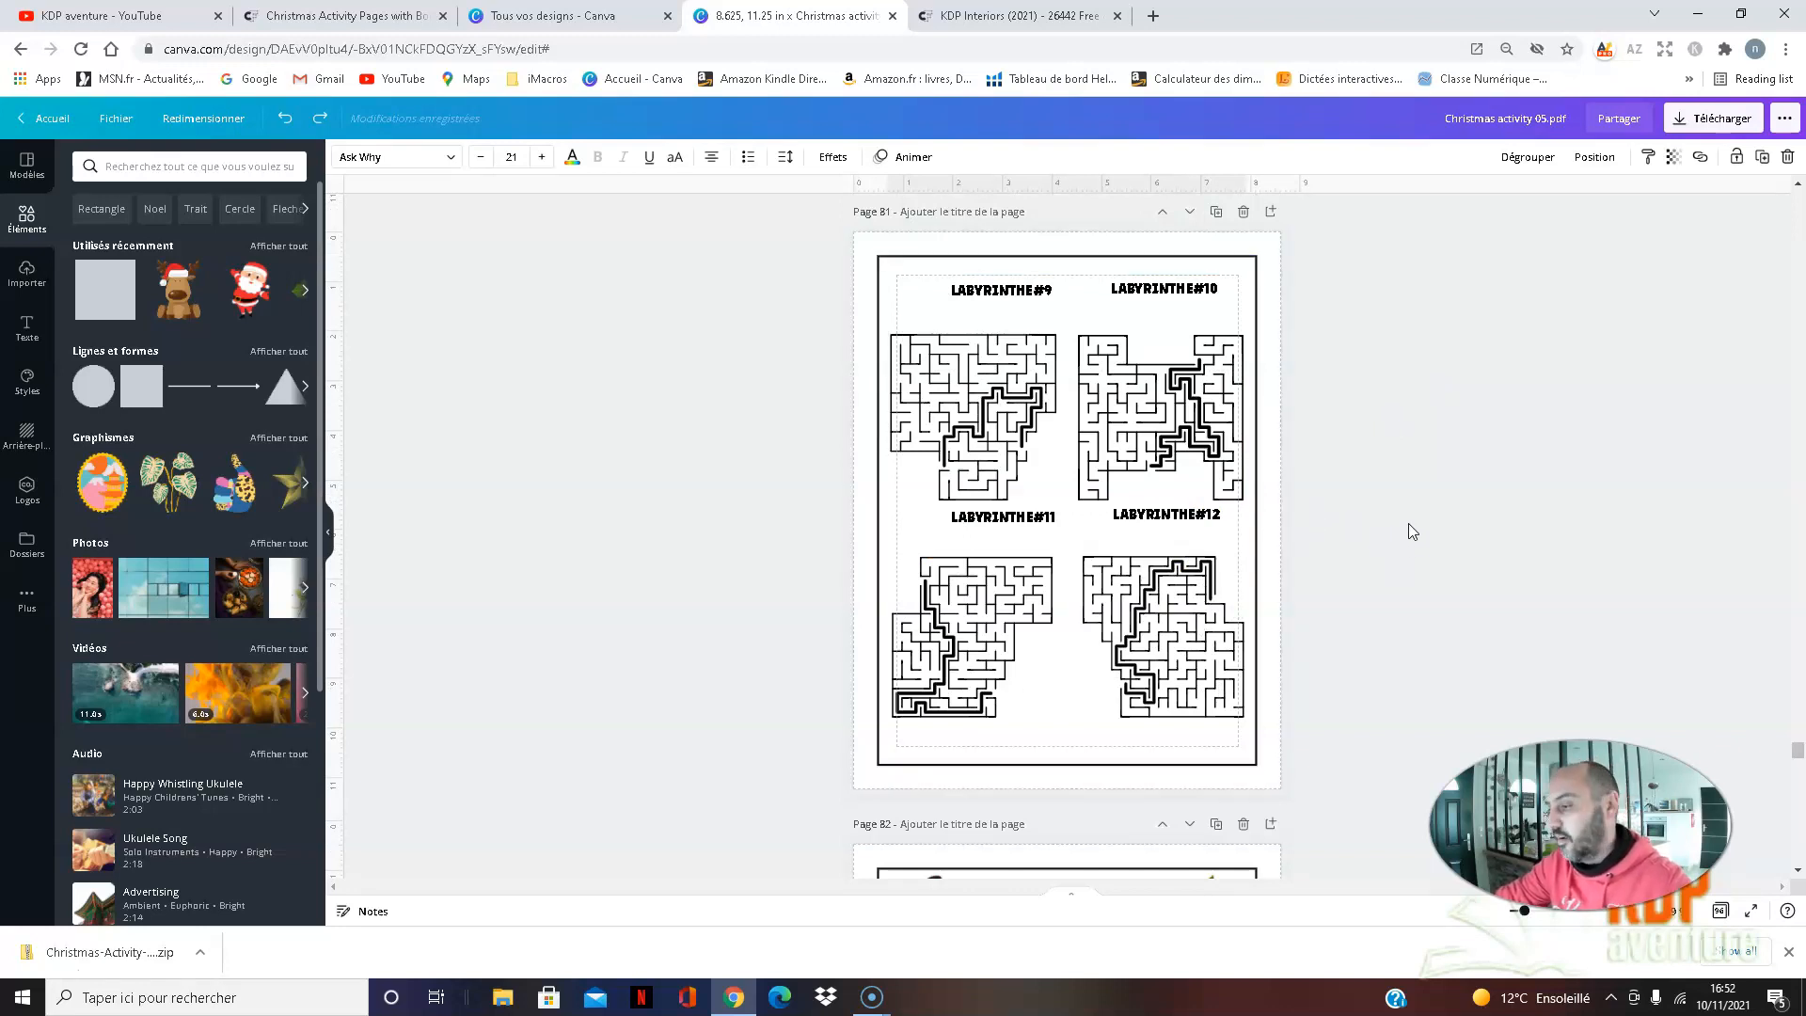
- Review the sudoku pages from "Puzzle #1" on page 82 to page 93, and the sudoku solutions on pages 94 and 95
scroll(1407, 511, down, 5)
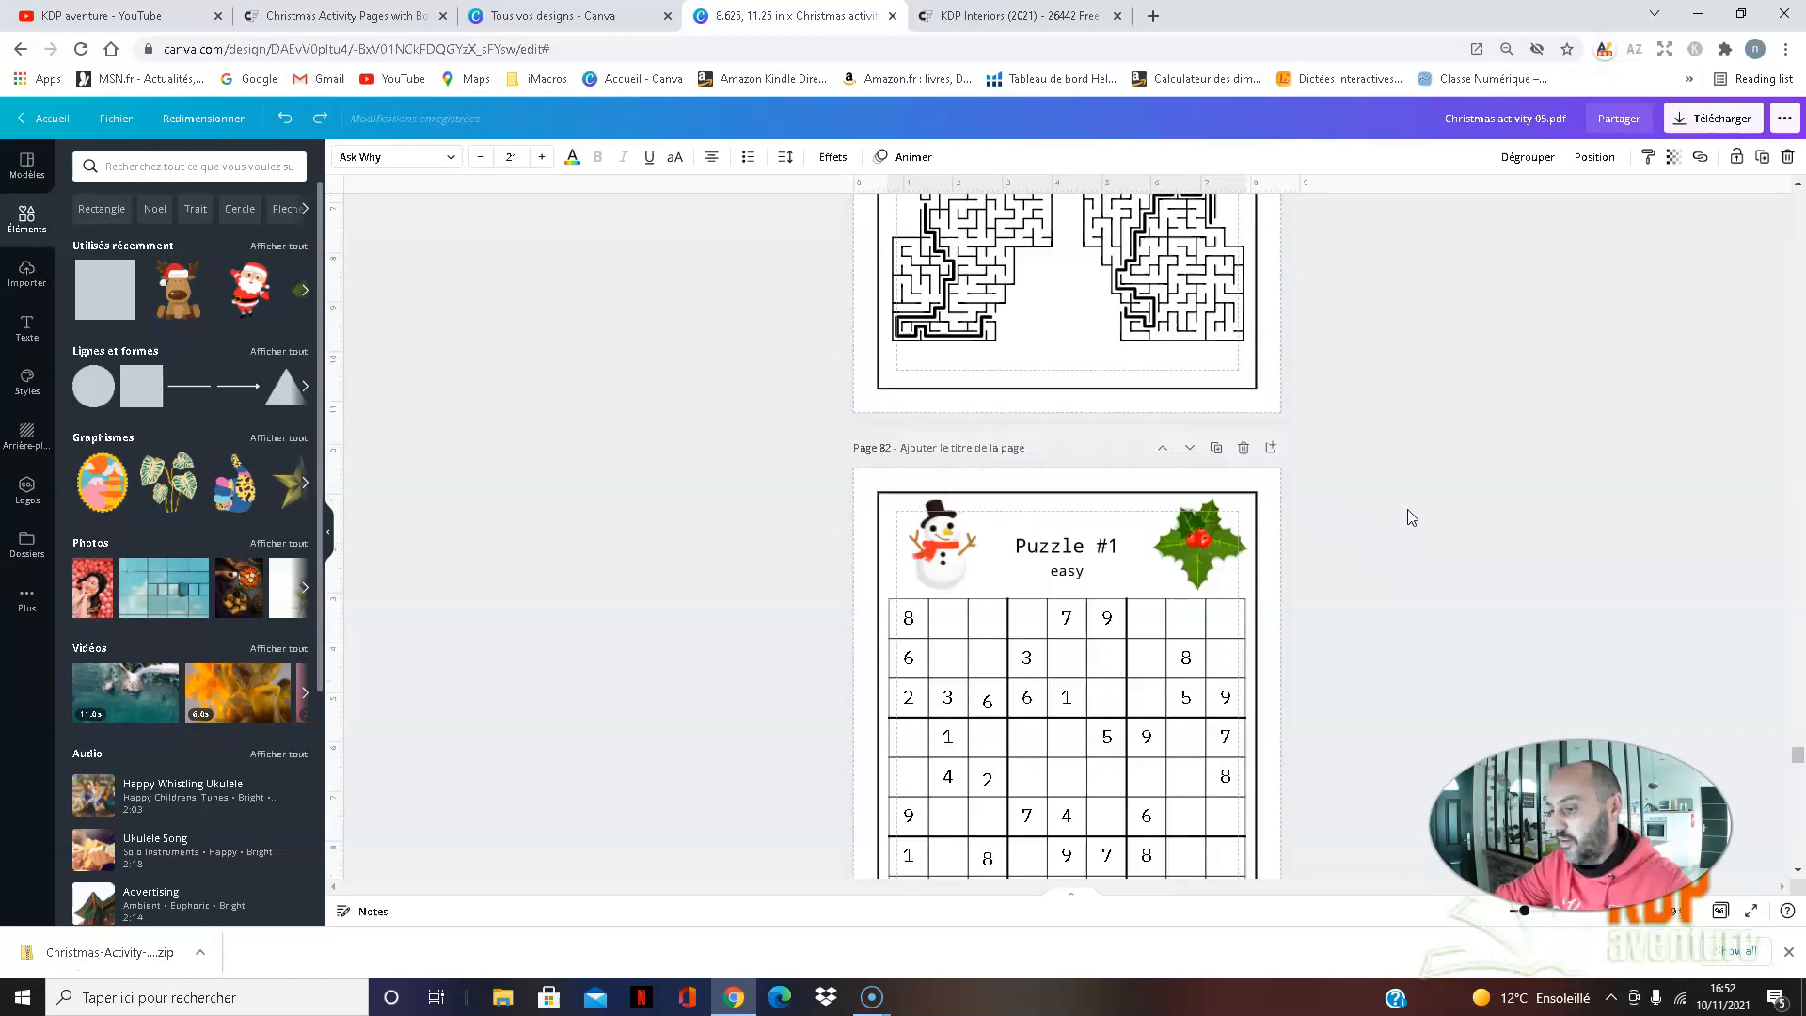
scroll(1407, 510, down, 1)
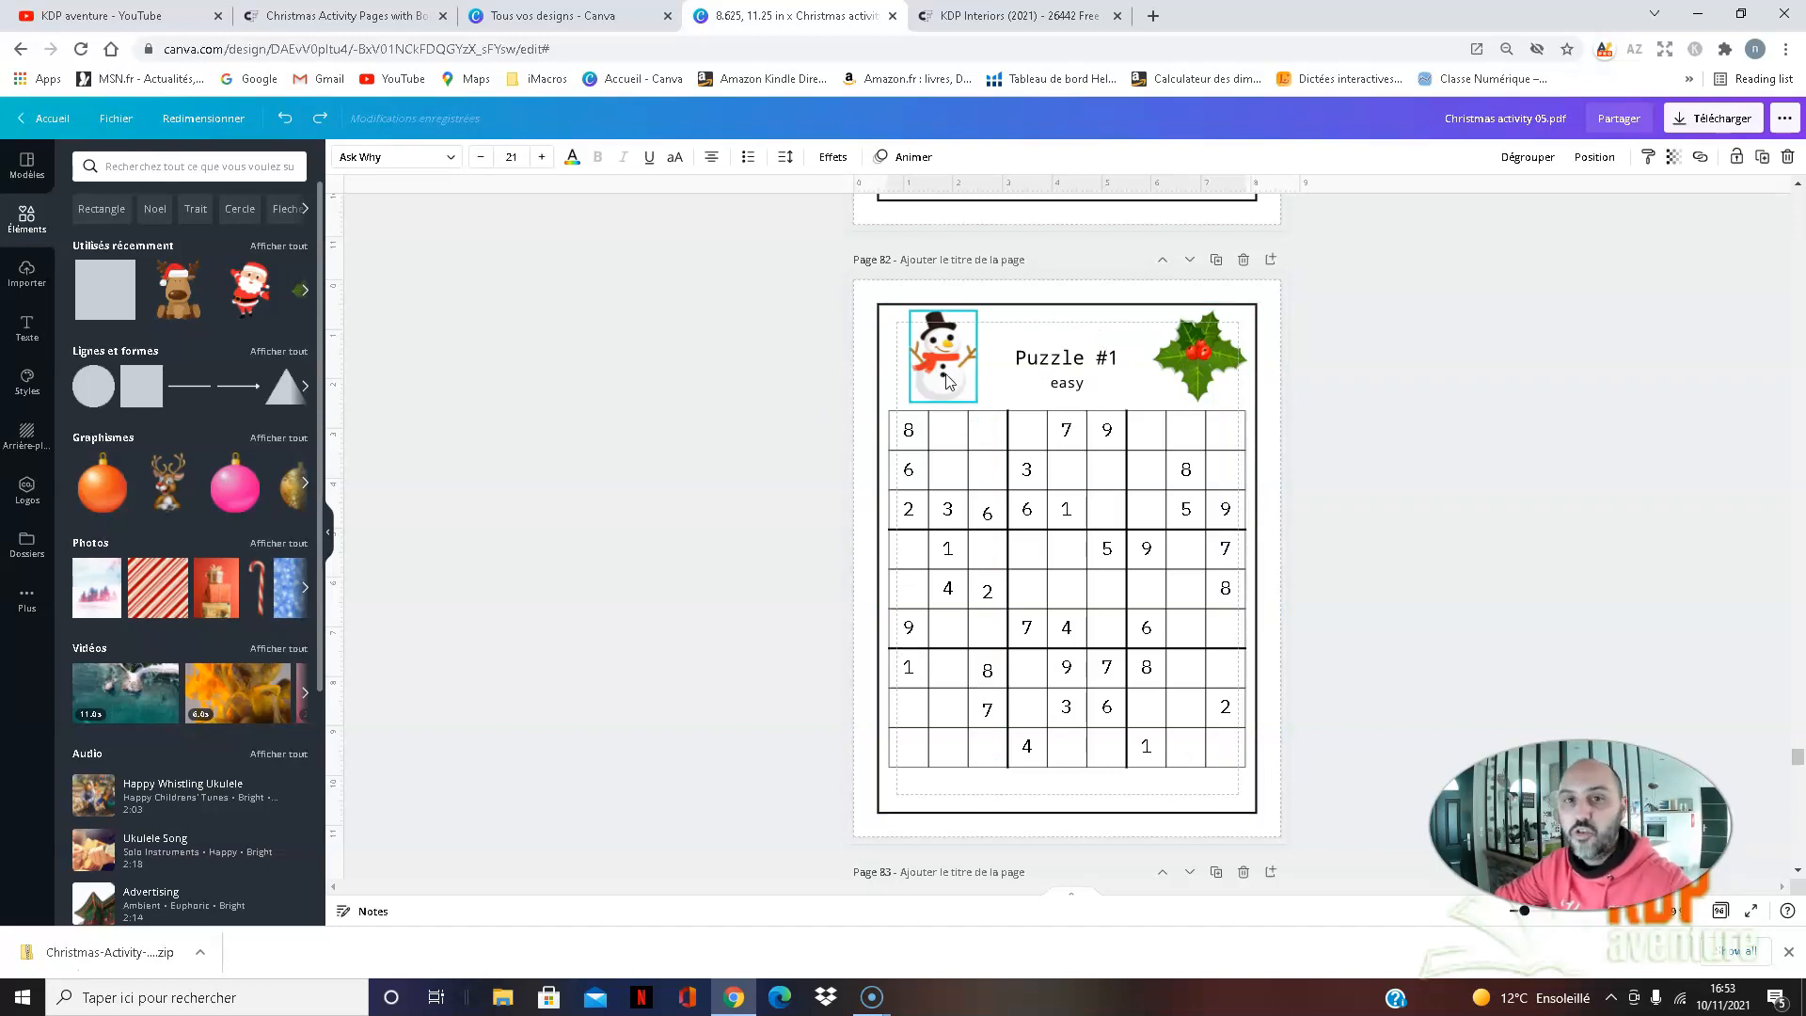
scroll(1381, 419, down, 5)
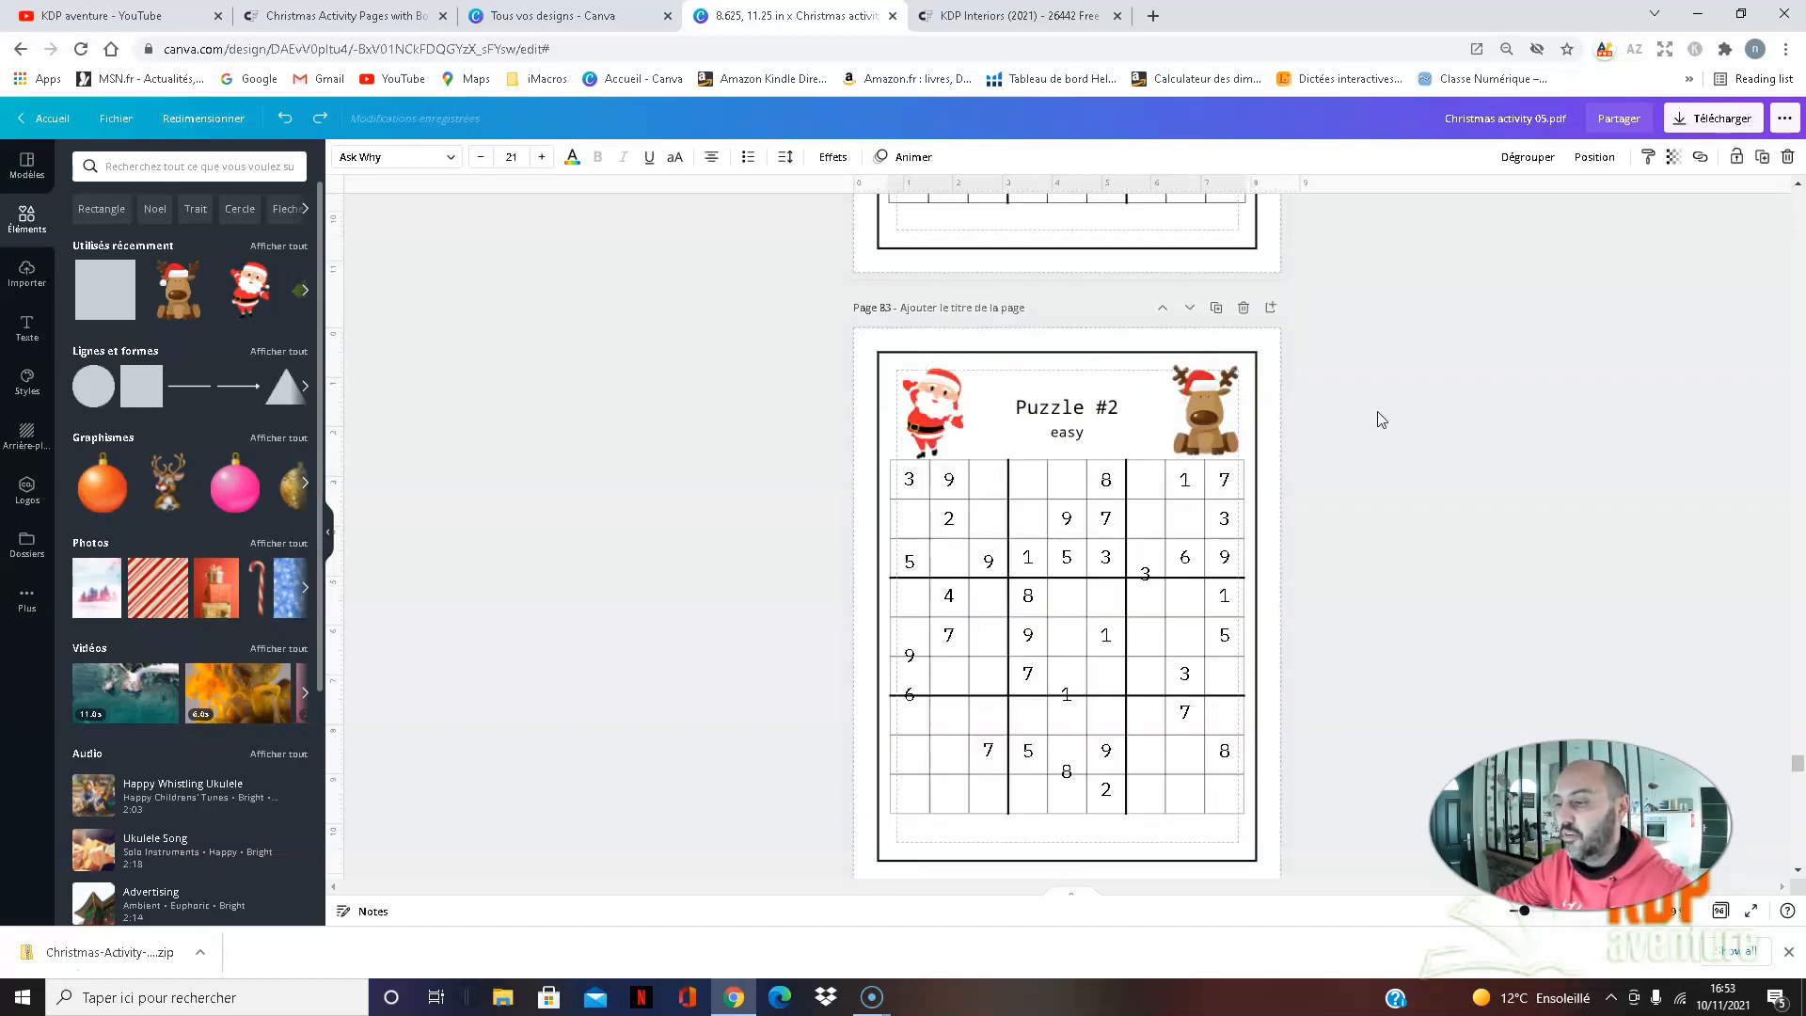
scroll(1402, 499, down, 5)
scroll(1402, 497, down, 5)
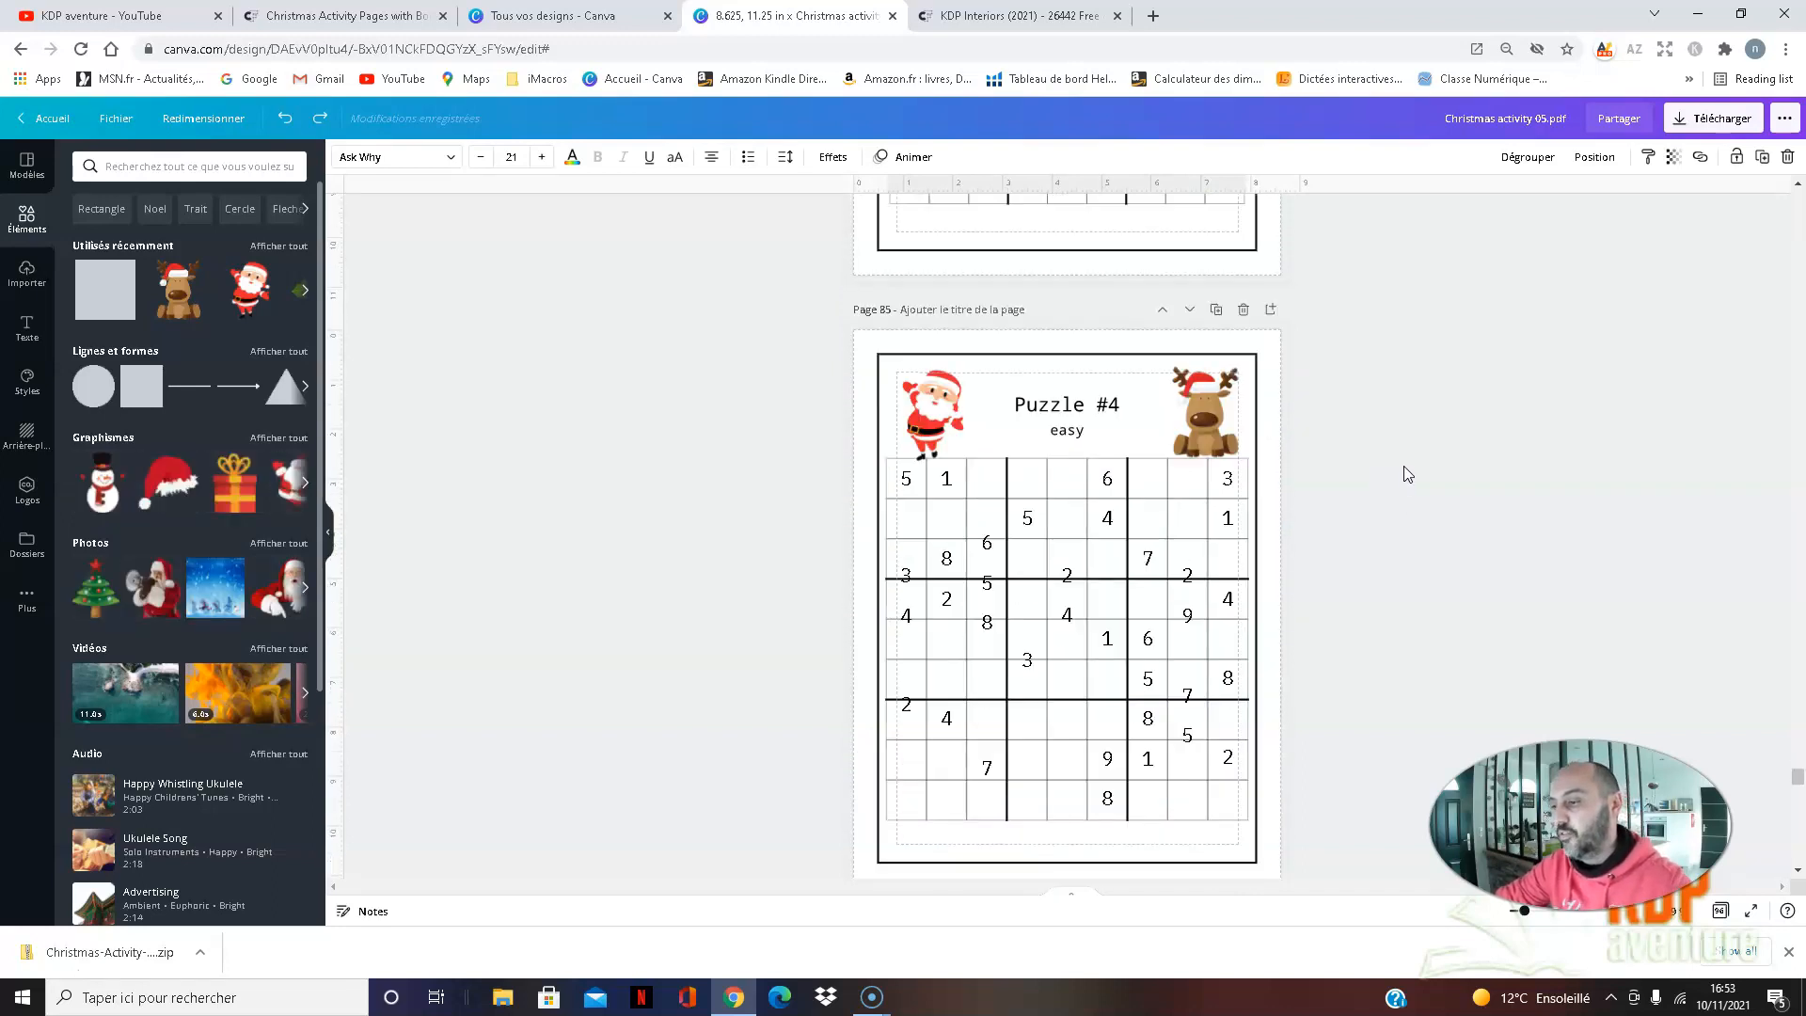
scroll(1404, 457, down, 4)
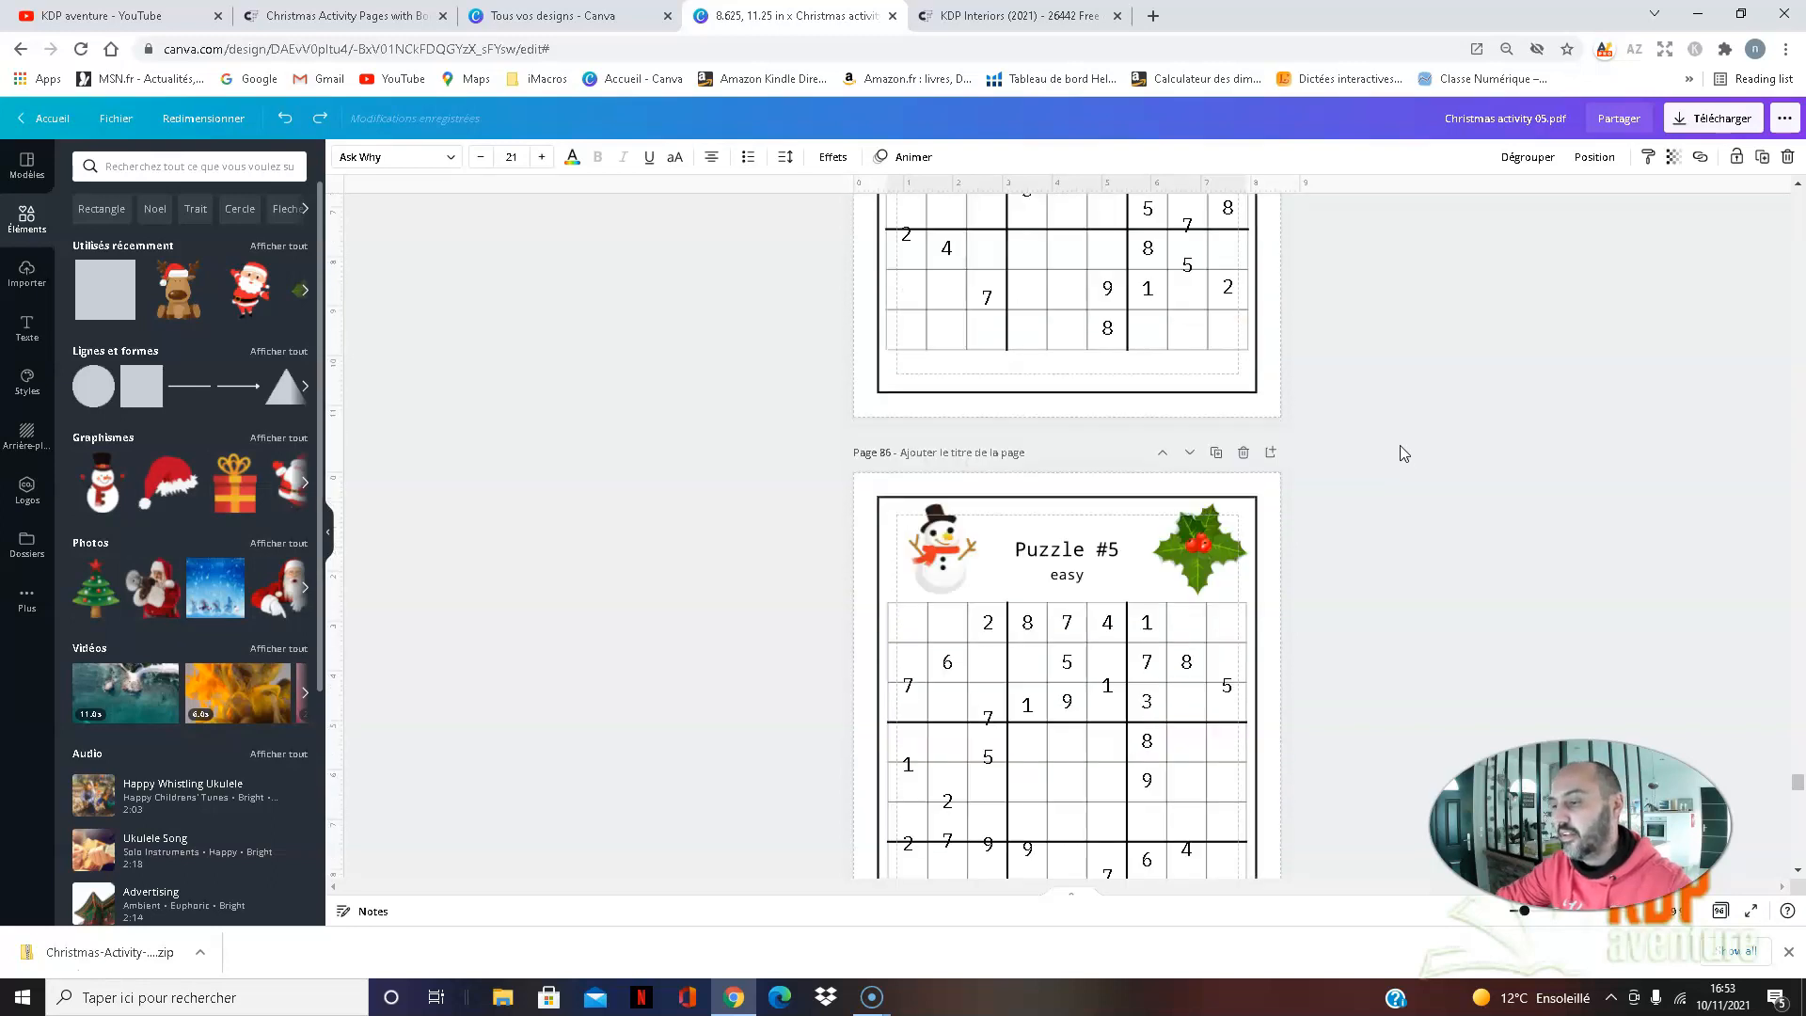
scroll(1399, 444, down, 3)
scroll(1399, 443, down, 5)
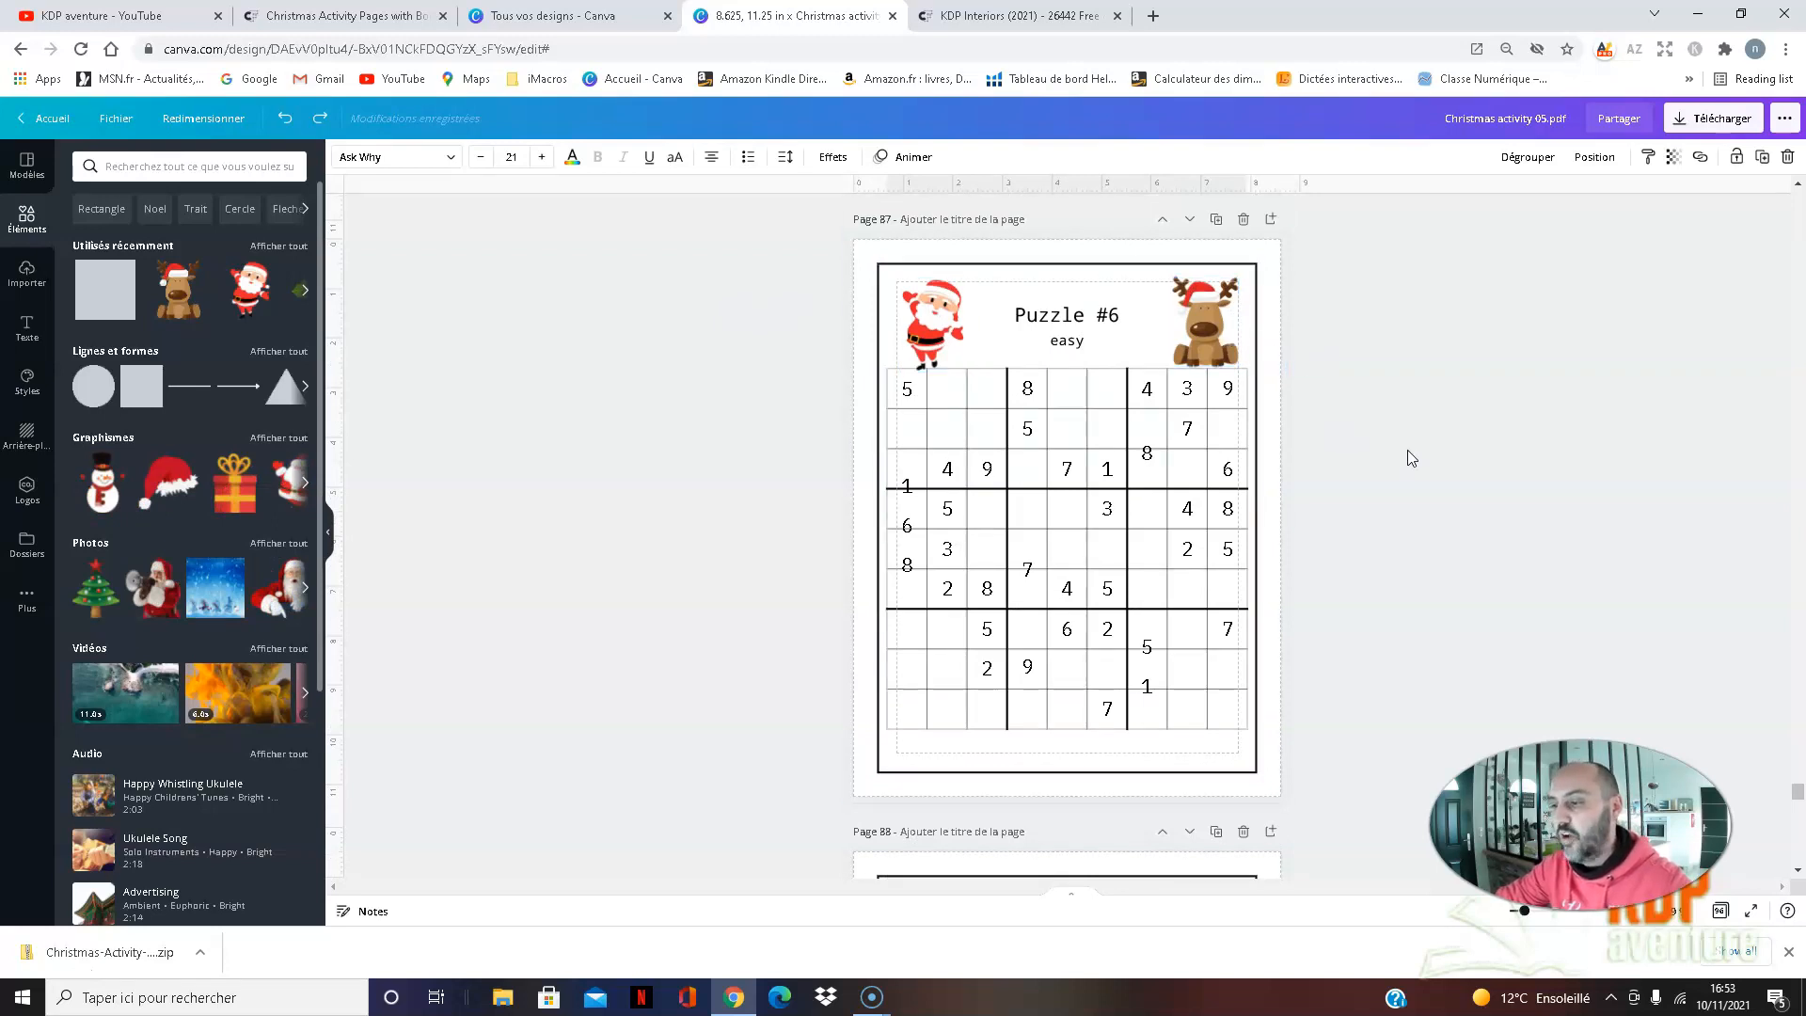
scroll(1411, 481, down, 9)
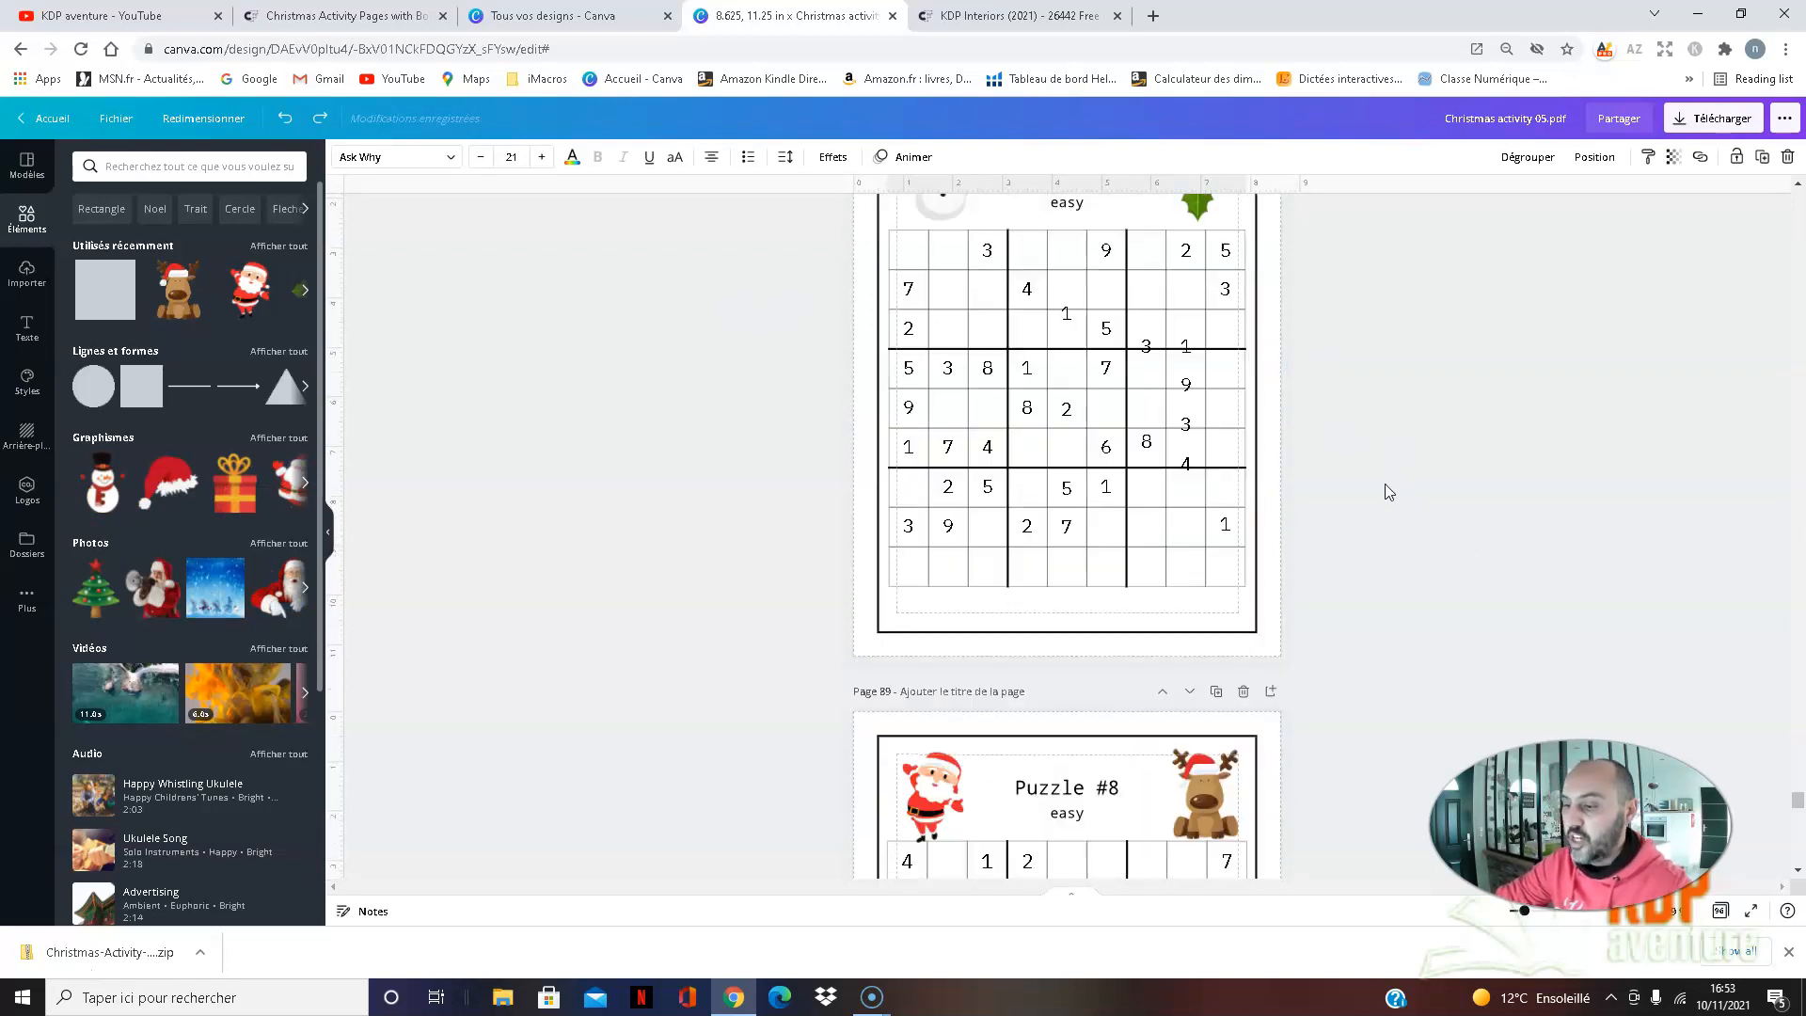
scroll(1381, 487, down, 4)
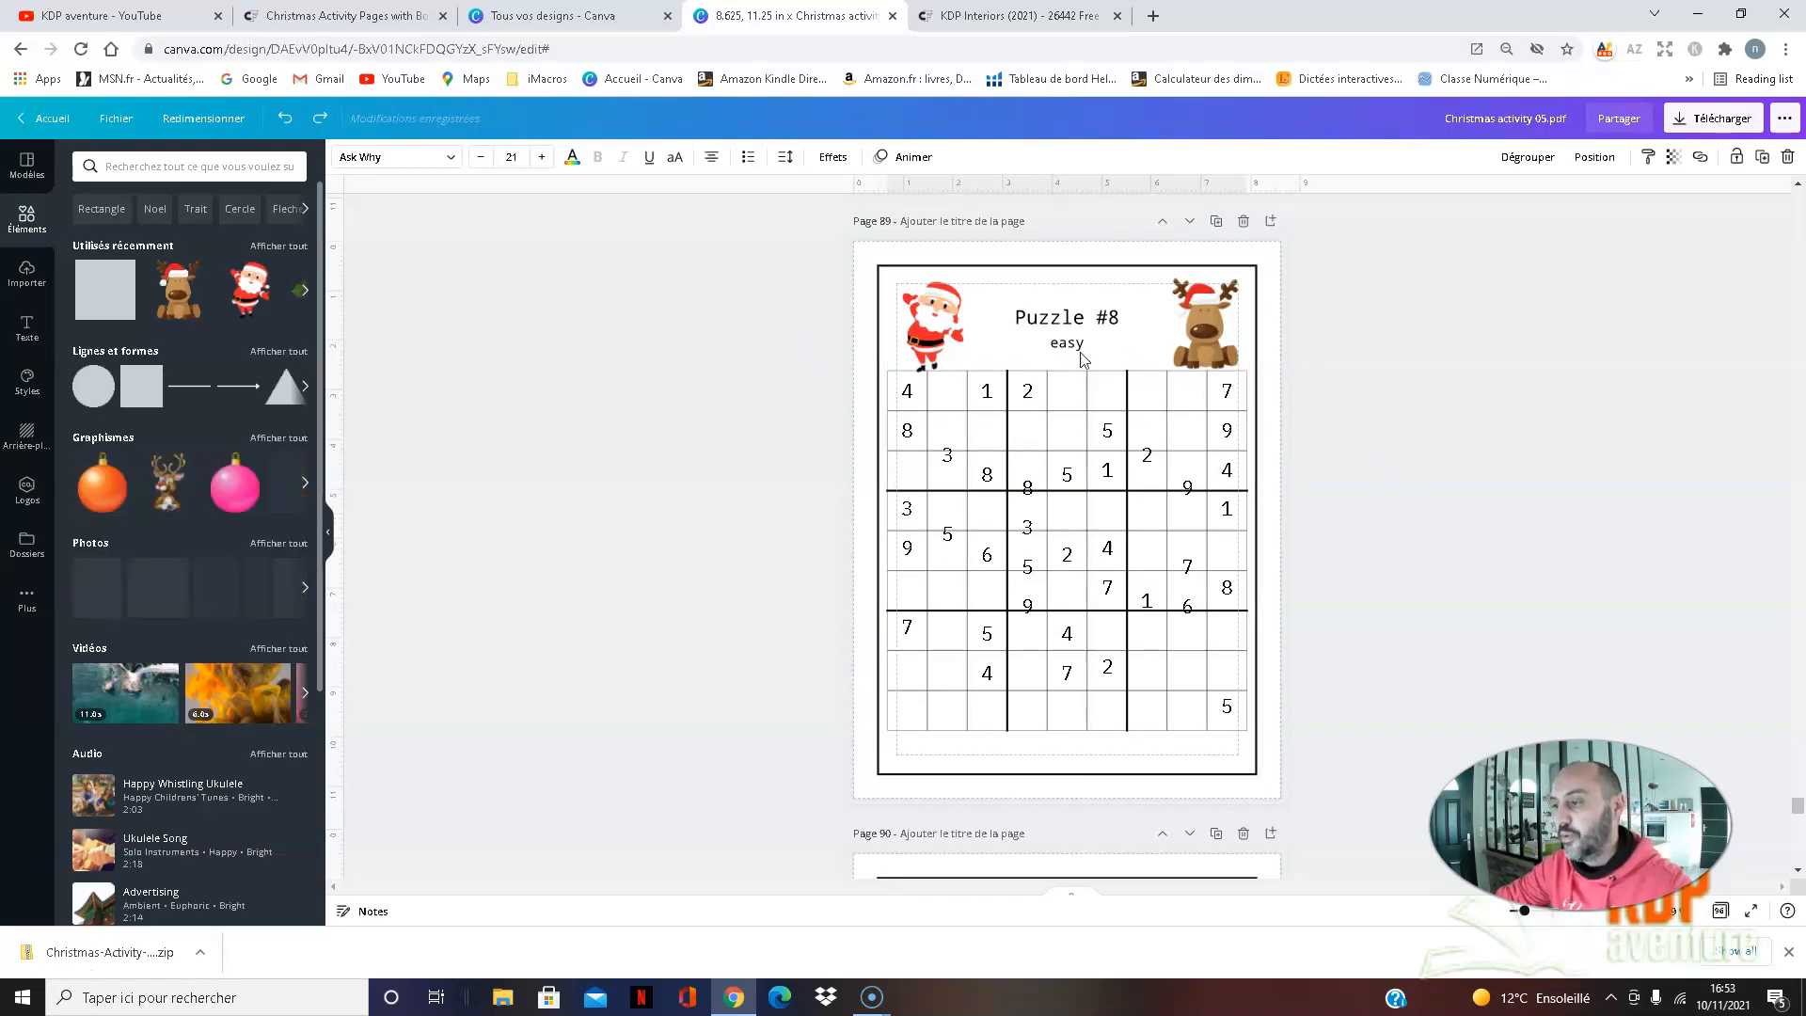
scroll(1406, 399, down, 6)
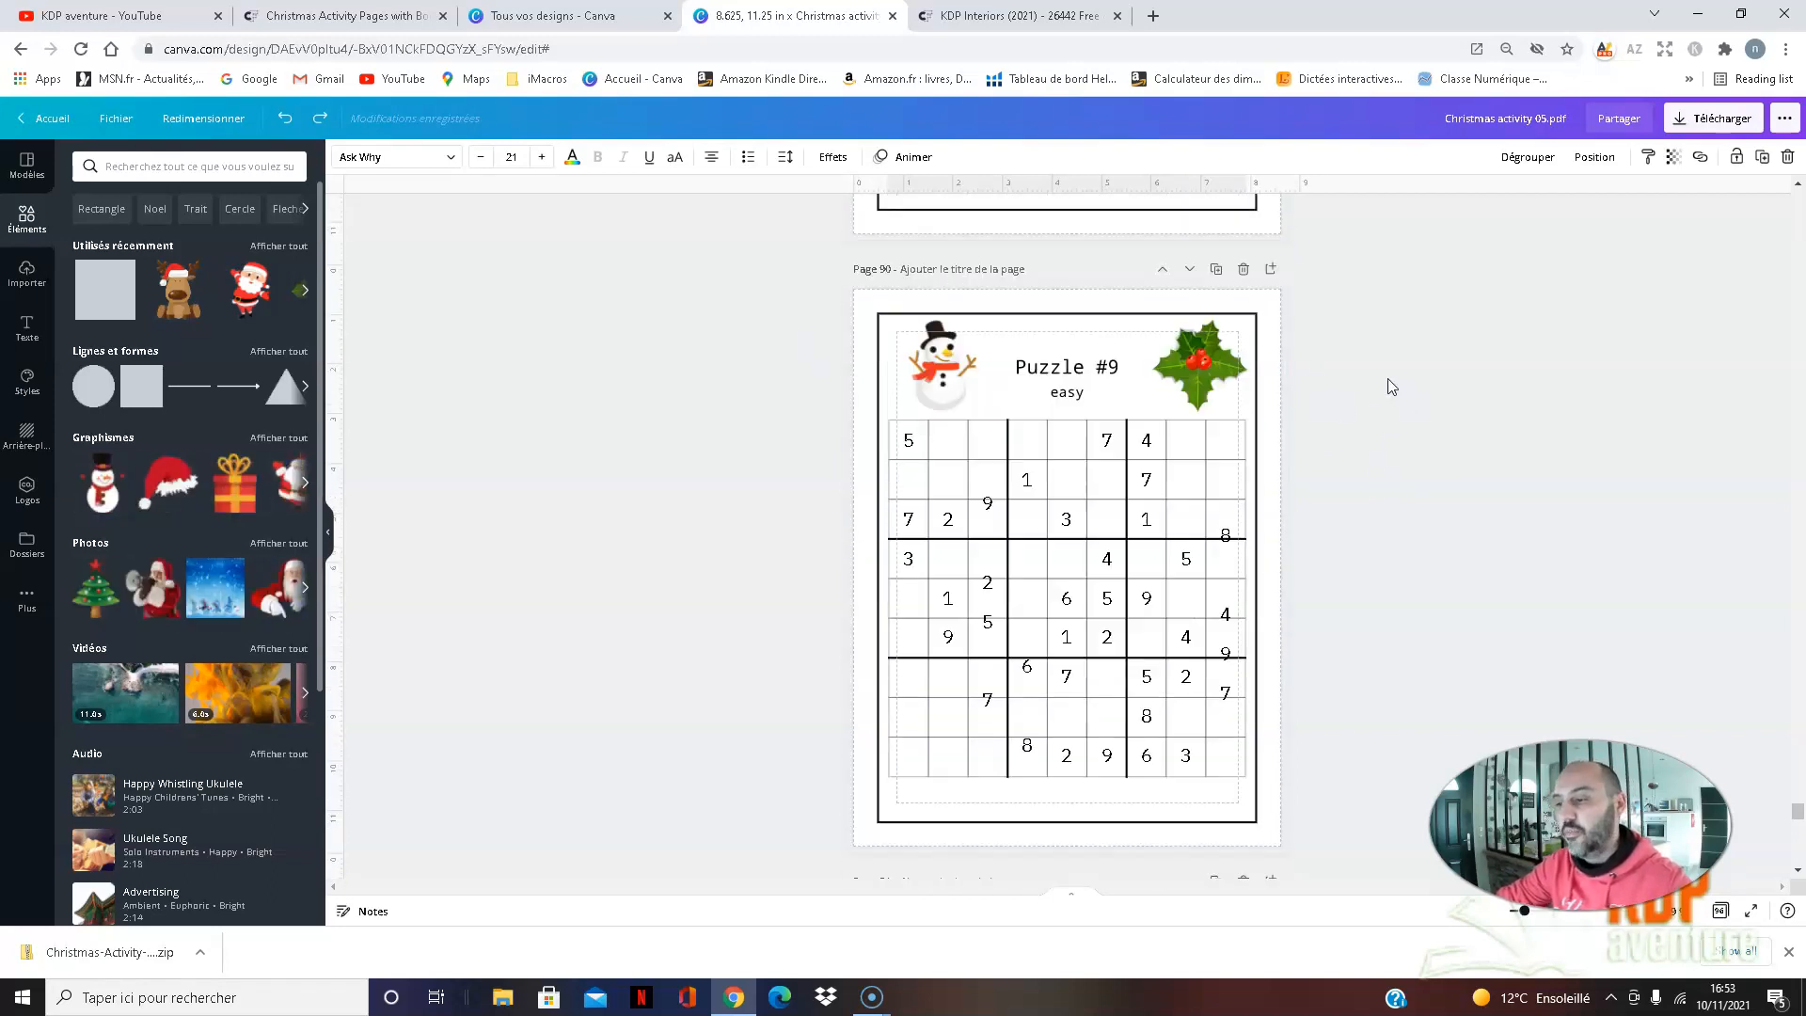
scroll(1421, 408, down, 15)
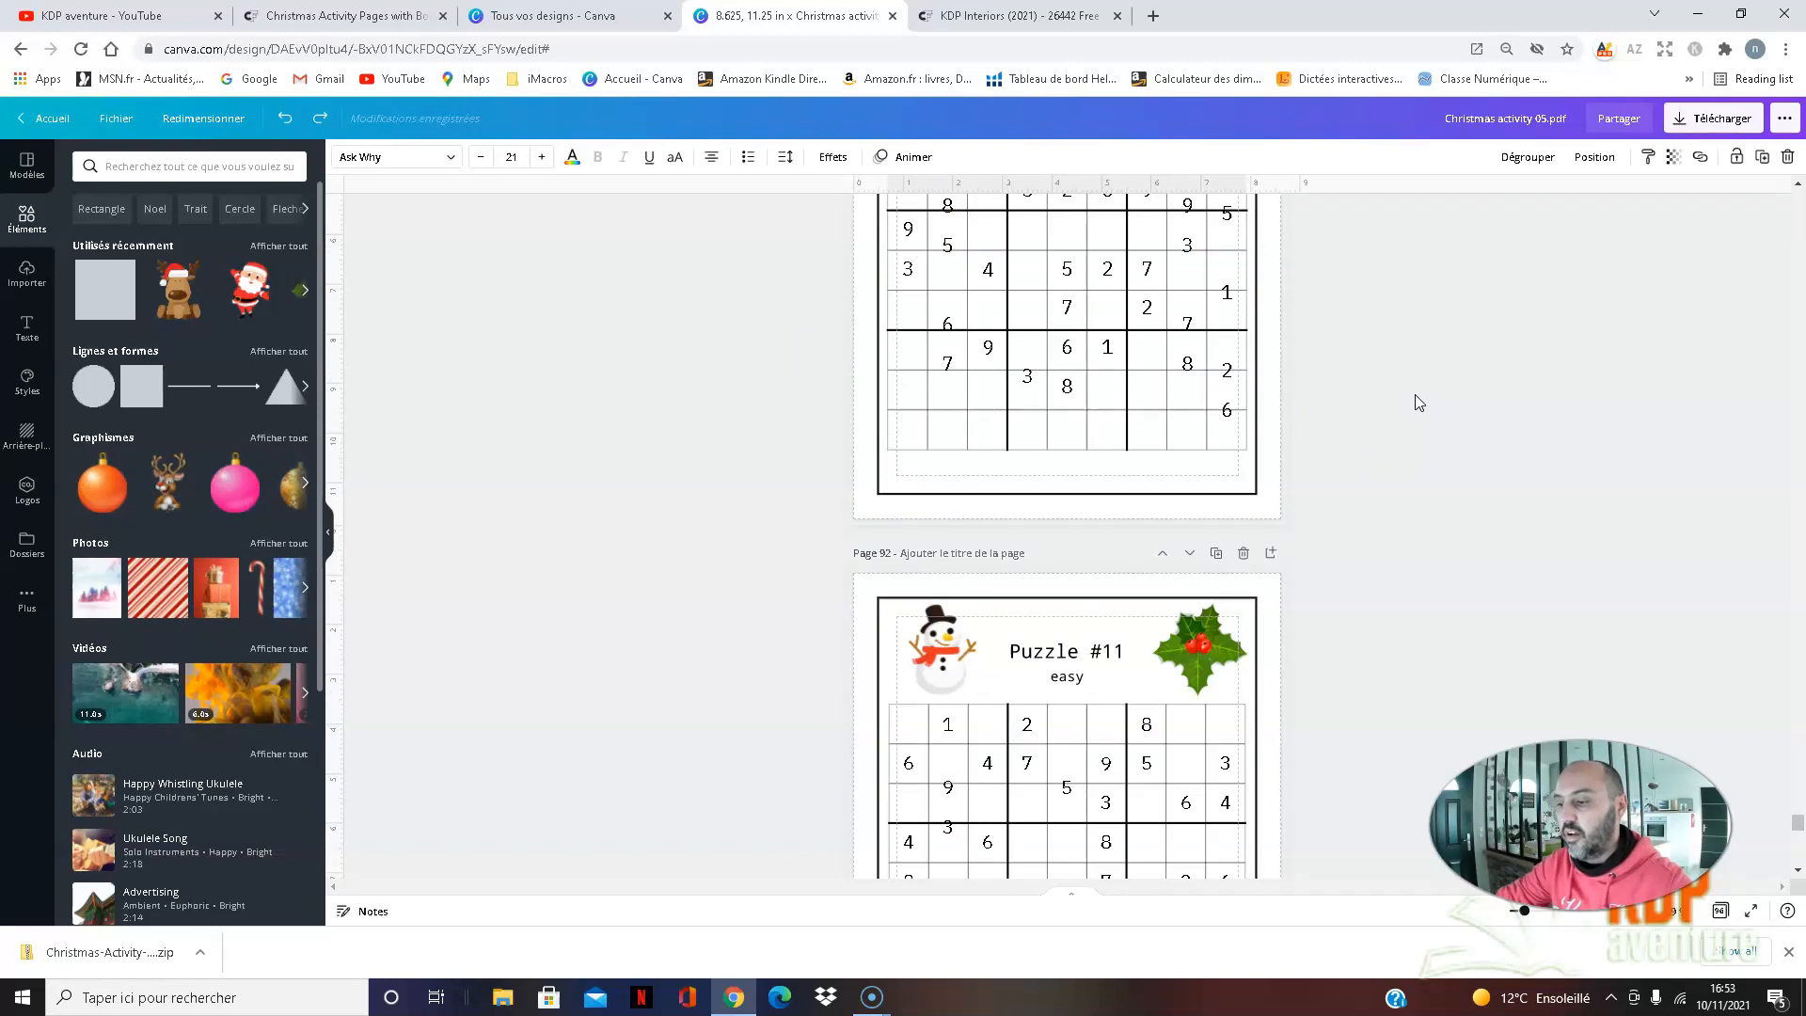
scroll(1409, 389, down, 6)
scroll(1409, 390, down, 6)
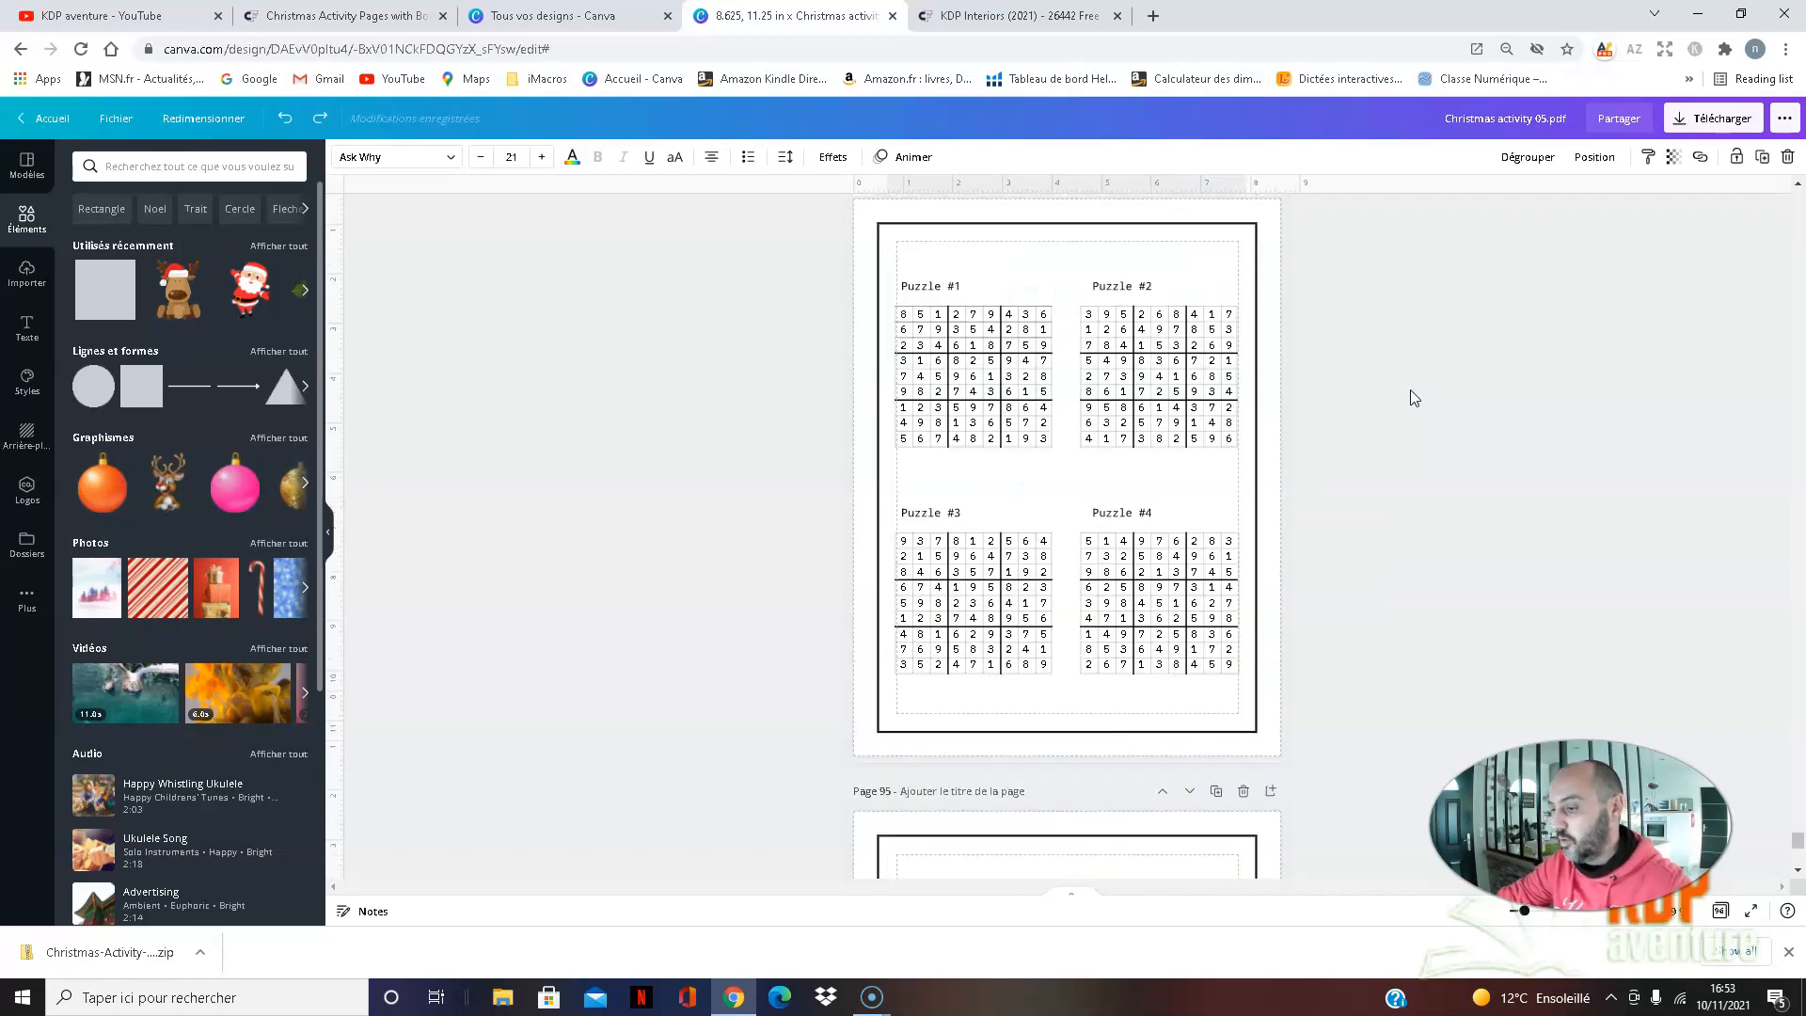
scroll(1420, 435, down, 5)
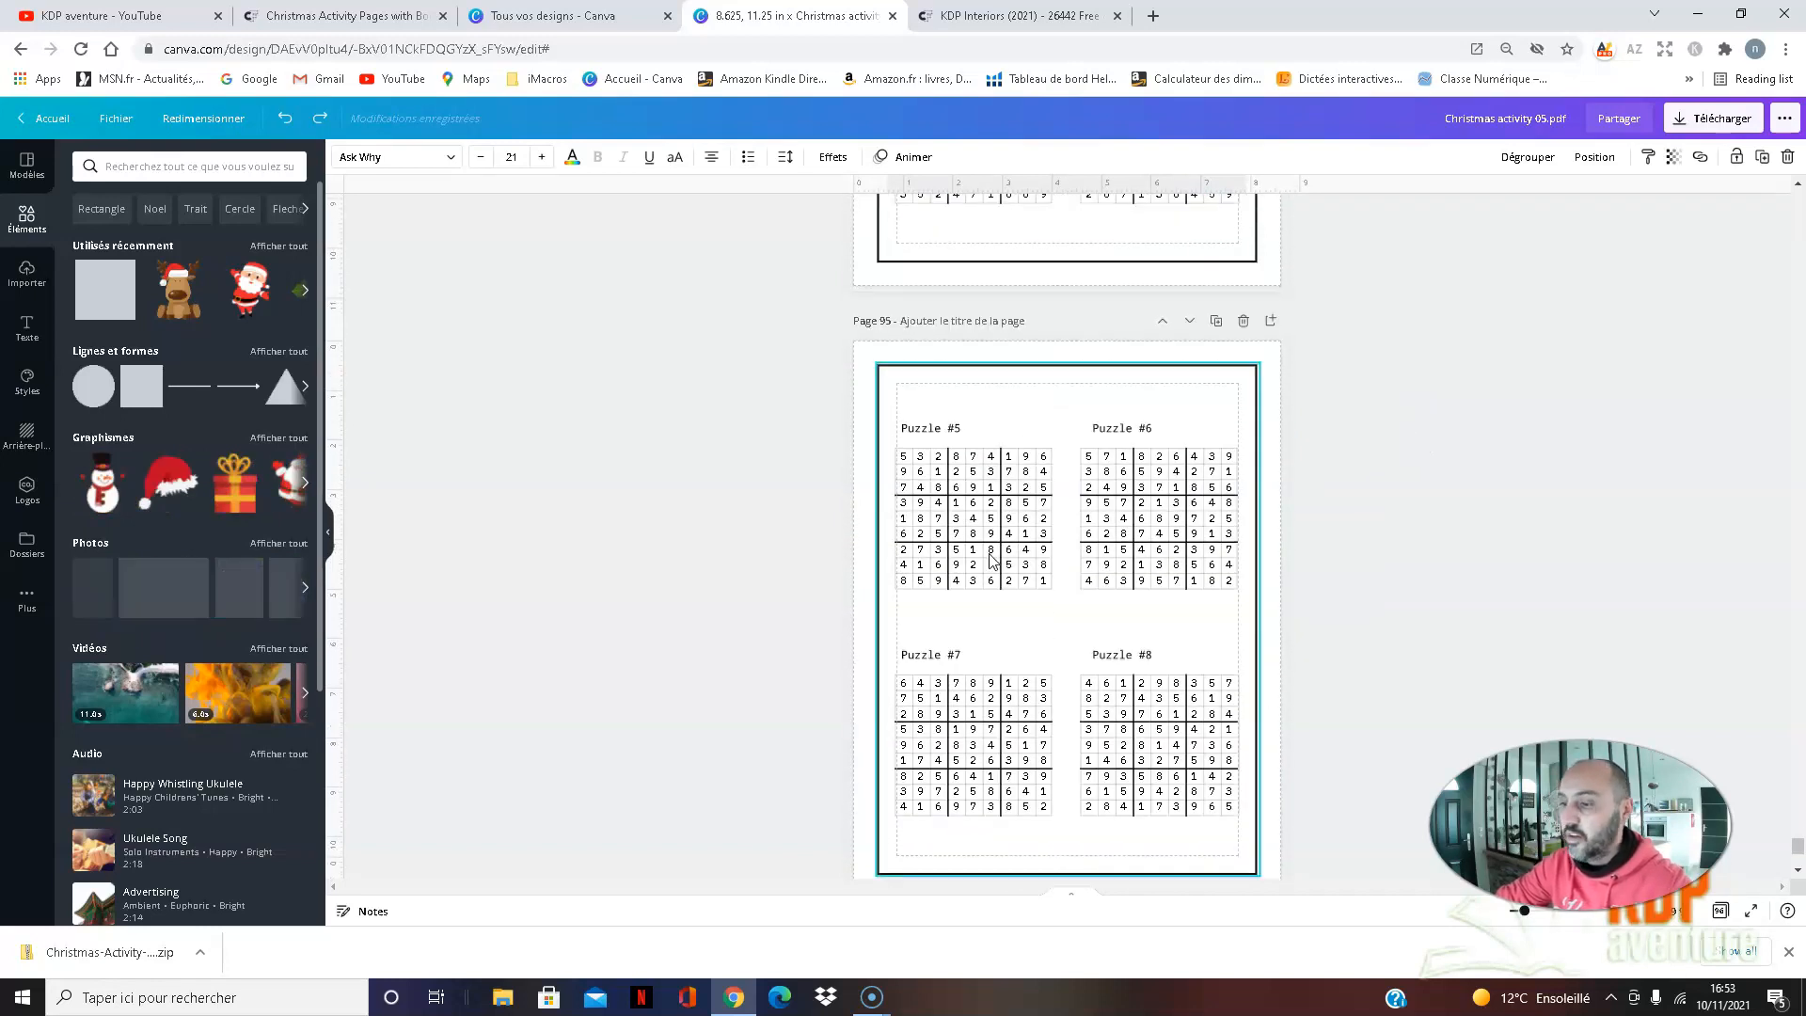
- Copy the Santa and reindeer images from page 93 to solutions page 94, shrinking them to fit above Puzzle #1 and Puzzle #2
scroll(1475, 498, up, 12)
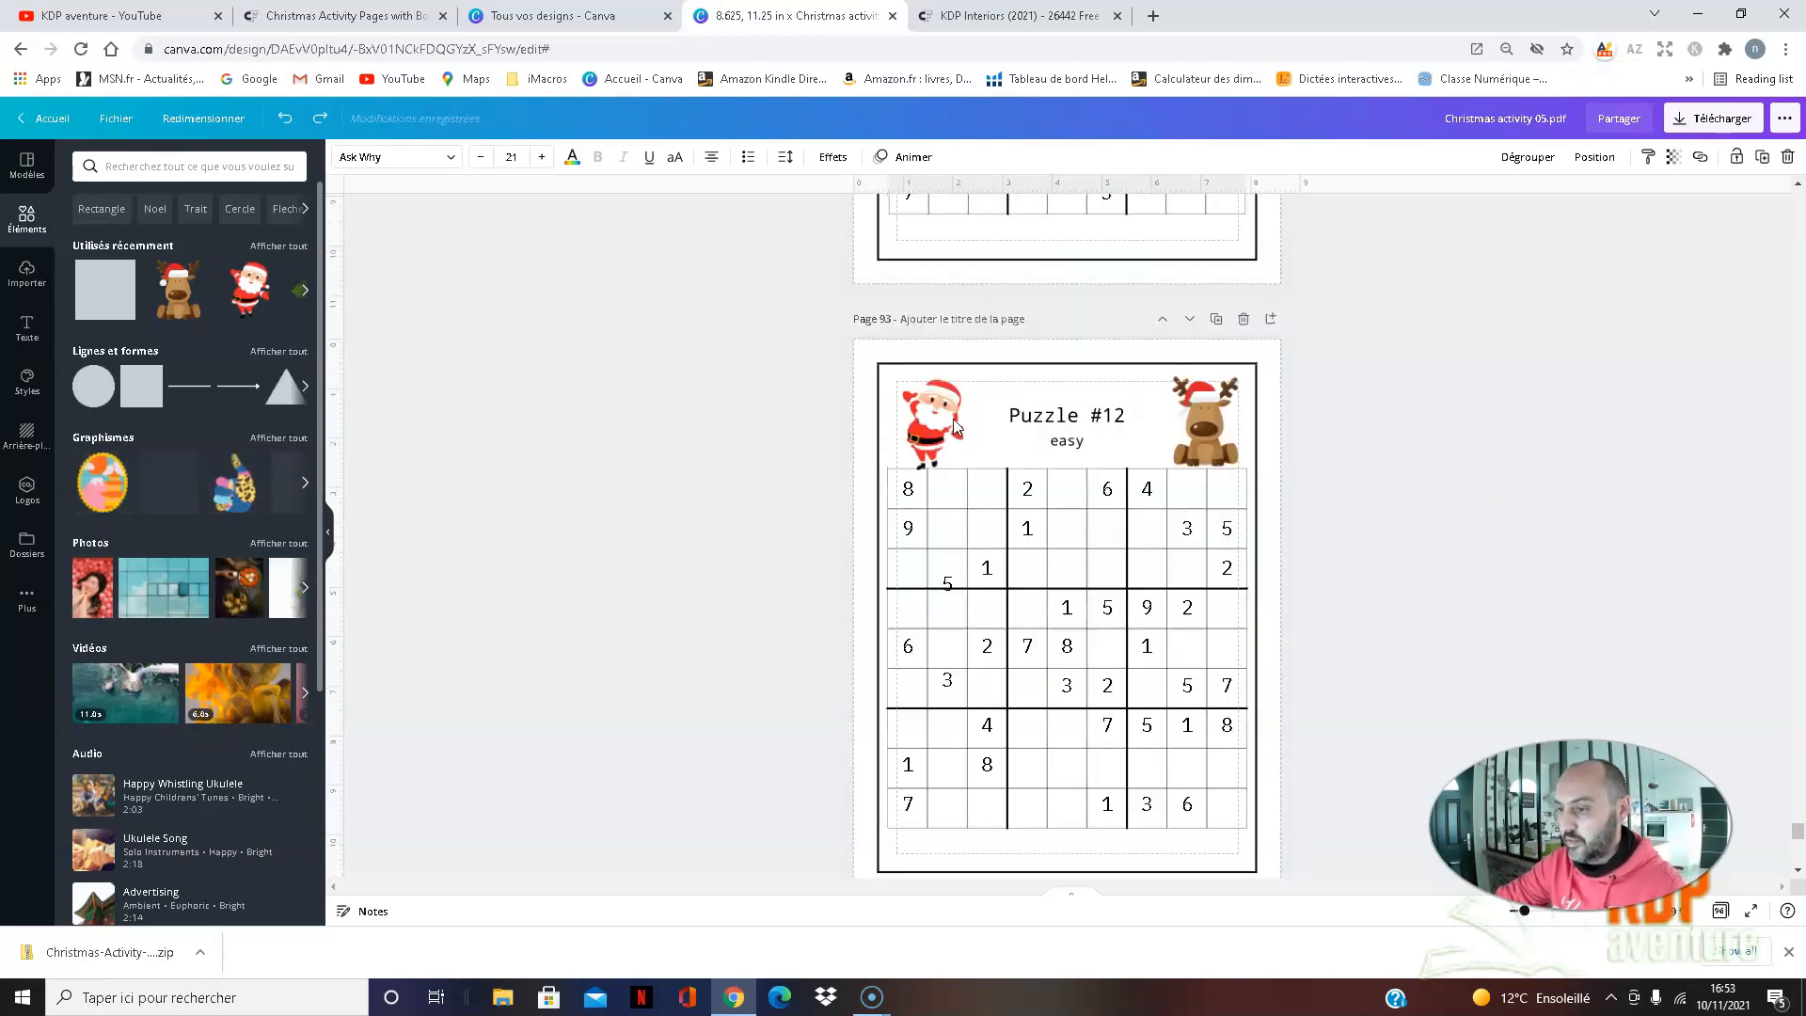
shift+click(1211, 423)
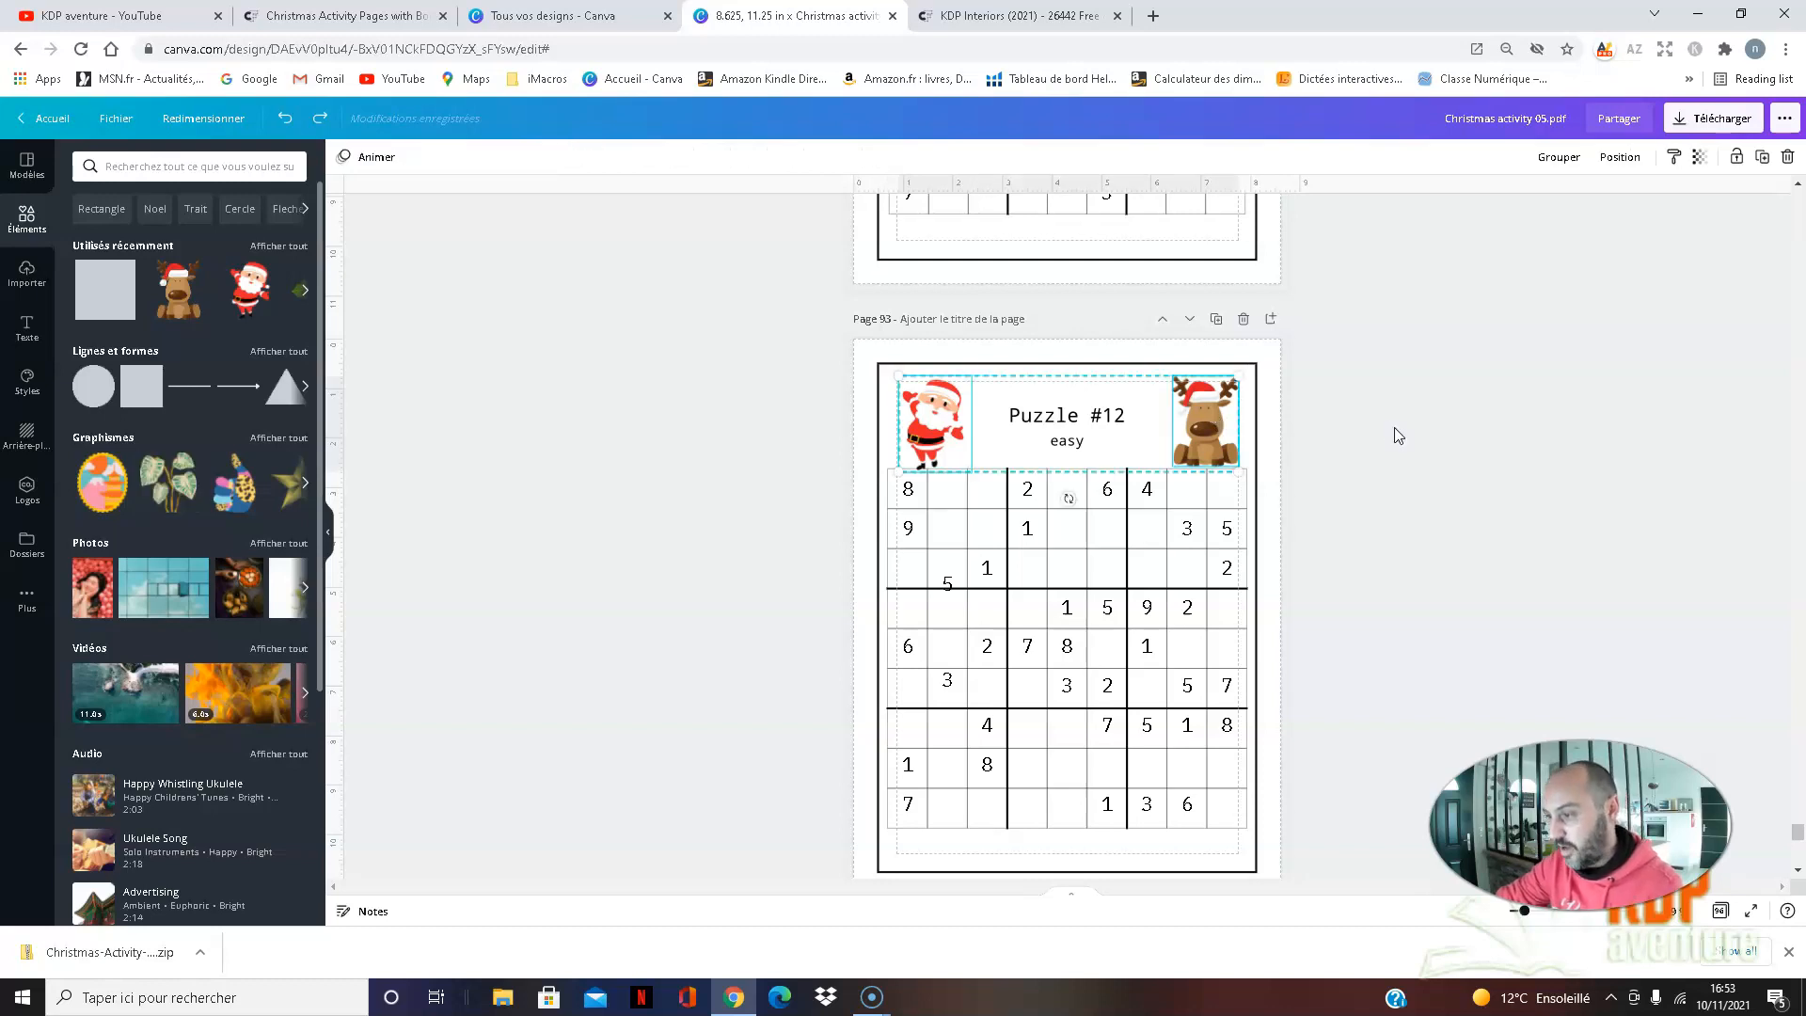
scroll(1375, 415, down, 5)
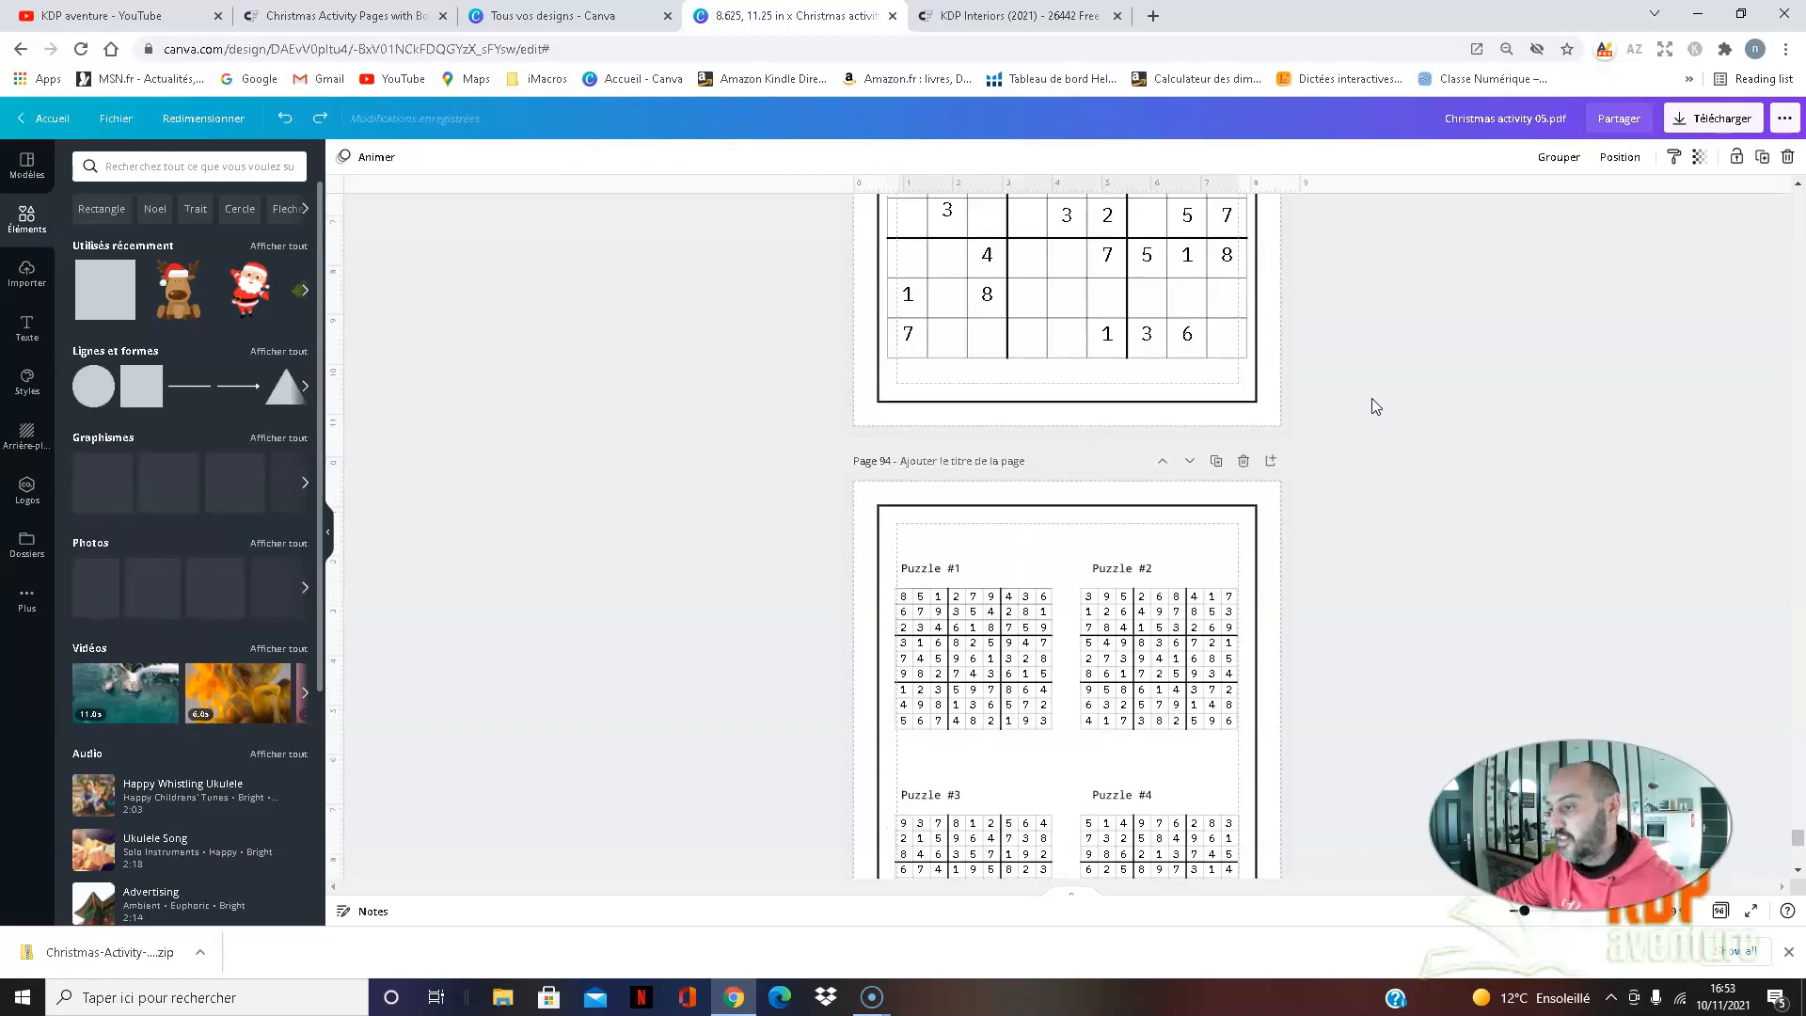
scroll(1371, 410, down, 3)
click(1053, 269)
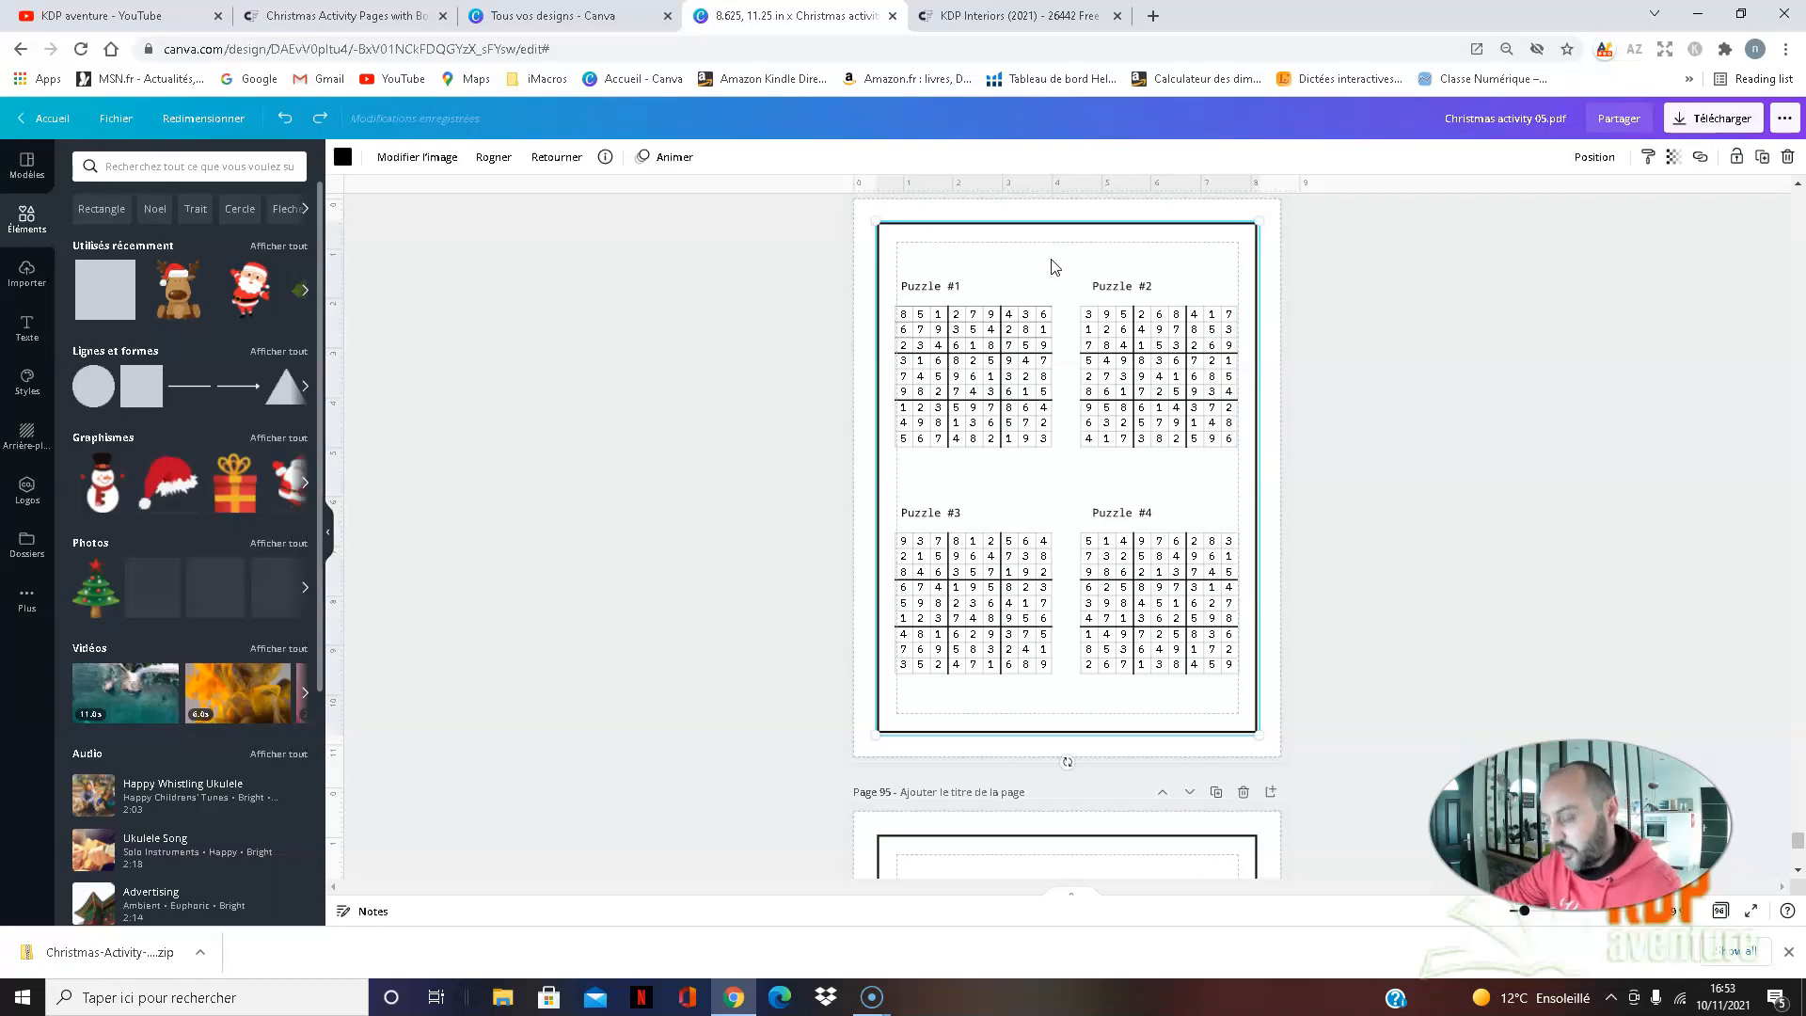
key(ctrl+v)
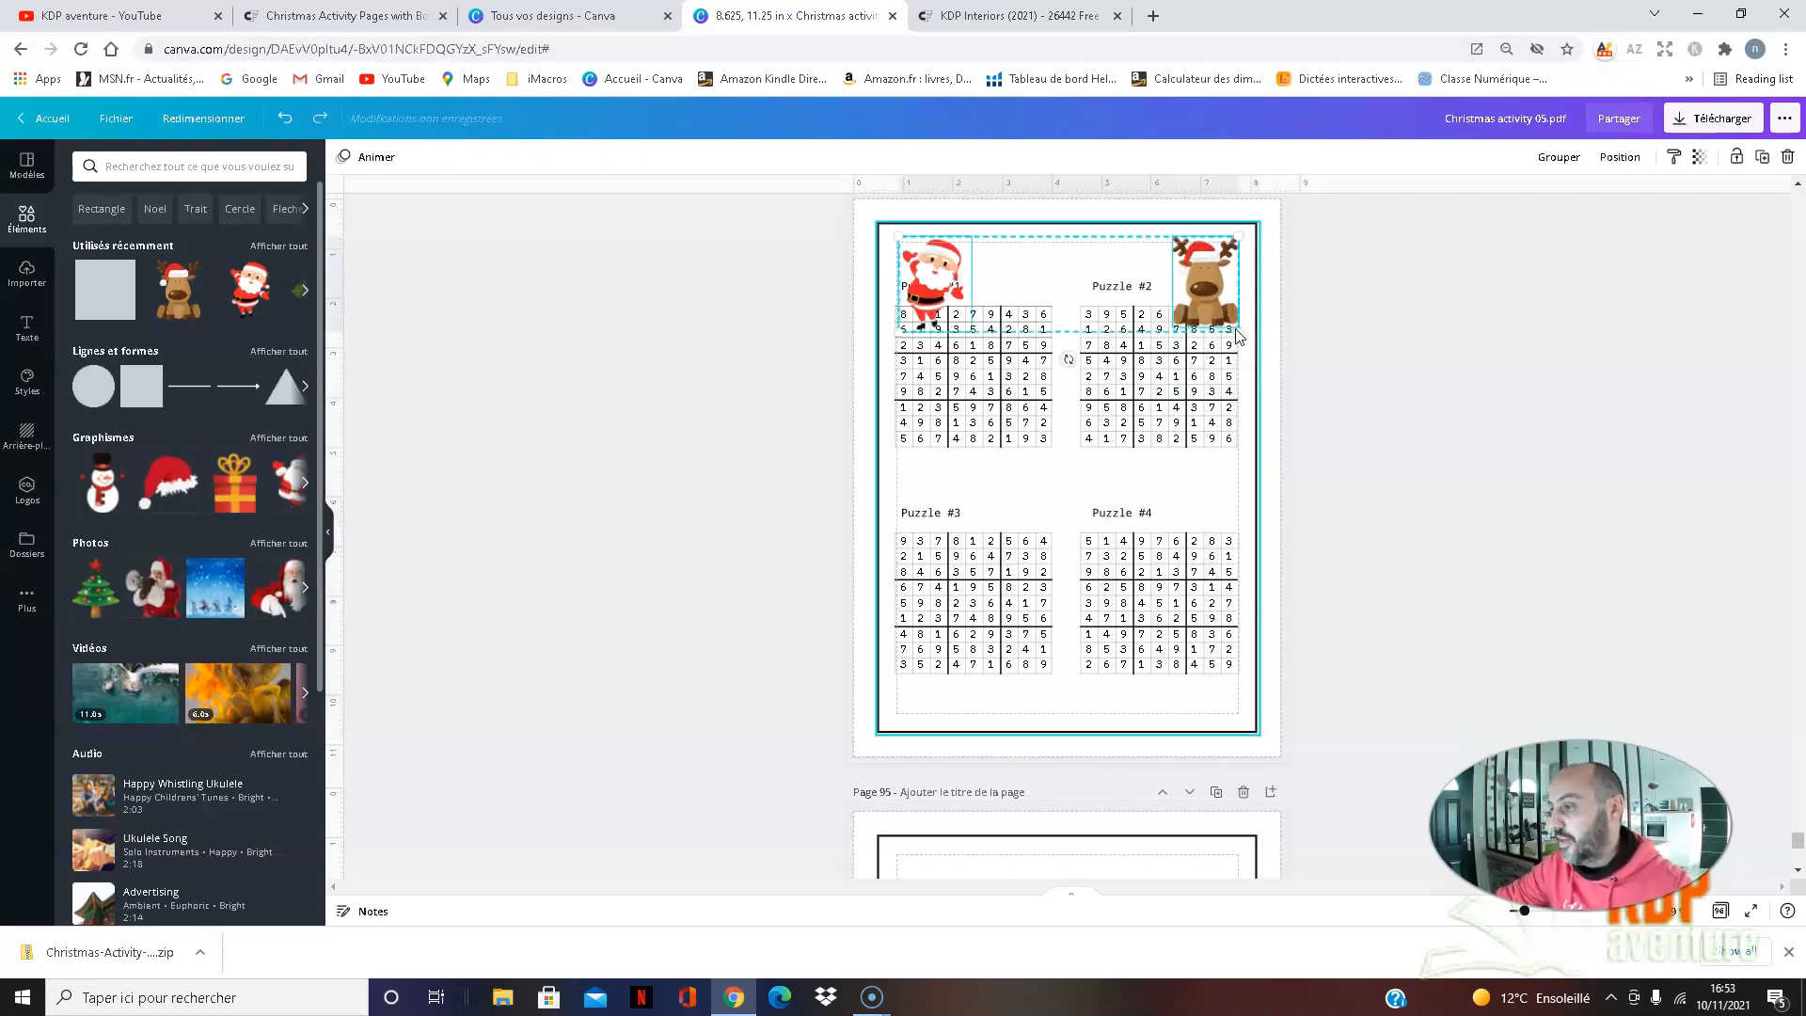
drag(1171, 289, 1206, 272)
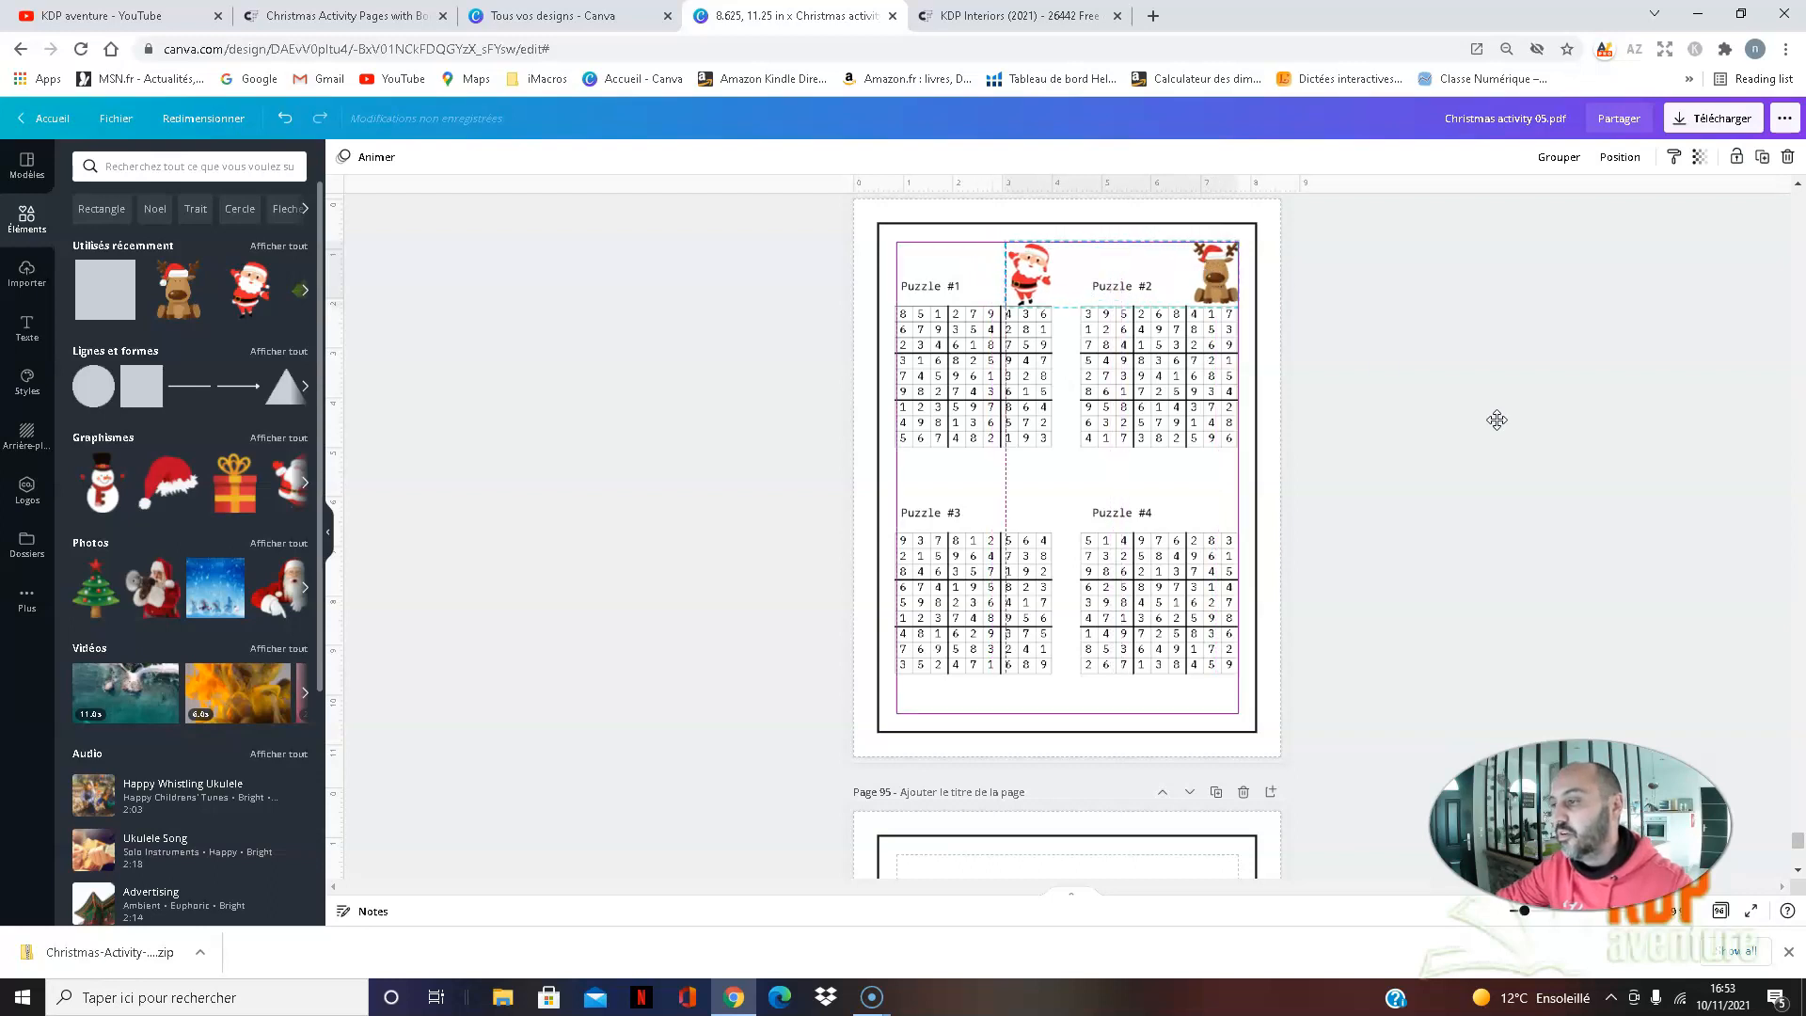
click(1402, 450)
- Copy the snowman and holly images from page 92 to page 94, scaled and placed above Puzzle #3 and Puzzle #4
scroll(1404, 452, up, 10)
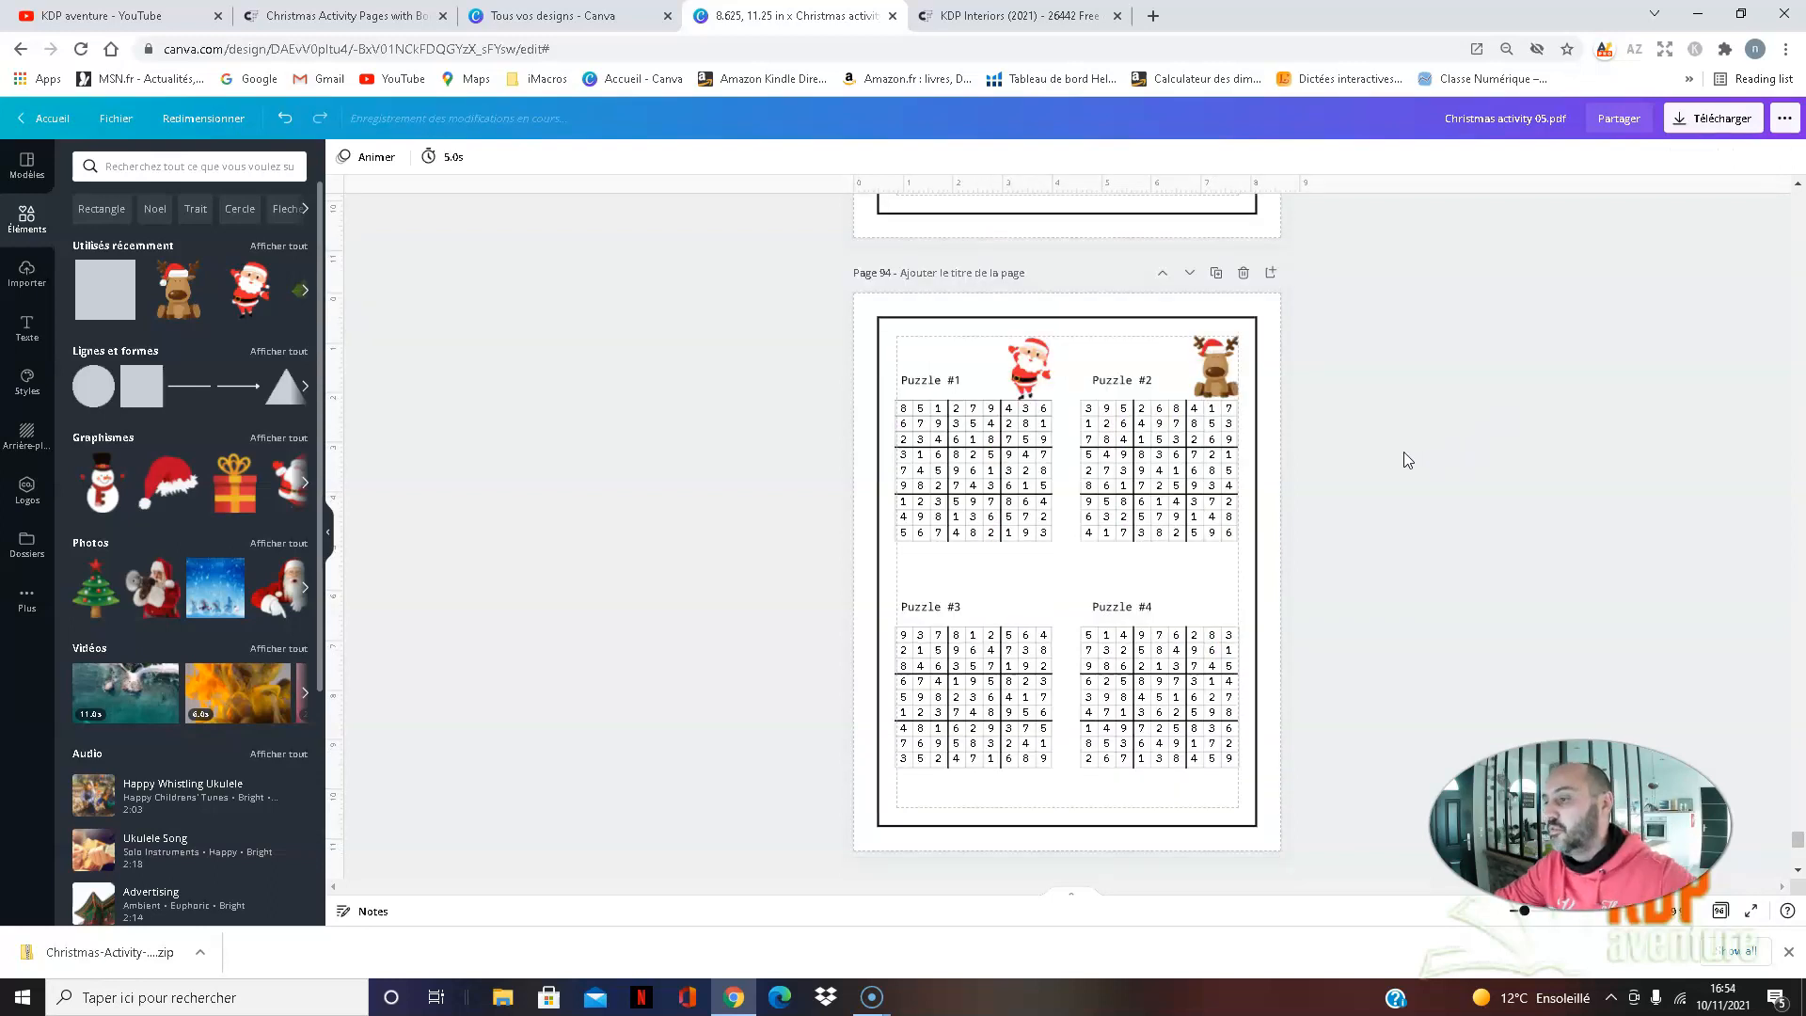
scroll(1402, 479, up, 4)
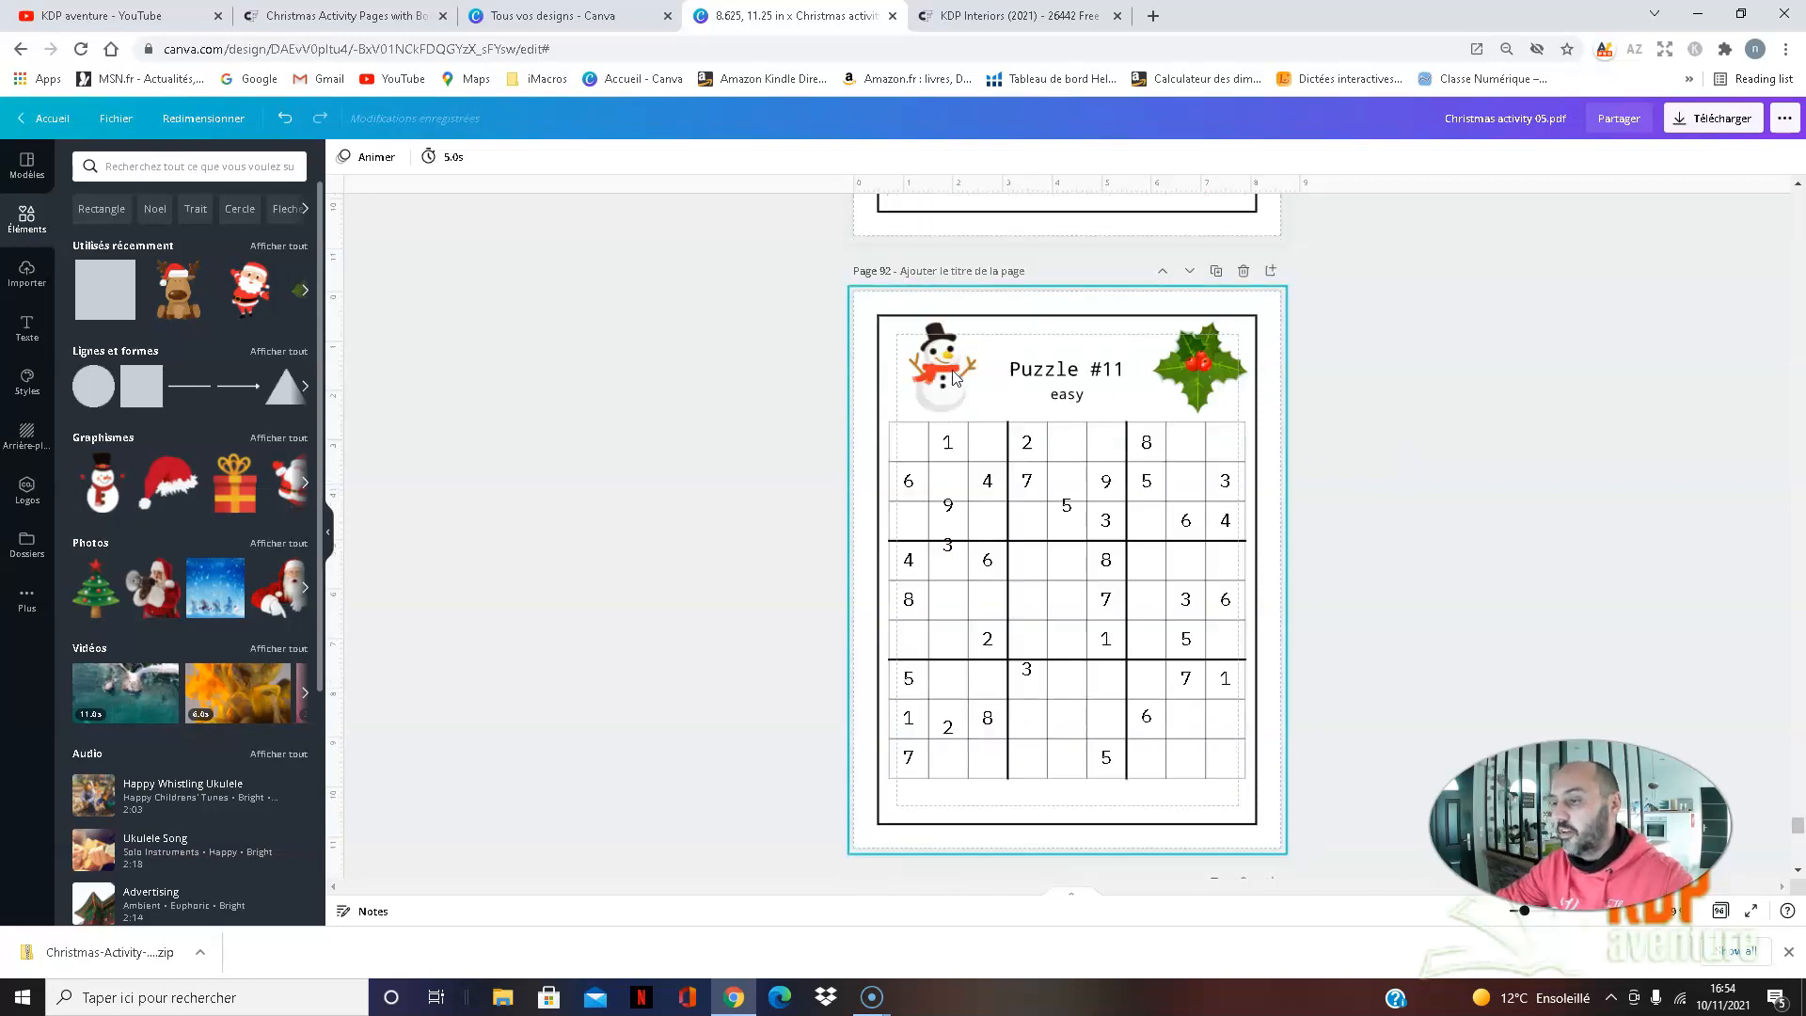
click(1198, 367)
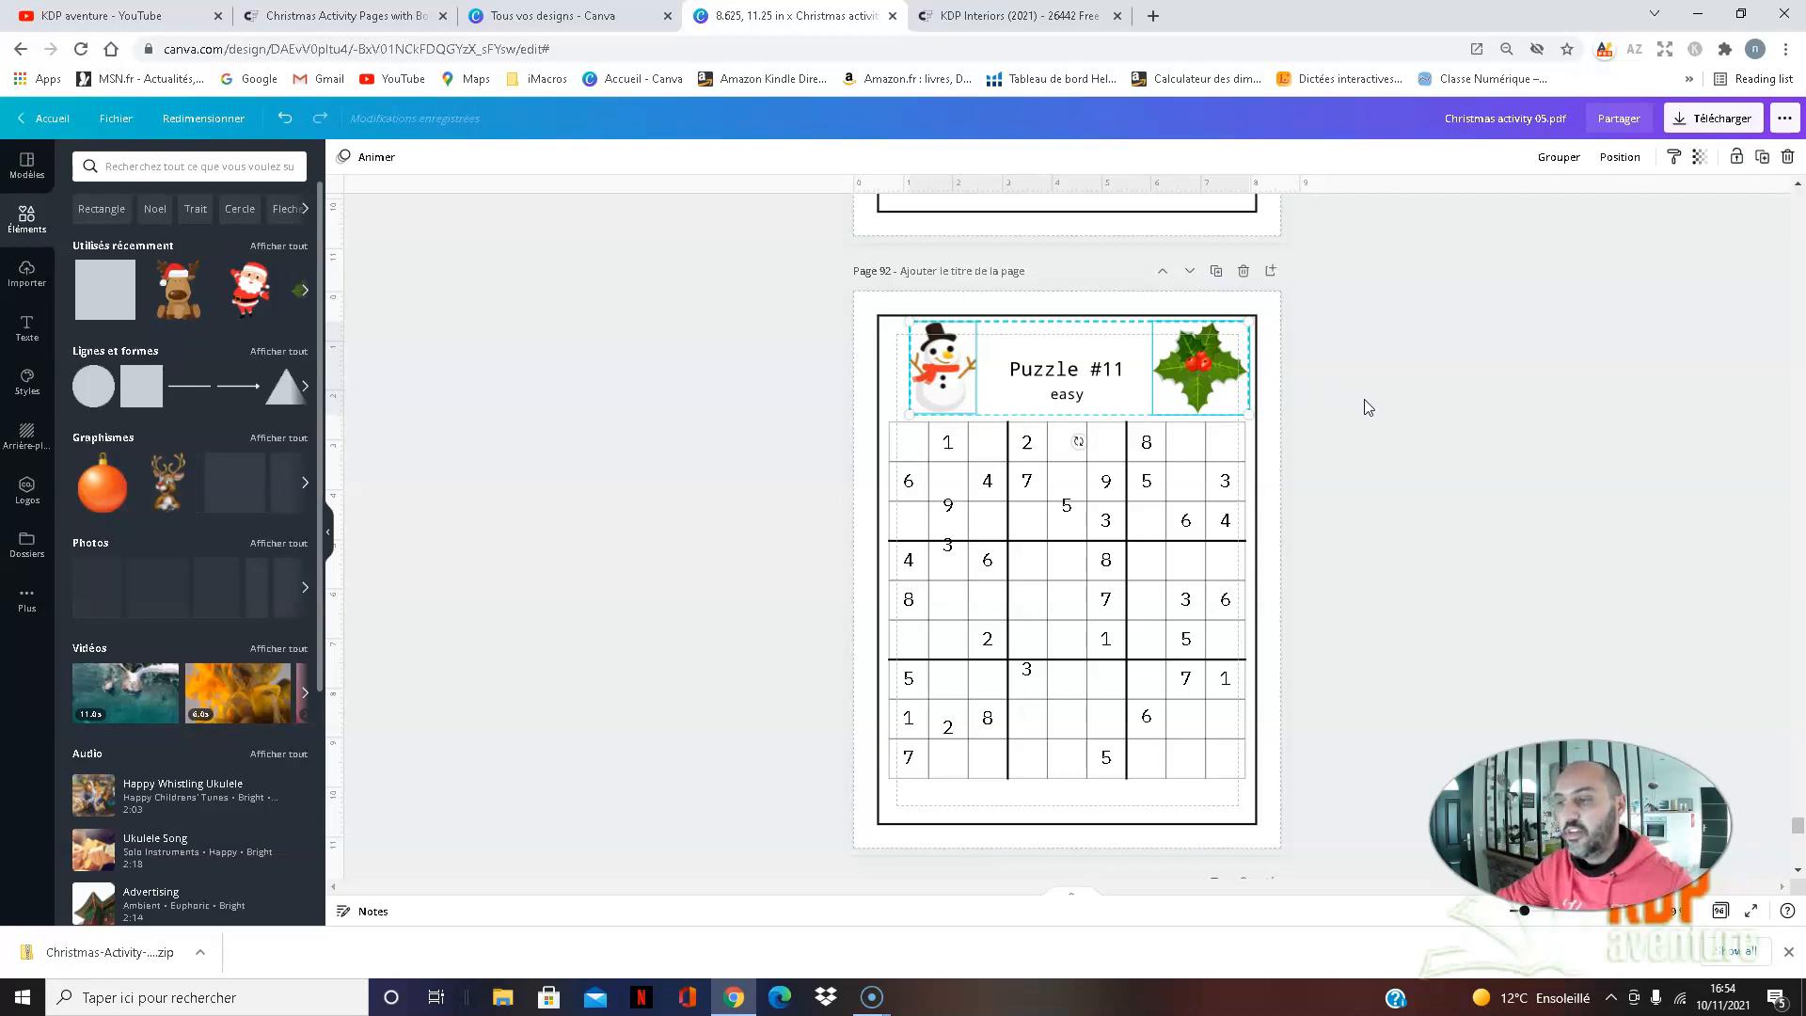
scroll(1364, 399, down, 8)
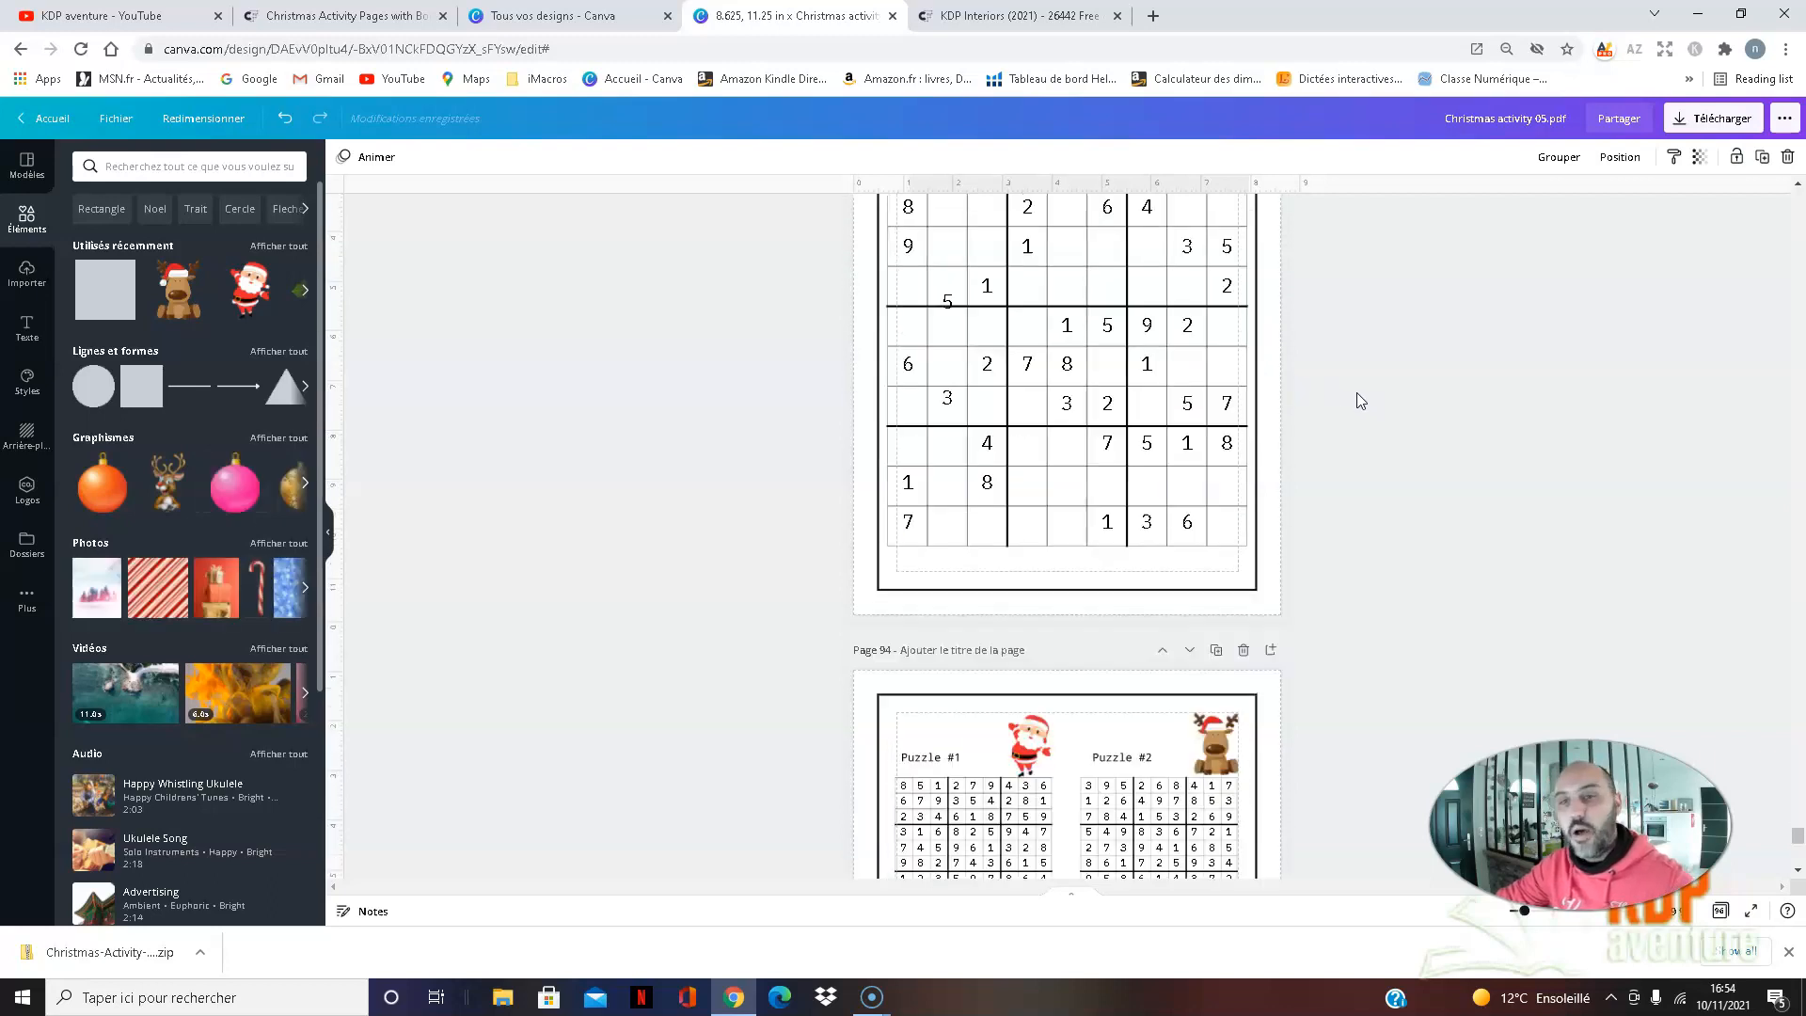
scroll(1356, 392, down, 5)
click(1154, 489)
key(ctrl+v)
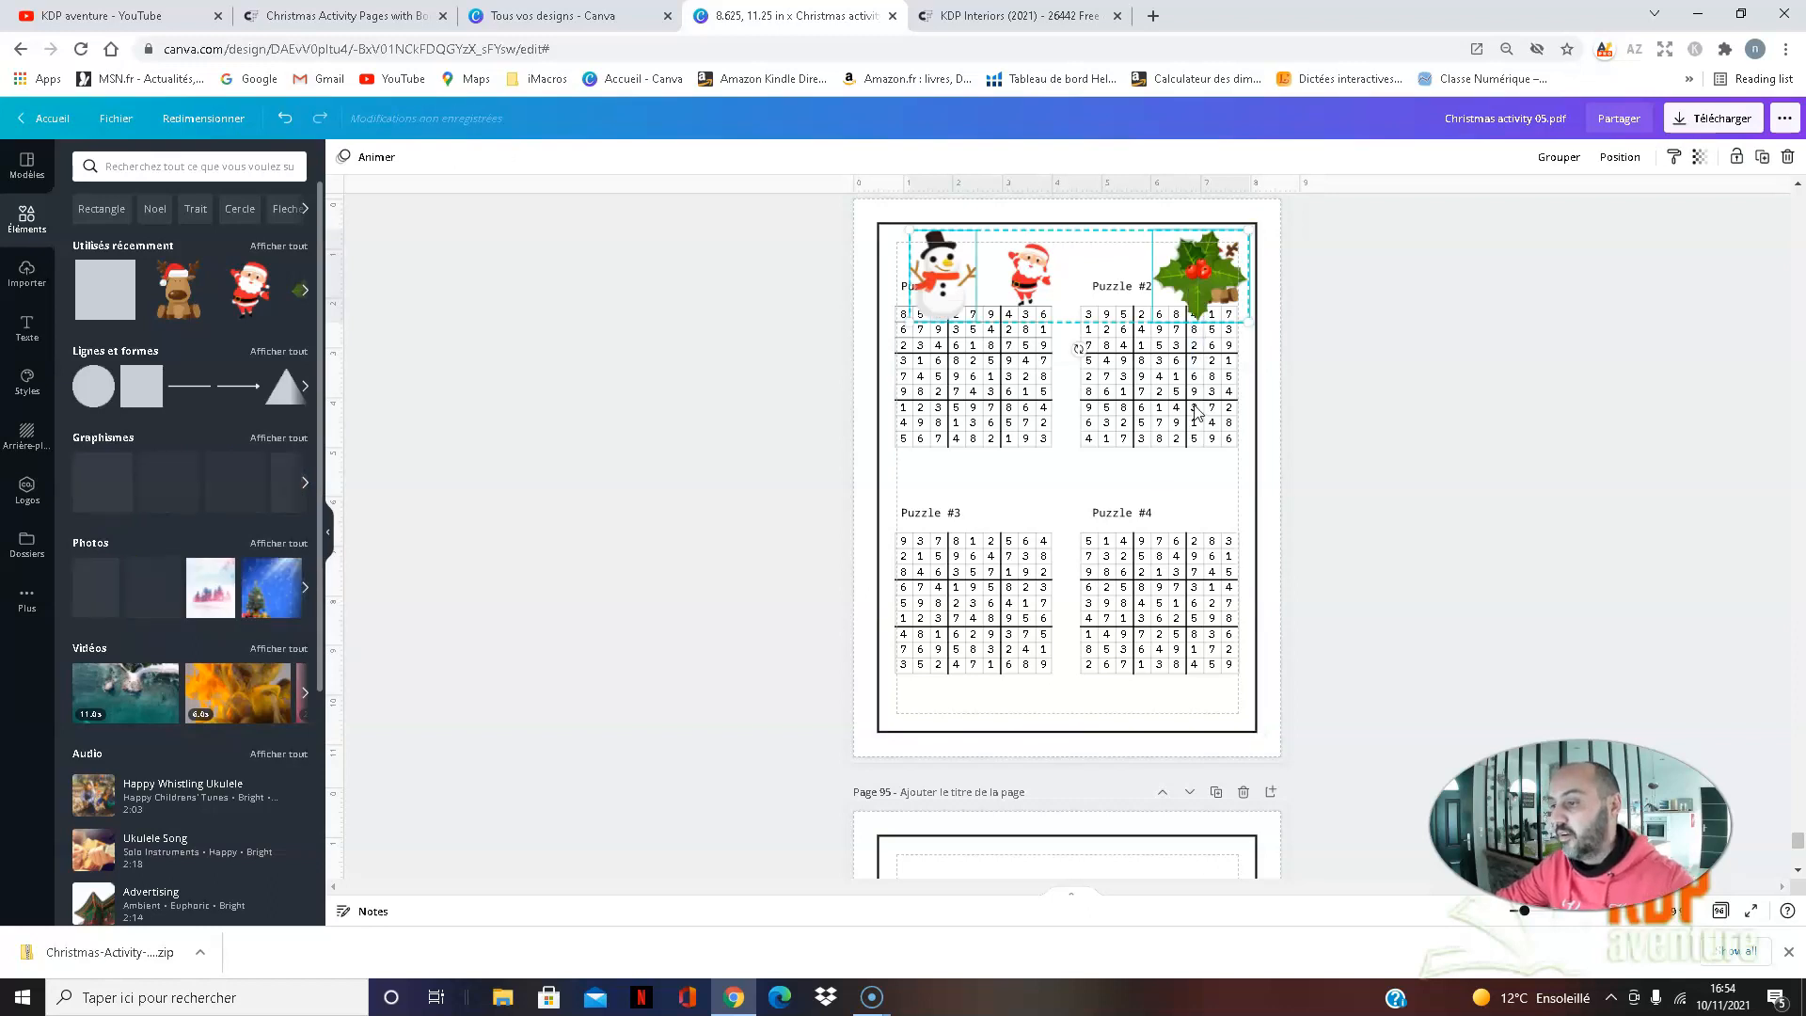
drag(1228, 272, 1329, 529)
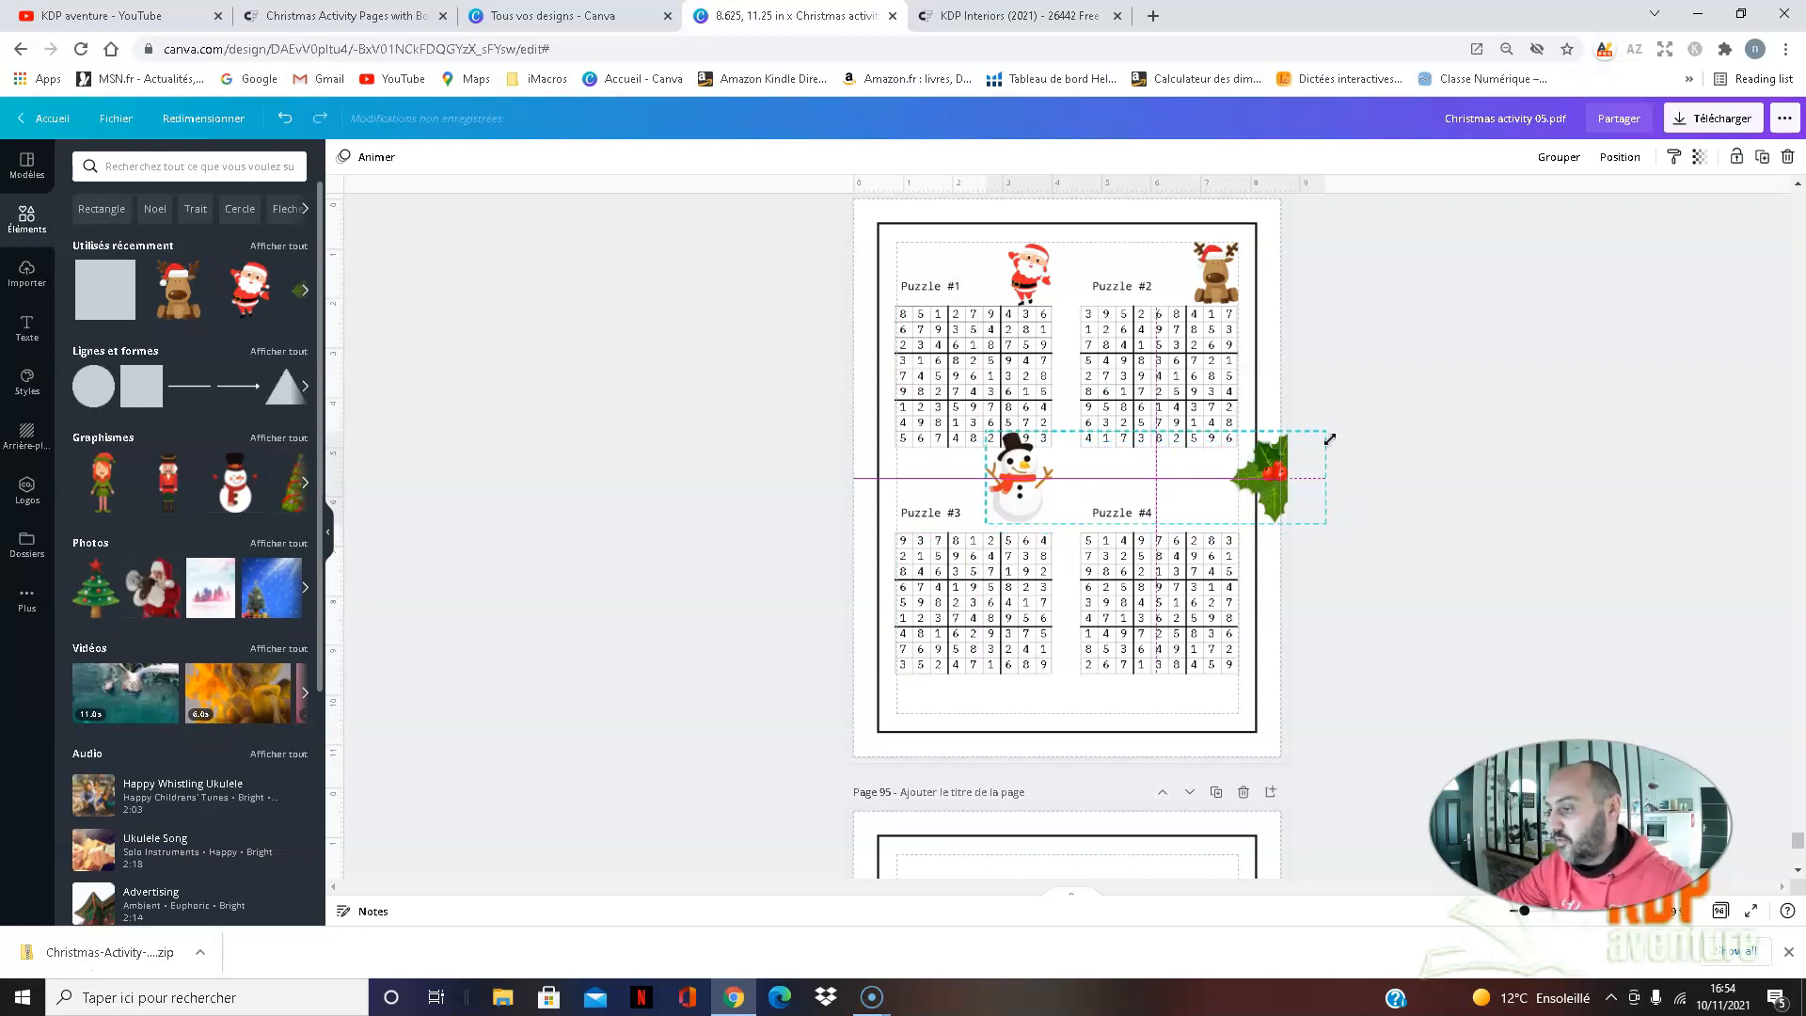
drag(1279, 464, 1371, 479)
click(1464, 512)
- Group the Santa, reindeer, snowman and holly images on page 94
click(1034, 270)
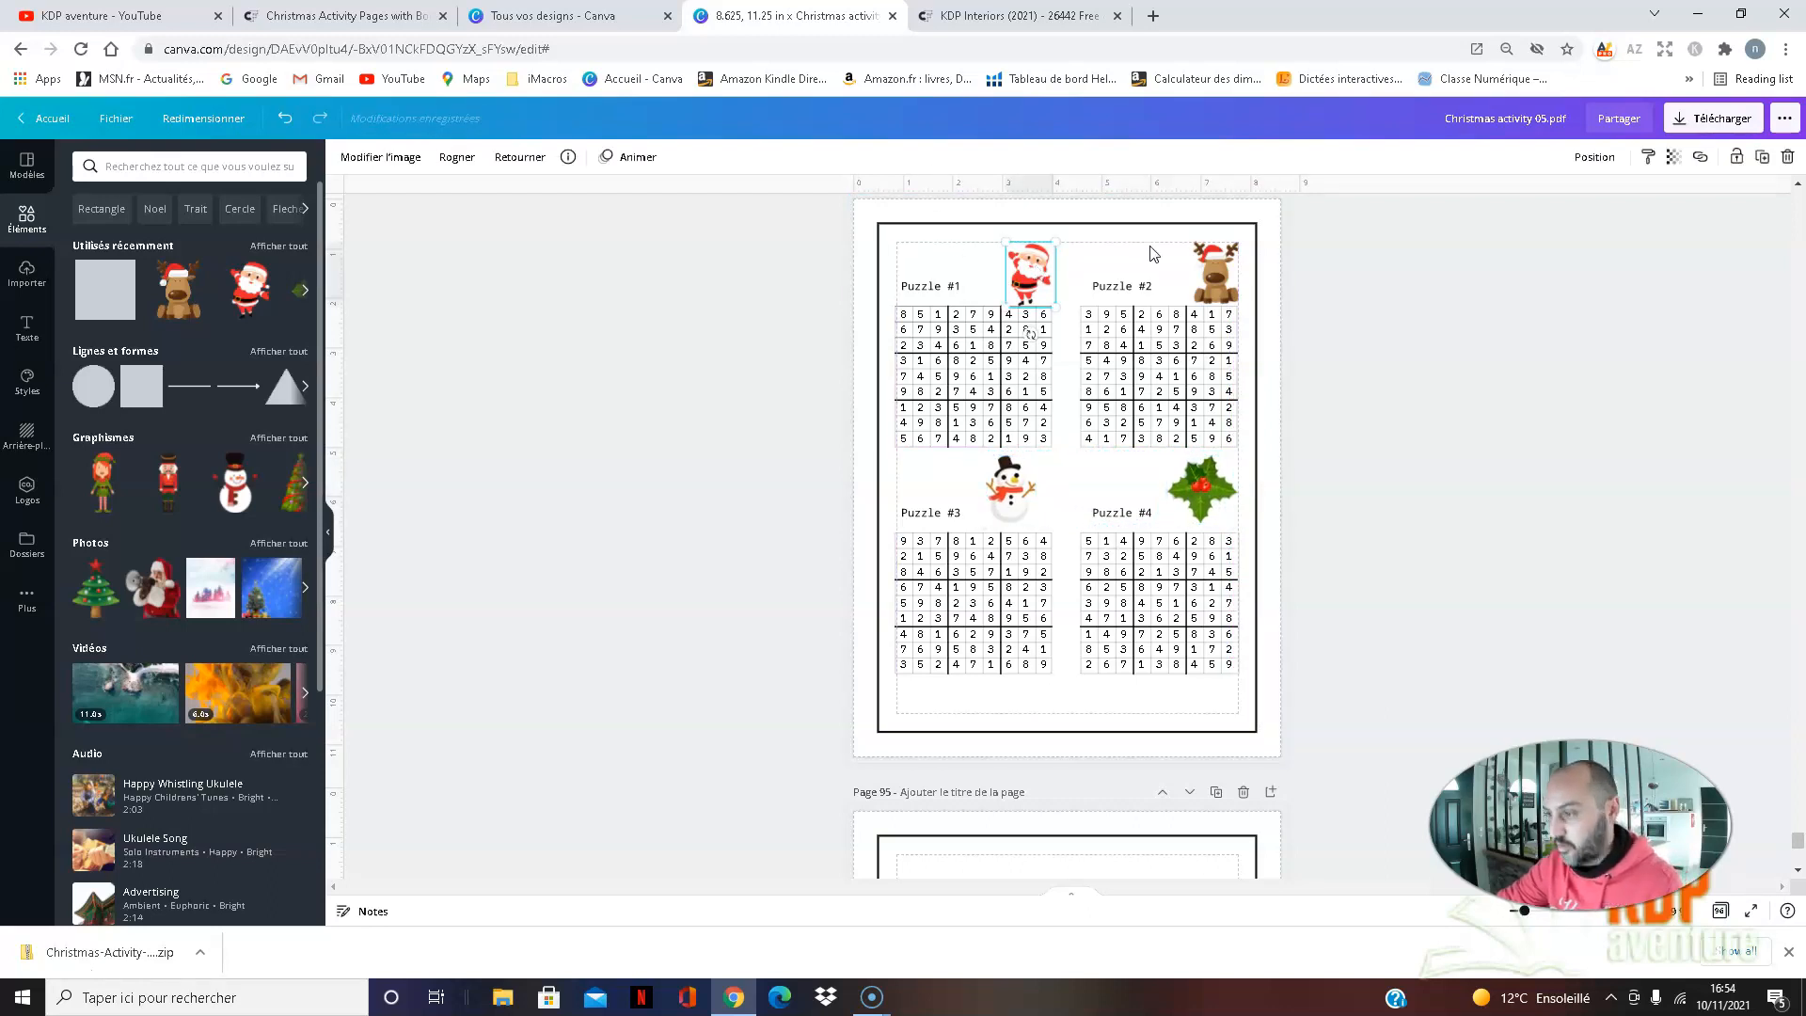
shift+click(1210, 265)
shift+click(1001, 484)
shift+click(1192, 489)
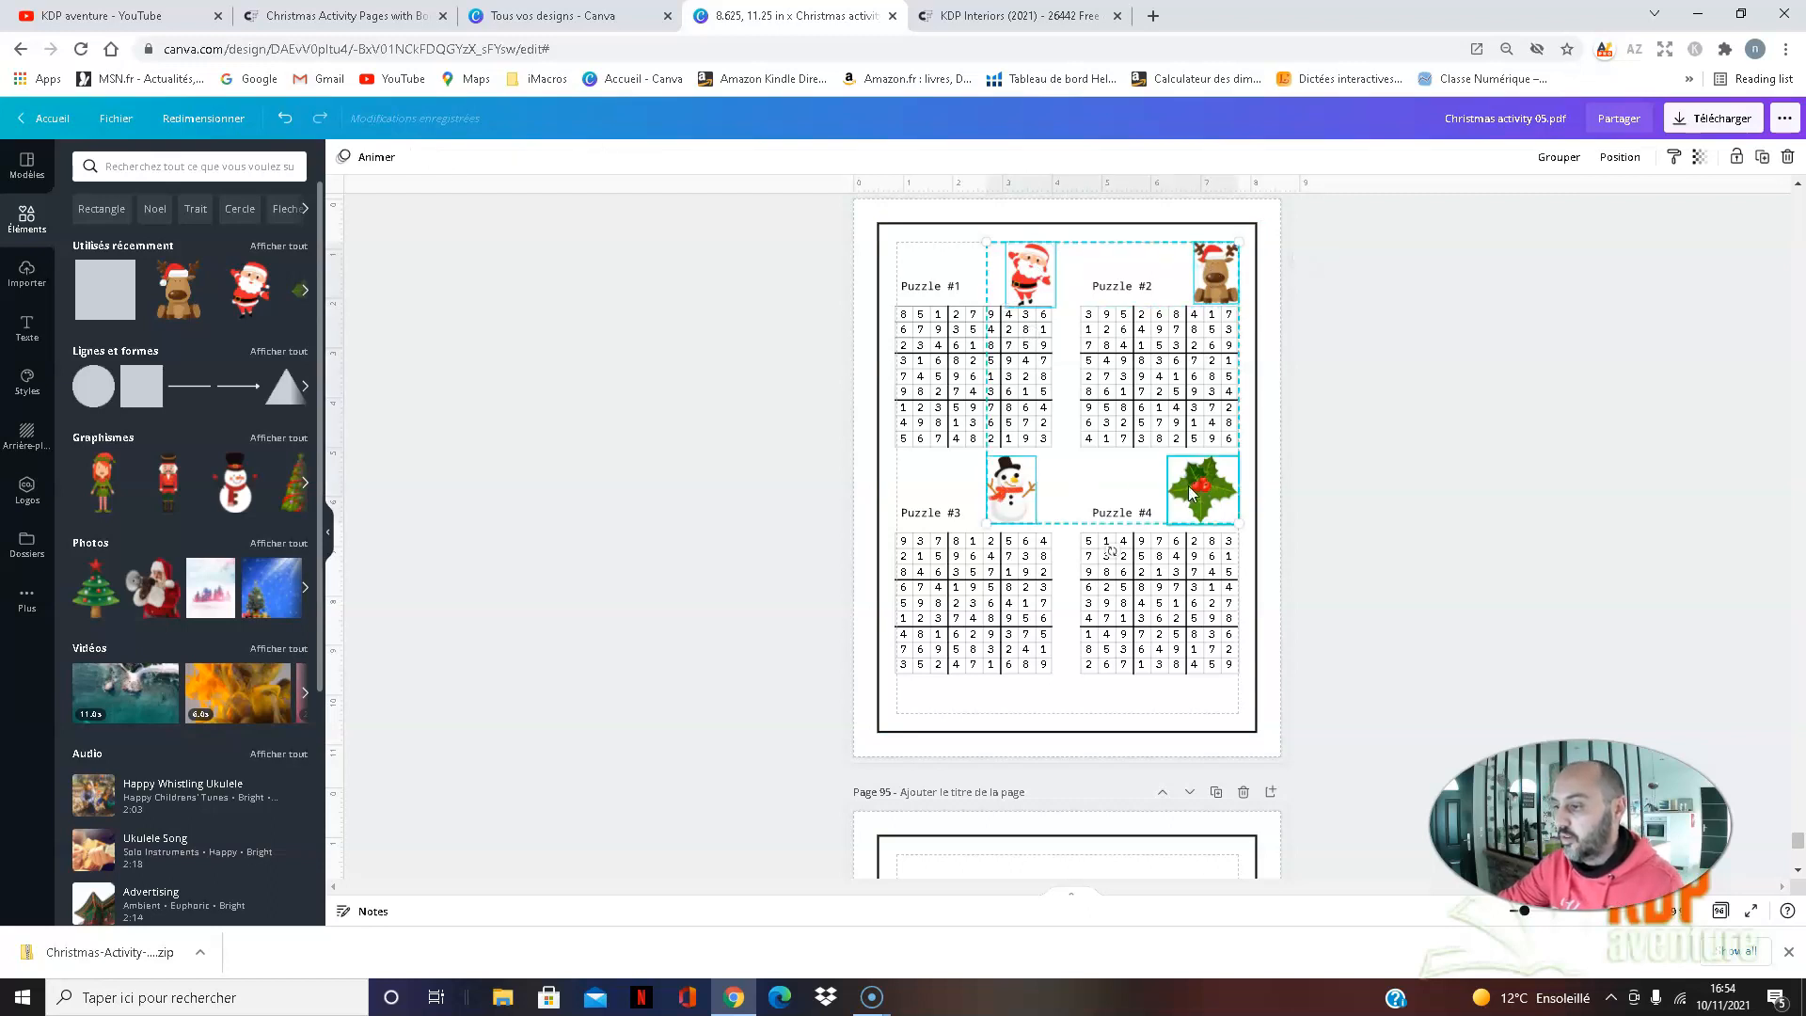
click(1553, 157)
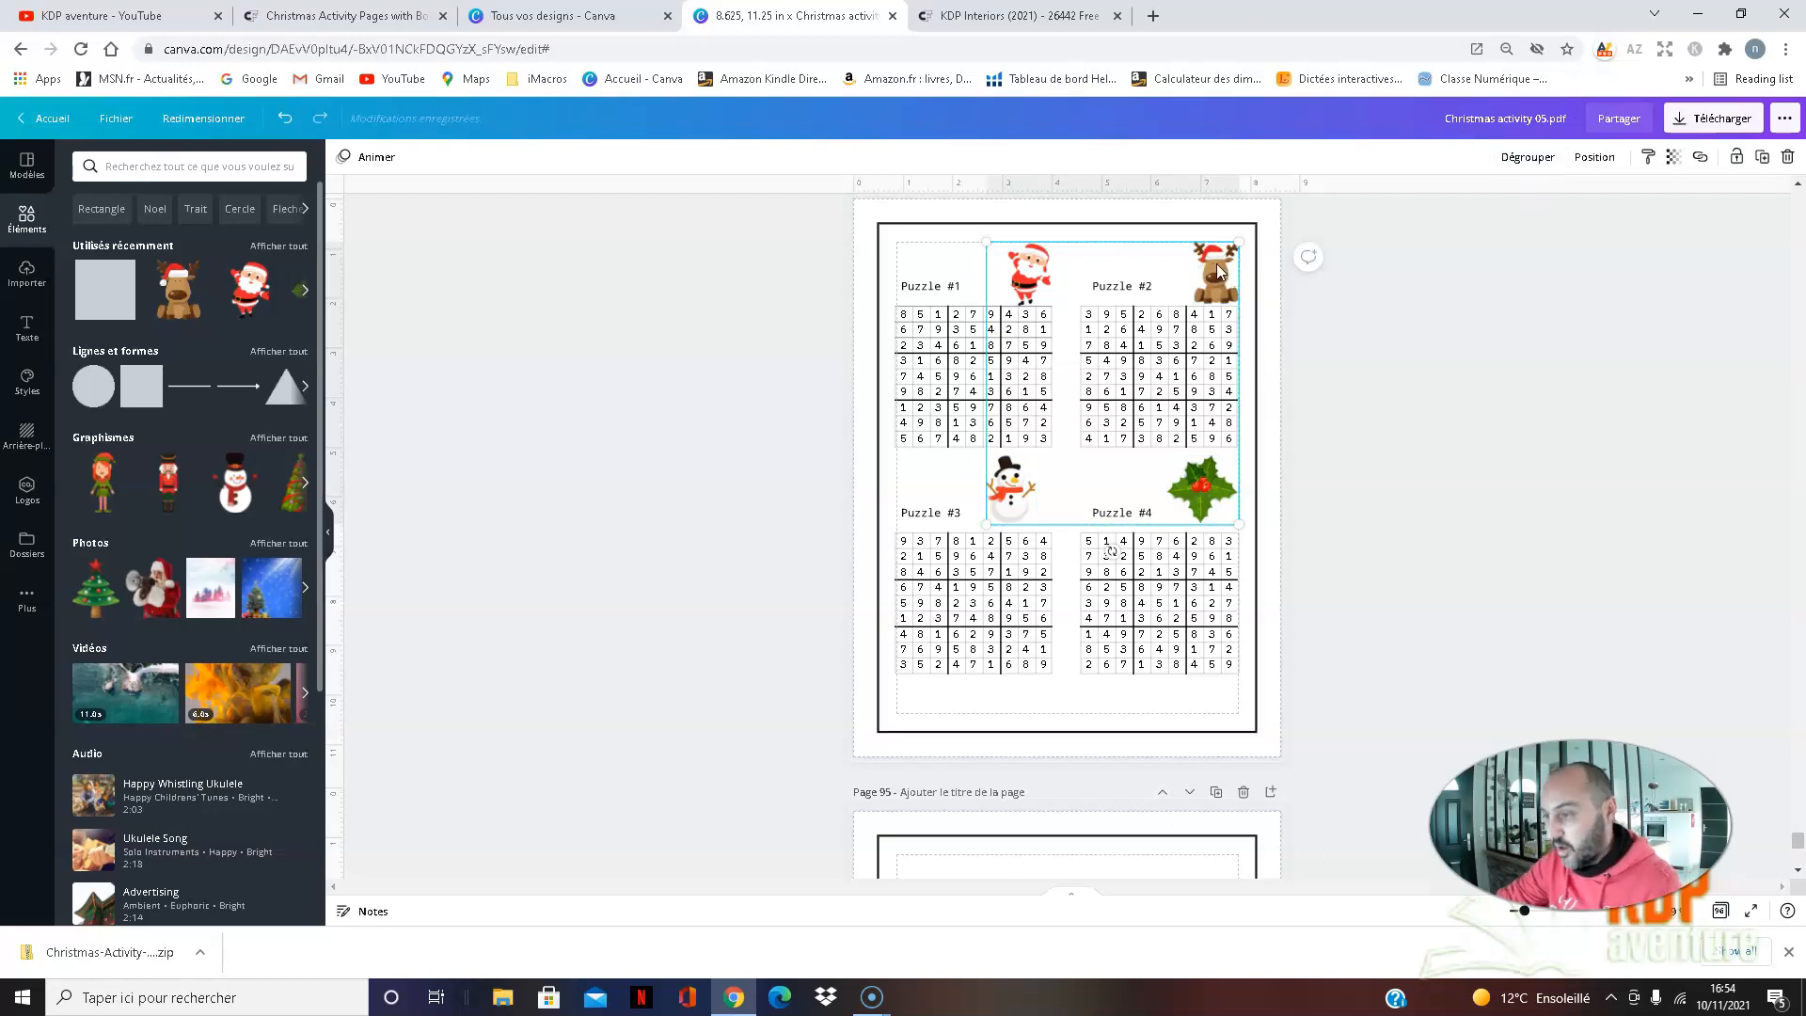
- Copy the group of four Christmas images from page 94 onto the sudoku solutions on pages 95 and 96
scroll(1211, 264, down, 5)
click(1199, 315)
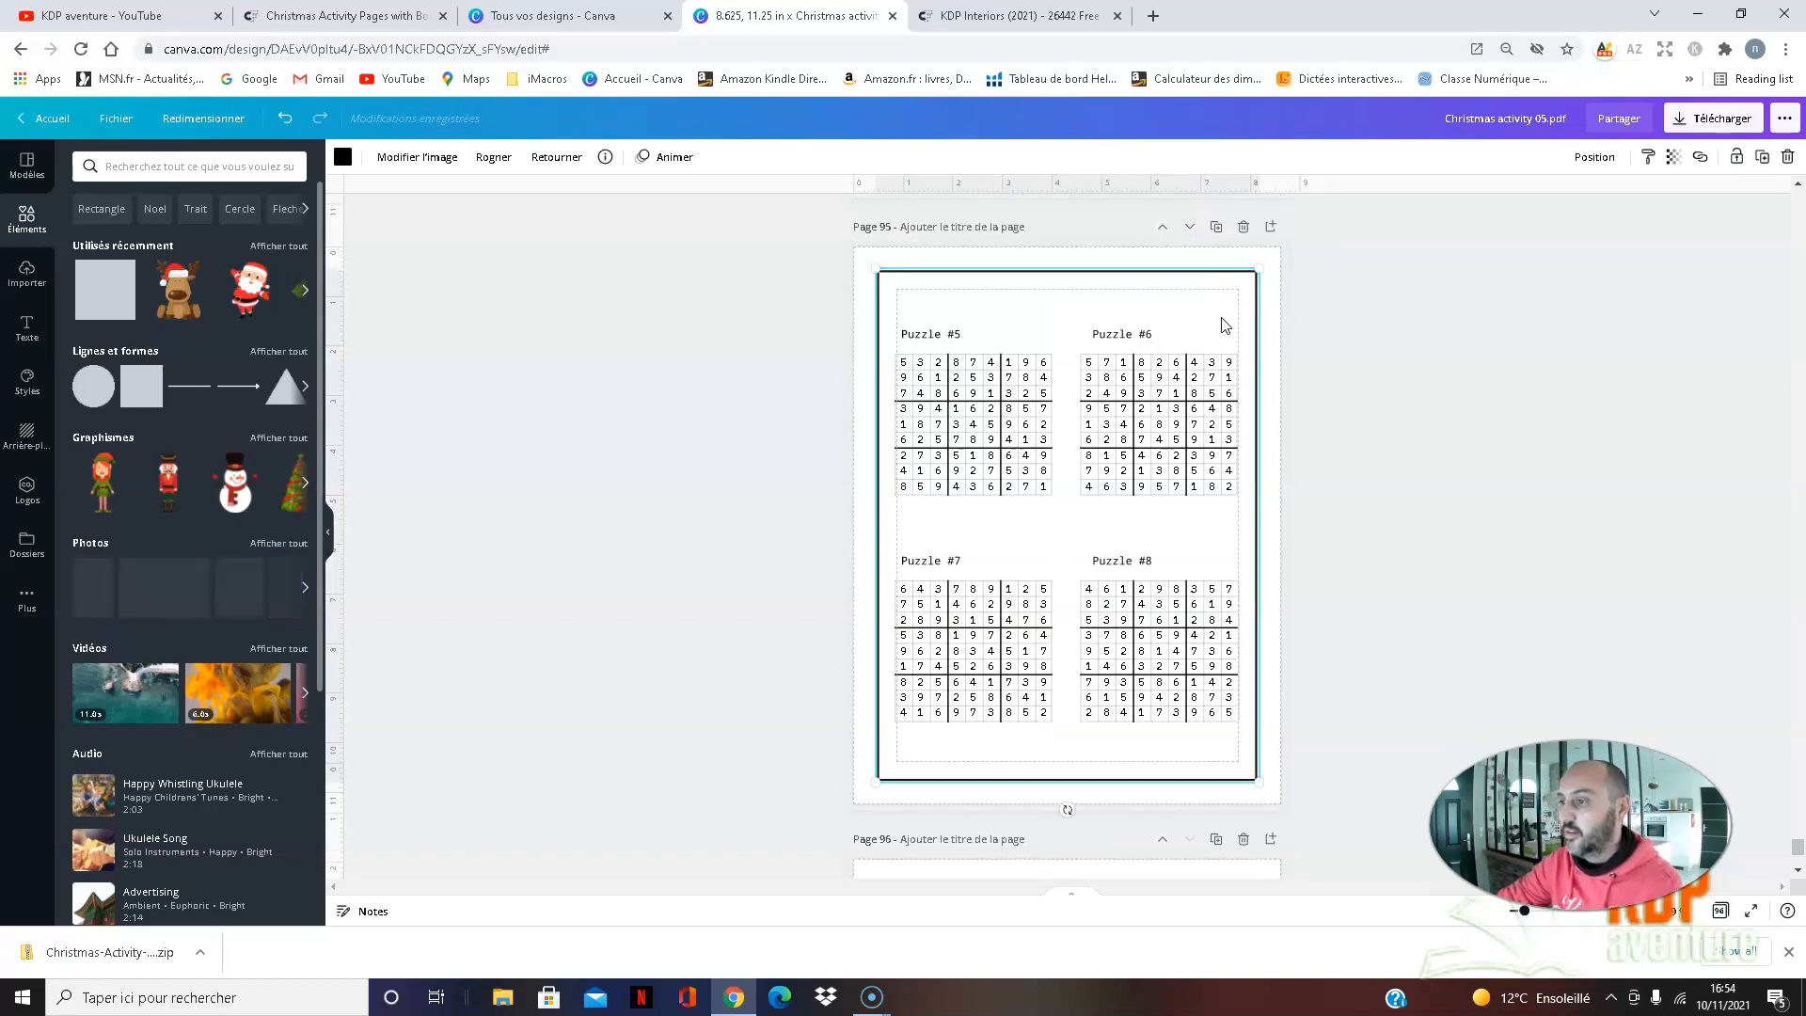
key(ctrl+v)
scroll(1314, 369, down, 5)
click(1192, 365)
click(1244, 388)
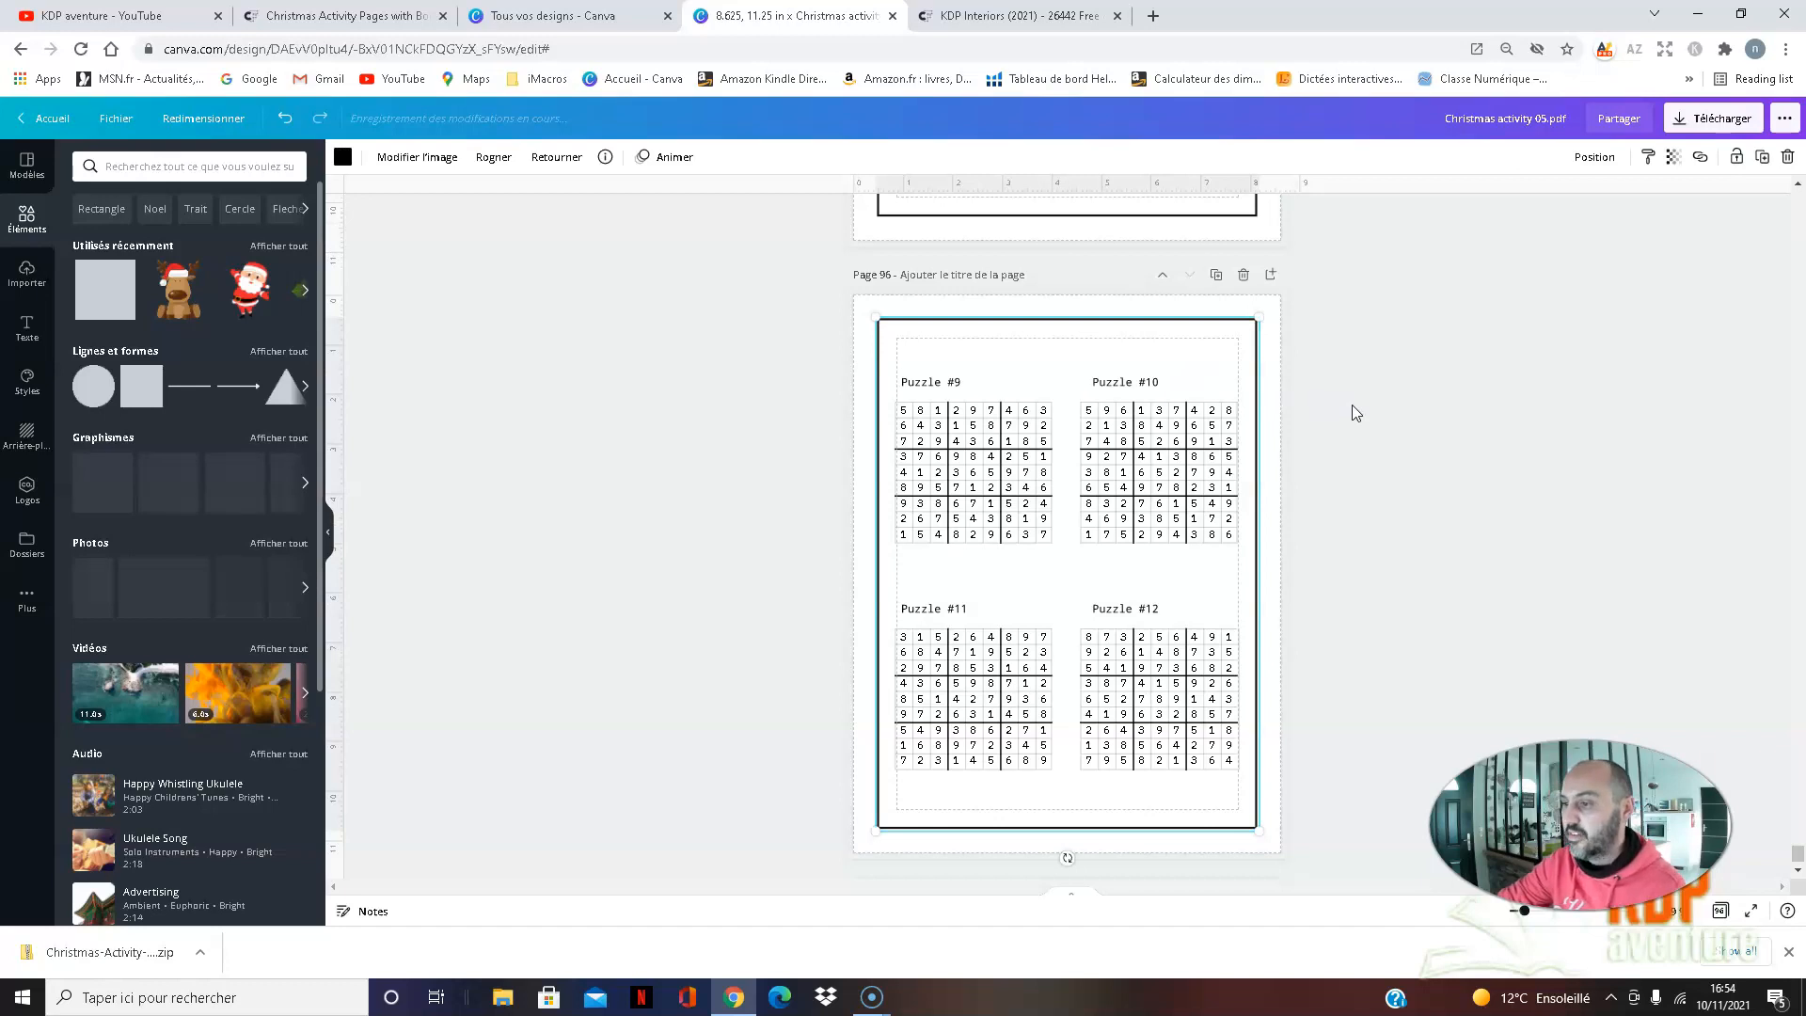
key(ctrl+v)
scroll(1350, 395, down, 1)
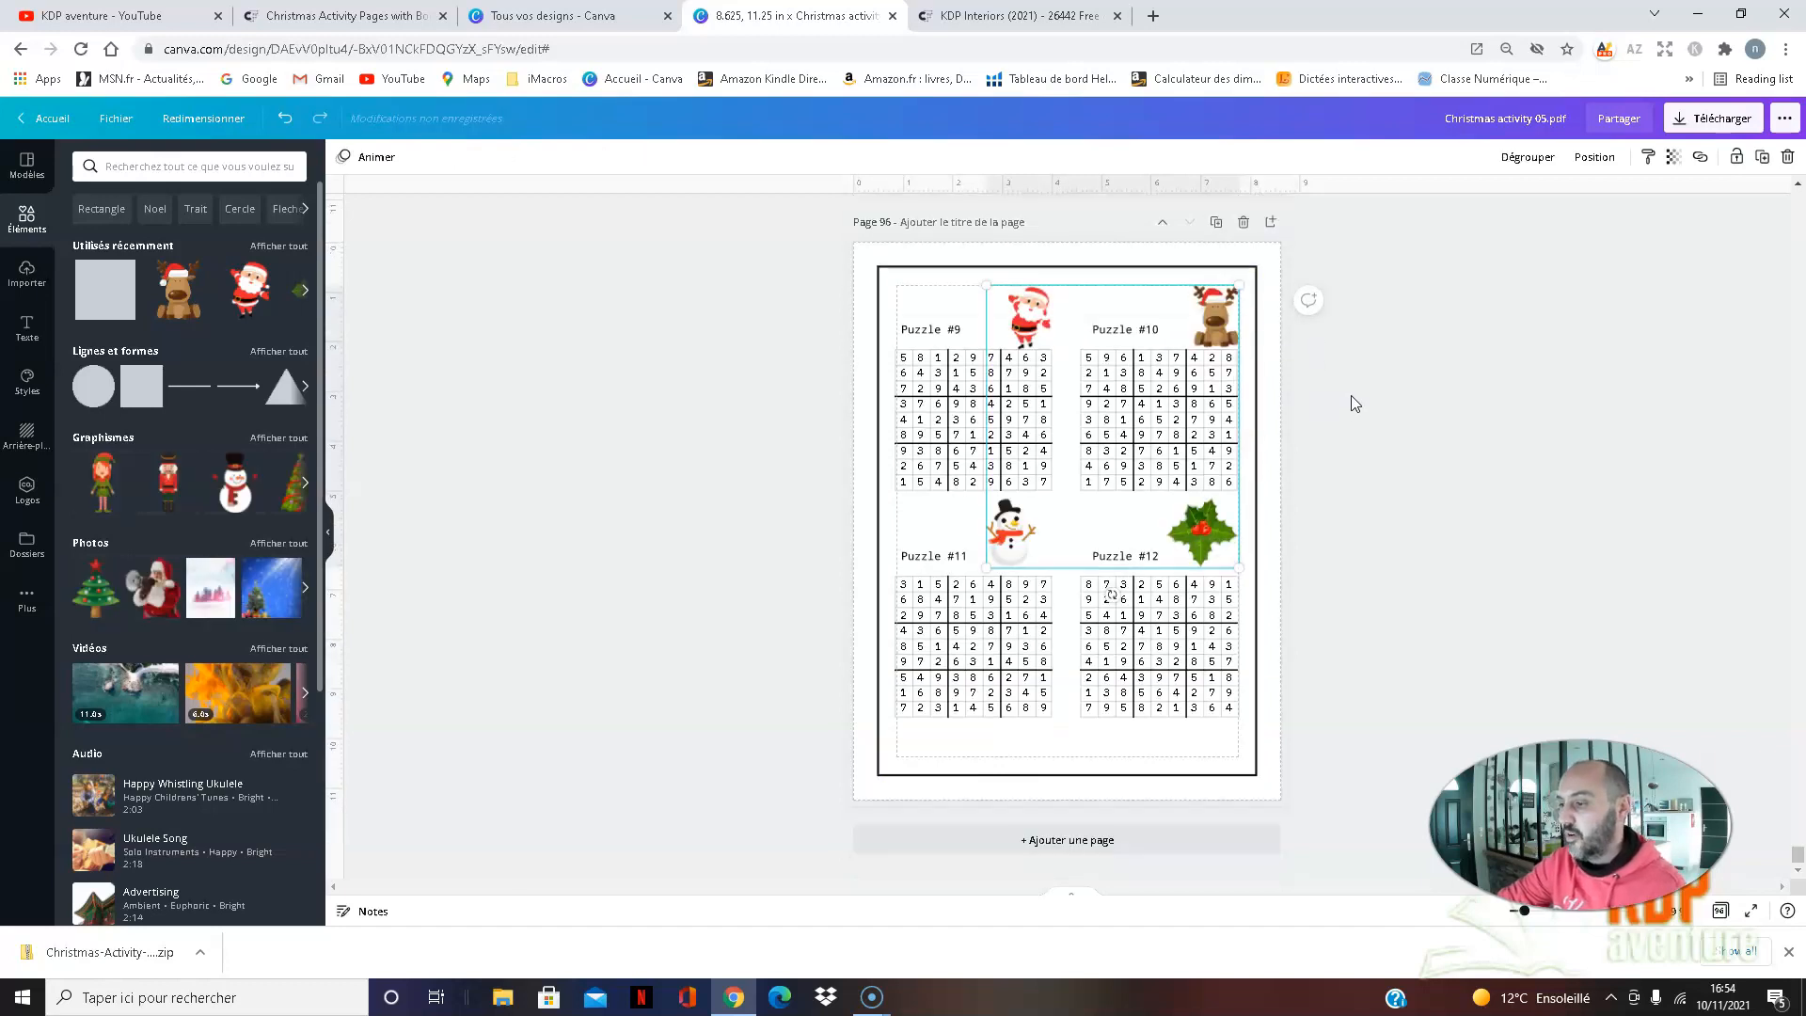
click(1379, 496)
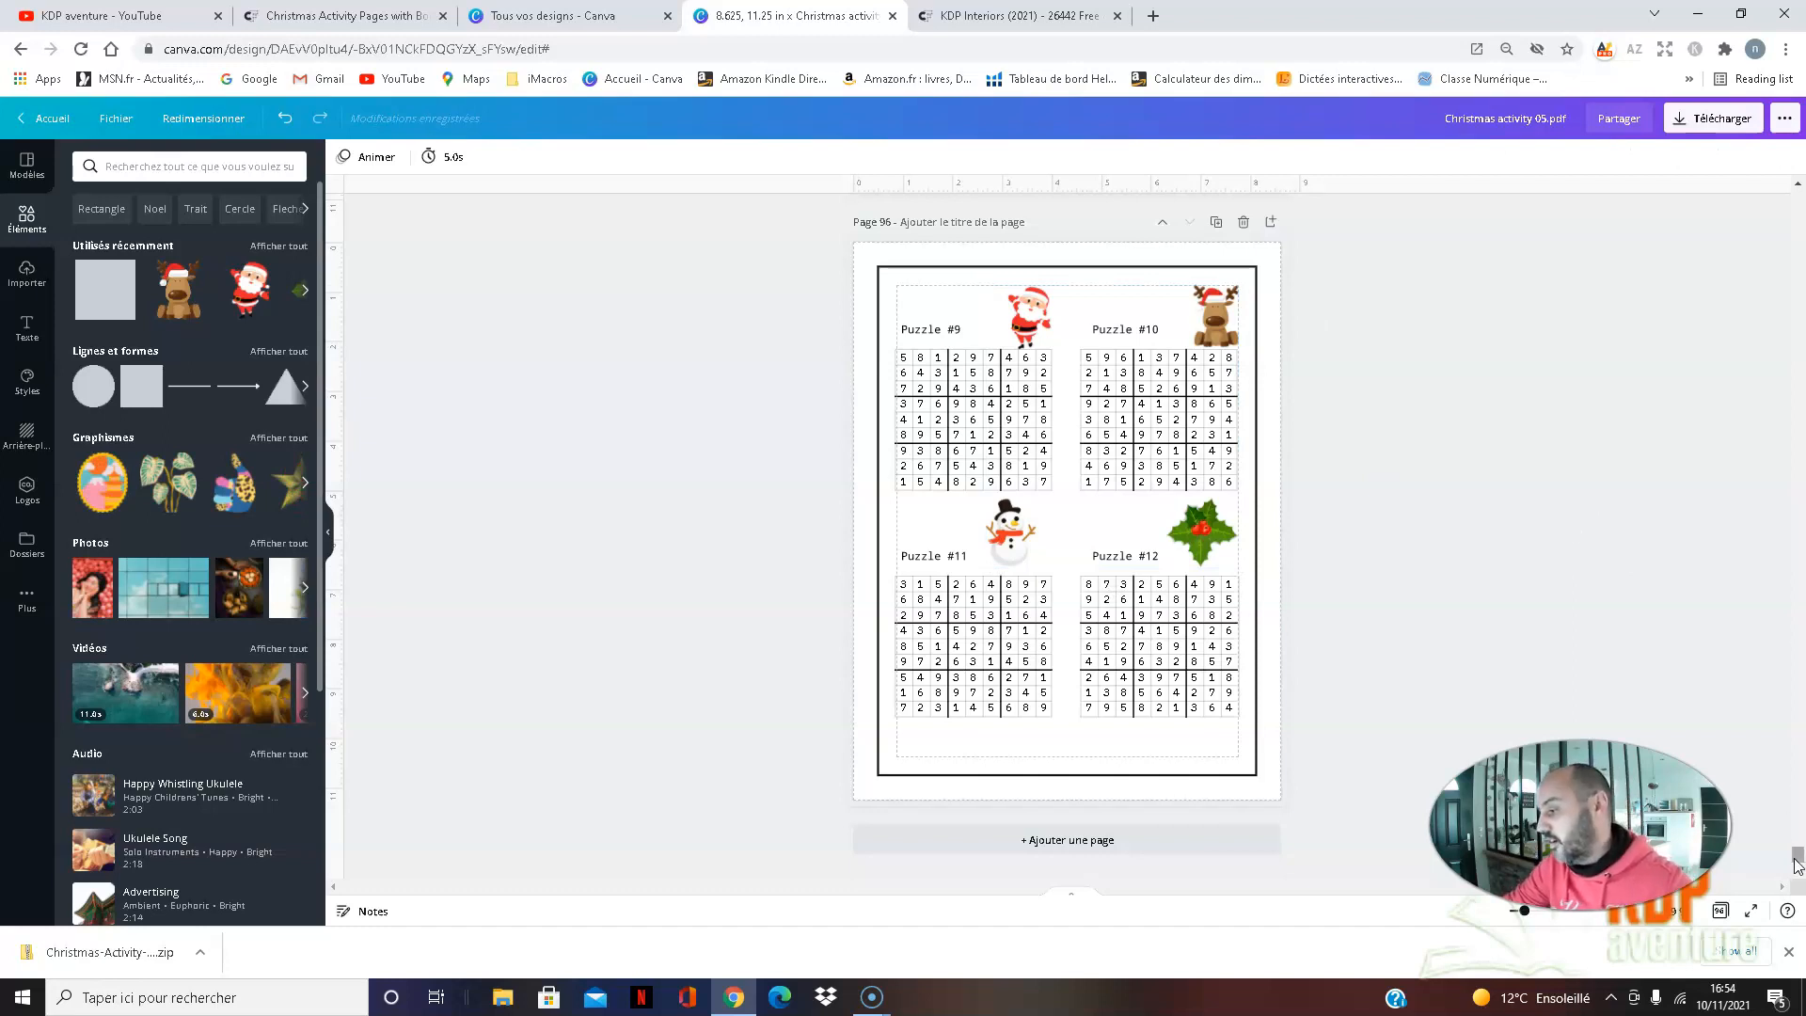
- Return to page 1 and check the design's custom width and height in the resize settings without changing them
drag(1795, 844, 1796, 243)
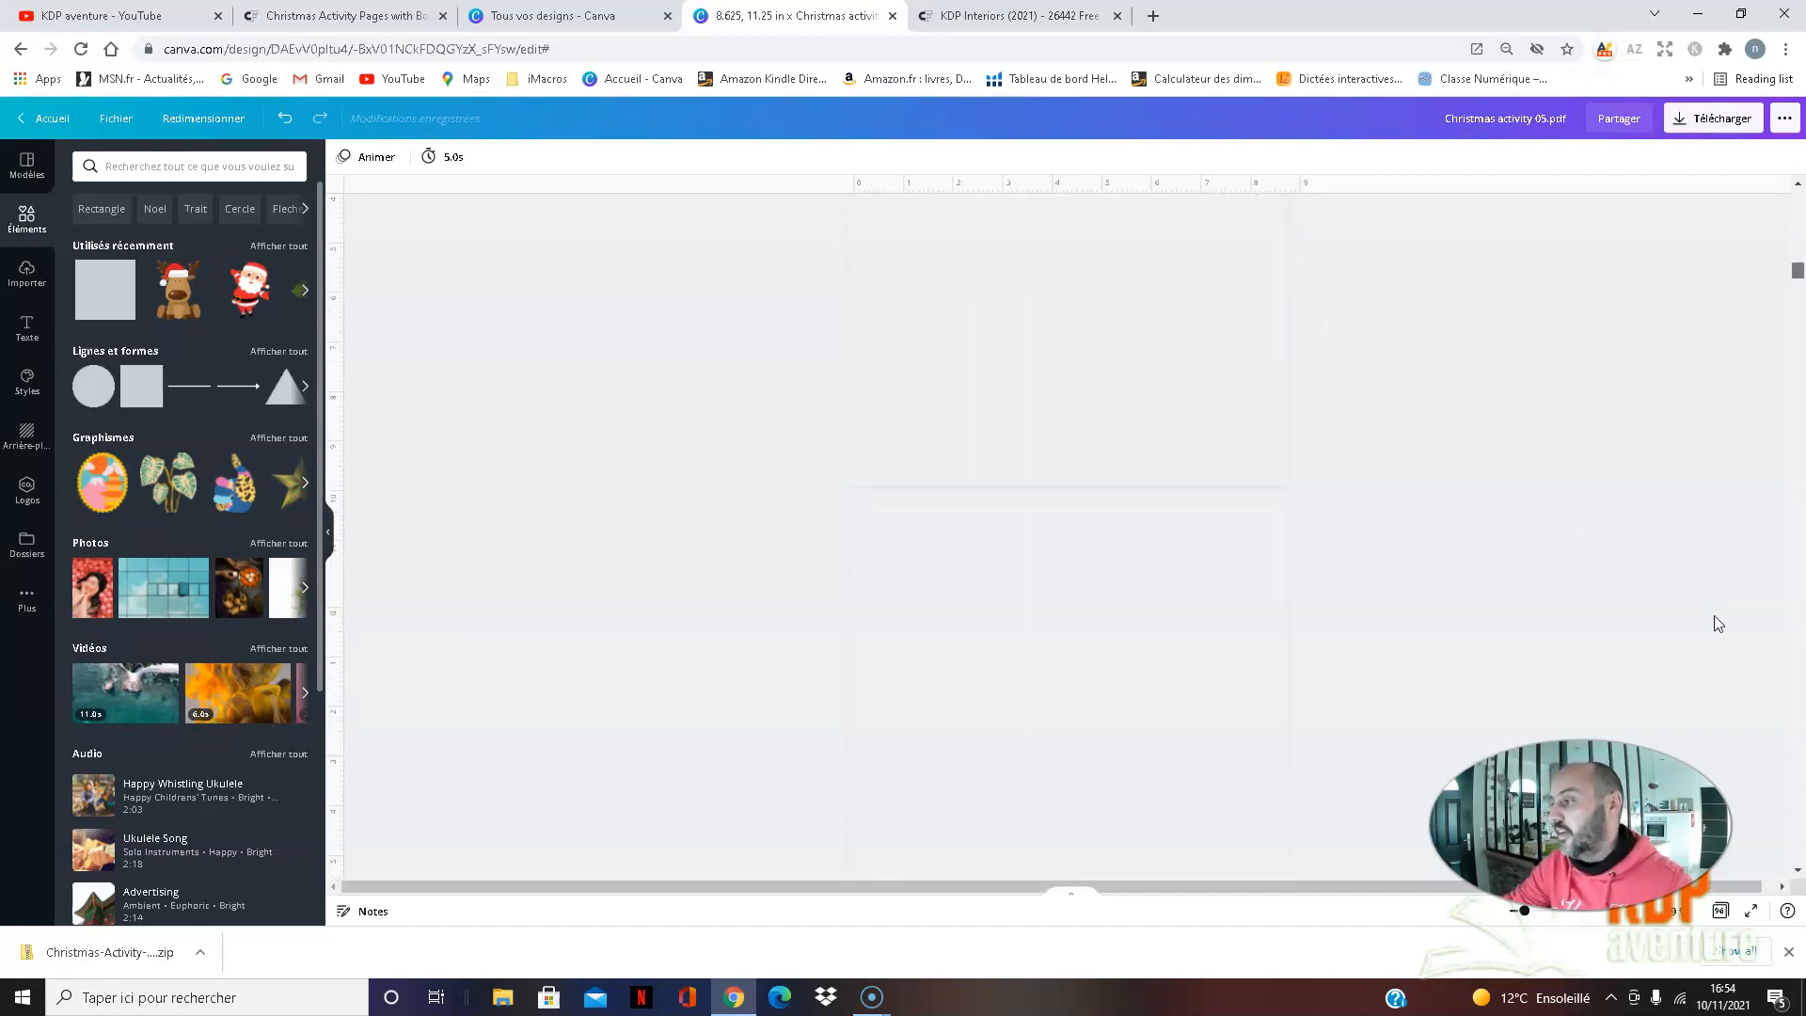
scroll(1425, 496, up, 3)
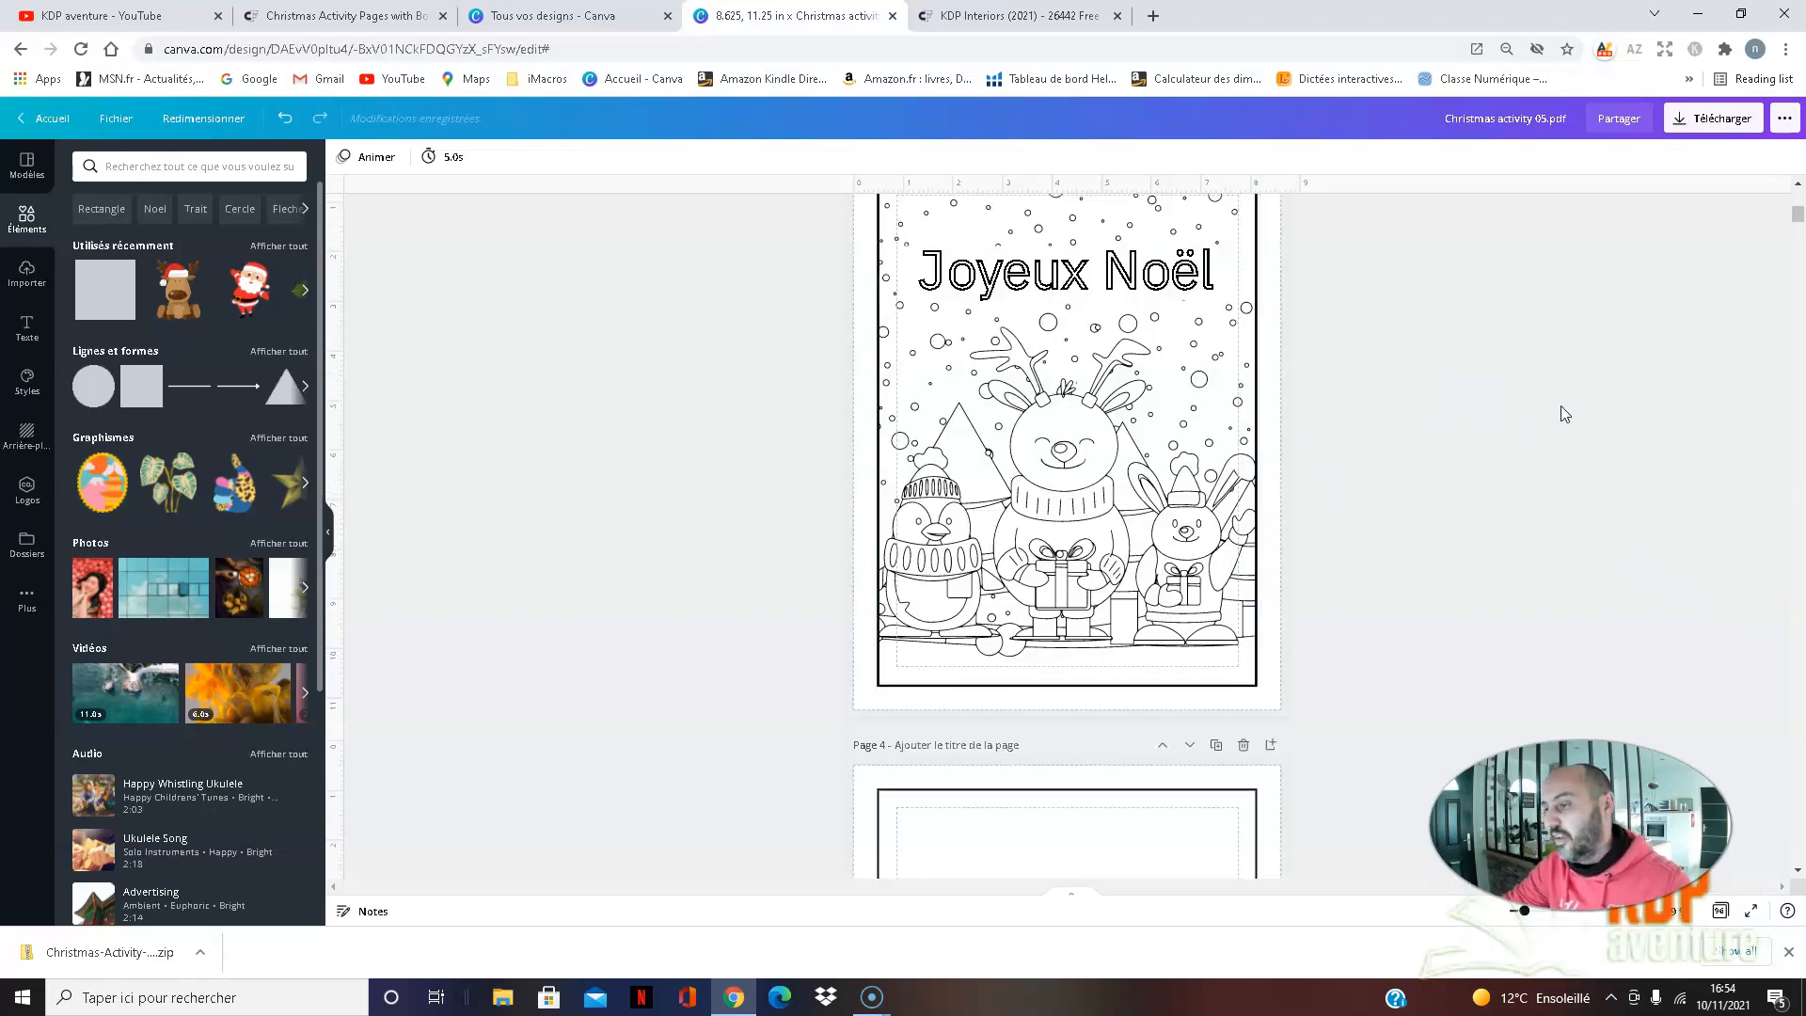
scroll(1477, 450, up, 8)
scroll(1469, 414, up, 8)
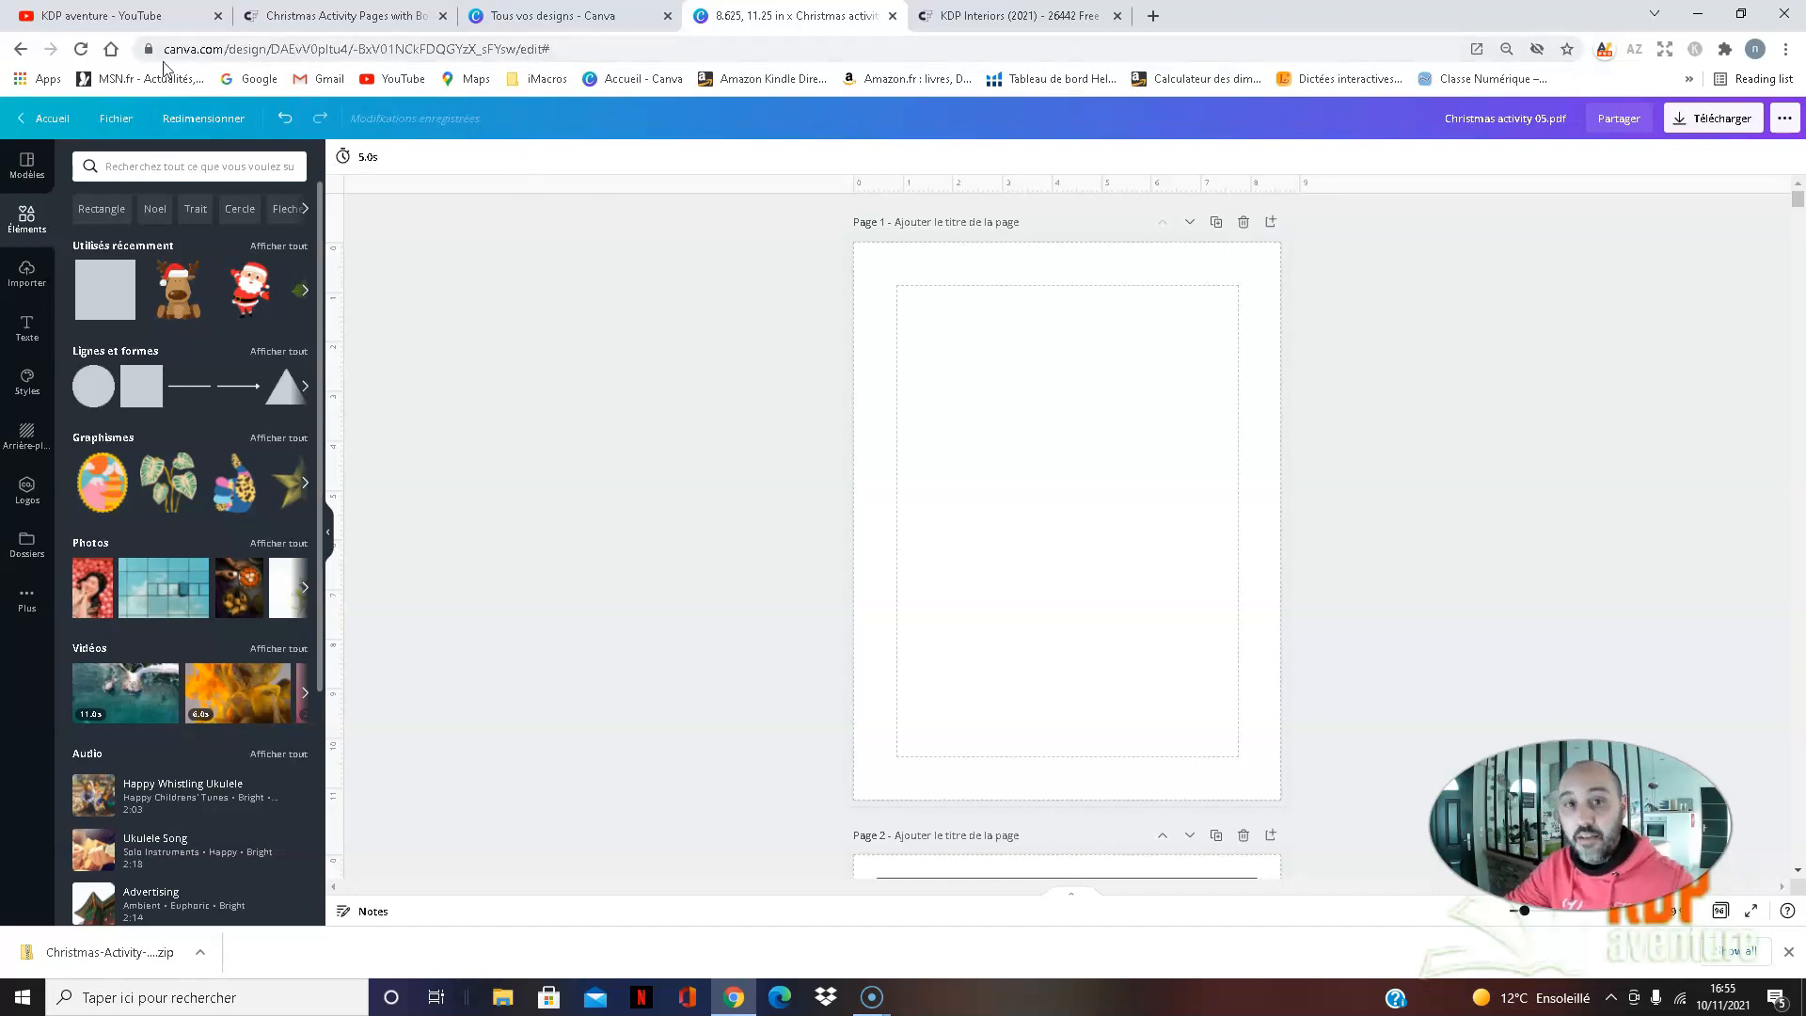
click(210, 121)
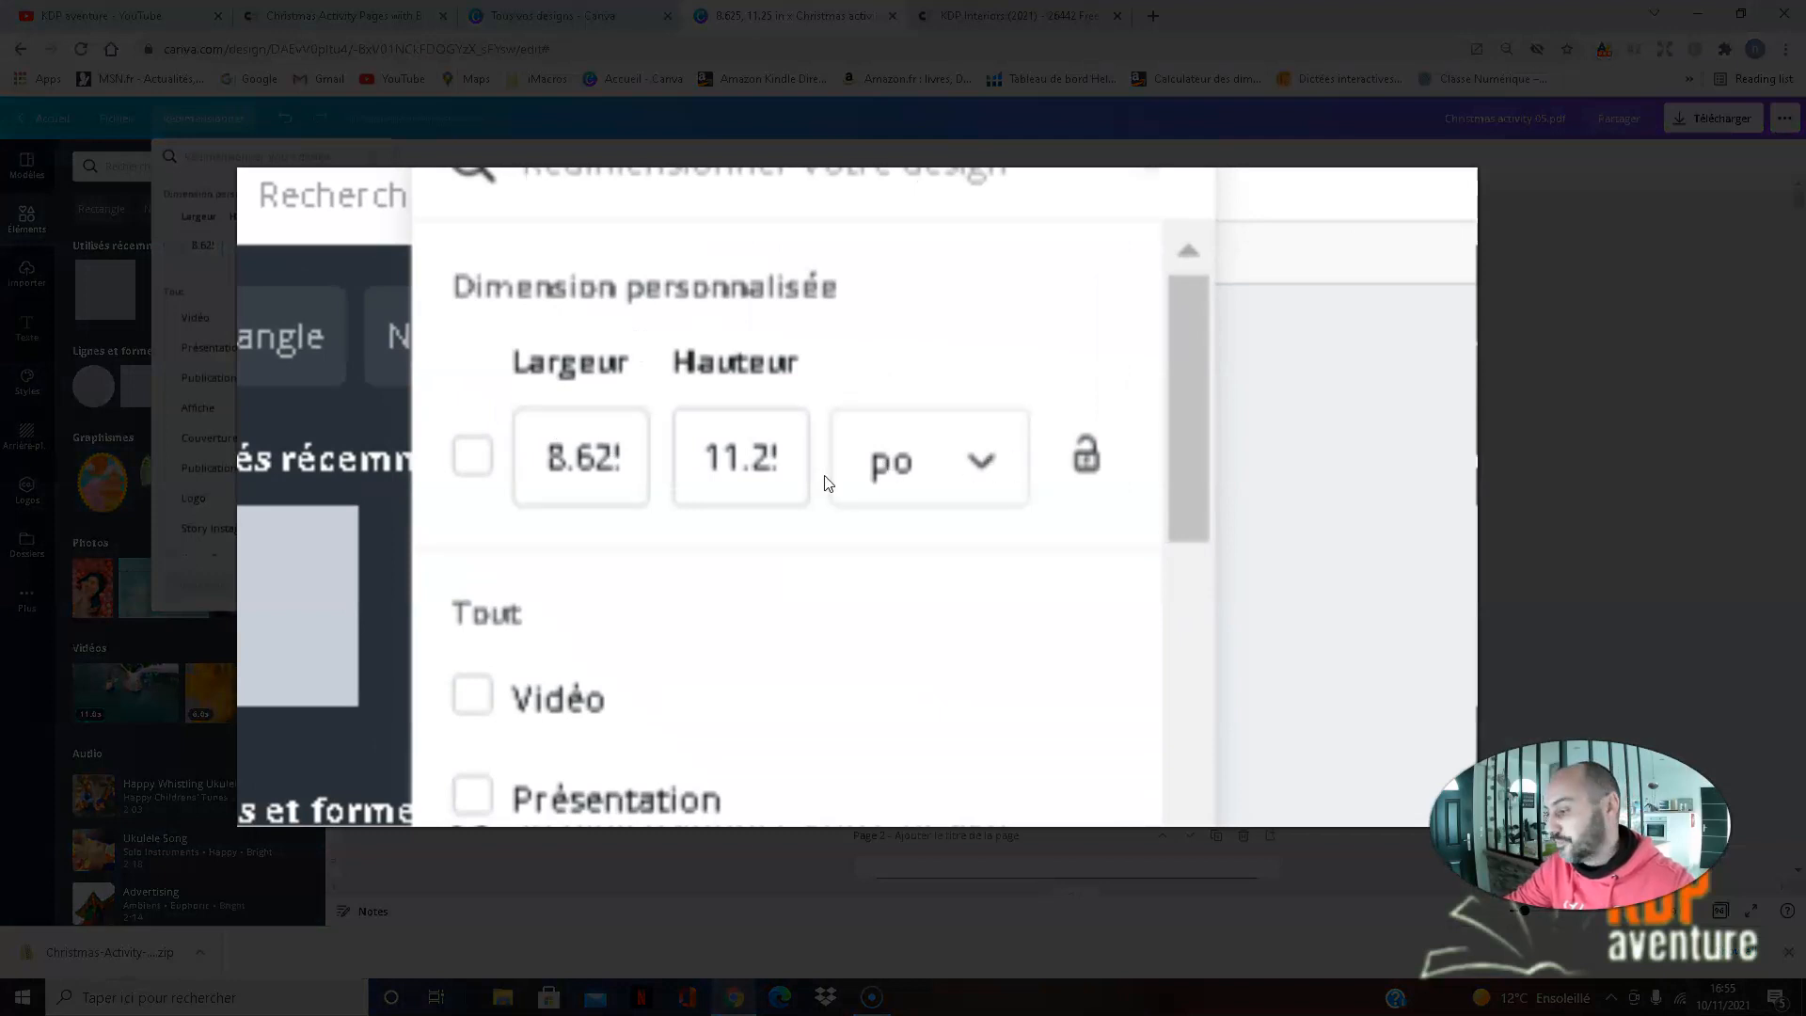
click(533, 463)
key(ctrl+a)
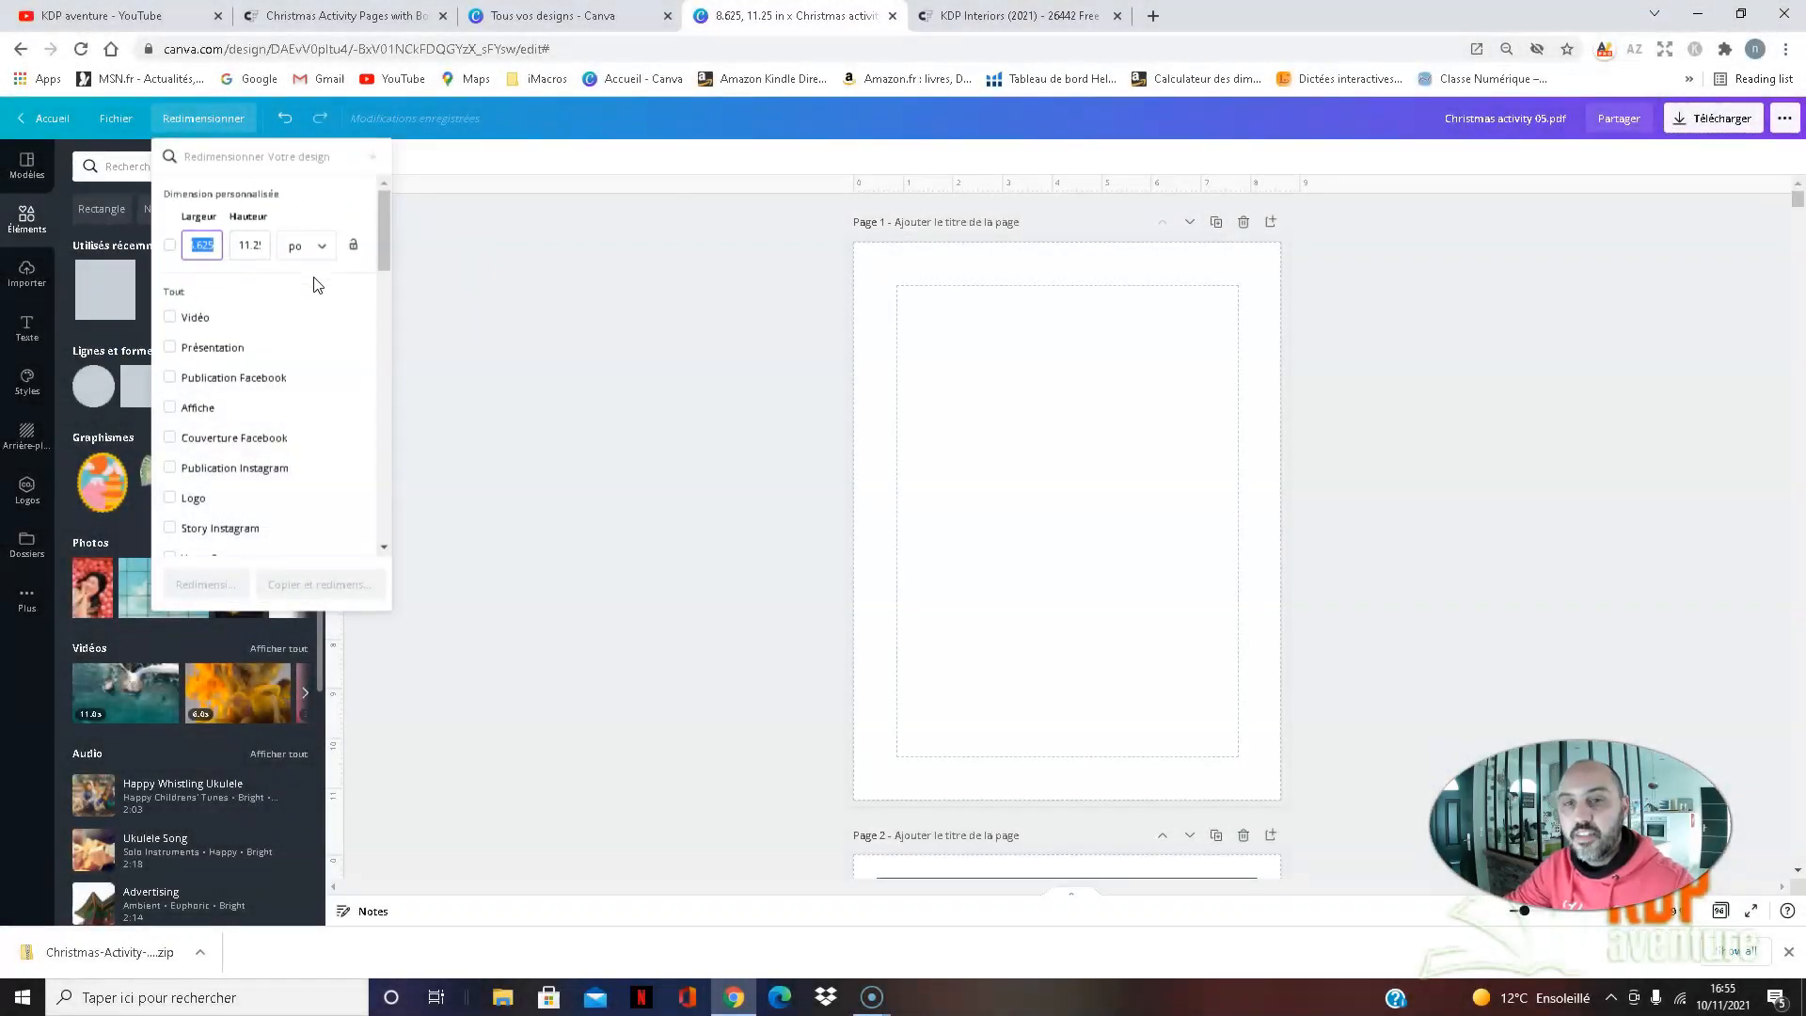
double_click(268, 244)
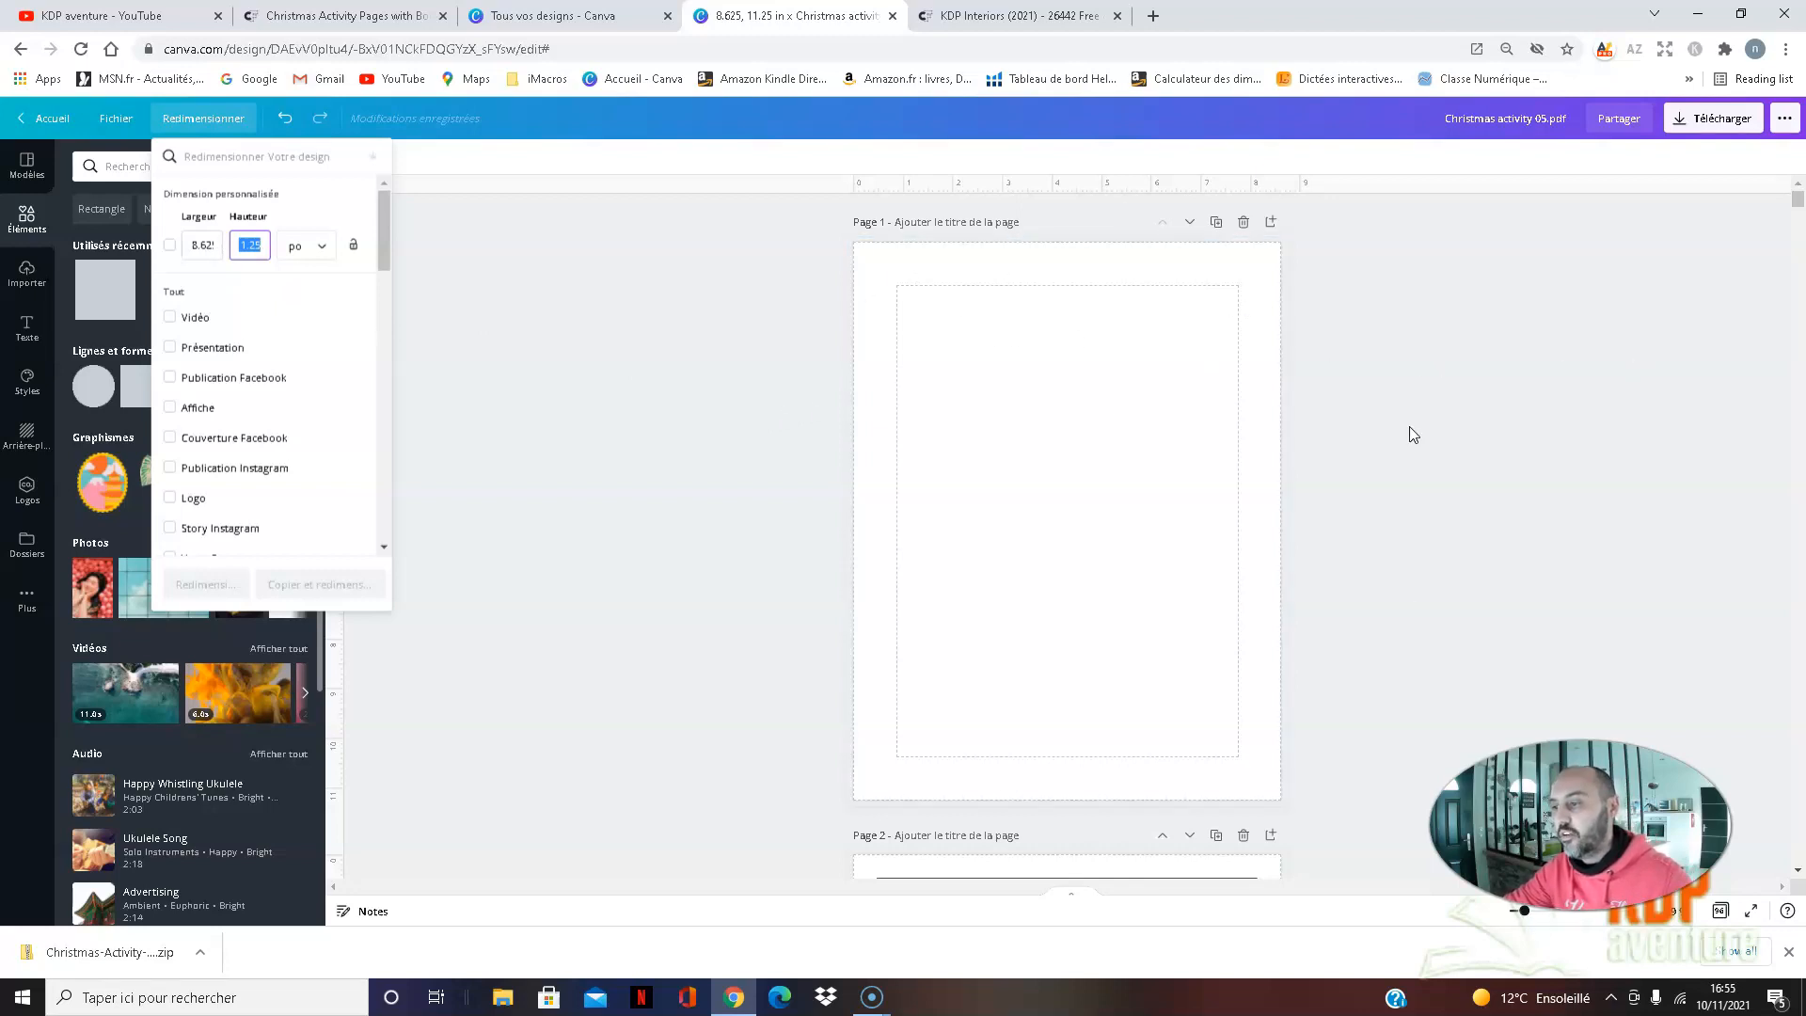
click(1620, 373)
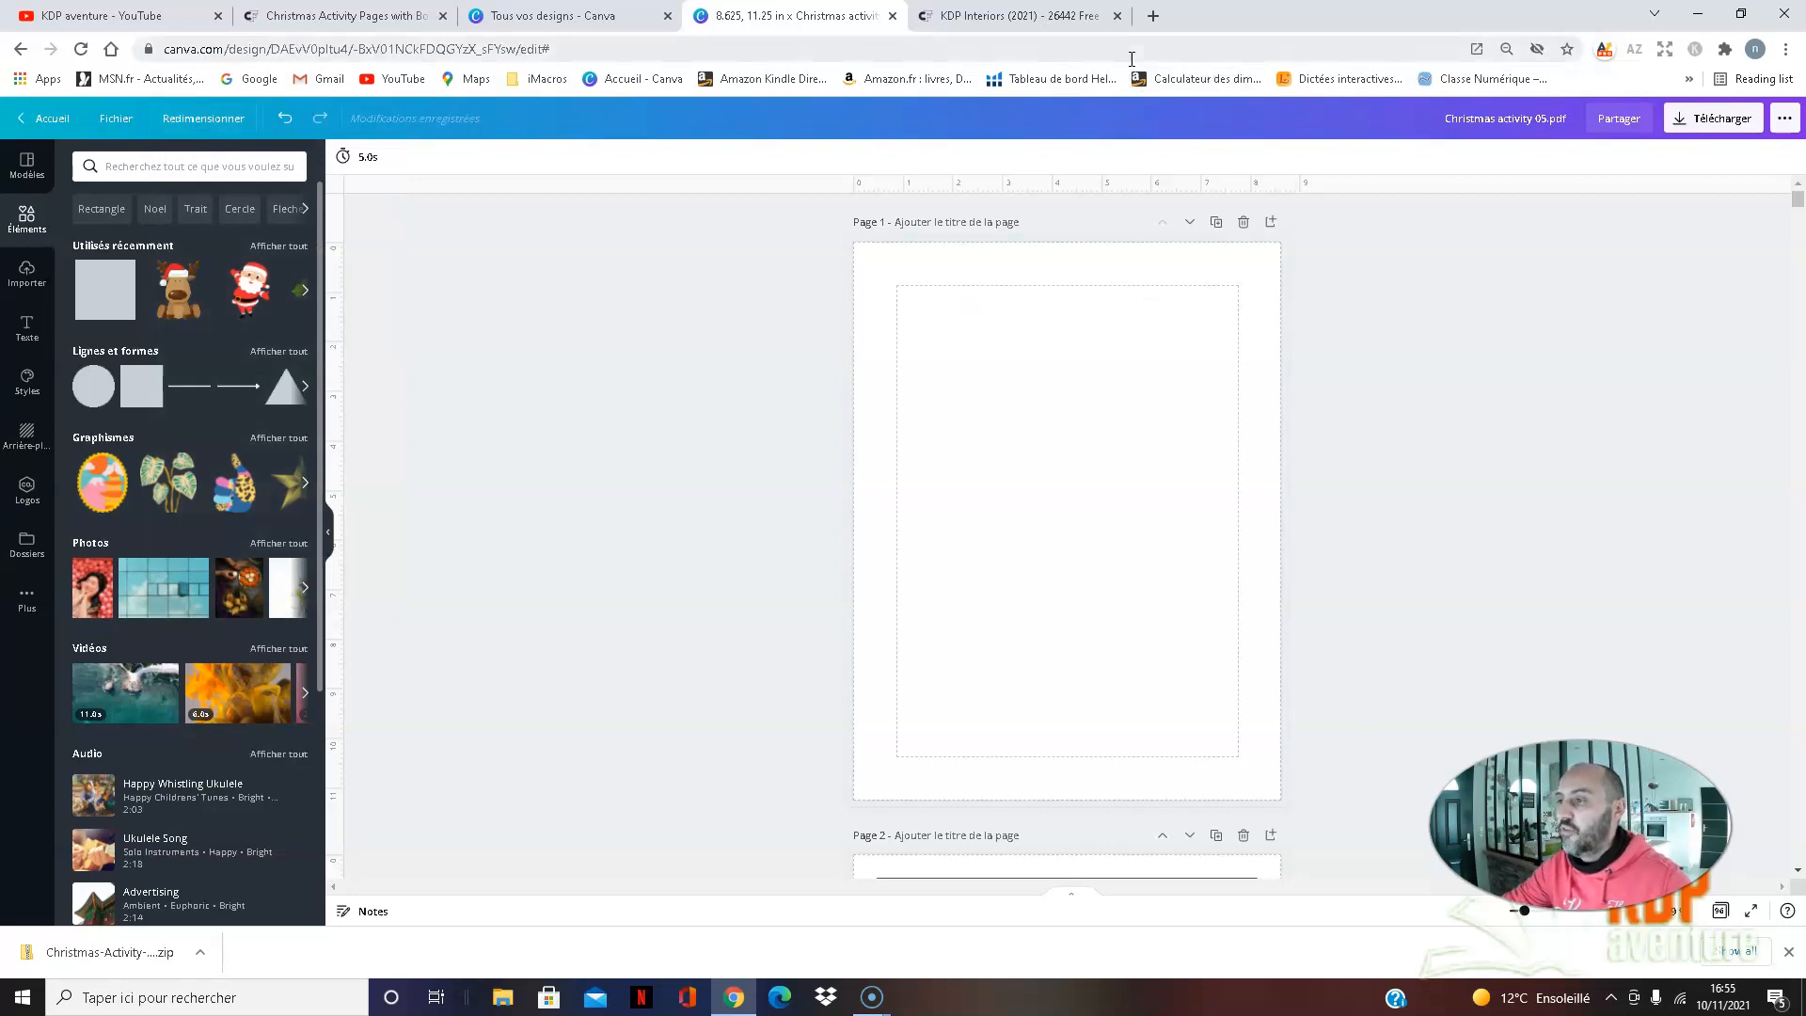
- Open Amazon KDP's cover calculator and set the binding to "Livre broché" with a "Noir et blanc" interior
click(1196, 79)
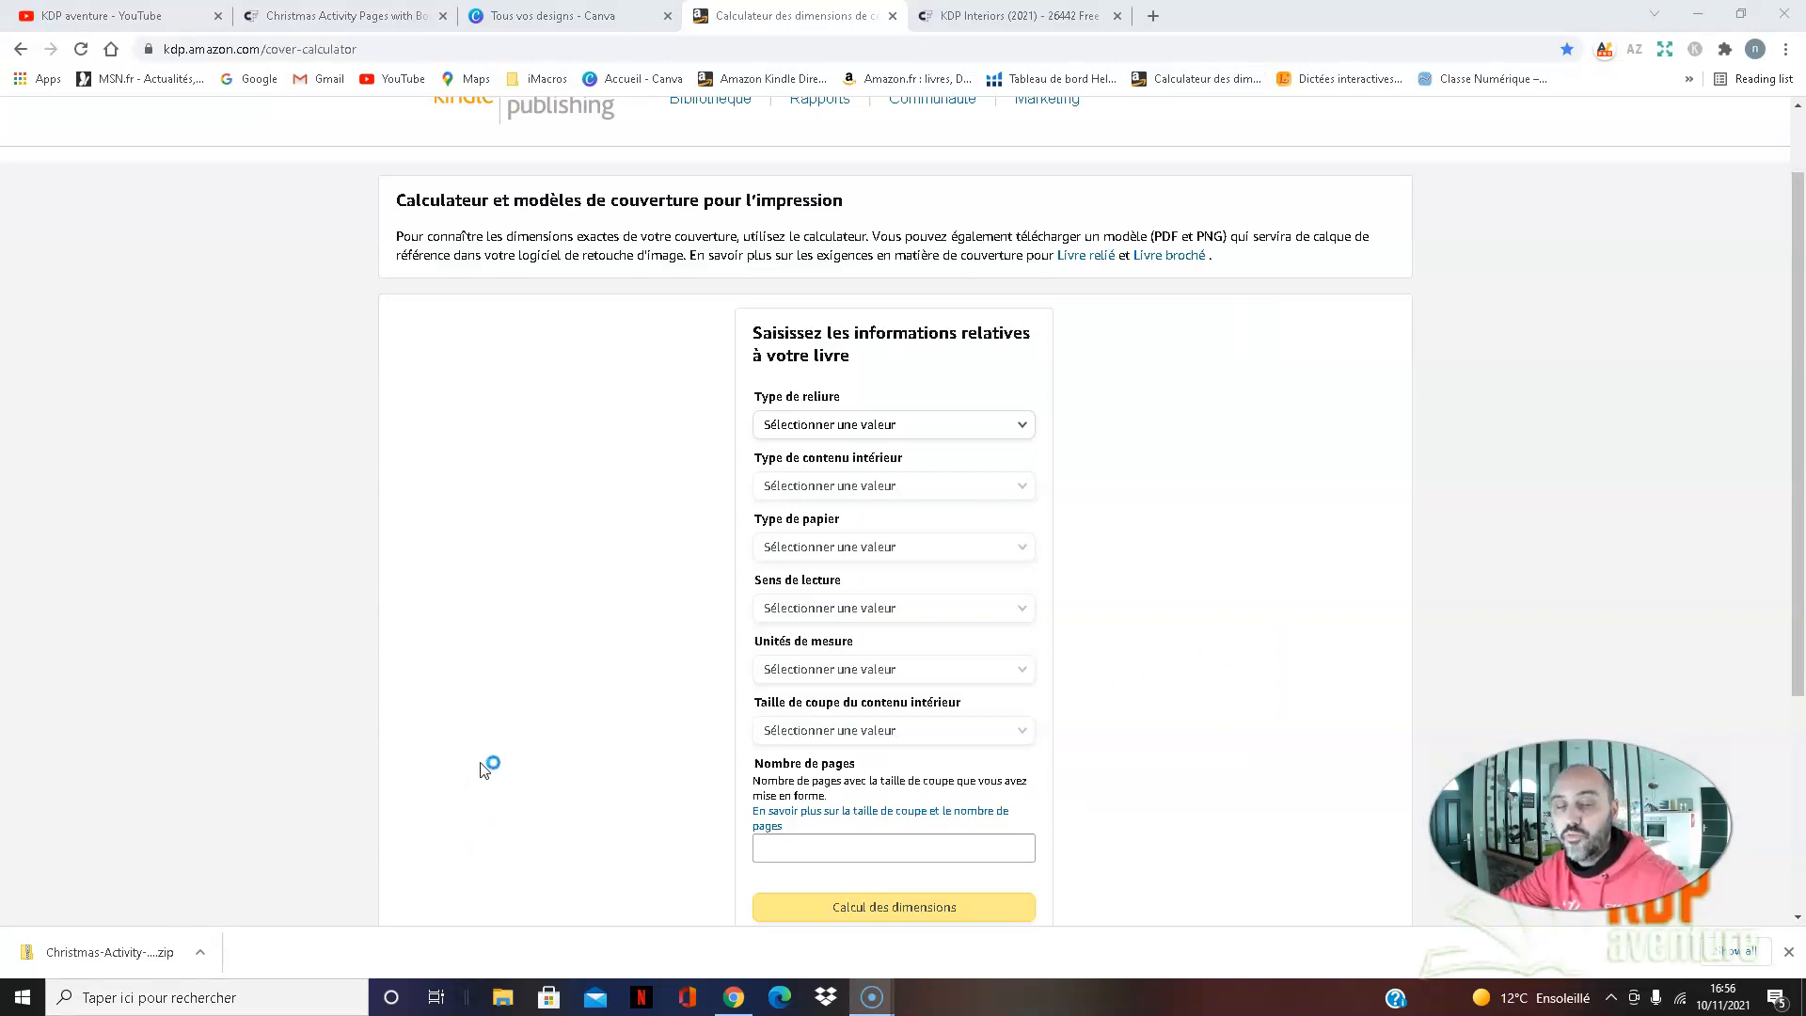
click(1023, 430)
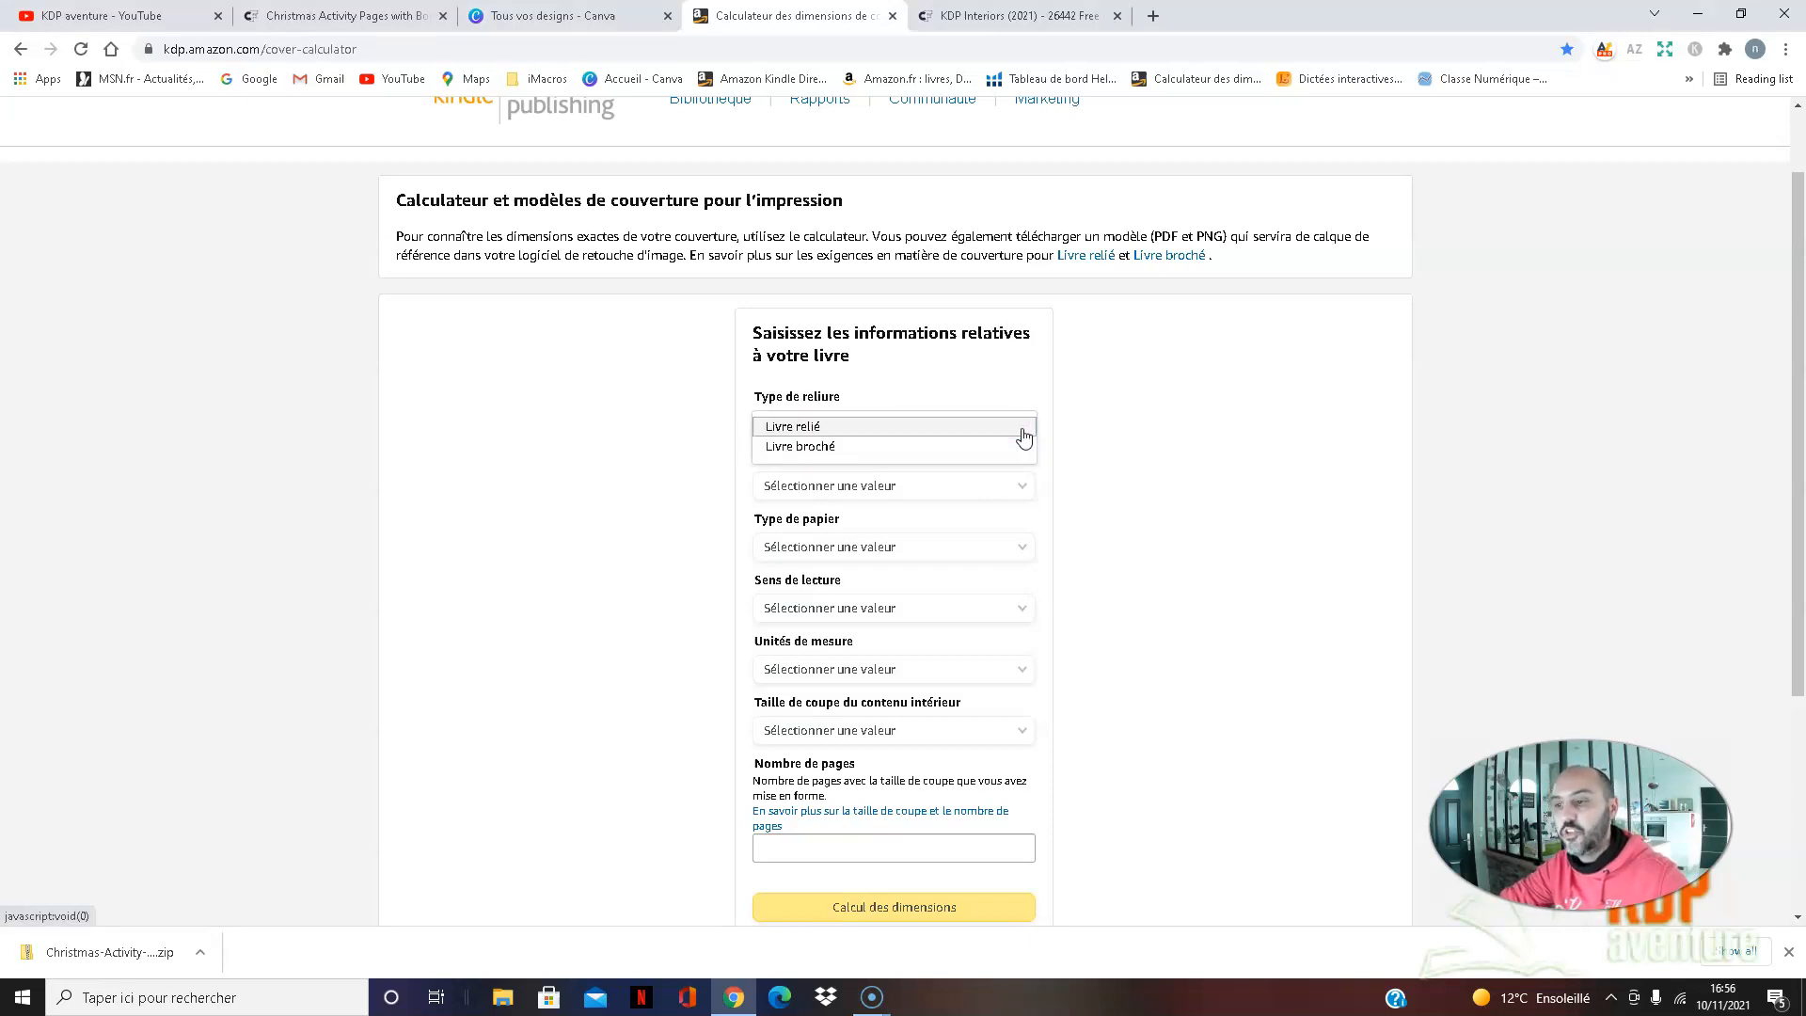
click(1002, 430)
click(1005, 429)
click(1034, 256)
click(1074, 306)
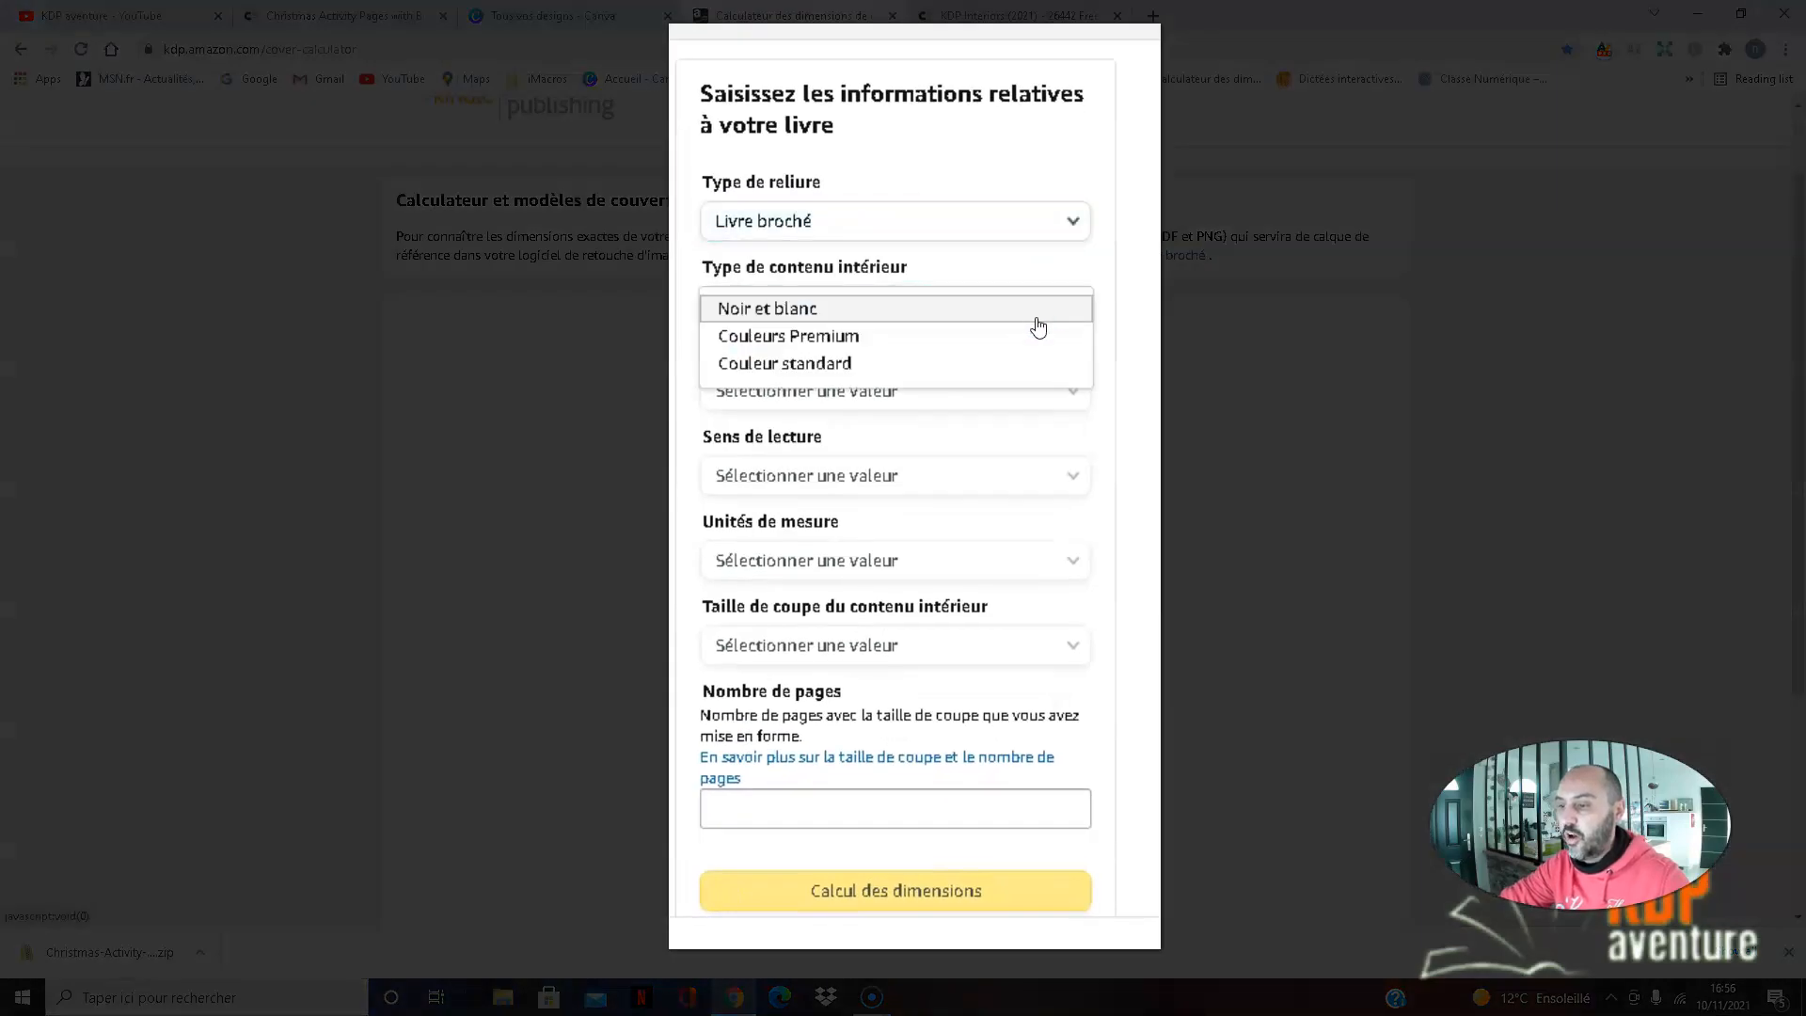
click(1035, 308)
- Set the paper type to "Papier blanc" and the reading direction to "De gauche à droite"
click(1073, 393)
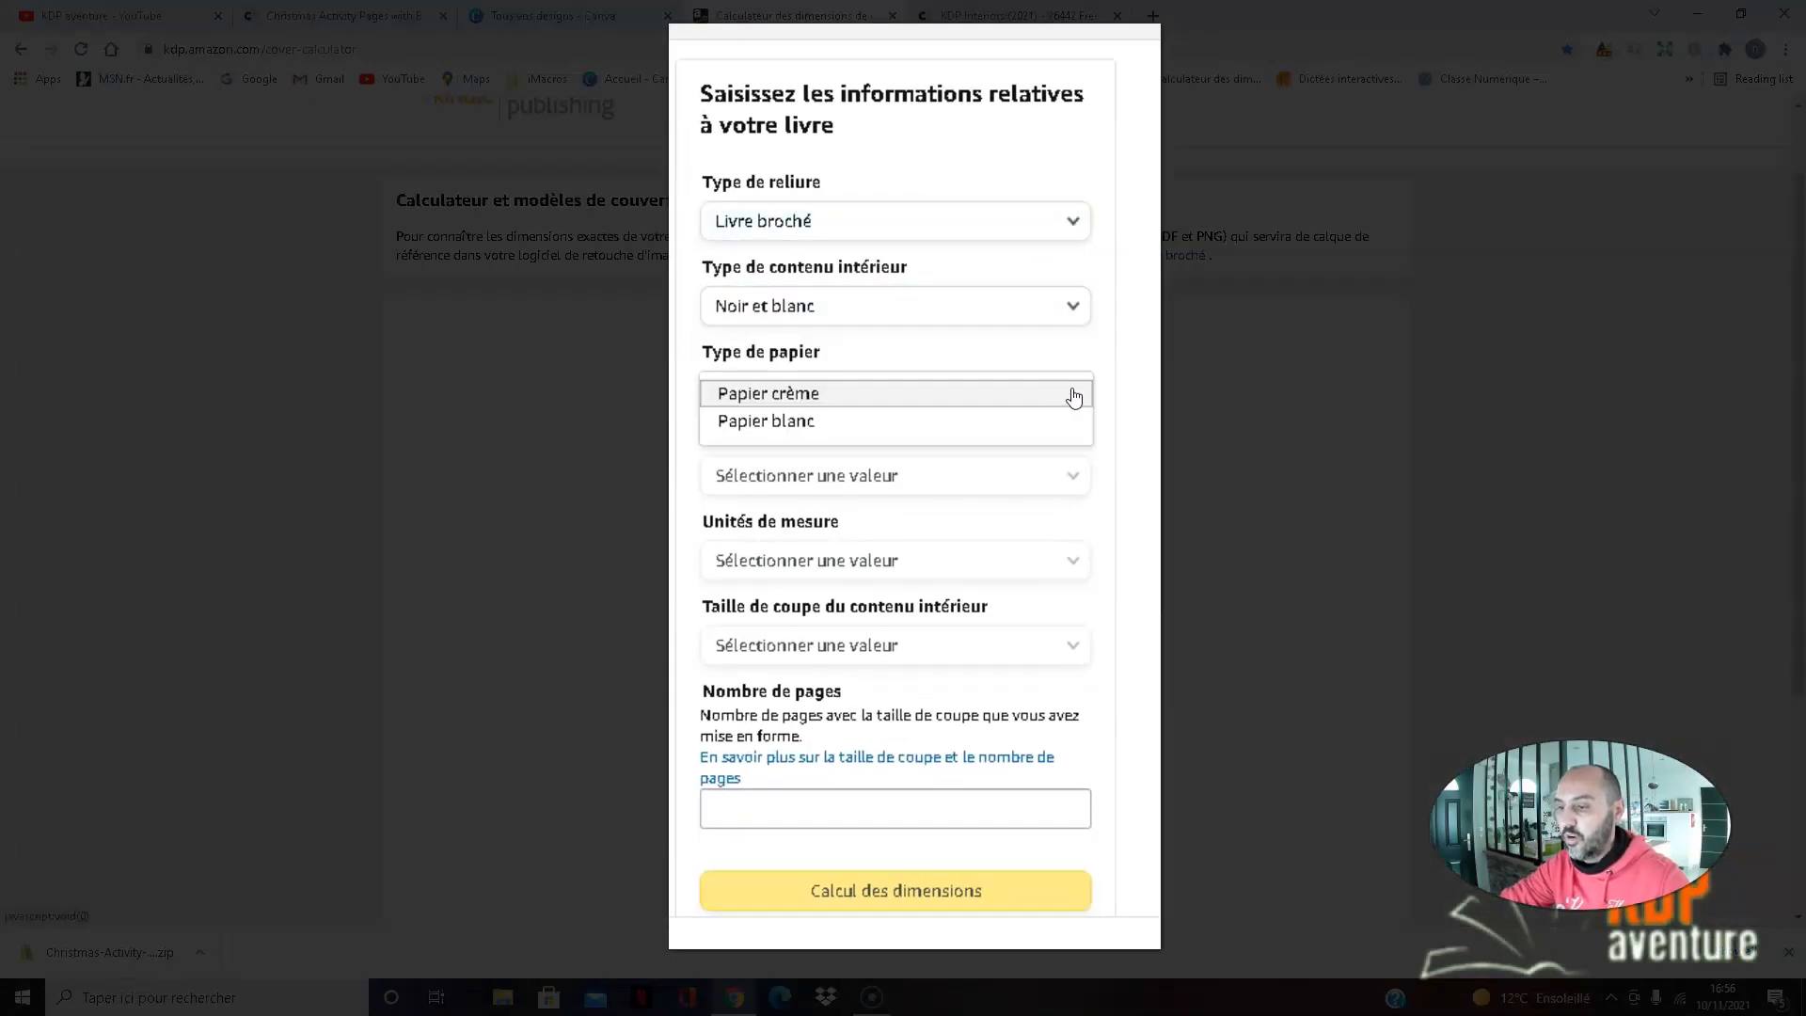
click(1028, 425)
click(1076, 478)
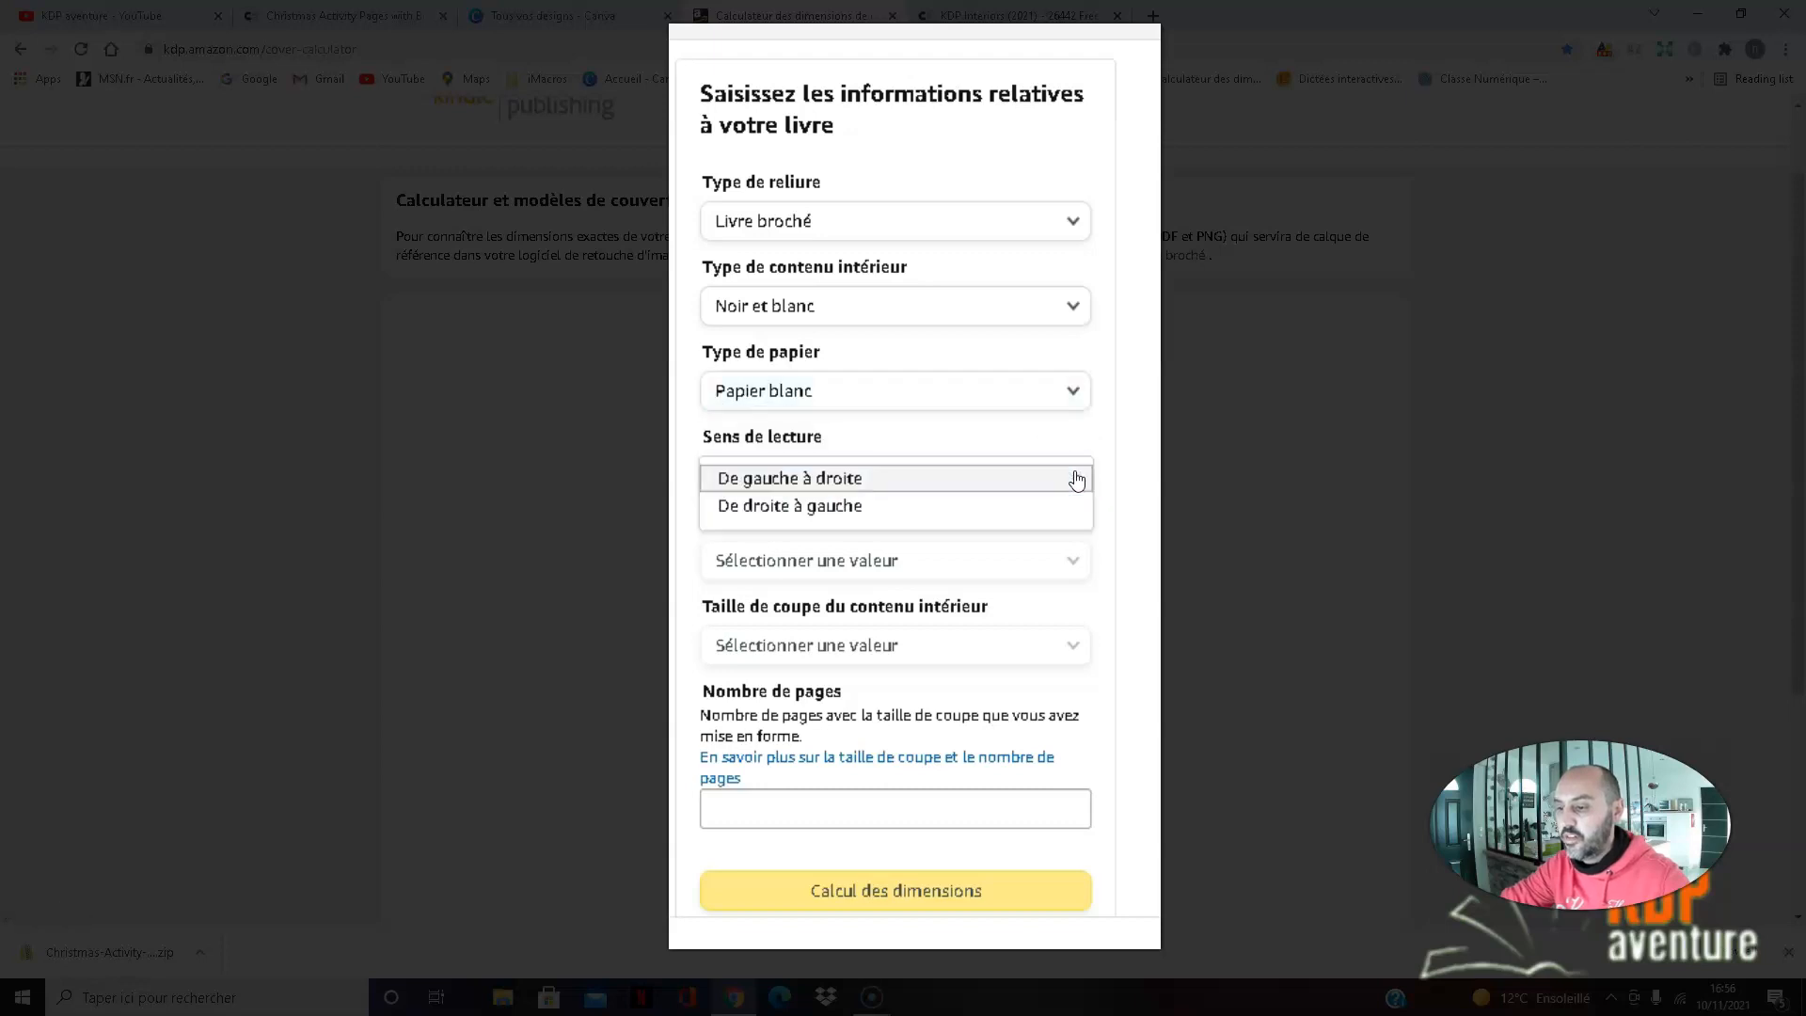
click(1035, 479)
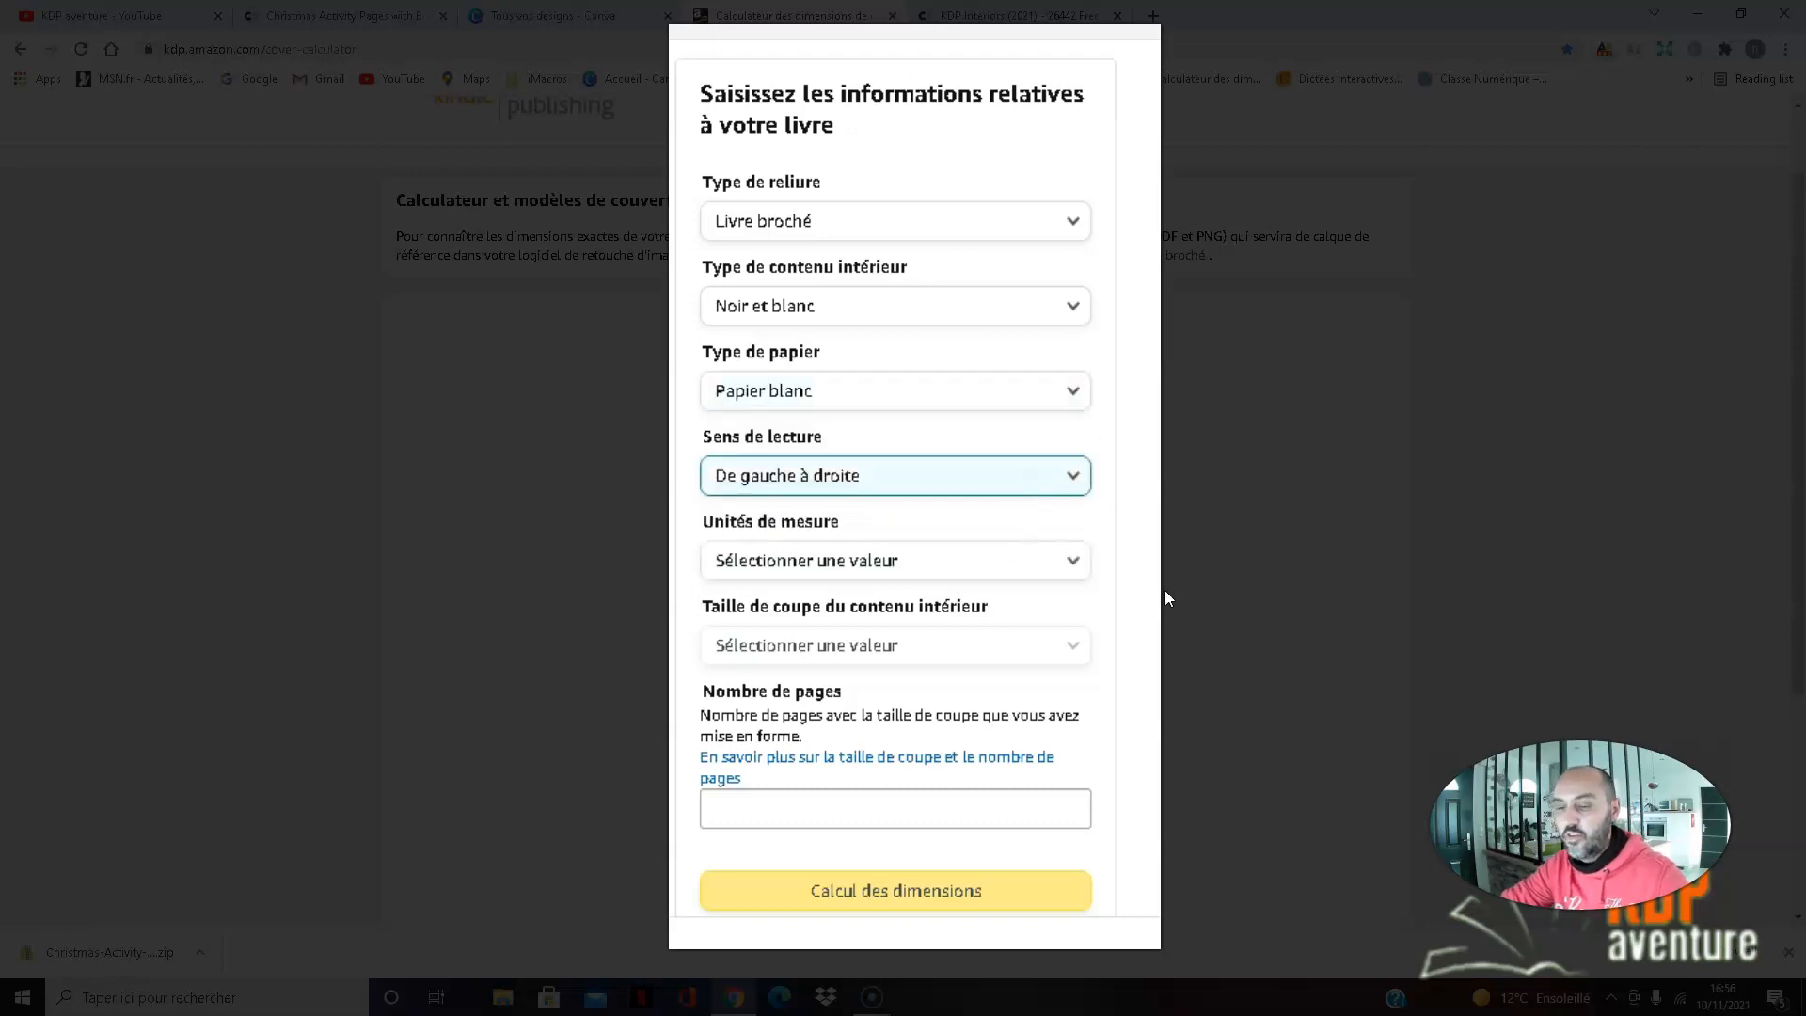
- Set the cover calculator's units of measure to "Pouces"
scroll(1124, 425, down, 3)
click(1074, 302)
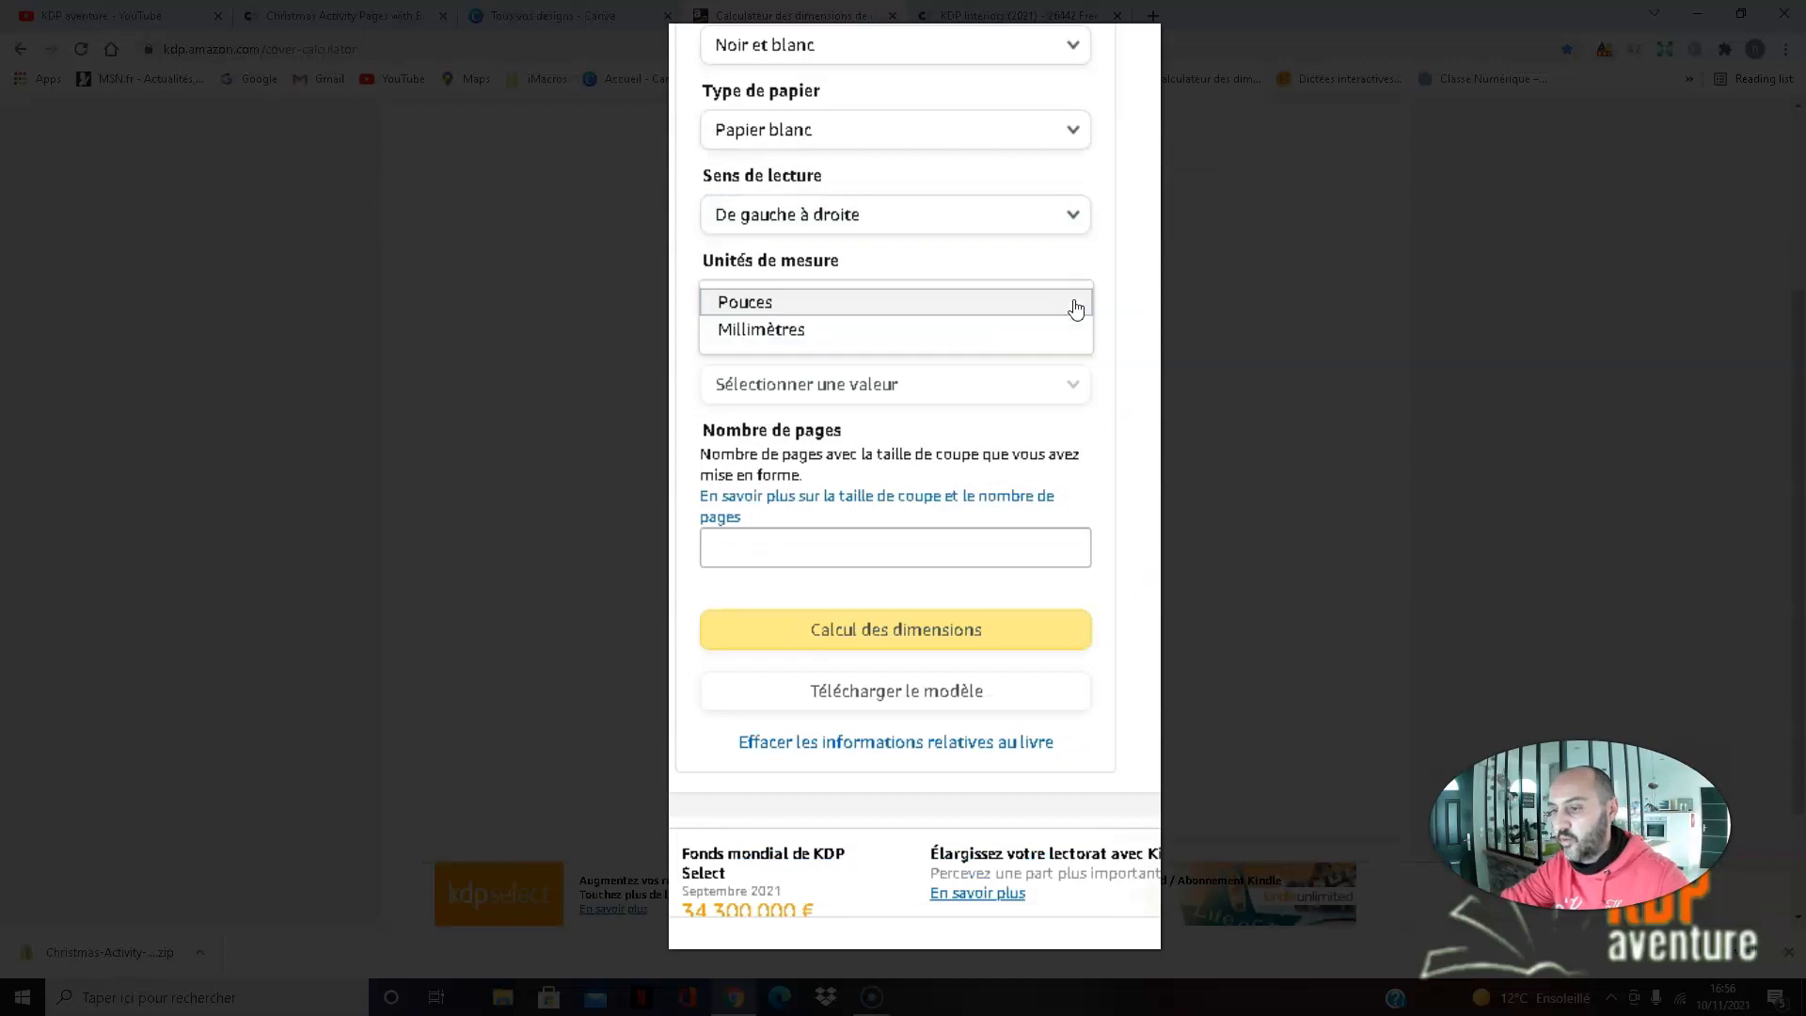
click(1040, 303)
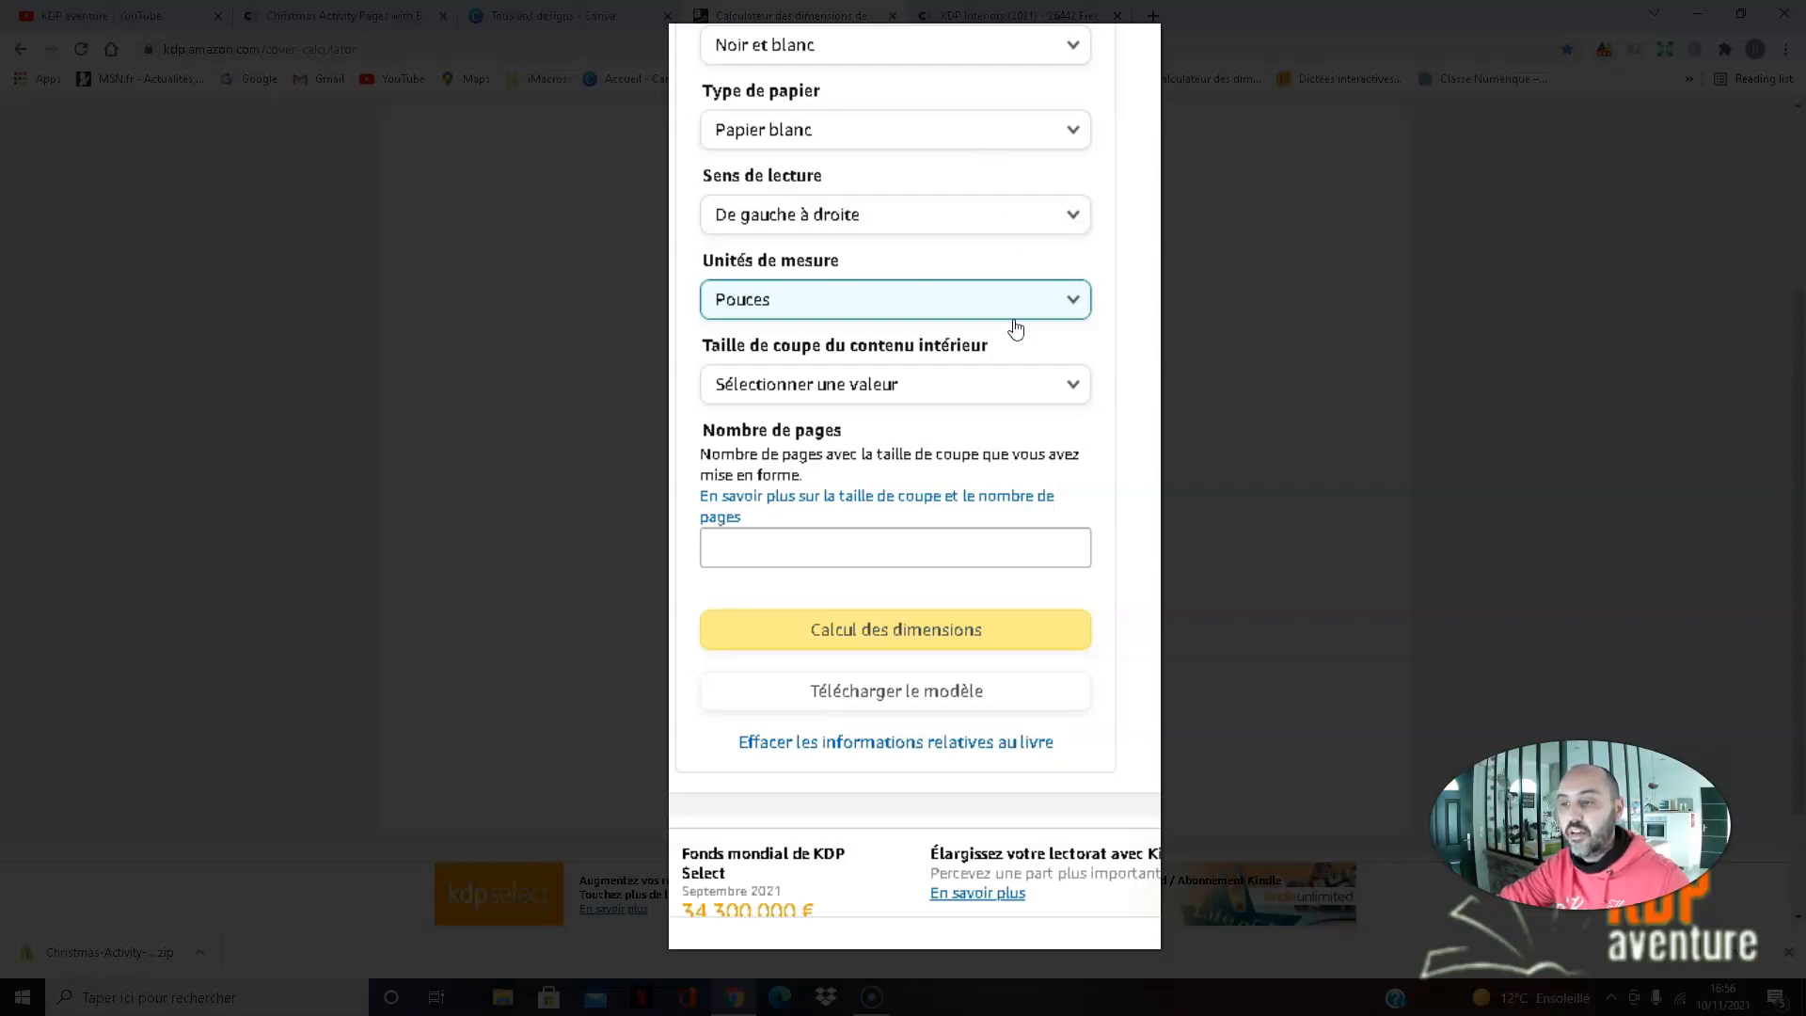
click(1073, 302)
click(1072, 302)
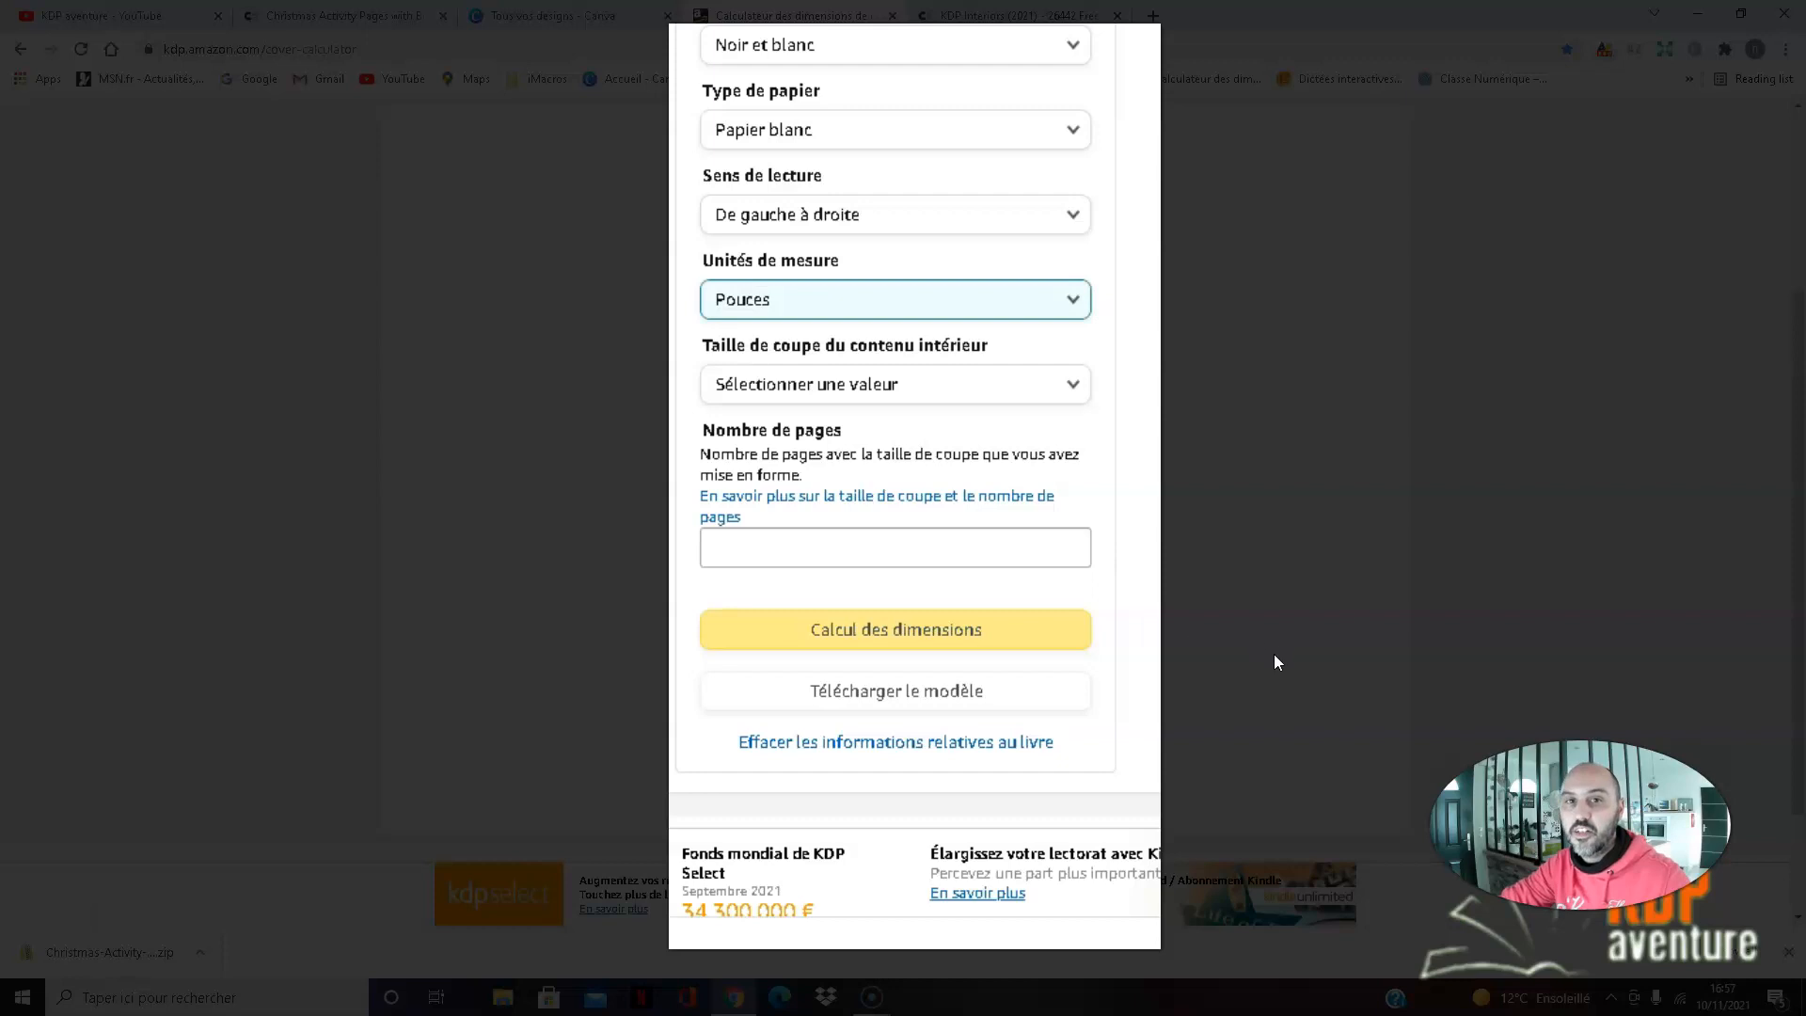
- Set the interior trim size to "8,5 x 11 po" and the number of pages to 96
click(1072, 387)
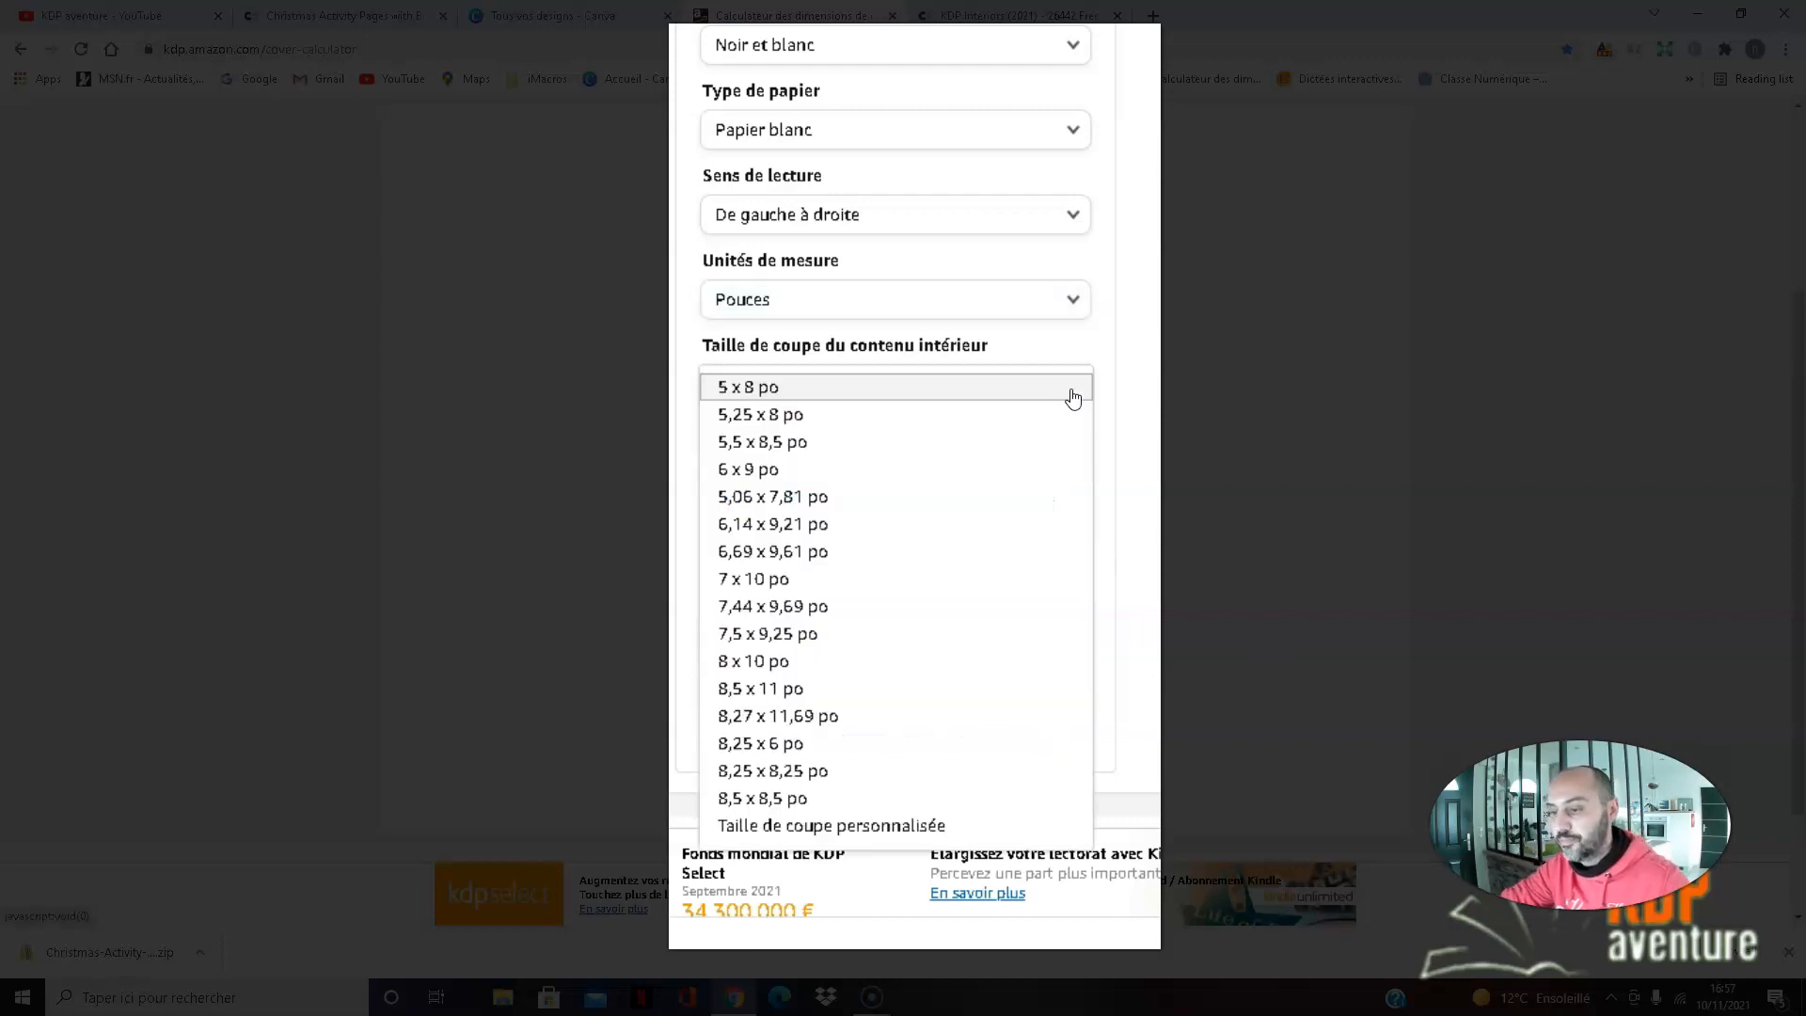
click(770, 695)
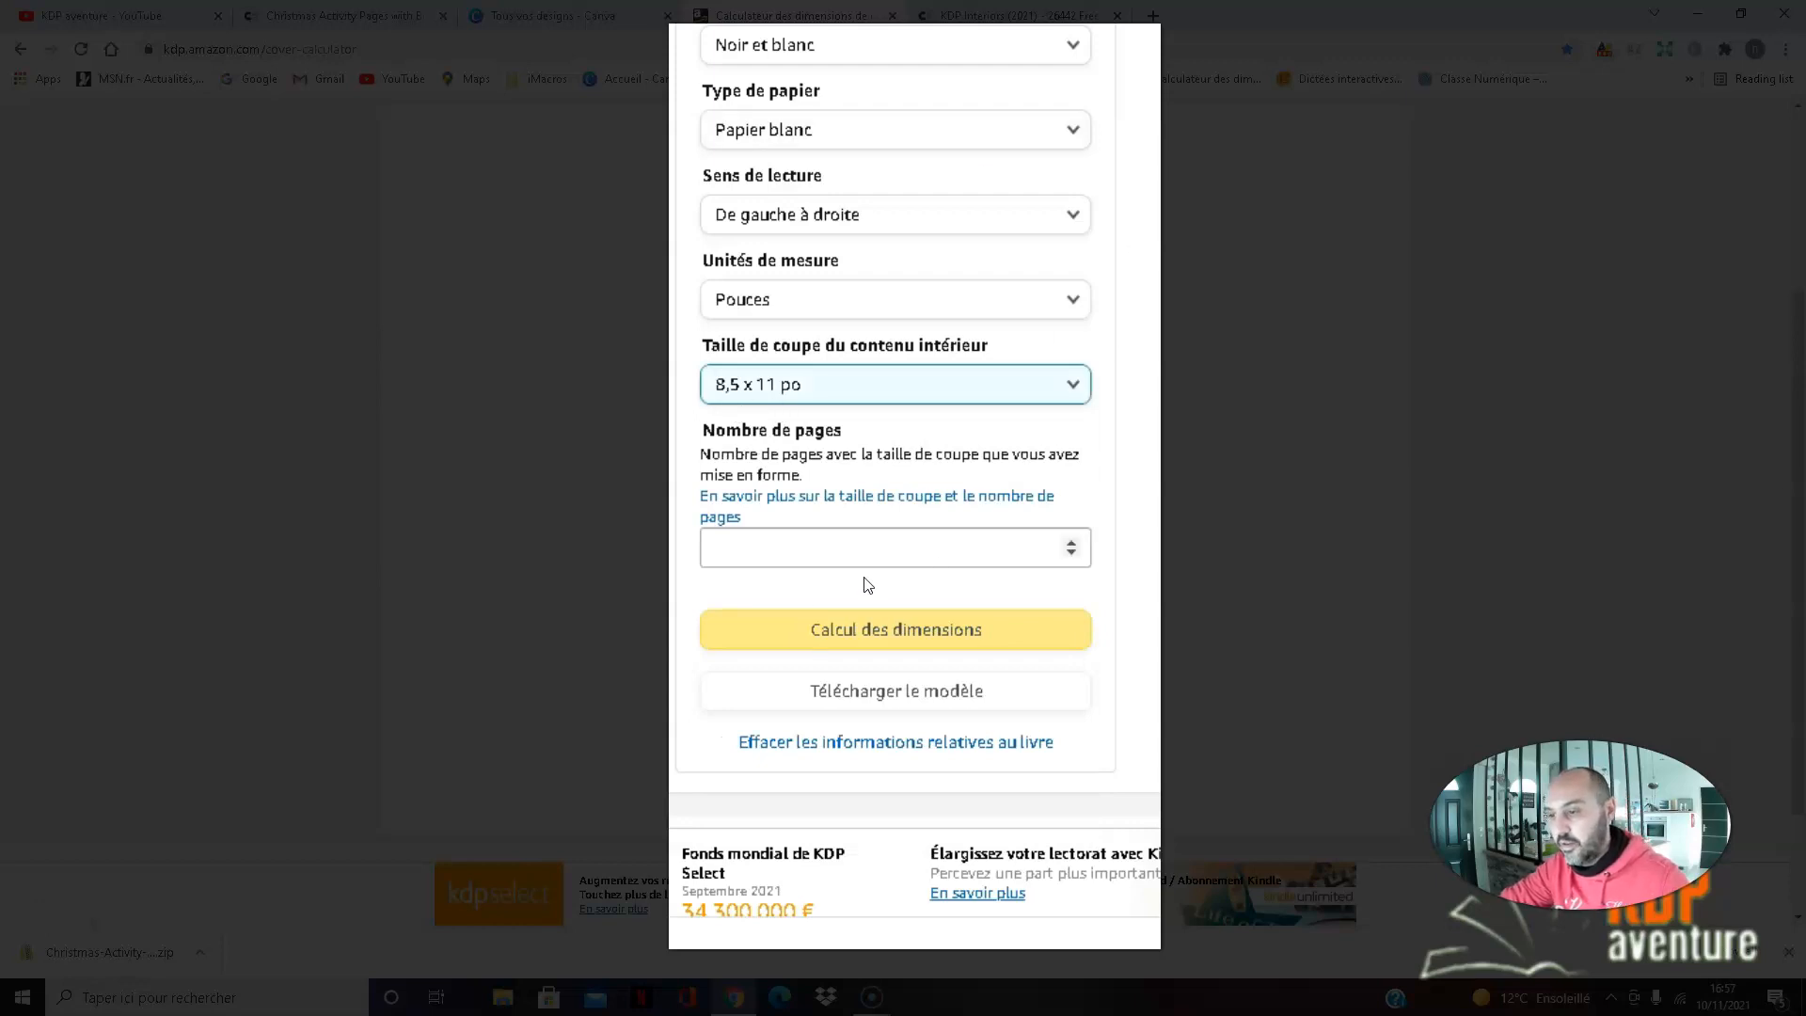
click(877, 547)
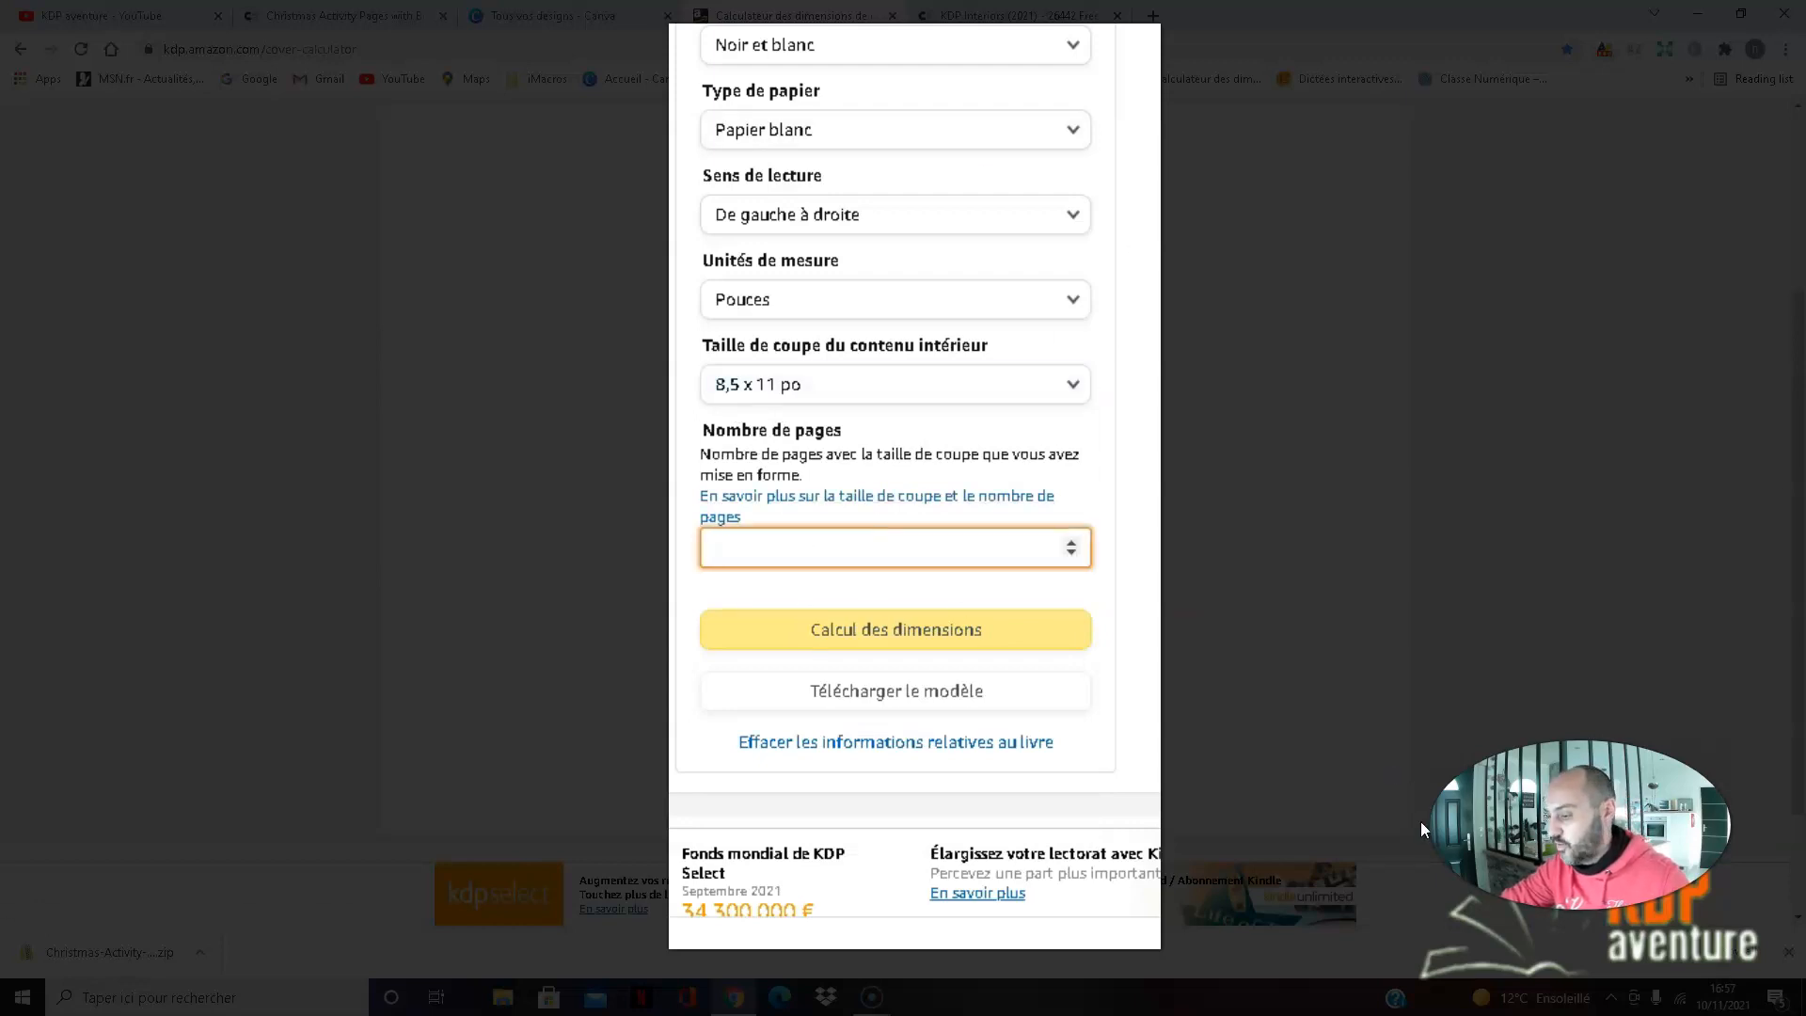
text(96)
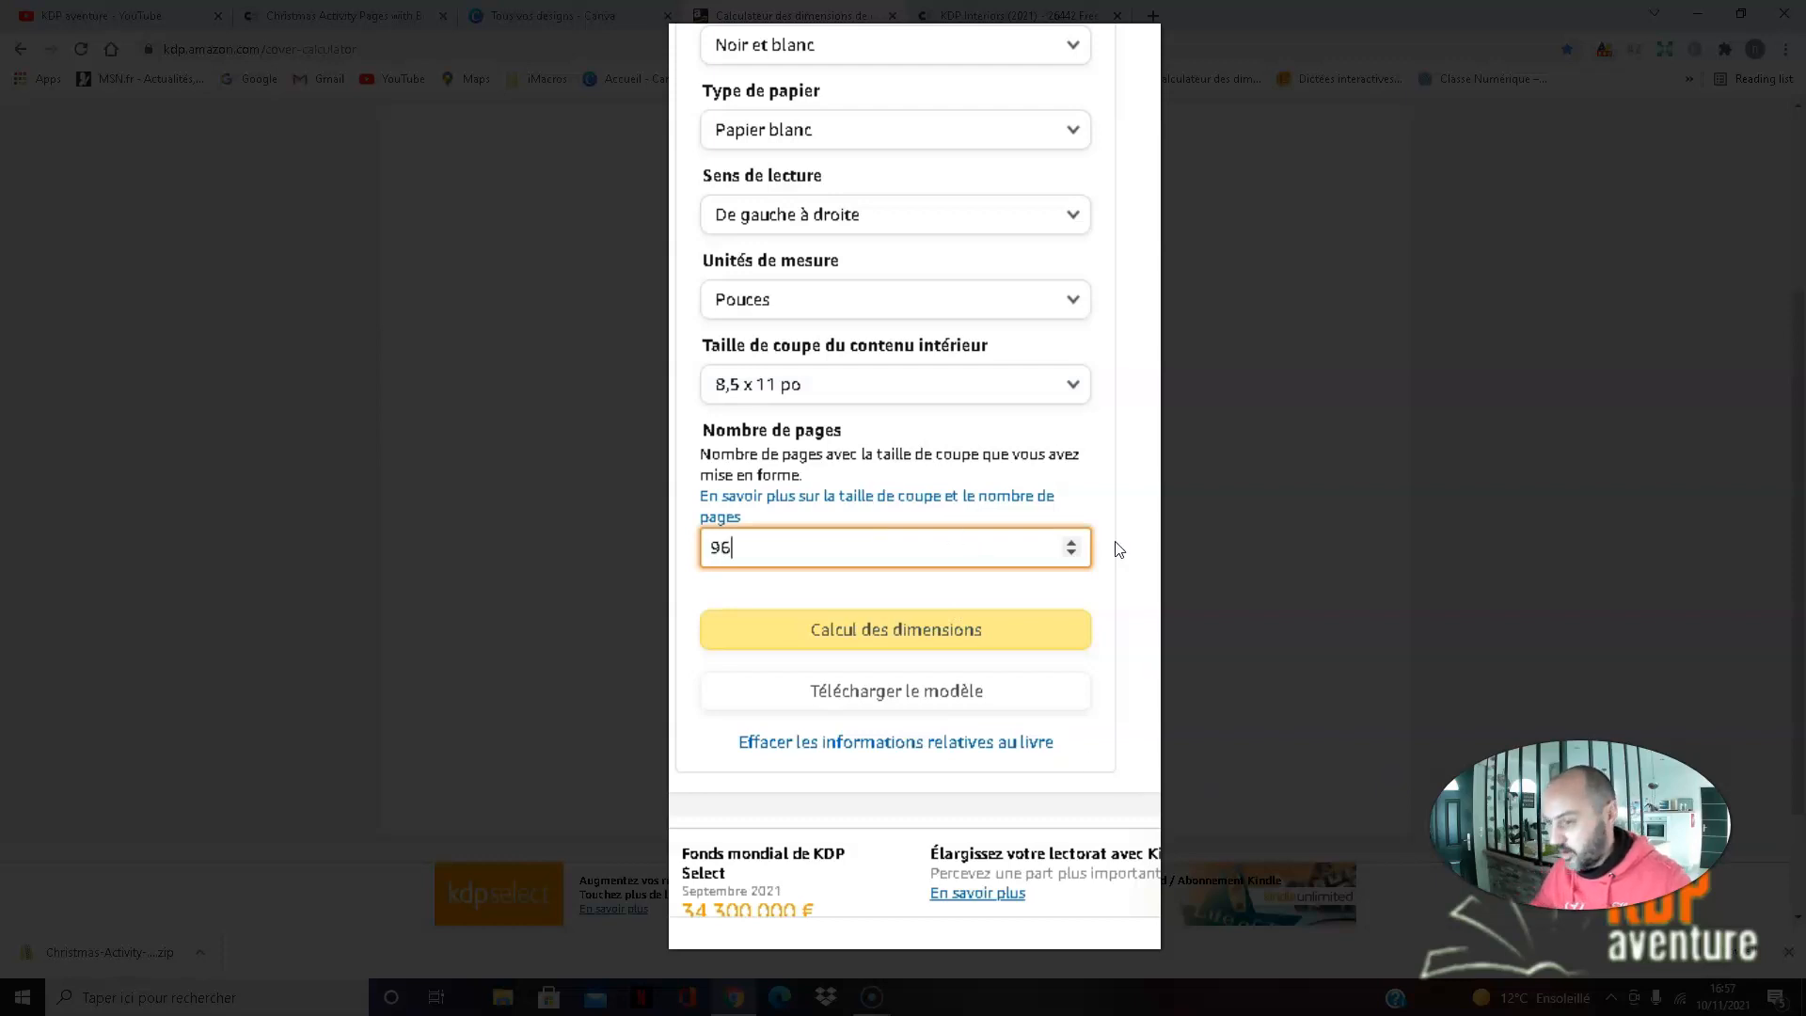
- Calculate the cover dimensions and highlight the width and height values of "Couverture complète"
click(1020, 642)
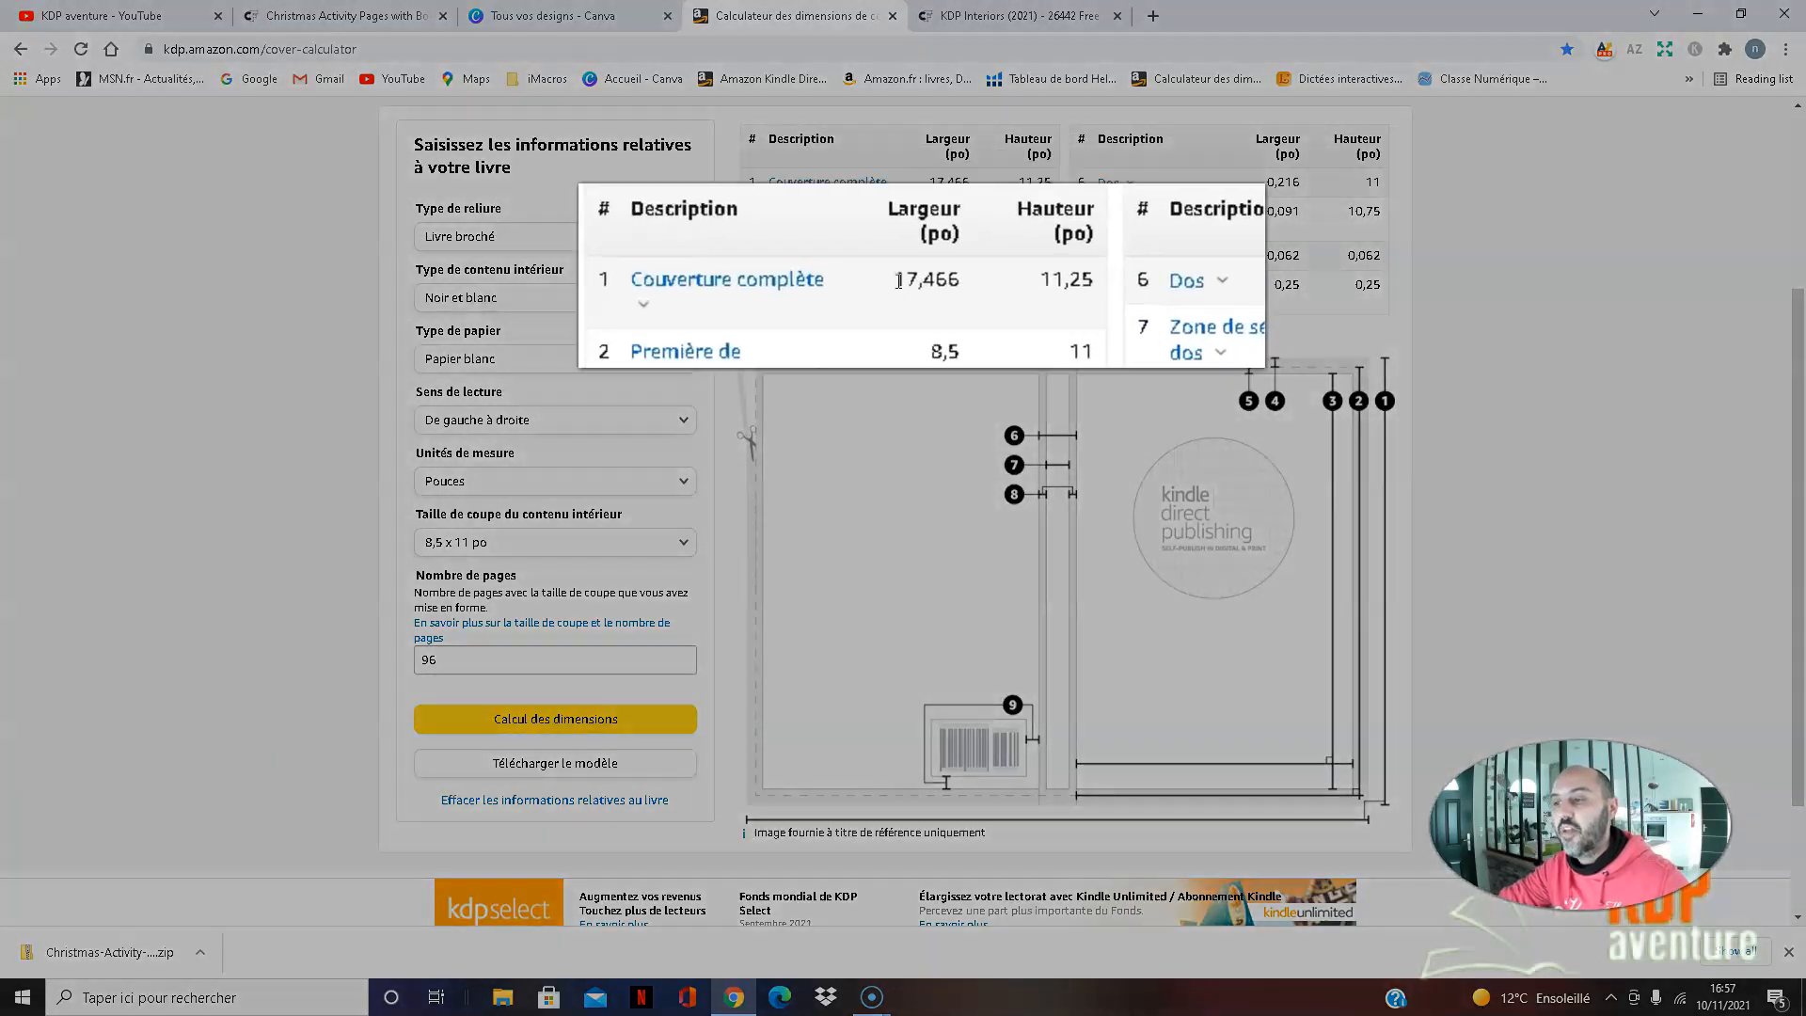
drag(930, 193, 1050, 182)
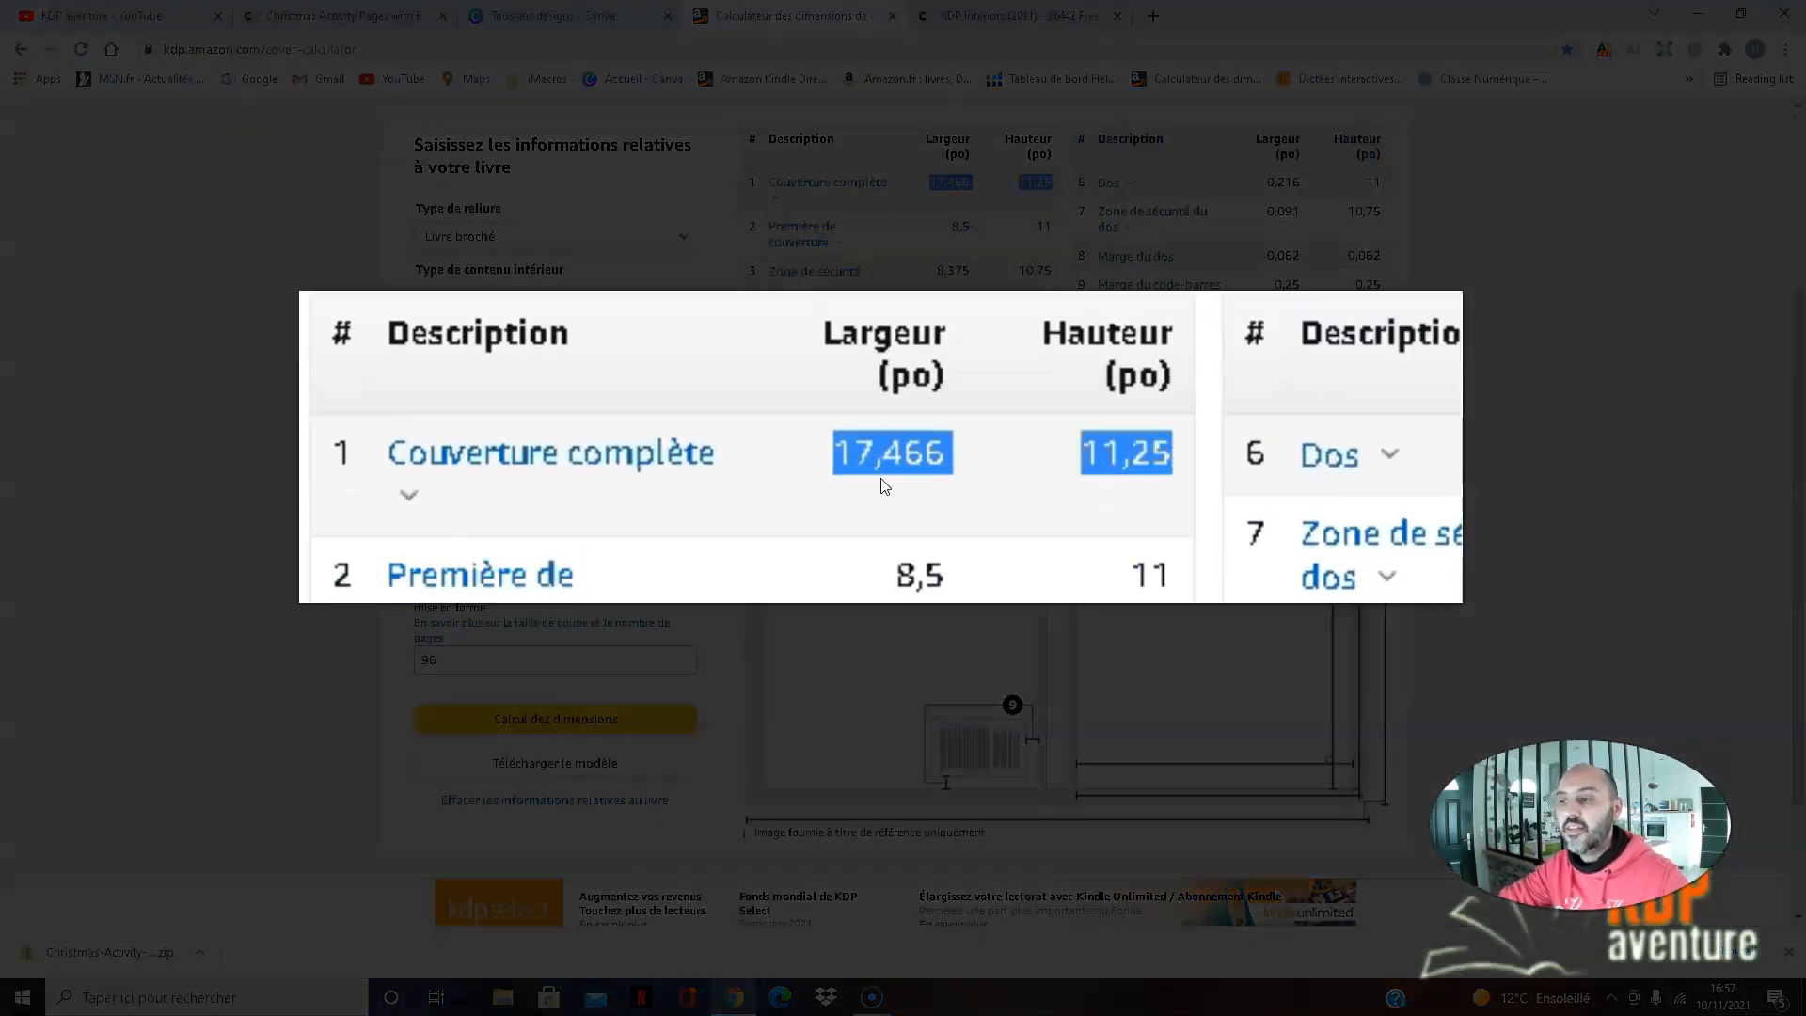